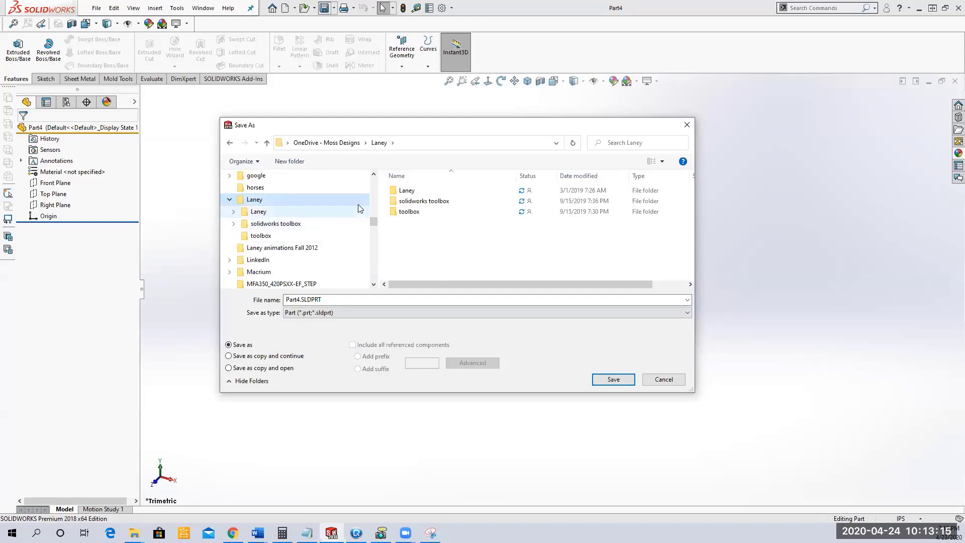
- Save the part as HOUSING in the "solidworks spring 2020 homework" folder inside "solidworks 2020 sping"
{"action": "left_click_drag", "start_coordinate": [372, 224], "coordinate": [367, 244]}
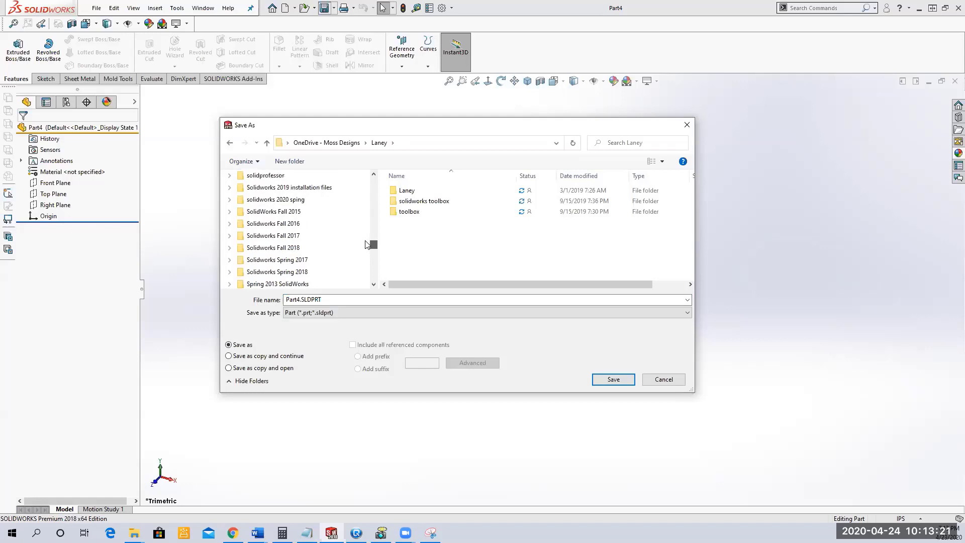
{"action": "left_click", "coordinate": [229, 199]}
{"action": "left_click", "coordinate": [291, 211]}
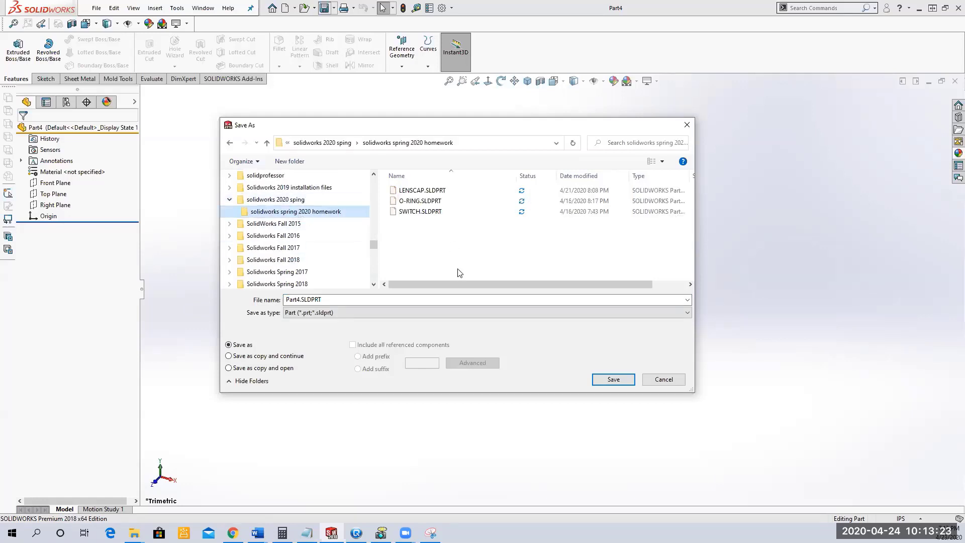
{"action": "left_click", "coordinate": [339, 300]}
{"action": "type", "text": "HOUSING"}
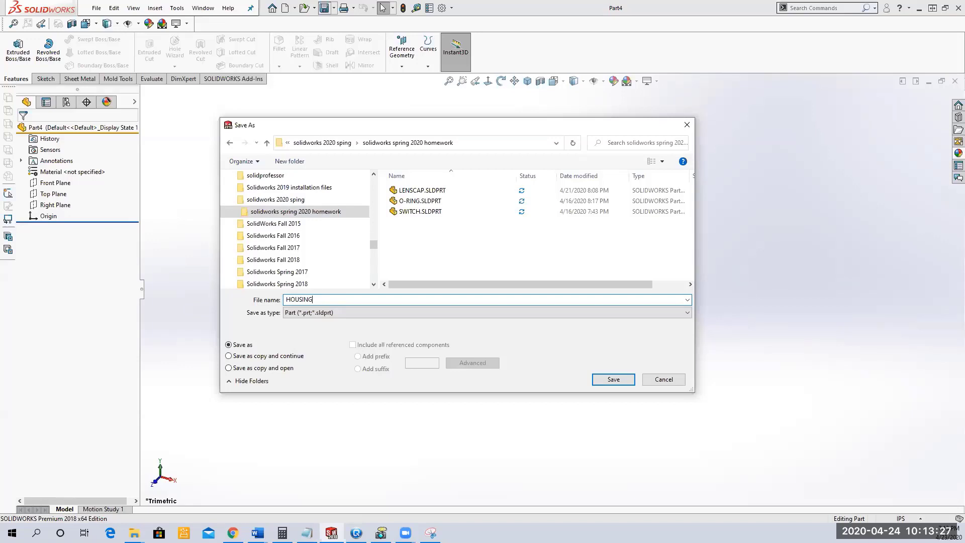
{"action": "left_click", "coordinate": [607, 382]}
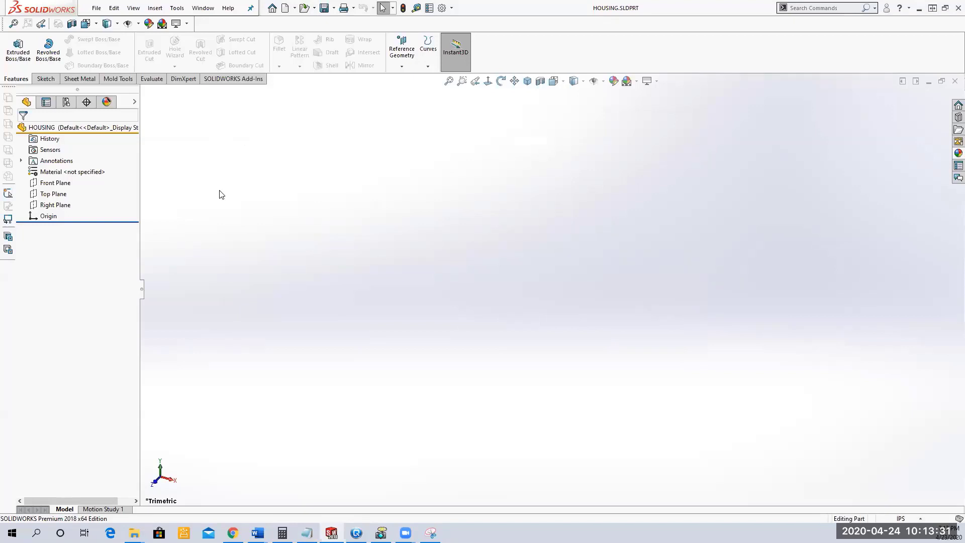
- Set the part's custom Description property to "HOUSING, FLASHLIGHT" and save the file
{"action": "left_click", "coordinate": [97, 8]}
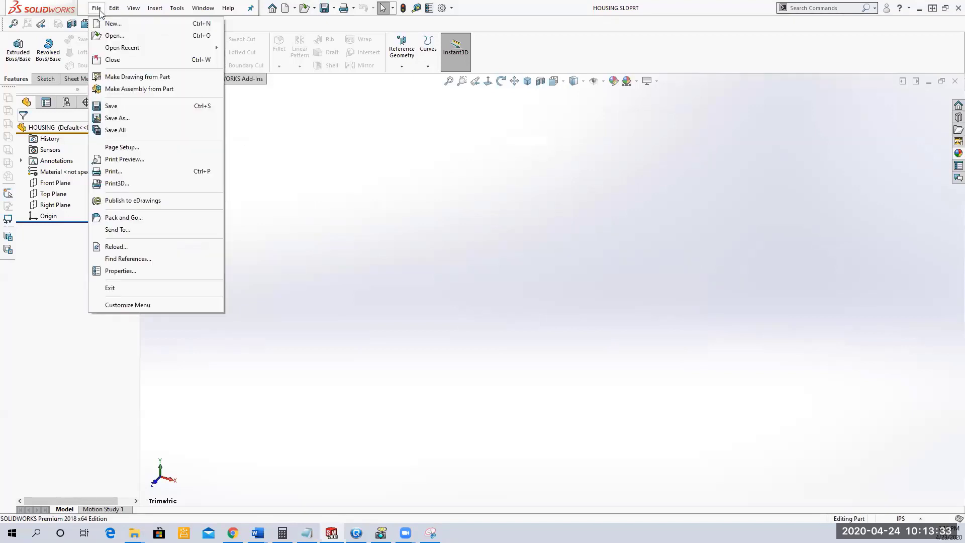
{"action": "left_click", "coordinate": [135, 273]}
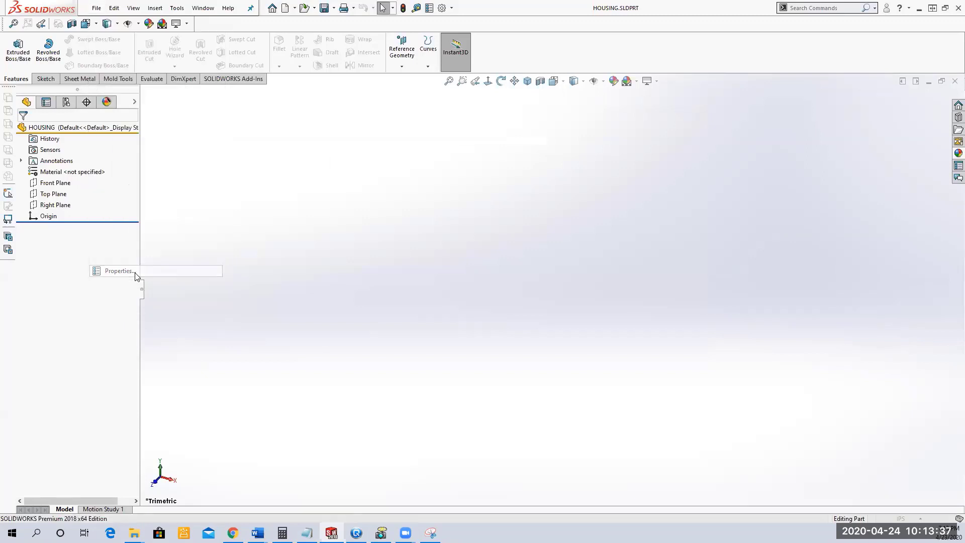
{"action": "left_click", "coordinate": [468, 226]}
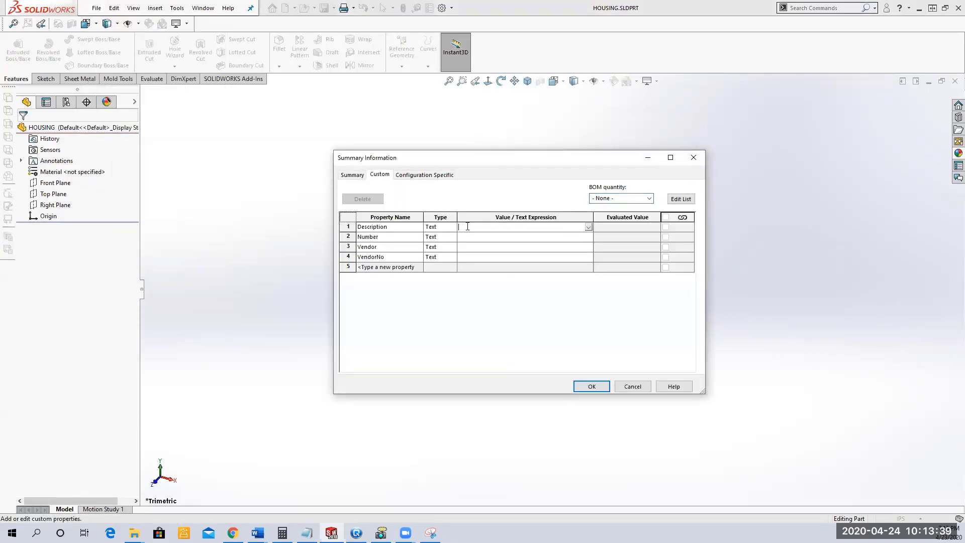
{"action": "type", "text": "HOUSING, FLASHLIGHT"}
{"action": "left_click", "coordinate": [583, 387]}
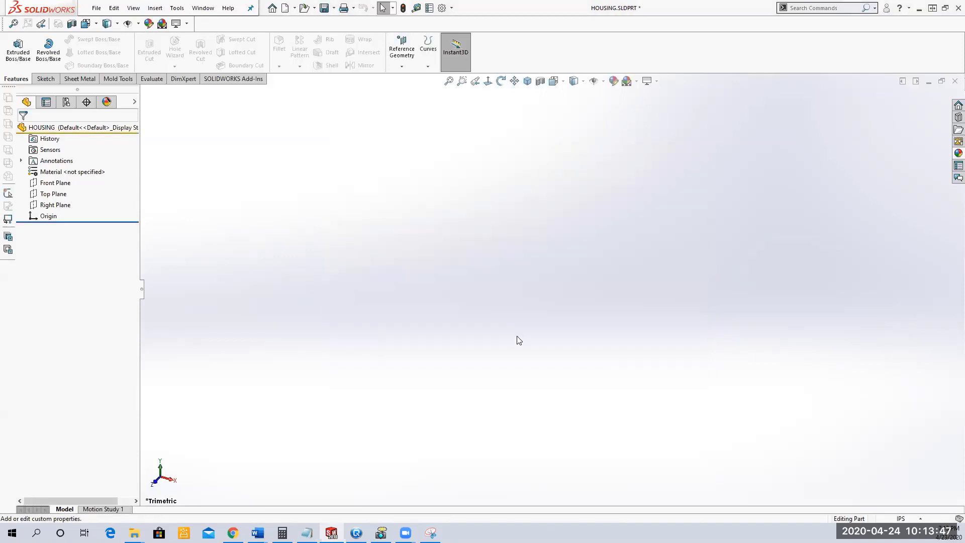
{"action": "left_click", "coordinate": [324, 7]}
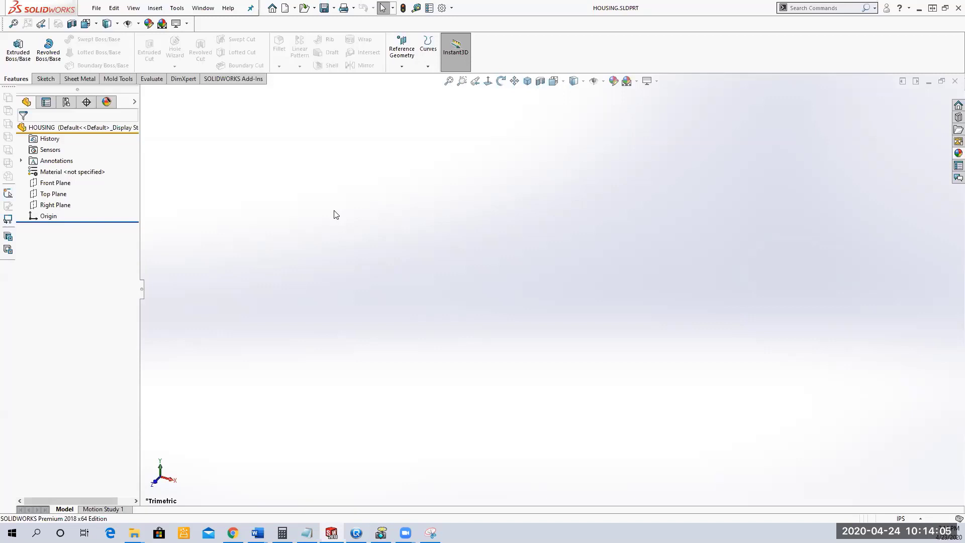
- Start a sketch on the Front Plane and draw a circle about 4.2 in in diameter centred on the origin
{"action": "left_click", "coordinate": [55, 184]}
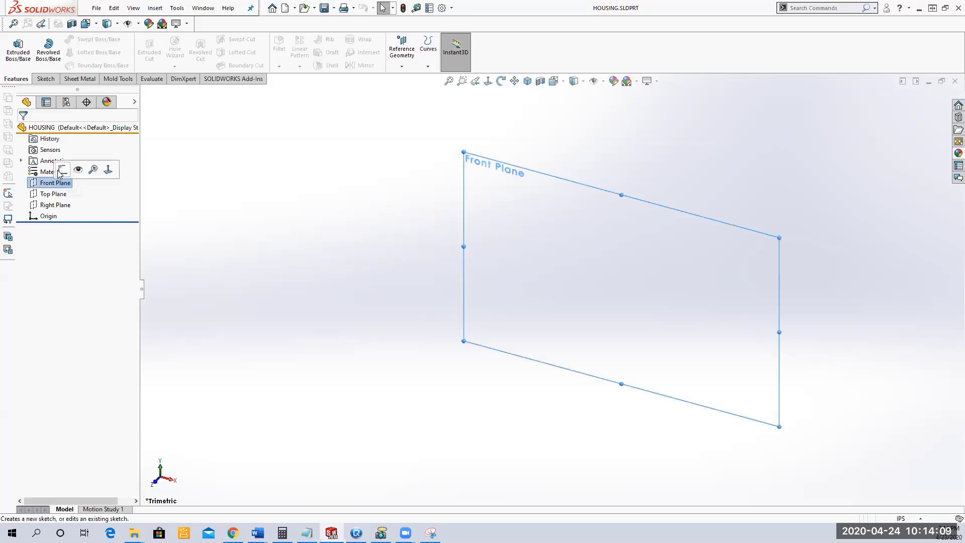
{"action": "left_click", "coordinate": [63, 170]}
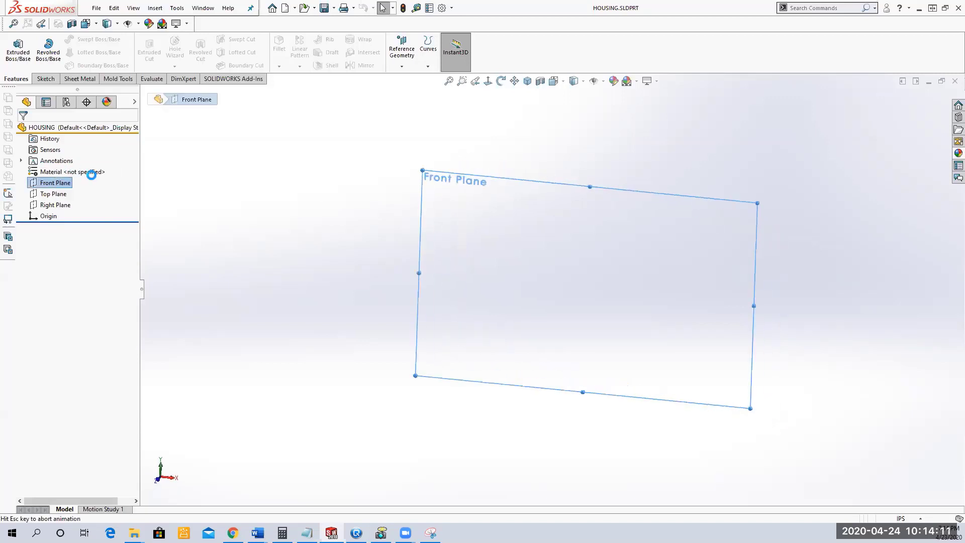
{"action": "left_click", "coordinate": [85, 39]}
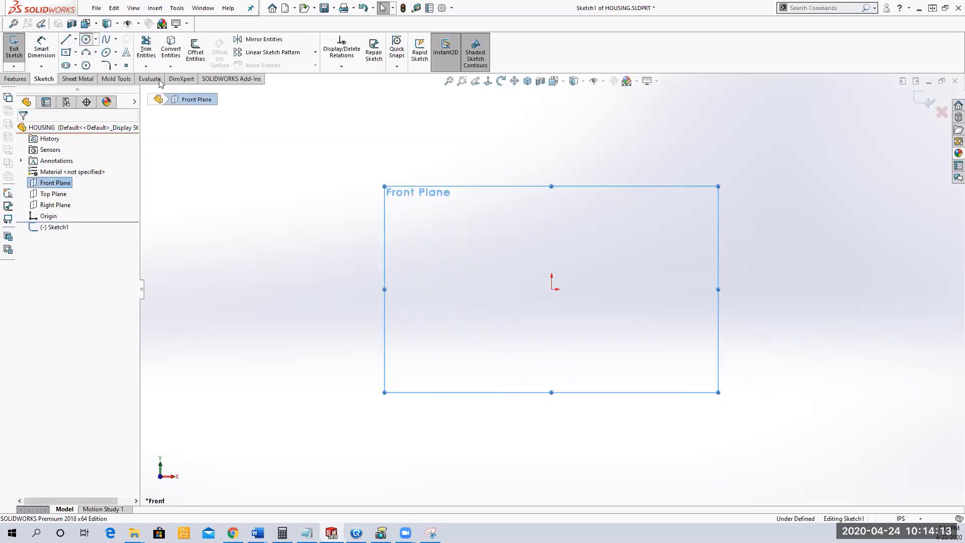
{"action": "left_click", "coordinate": [551, 289]}
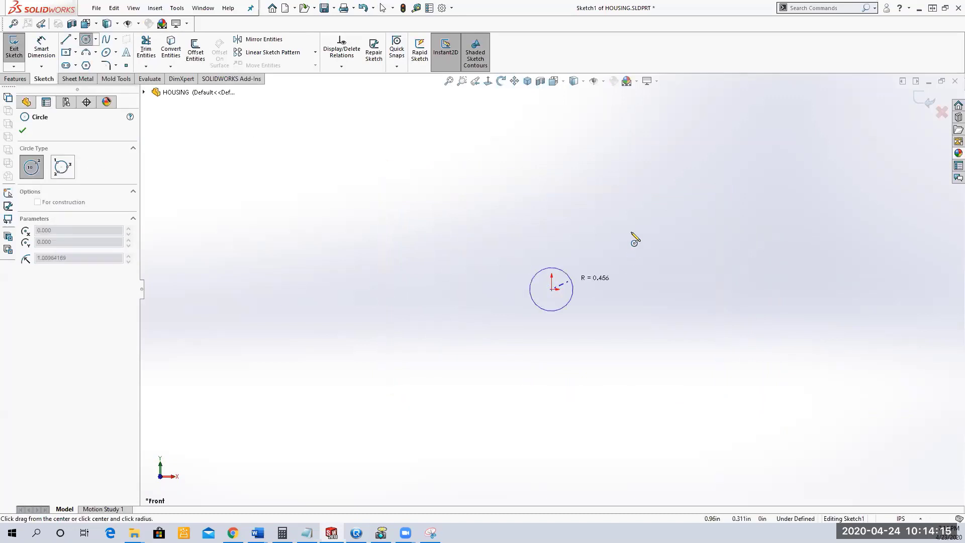
{"action": "left_click", "coordinate": [636, 236]}
- Dimension the circle's diameter to 4.375 in with Smart Dimension
{"action": "right_click", "coordinate": [421, 216]}
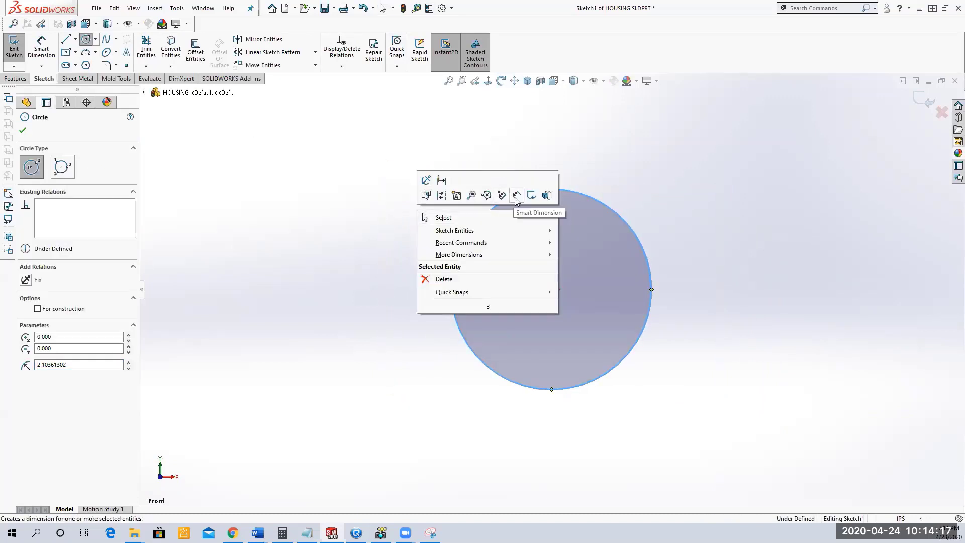
{"action": "left_click", "coordinate": [518, 197]}
{"action": "left_click", "coordinate": [615, 210]}
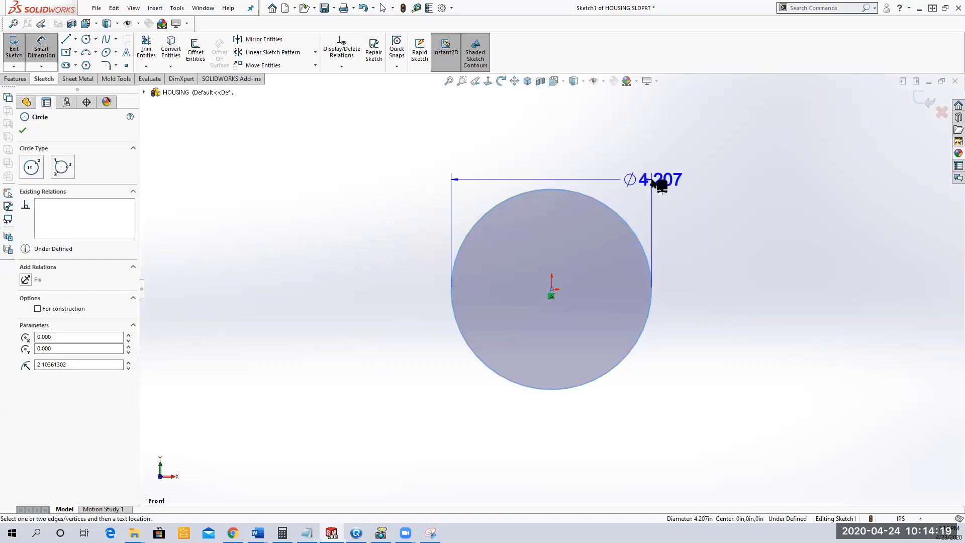
{"action": "left_click", "coordinate": [692, 206]}
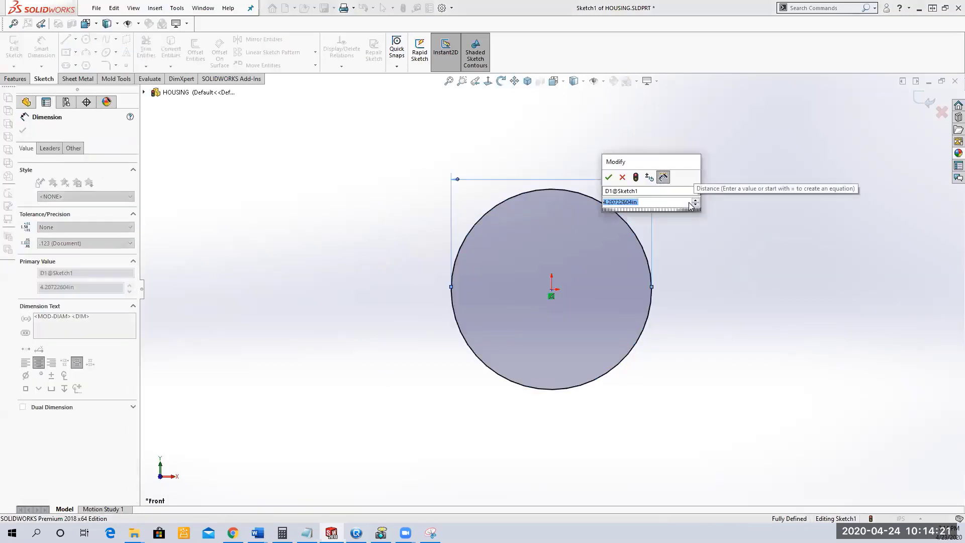
{"action": "type", "text": "4.375"}
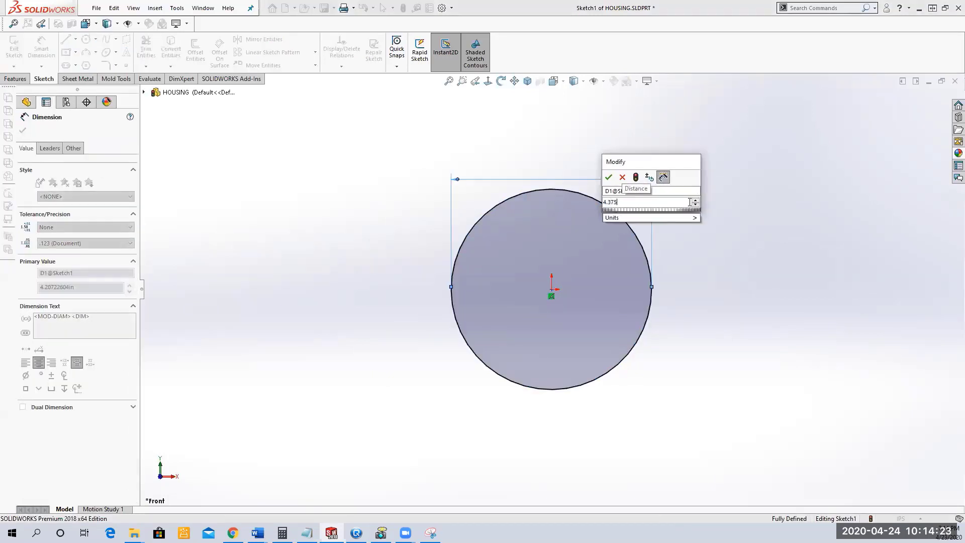
{"action": "left_click", "coordinate": [608, 177]}
{"action": "left_click", "coordinate": [379, 234]}
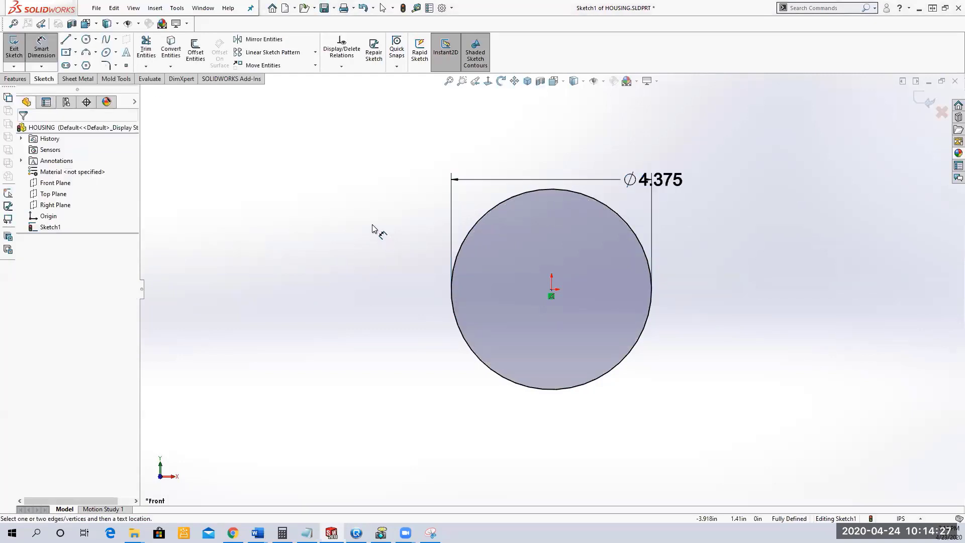
{"action": "right_click", "coordinate": [381, 228]}
{"action": "left_click", "coordinate": [398, 256]}
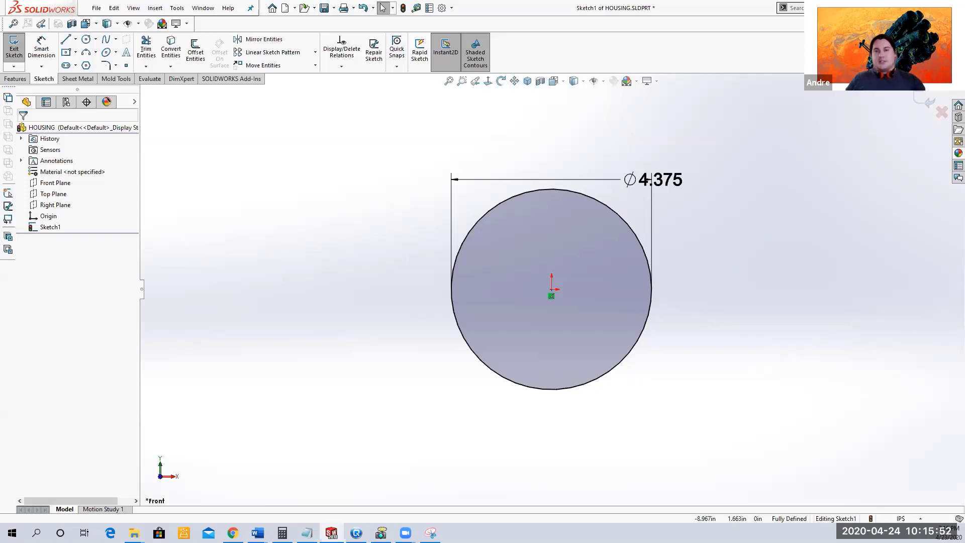
- Review the coincident and diameter relations in the circle sketch with Display/Delete Relations
{"action": "left_click", "coordinate": [335, 44]}
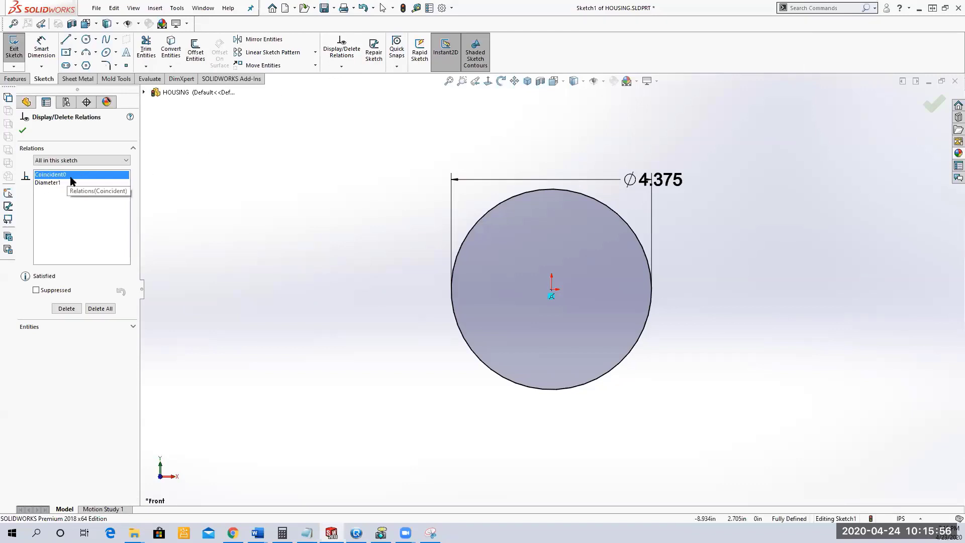
{"action": "left_click", "coordinate": [71, 177]}
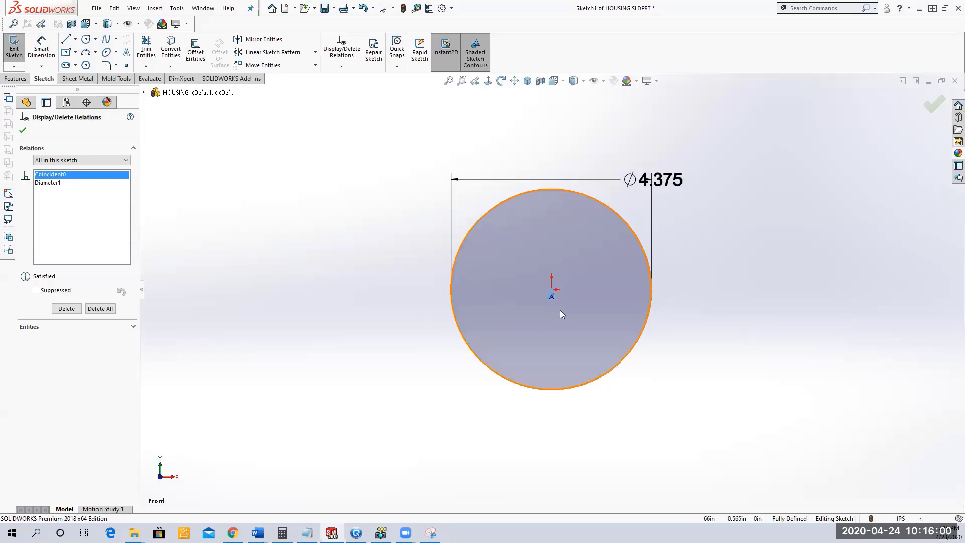
{"action": "left_click", "coordinate": [49, 183]}
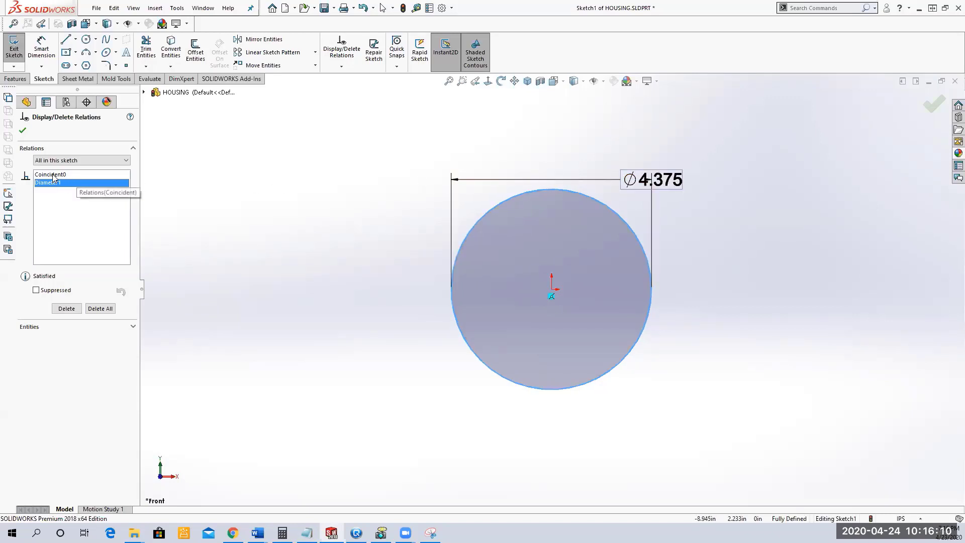
{"action": "left_click", "coordinate": [75, 175]}
{"action": "left_click", "coordinate": [55, 183]}
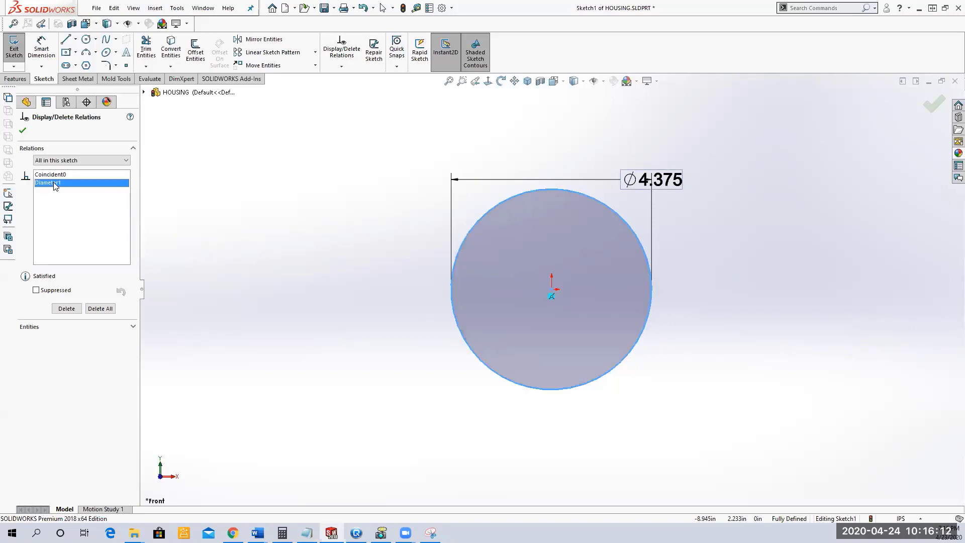
{"action": "left_click", "coordinate": [23, 131]}
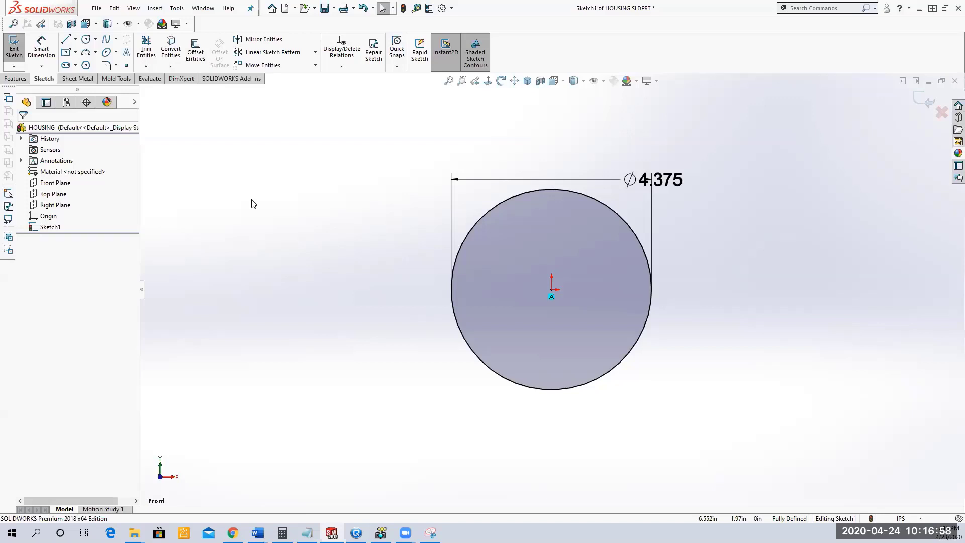
- Check the unit system and length decimals in the document's unit settings
{"action": "left_click", "coordinate": [900, 518]}
{"action": "left_click", "coordinate": [893, 505]}
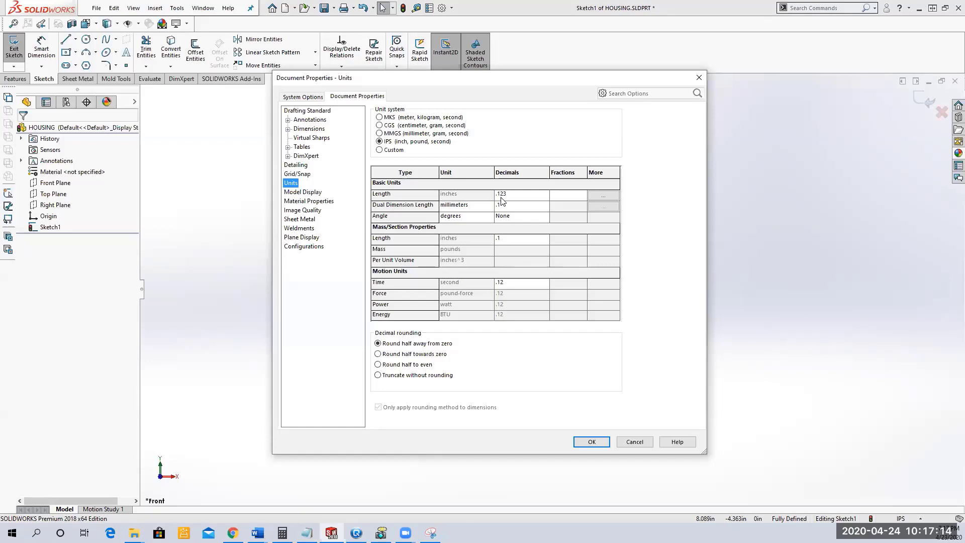
{"action": "left_click", "coordinate": [591, 442]}
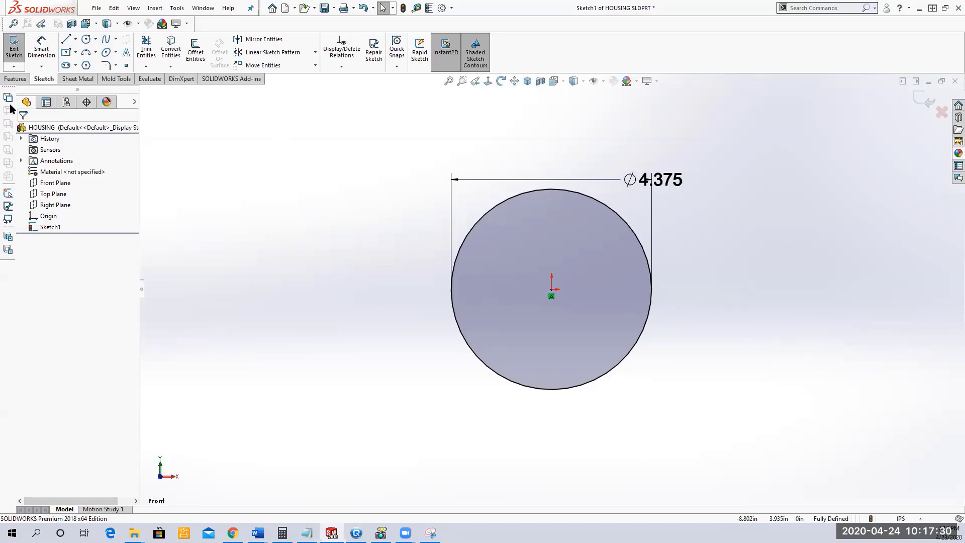
- Extrude the circle as a blind boss 1.3 in deep and save the part
{"action": "left_click", "coordinate": [14, 79]}
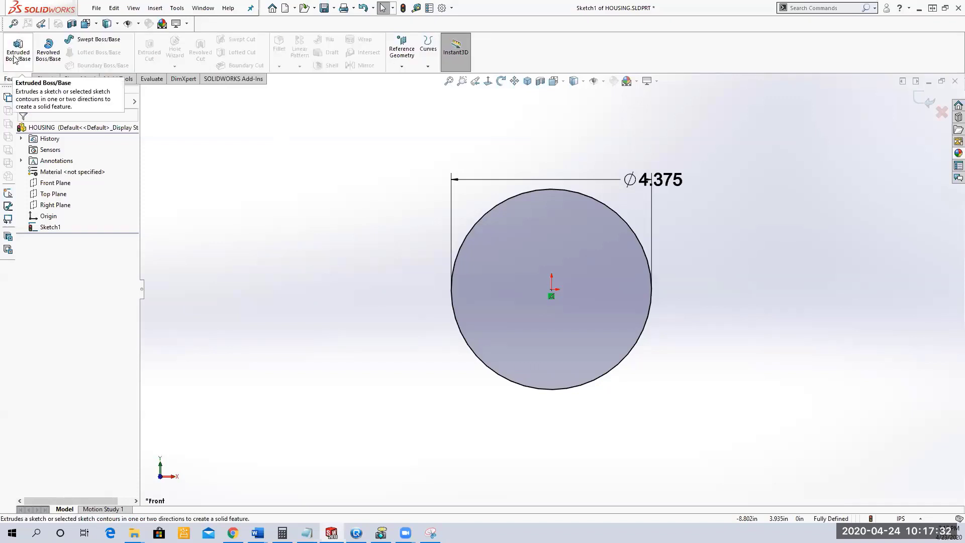
{"action": "left_click", "coordinate": [15, 56]}
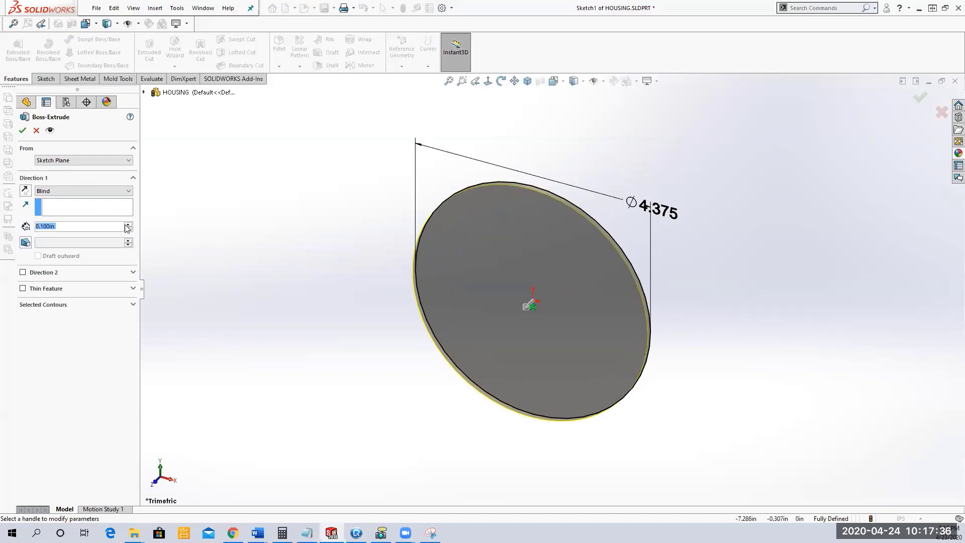
{"action": "type", "text": "1.3"}
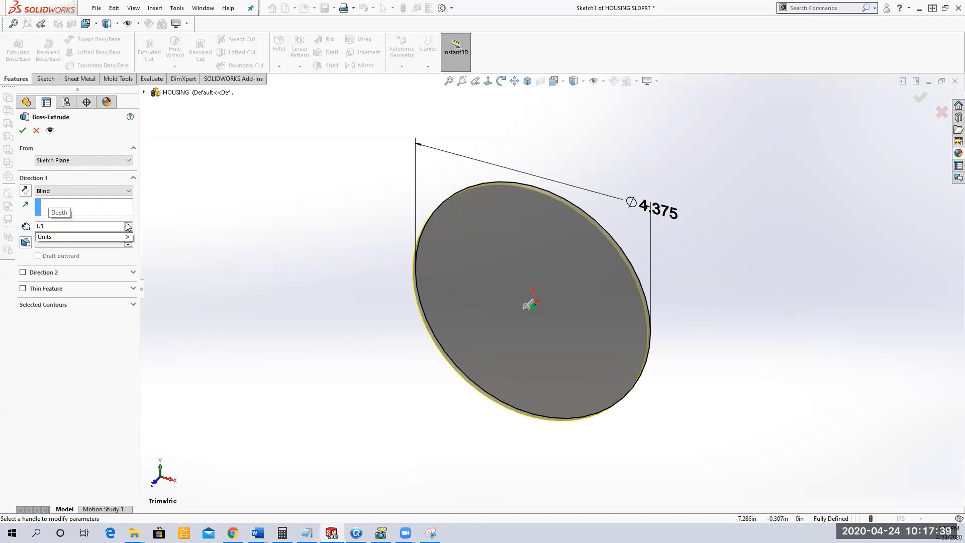
{"action": "key", "text": "Return"}
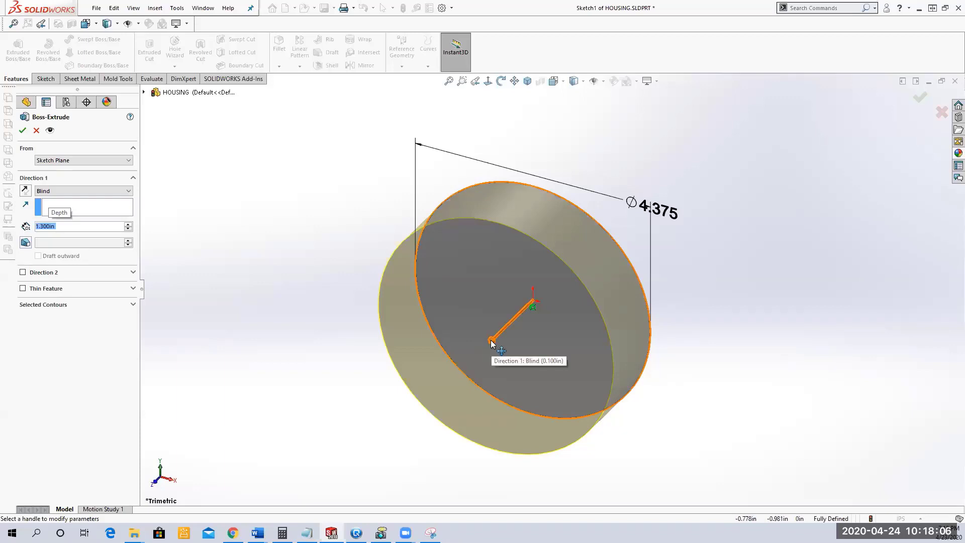
{"action": "left_click", "coordinate": [23, 130]}
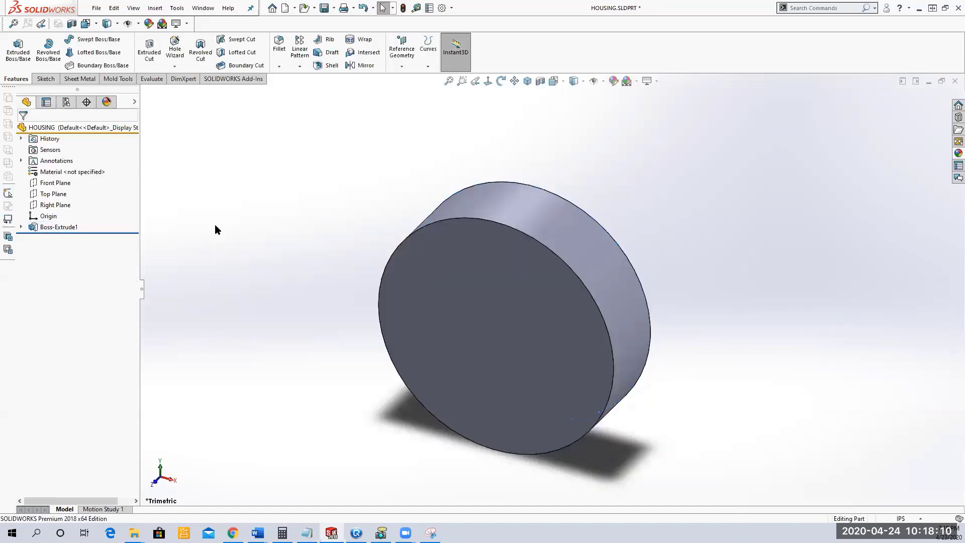
{"action": "left_click", "coordinate": [324, 7]}
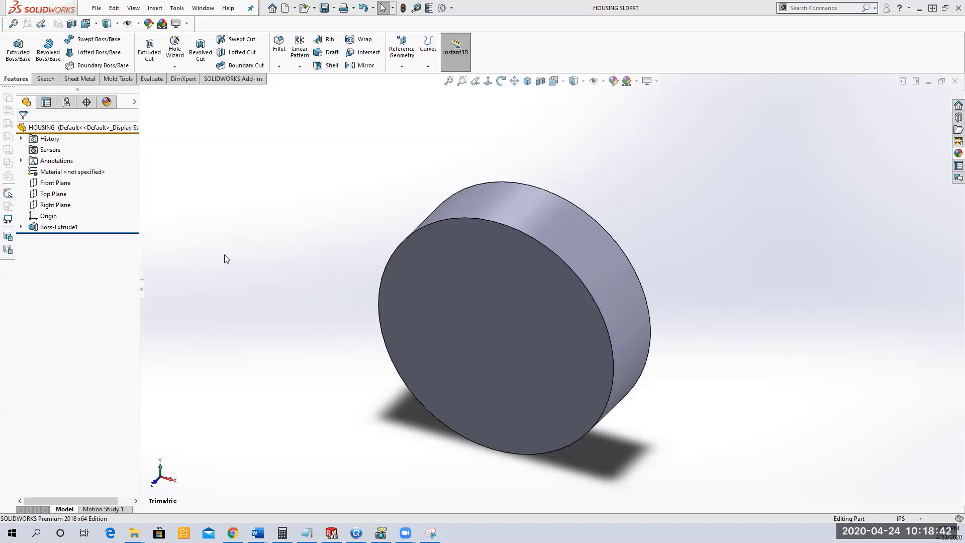
{"action": "middle_click_drag", "start_coordinate": [302, 263], "coordinate": [197, 276]}
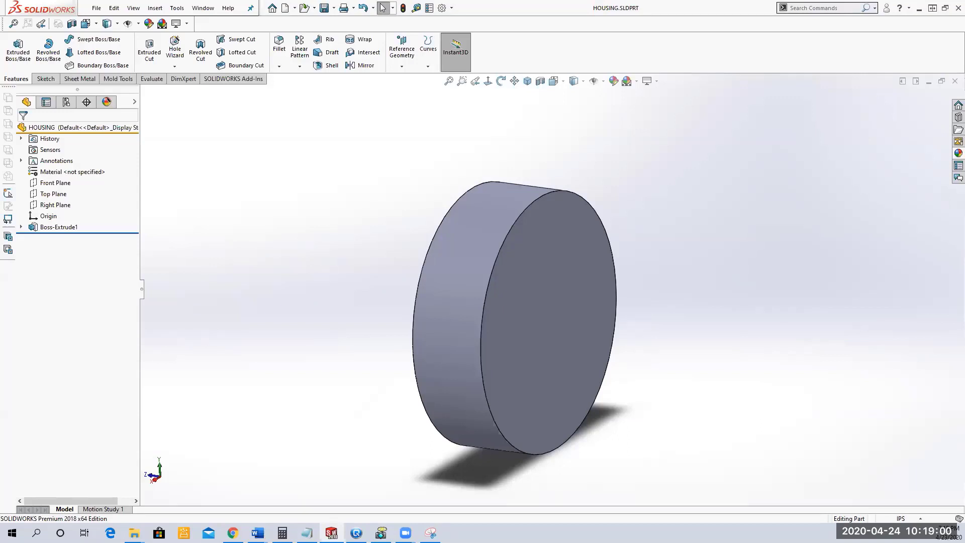
{"action": "left_click", "coordinate": [560, 279]}
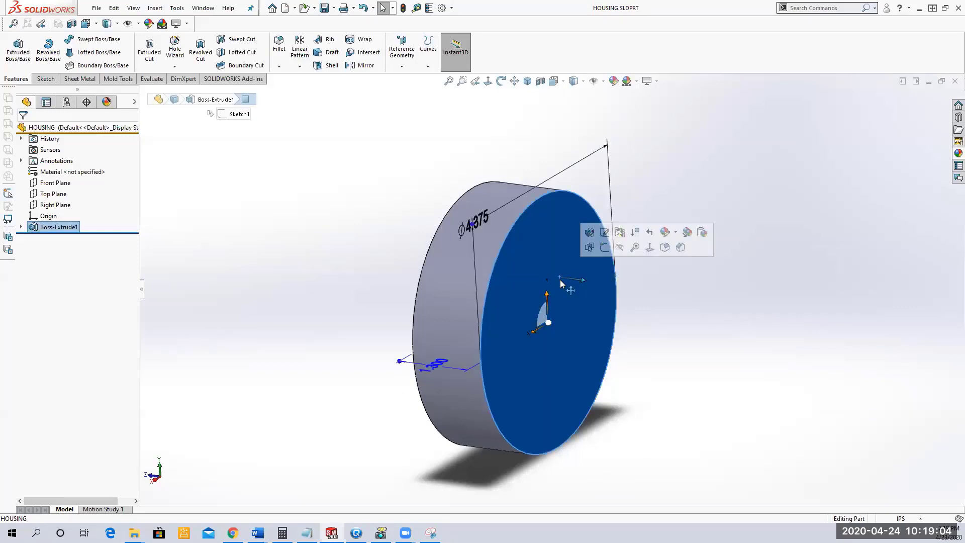
{"action": "left_click", "coordinate": [676, 319]}
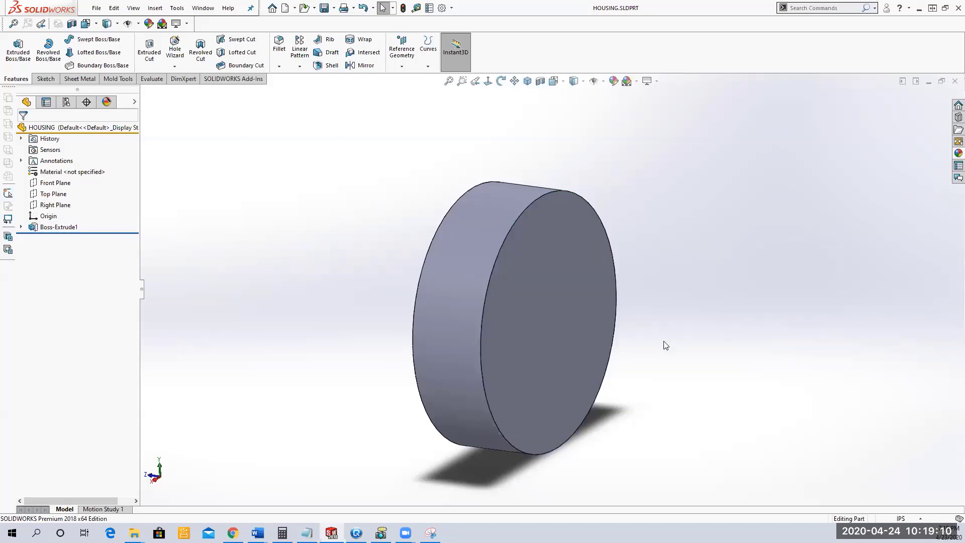
- Create a reference plane offset 1.3 in from the Front Plane, flipped to the side away from the extruded disc
{"action": "middle_click_drag", "start_coordinate": [664, 341], "coordinate": [831, 345]}
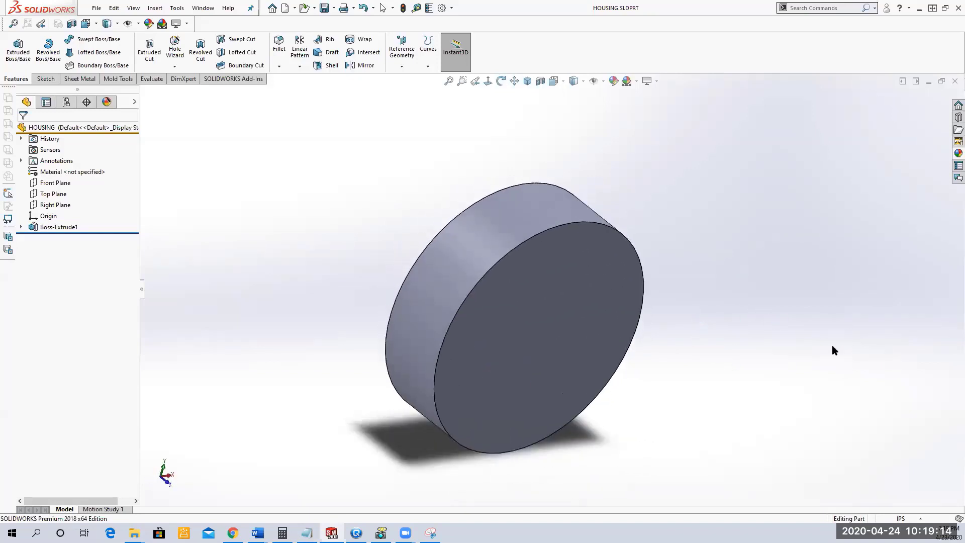
{"action": "left_click", "coordinate": [55, 182]}
{"action": "middle_click_drag", "start_coordinate": [322, 232], "coordinate": [164, 238]}
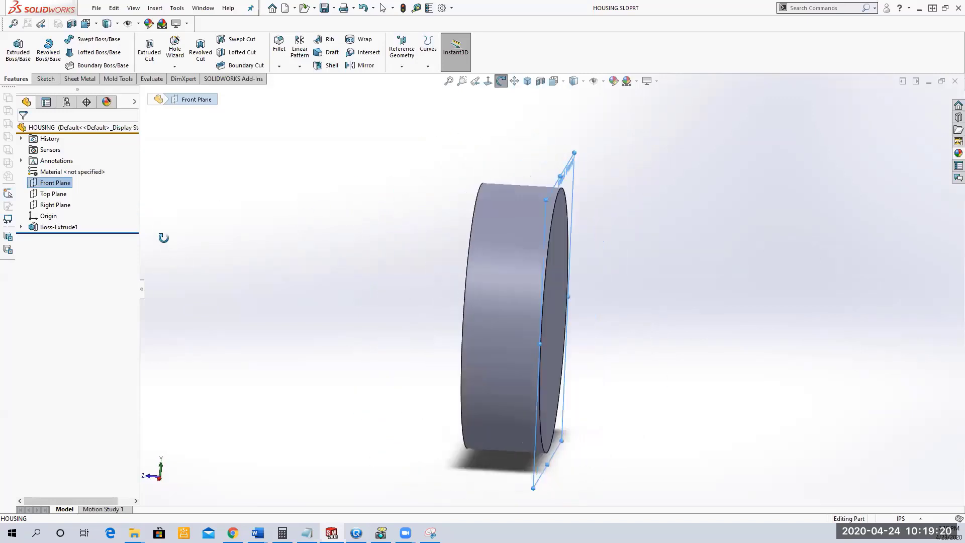
{"action": "middle_click_drag", "start_coordinate": [288, 274], "coordinate": [362, 340]}
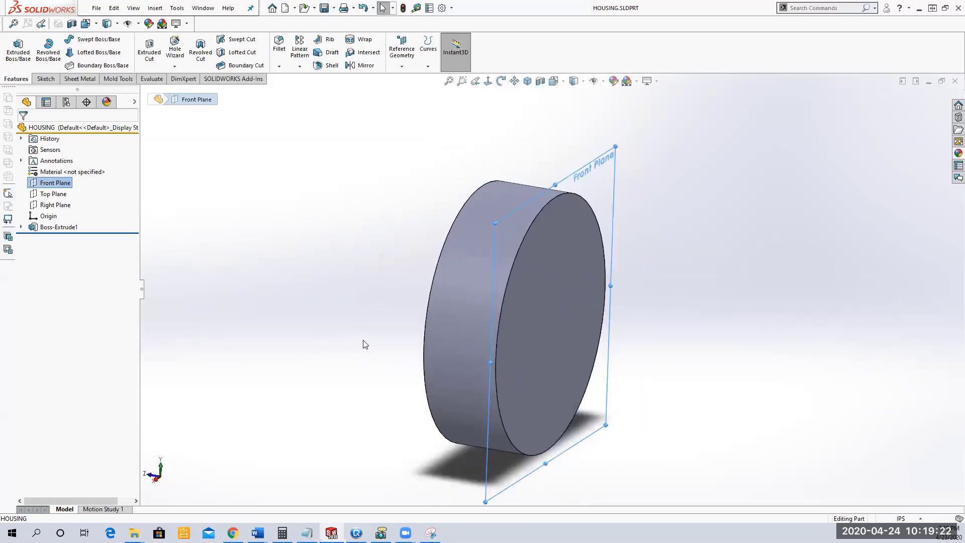
{"action": "left_click", "coordinate": [560, 252]}
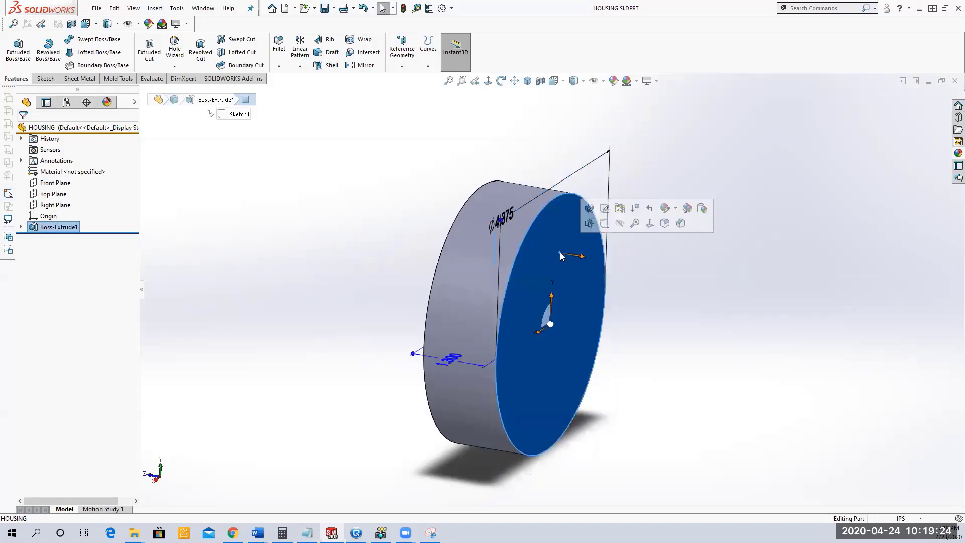
{"action": "left_click", "coordinate": [55, 183]}
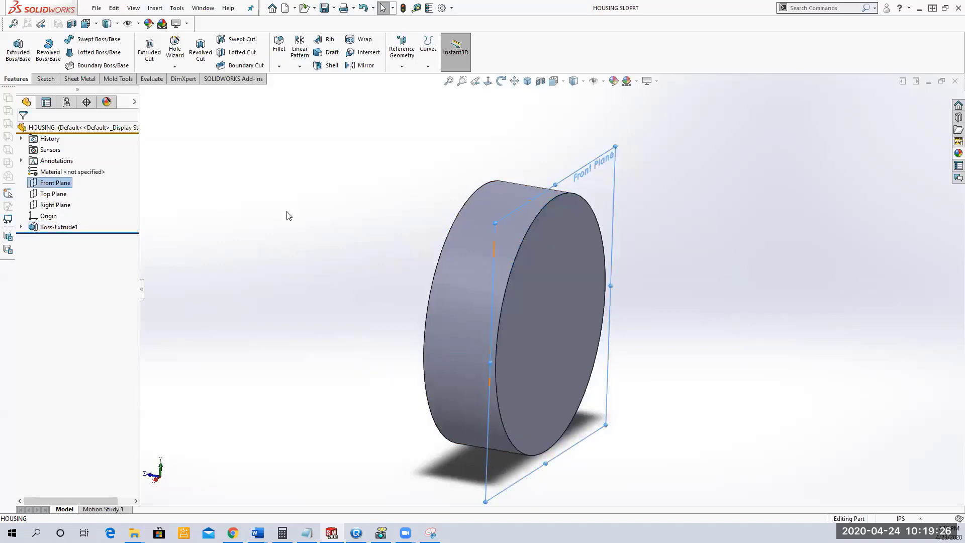
{"action": "left_click", "coordinate": [402, 68]}
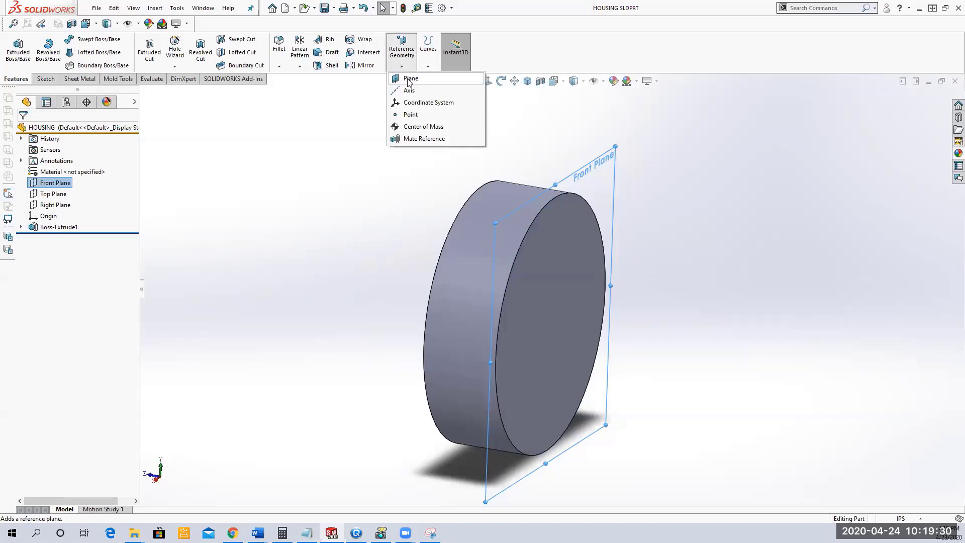
{"action": "left_click", "coordinate": [408, 80]}
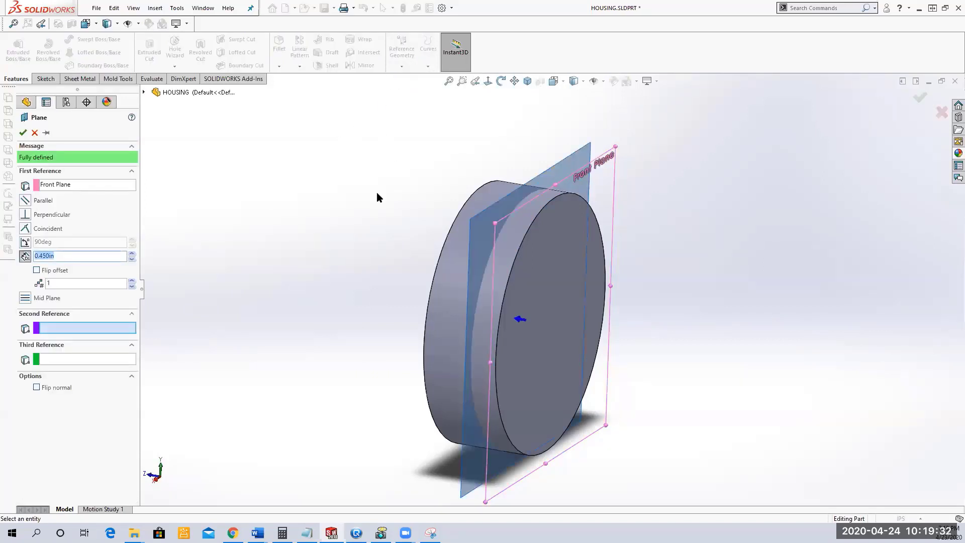
{"action": "type", "text": "1.3"}
{"action": "key", "text": "Return"}
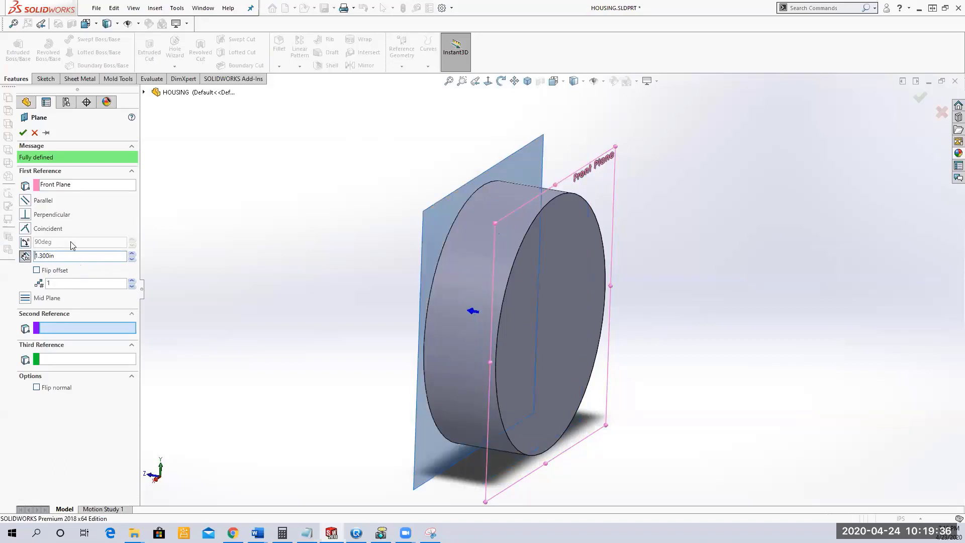
{"action": "left_click", "coordinate": [36, 270]}
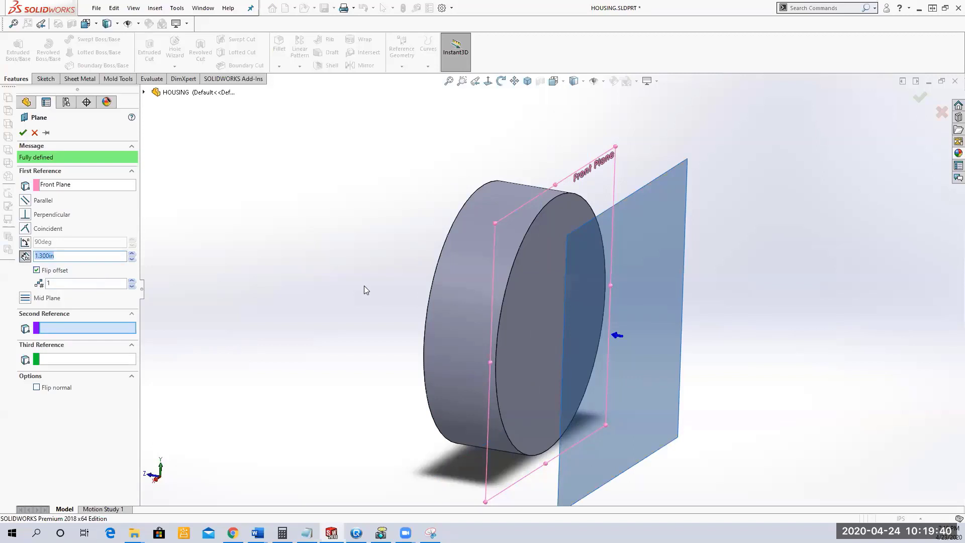
{"action": "middle_click_drag", "start_coordinate": [430, 263], "coordinate": [449, 303]}
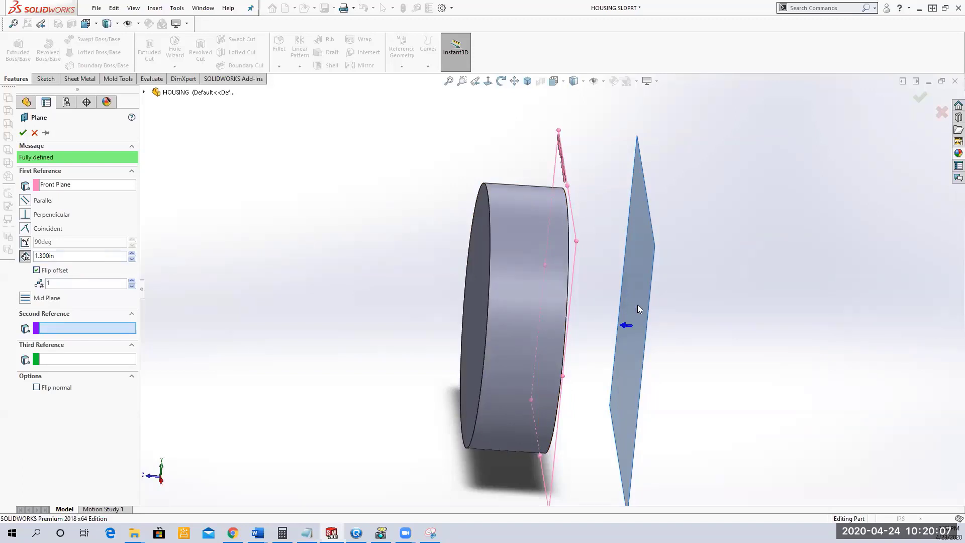
{"action": "left_click", "coordinate": [22, 132]}
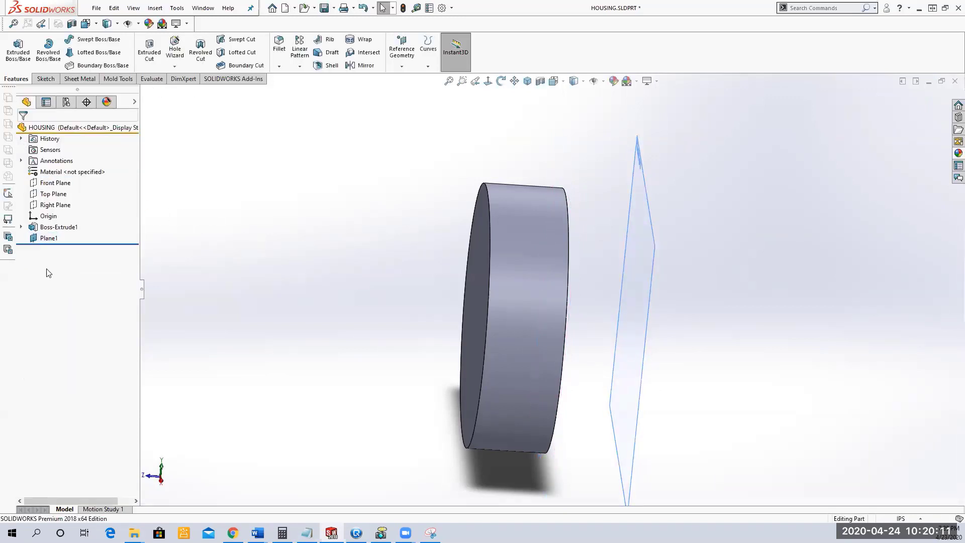
- Rename the new reference plane as BatteryLoftPlane and save the part
{"action": "left_click", "coordinate": [46, 238]}
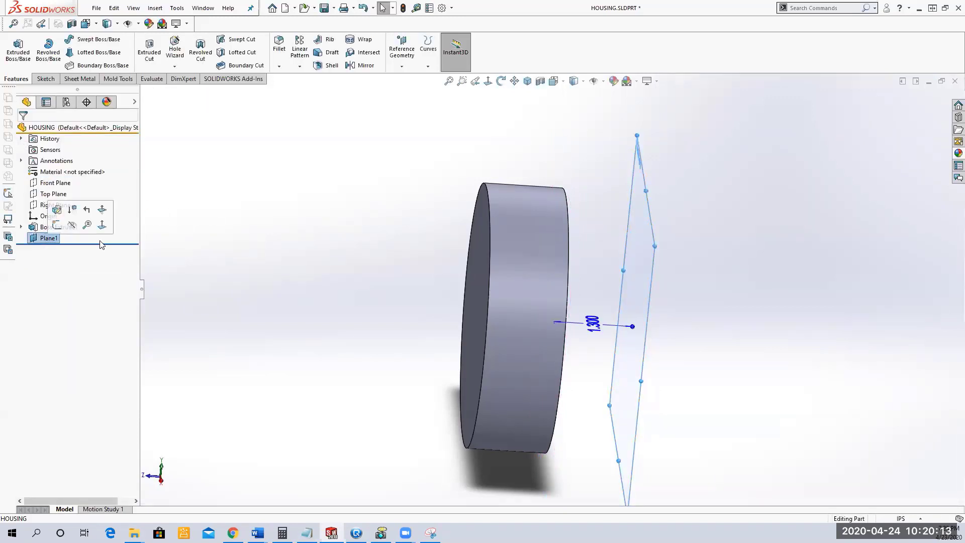
{"action": "key", "text": "F2"}
{"action": "type", "text": "bATT"}
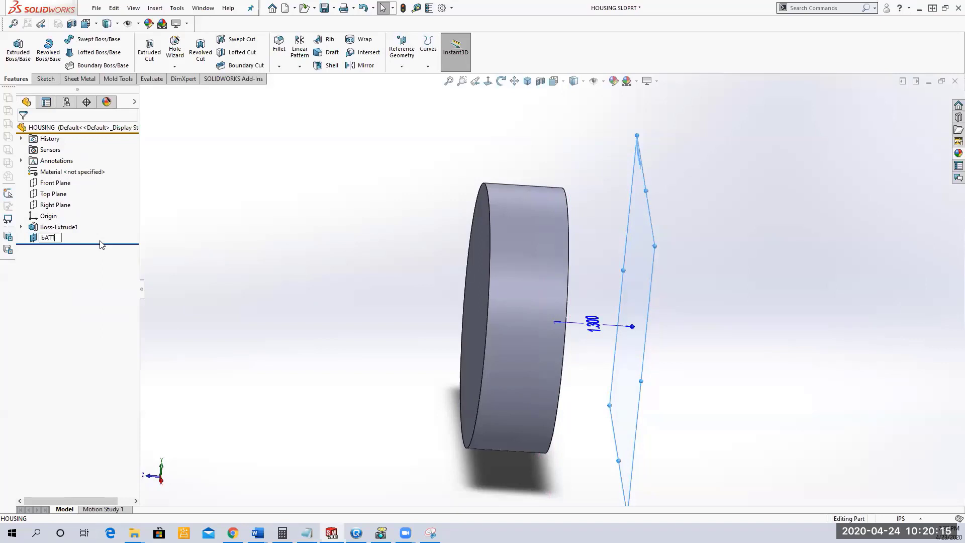
{"action": "key", "text": "BackSpace"}
{"action": "key", "text": "BackSpace"}
{"action": "key", "text": "BackSpace"}
{"action": "key", "text": "BackSpace"}
{"action": "type", "text": "BatteryLoftPlane"}
{"action": "key", "text": "Return"}
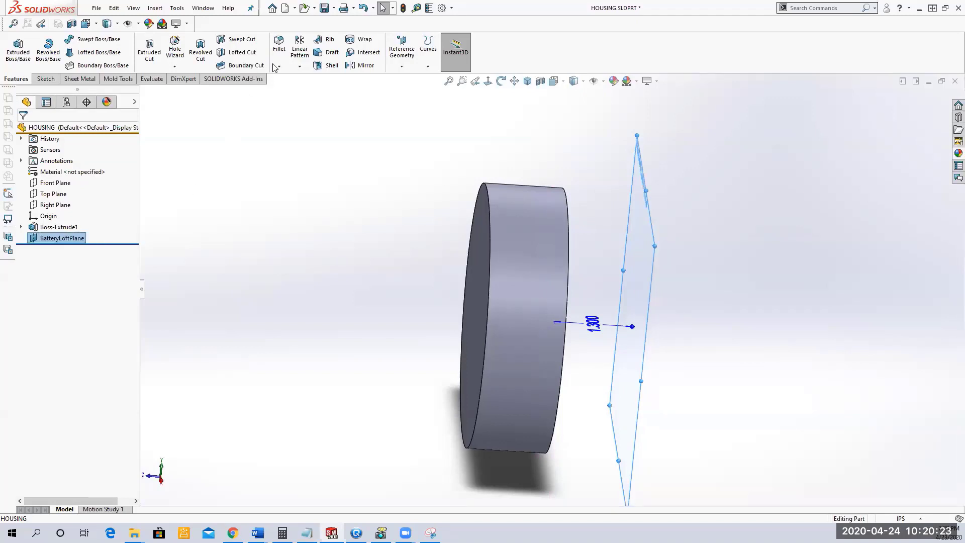
{"action": "left_click", "coordinate": [324, 7]}
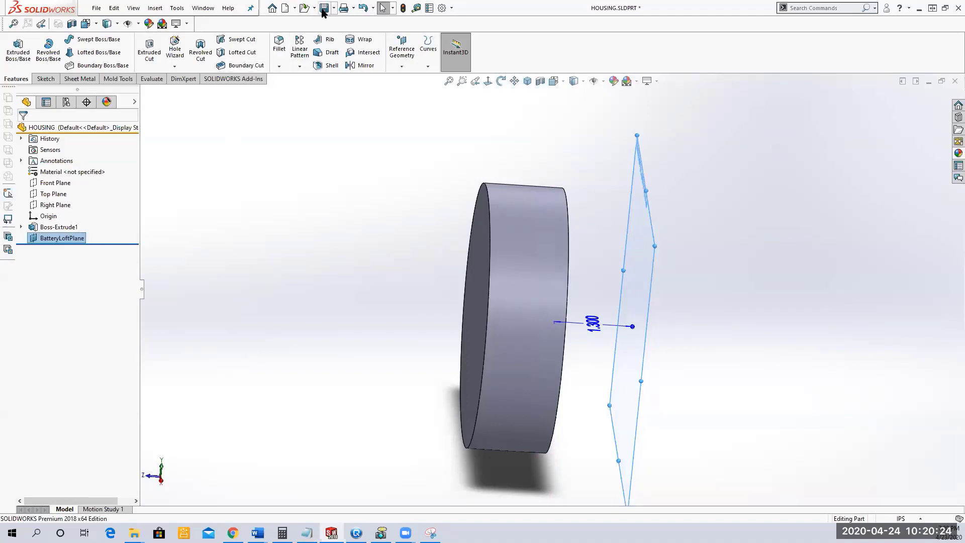
{"action": "left_click", "coordinate": [311, 260]}
{"action": "key", "text": "ctrl+7"}
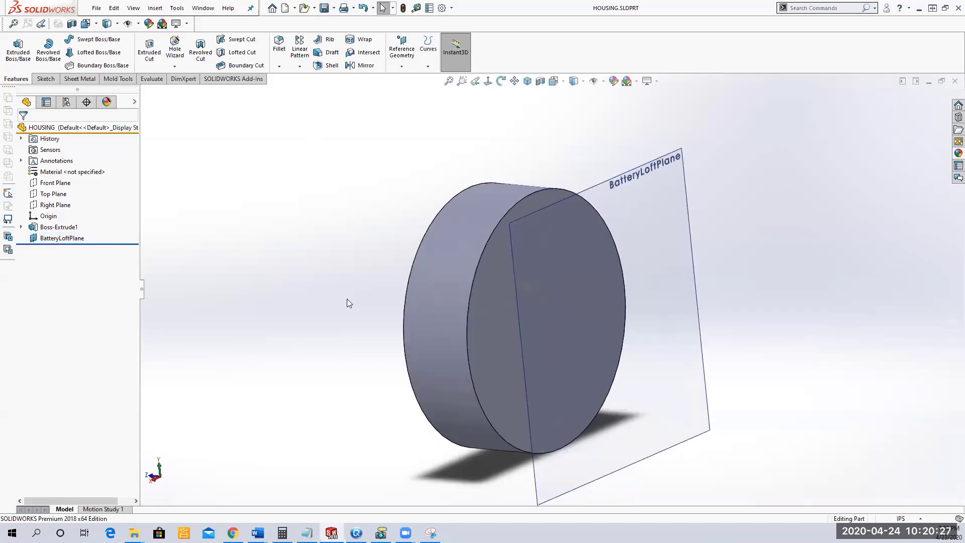
{"action": "left_click", "coordinate": [487, 328]}
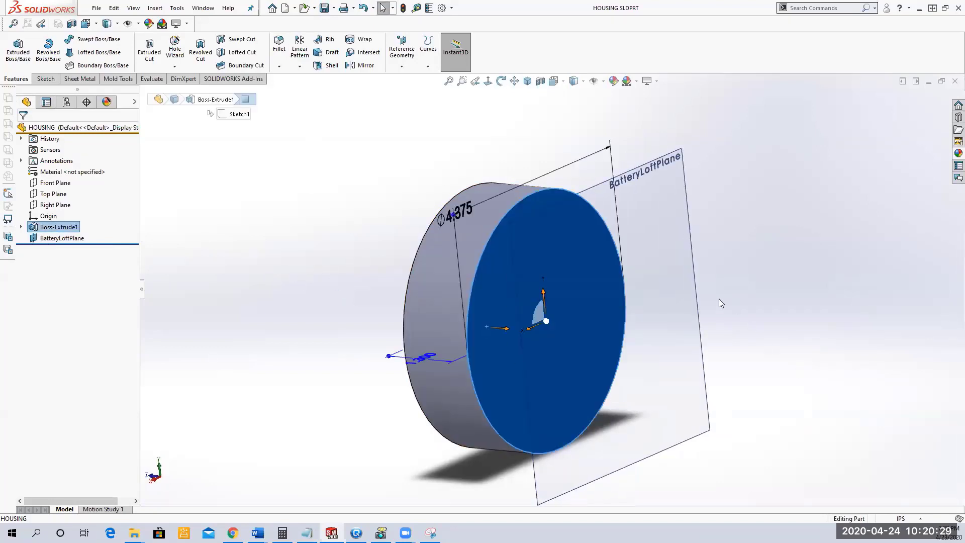
{"action": "left_click", "coordinate": [688, 299]}
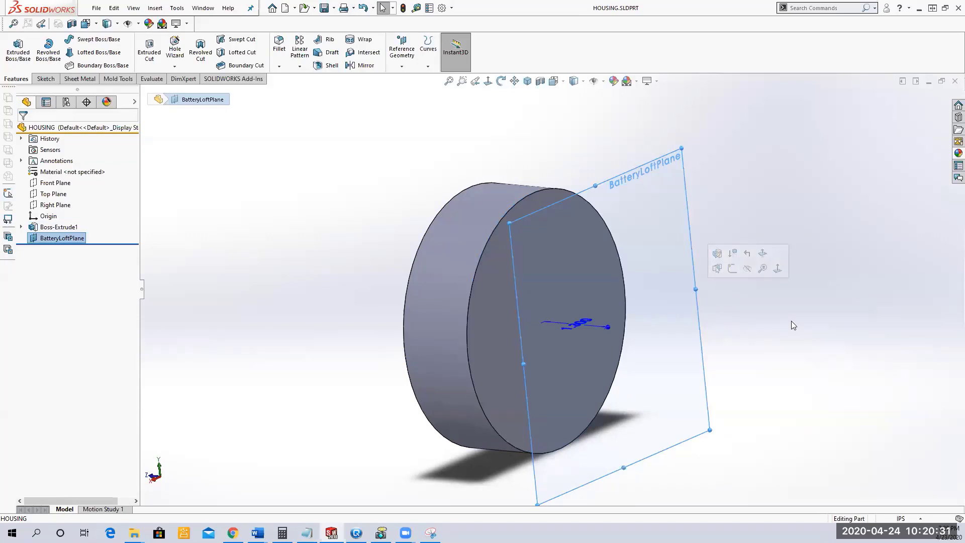
{"action": "left_click", "coordinate": [789, 321]}
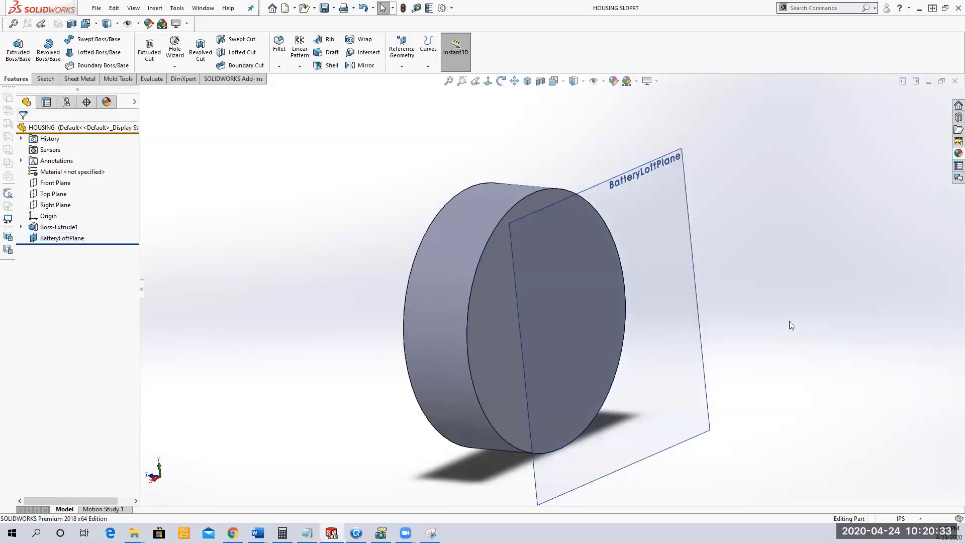
{"action": "left_click", "coordinate": [534, 199]}
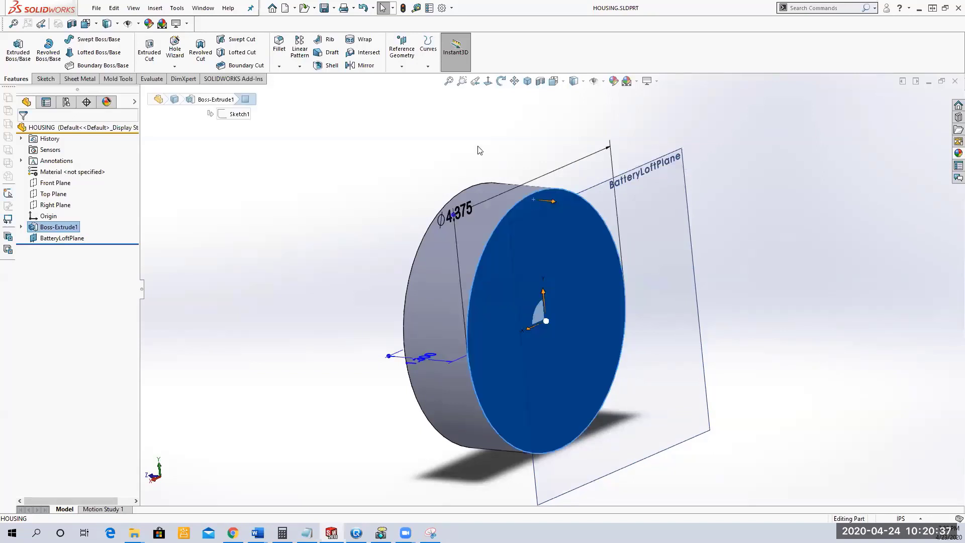
{"action": "key", "text": "ctrl+w"}
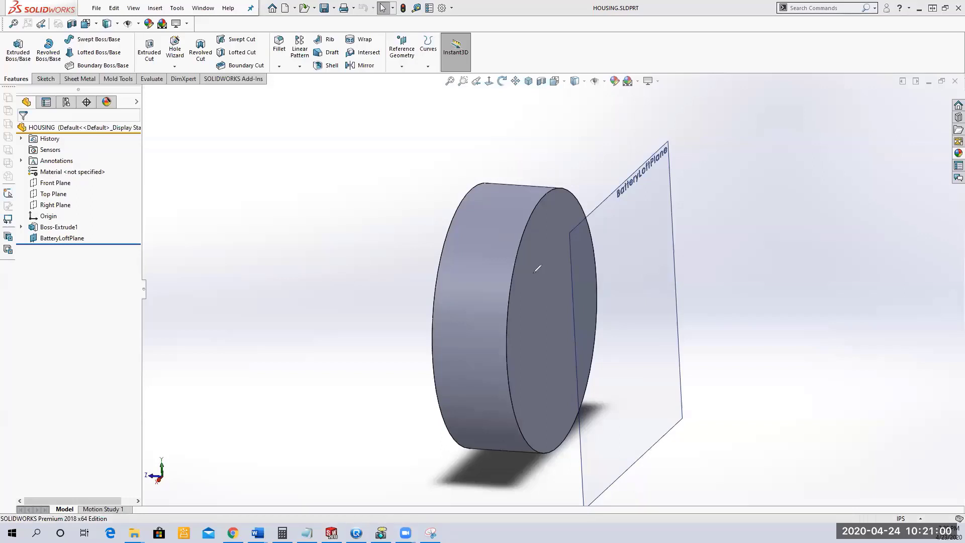
{"action": "left_click_drag", "start_coordinate": [517, 294], "coordinate": [567, 311]}
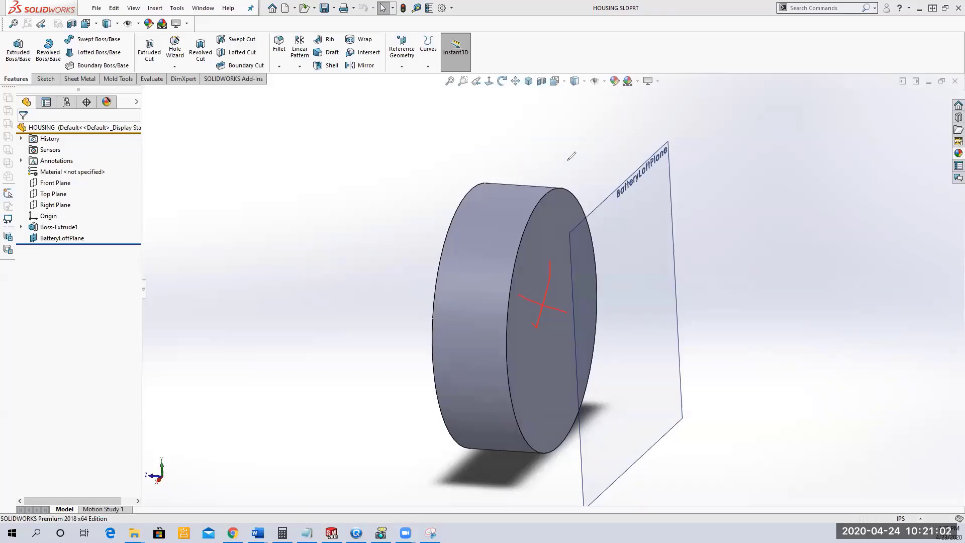
{"action": "mouse_move", "coordinate": [590, 128]}
{"action": "left_mouse_down"}
{"action": "mouse_move", "coordinate": [563, 150]}
{"action": "mouse_move", "coordinate": [553, 192]}
{"action": "mouse_move", "coordinate": [567, 191]}
{"action": "left_mouse_up"}
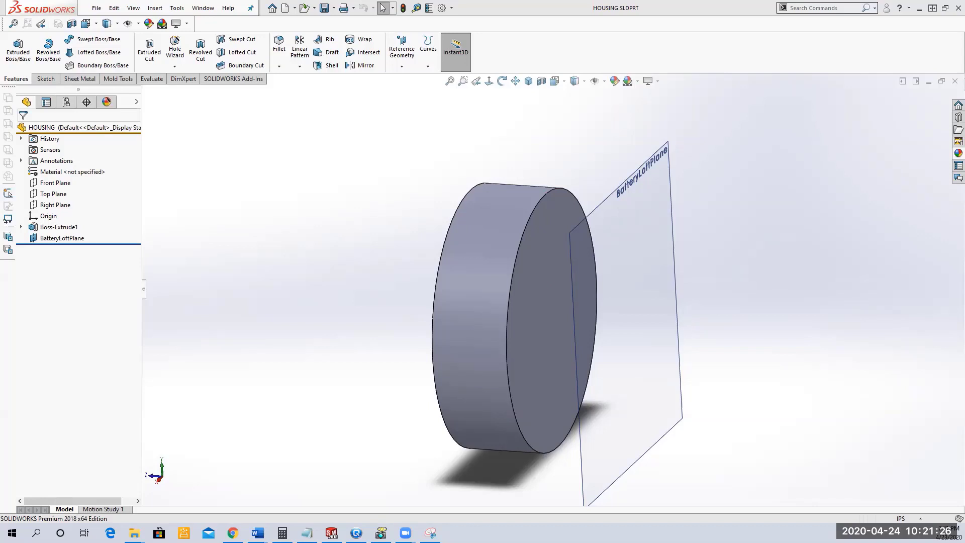
- Sketch on the disc's flat face toward BatteryLoftPlane, convert its circular edge into sketch geometry, and exit the sketch
{"action": "left_click", "coordinate": [541, 296]}
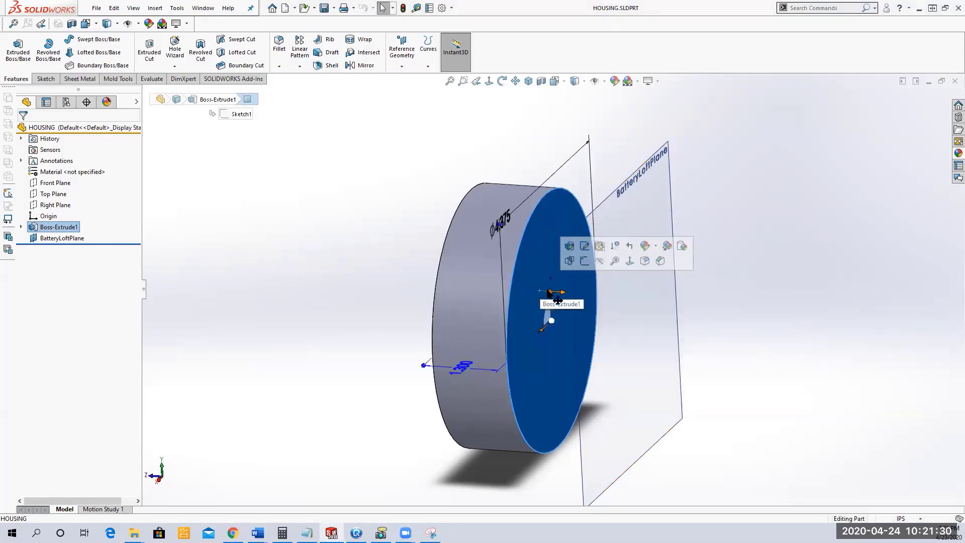
{"action": "left_click", "coordinate": [584, 261]}
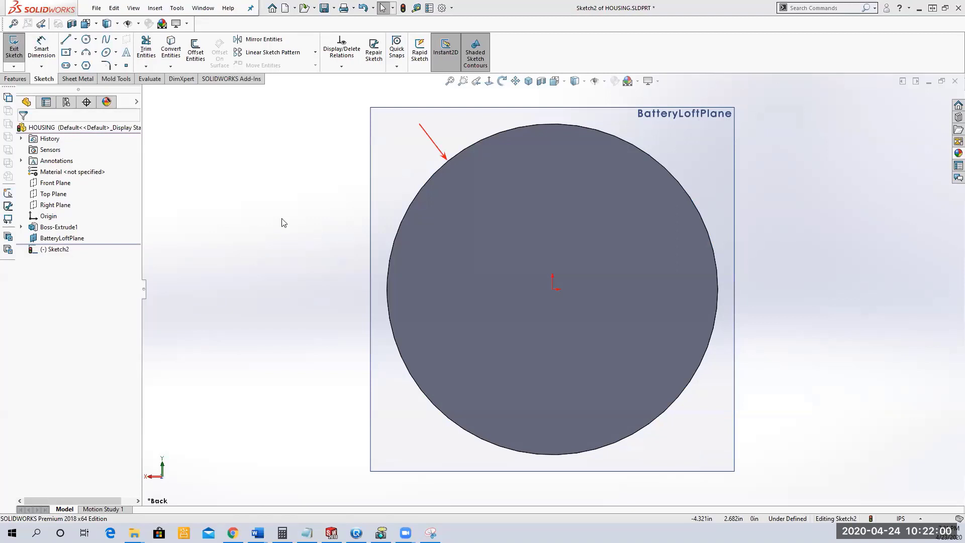
{"action": "middle_click_drag", "start_coordinate": [317, 244], "coordinate": [495, 272]}
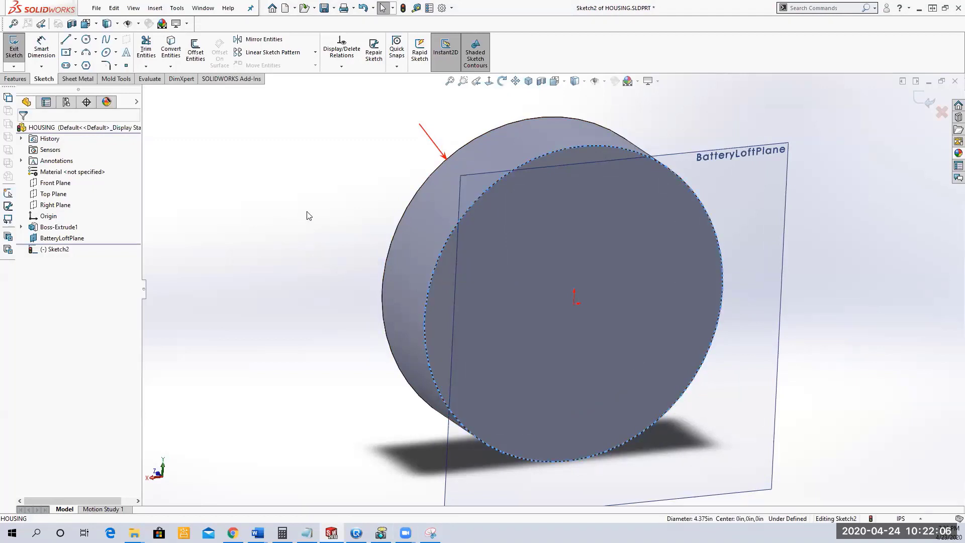
{"action": "left_click", "coordinate": [168, 51]}
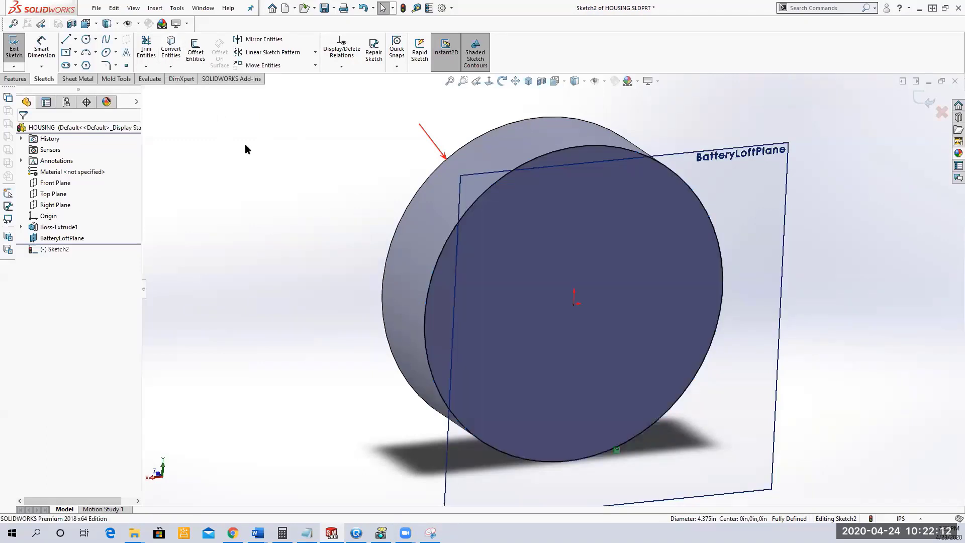
{"action": "left_click", "coordinate": [14, 48]}
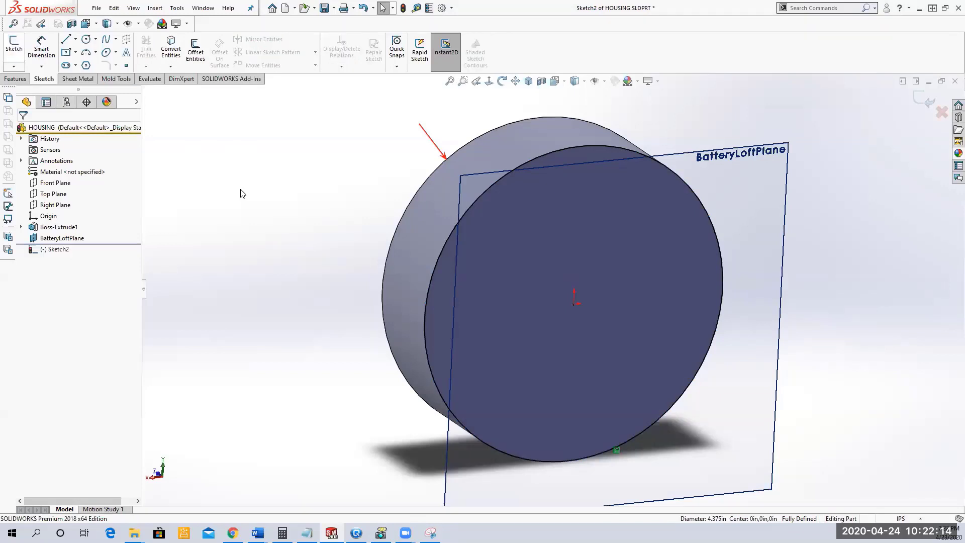
- Rename the converted circle sketch as Profile1
{"action": "mouse_move", "coordinate": [254, 188]}
{"action": "middle_mouse_down"}
{"action": "mouse_move", "coordinate": [297, 231]}
{"action": "mouse_move", "coordinate": [185, 217]}
{"action": "middle_mouse_up"}
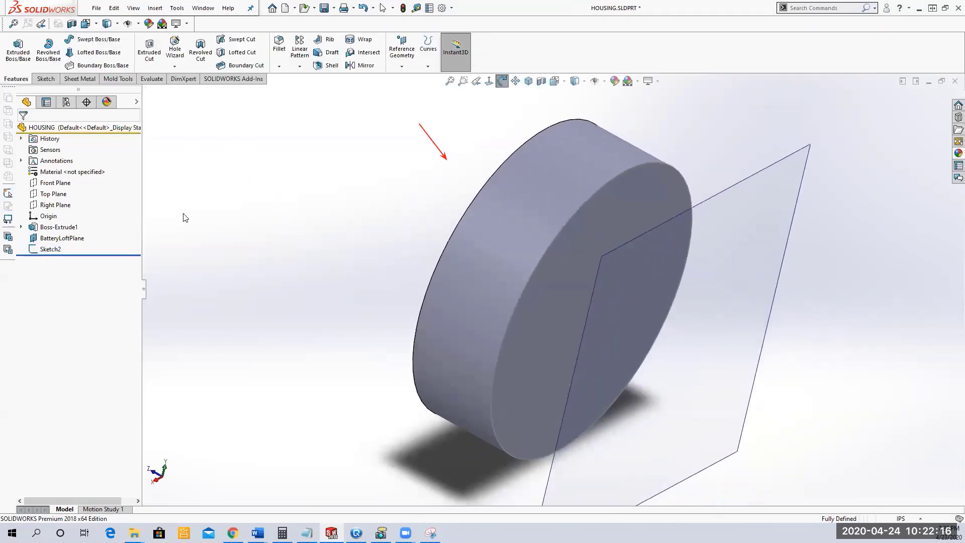
{"action": "left_click", "coordinate": [50, 249]}
{"action": "key", "text": "ctrl+8"}
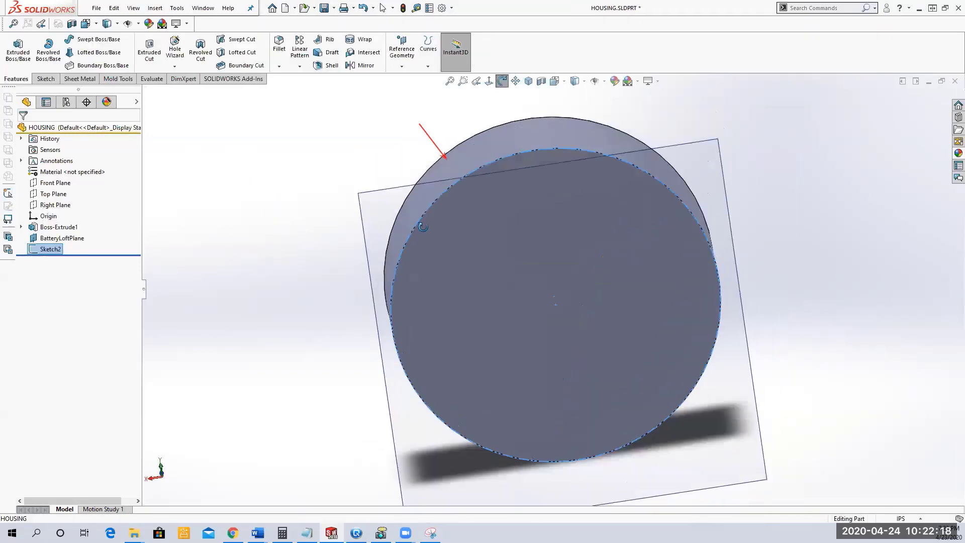
{"action": "middle_click_drag", "start_coordinate": [423, 227], "coordinate": [390, 218]}
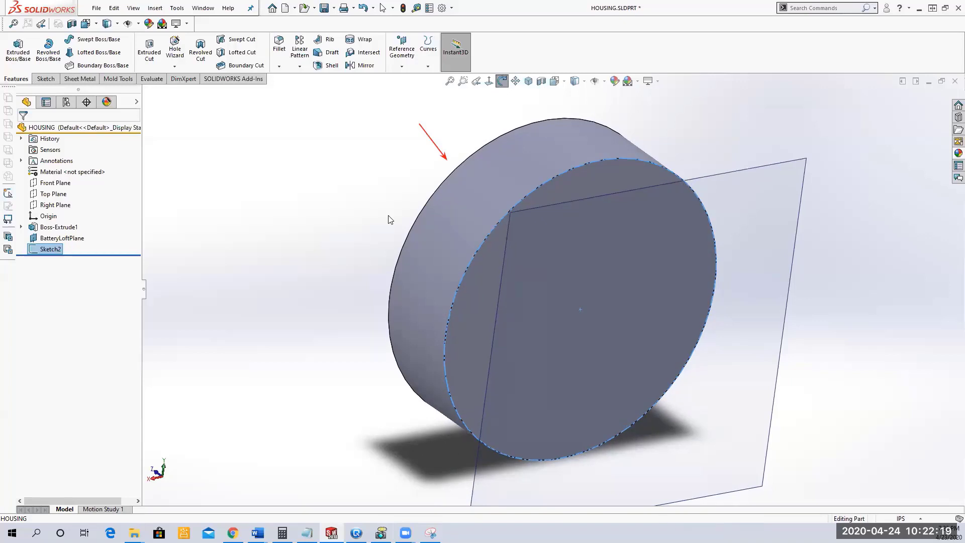
{"action": "left_click", "coordinate": [50, 249]}
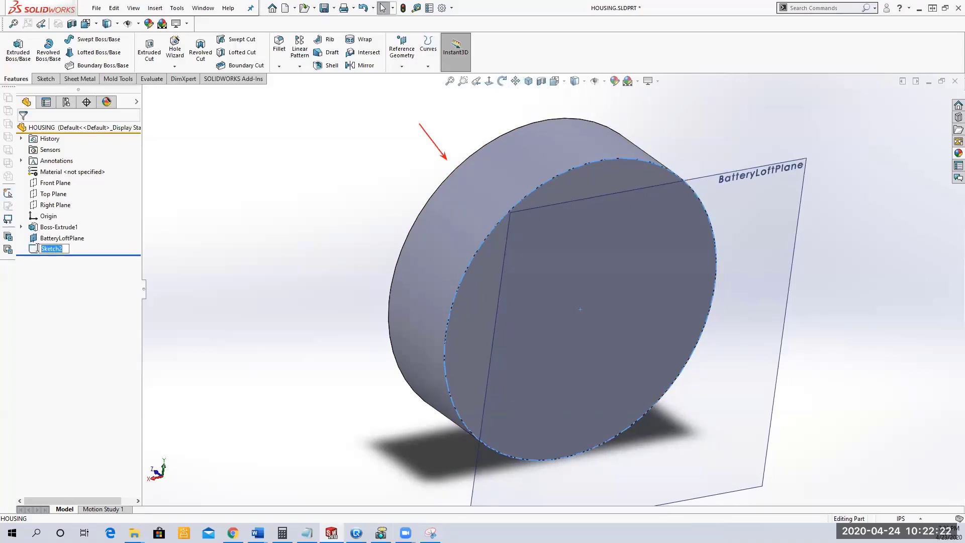
{"action": "type", "text": "Profile1"}
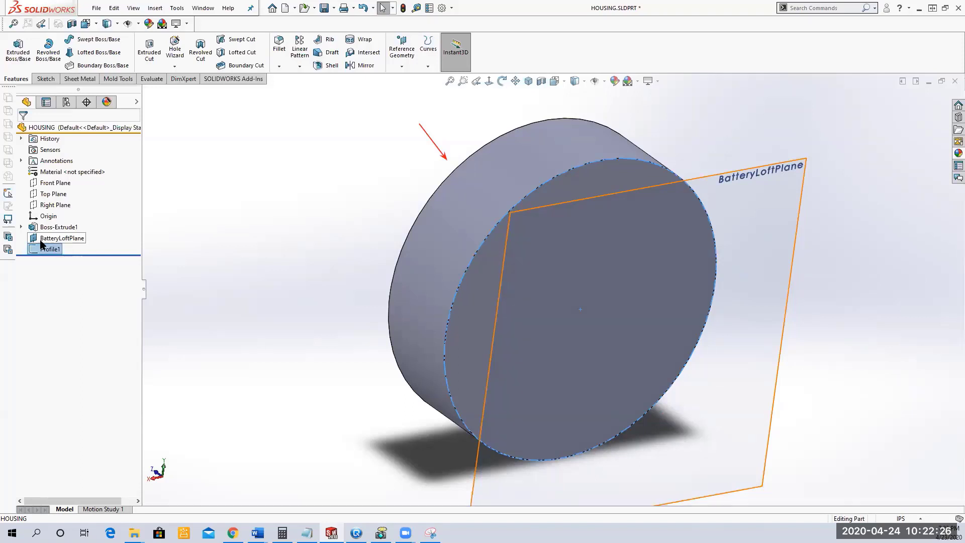
{"action": "key", "text": "Return"}
{"action": "left_click", "coordinate": [251, 192]}
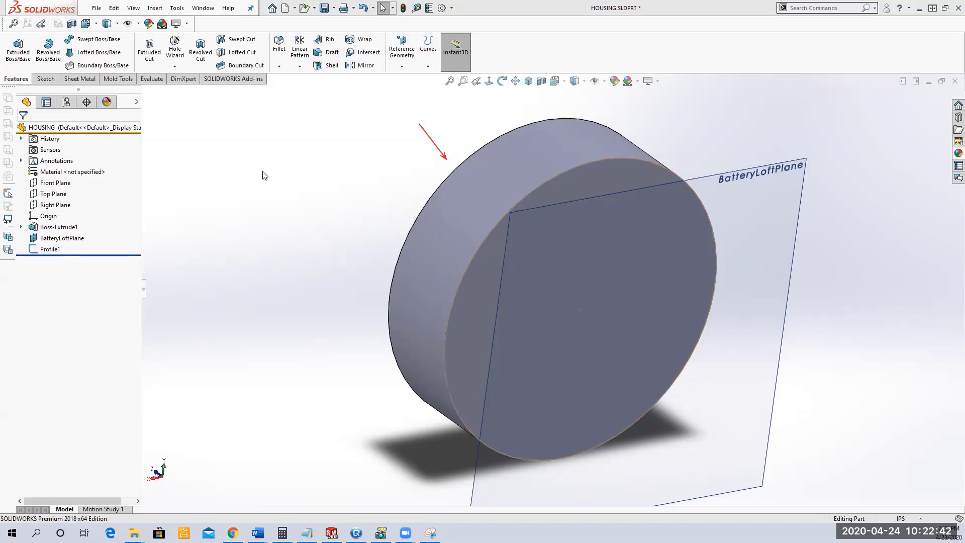
- Start a sketch on BatteryLoftPlane and convert the Profile1 circle into sketch geometry
{"action": "left_click", "coordinate": [753, 201]}
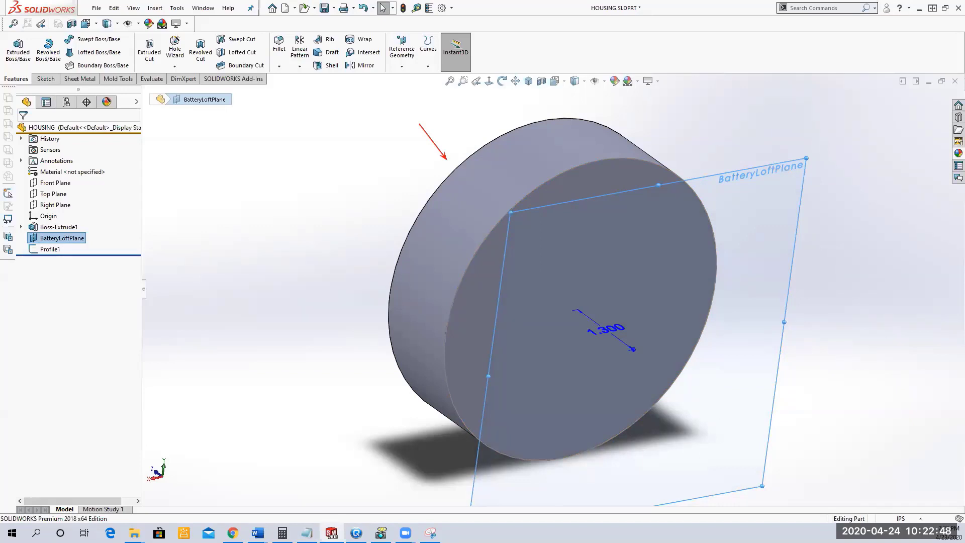
{"action": "left_click", "coordinate": [761, 184]}
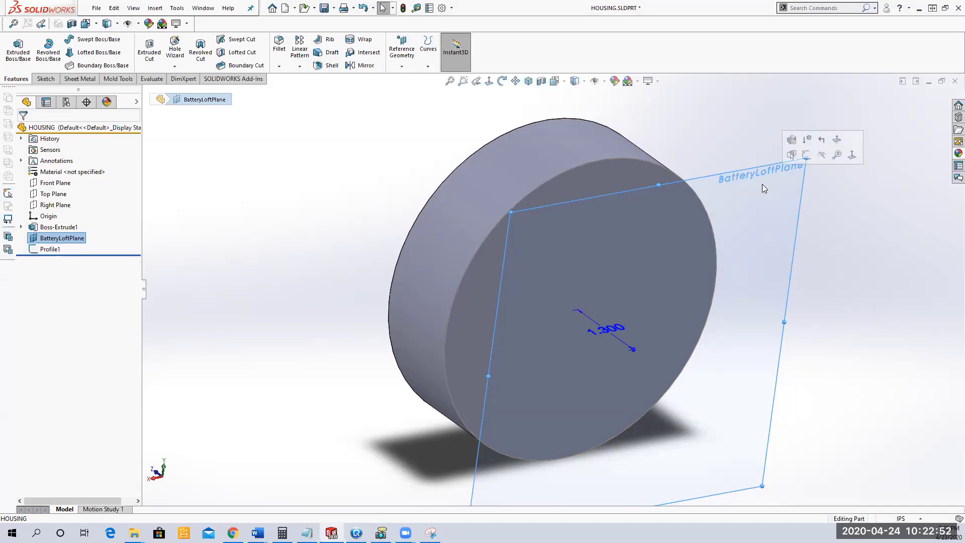
{"action": "left_click", "coordinate": [806, 156]}
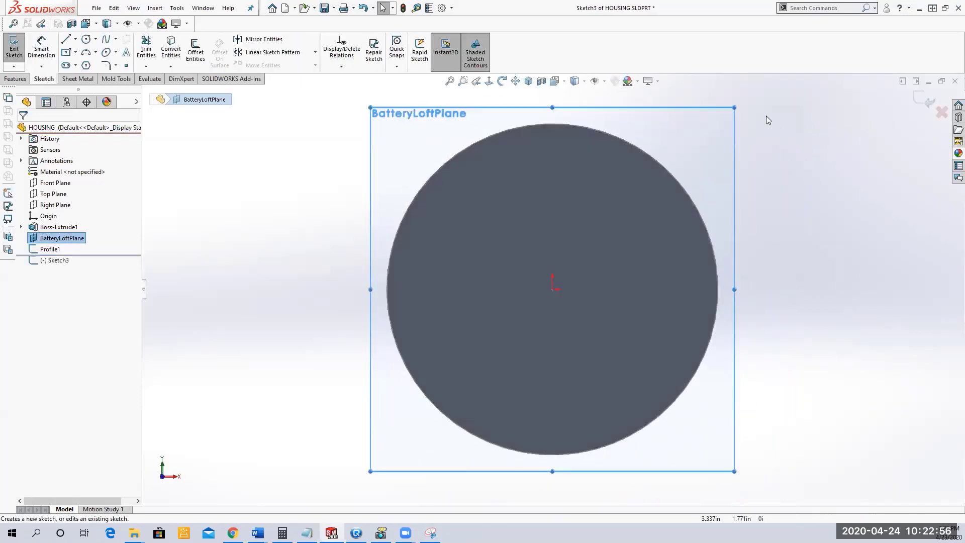
{"action": "left_click", "coordinate": [446, 161]}
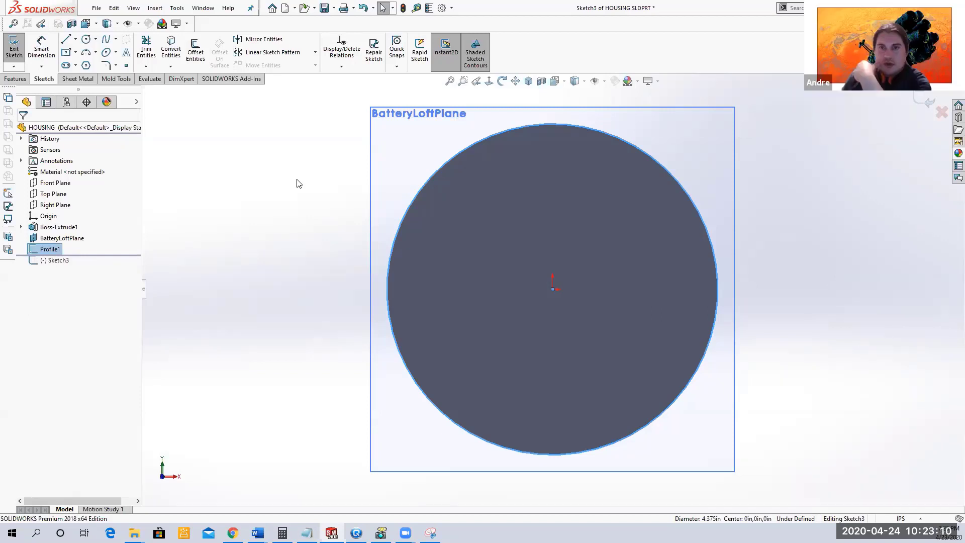
{"action": "left_click", "coordinate": [170, 47]}
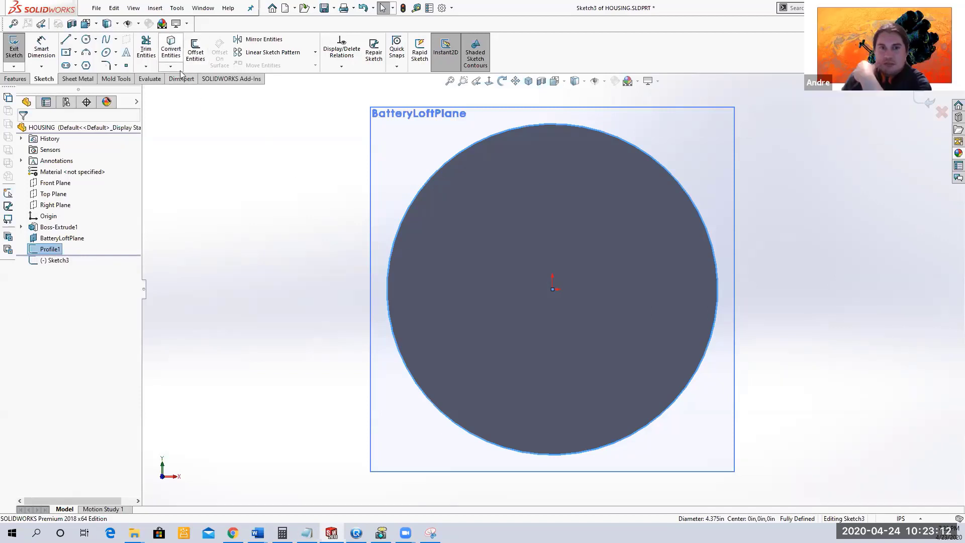
{"action": "mouse_move", "coordinate": [211, 226]}
{"action": "middle_mouse_down"}
{"action": "mouse_move", "coordinate": [178, 252]}
{"action": "mouse_move", "coordinate": [125, 254]}
{"action": "middle_mouse_up"}
{"action": "key", "text": "Escape"}
{"action": "key", "text": "f"}
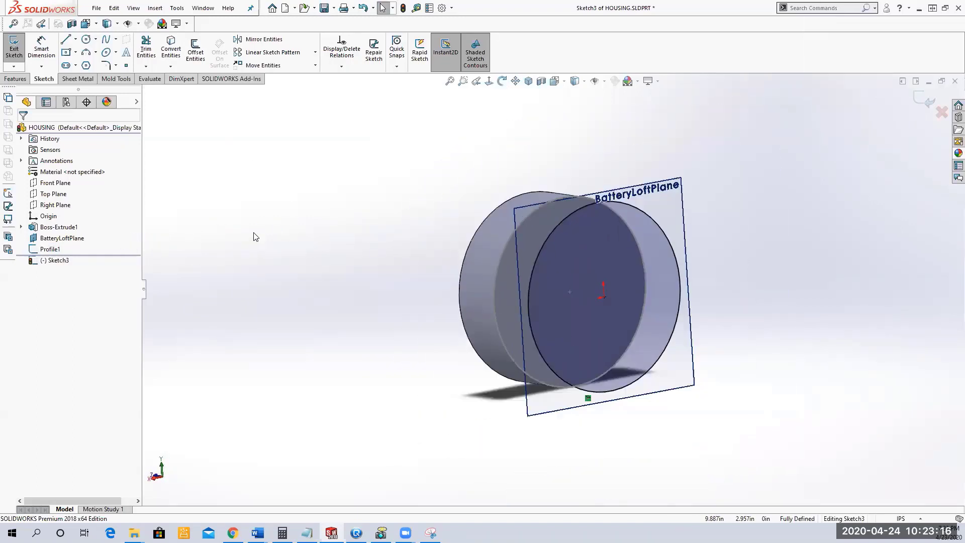
- View the sketch face-on, set the display style to Wireframe and hide BatteryLoftPlane
{"action": "left_click", "coordinate": [489, 81]}
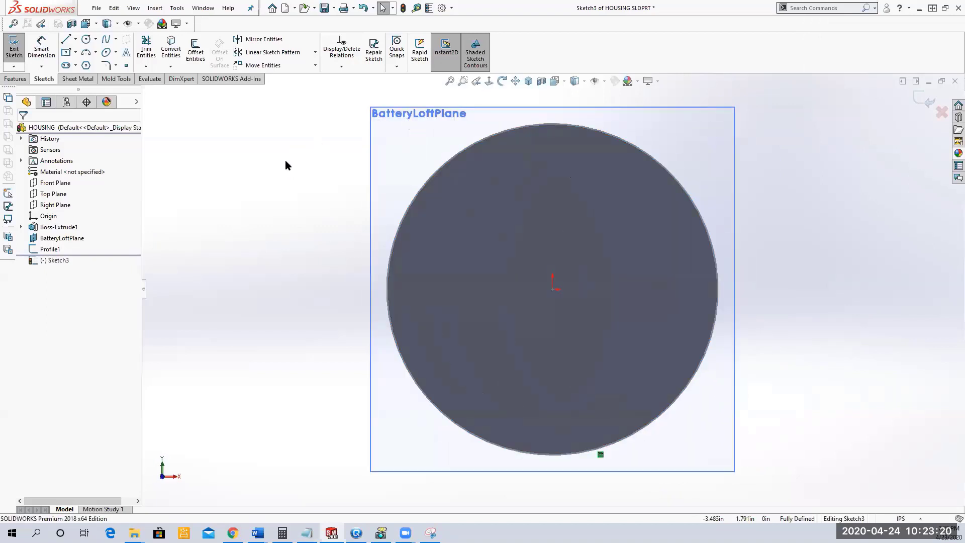
{"action": "left_click", "coordinate": [584, 82]}
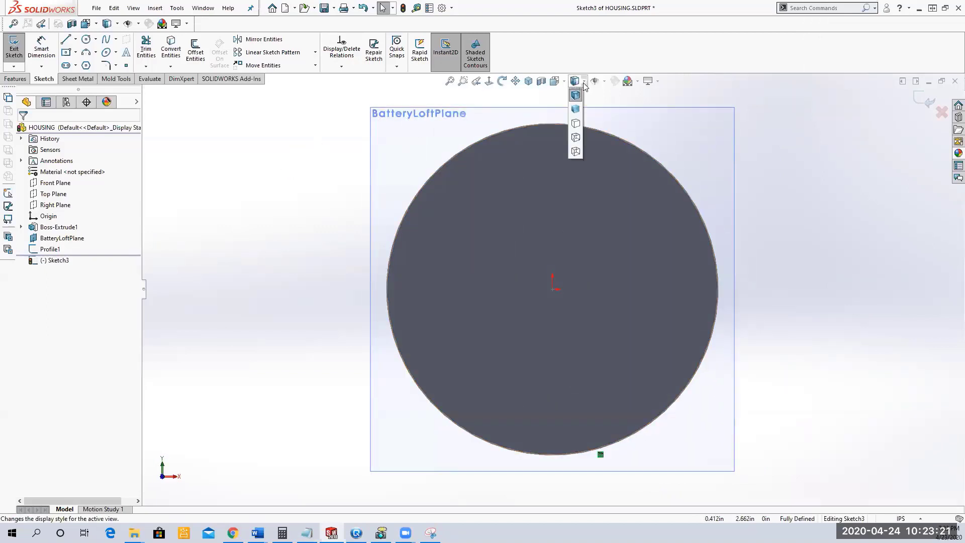
{"action": "left_click", "coordinate": [575, 151]}
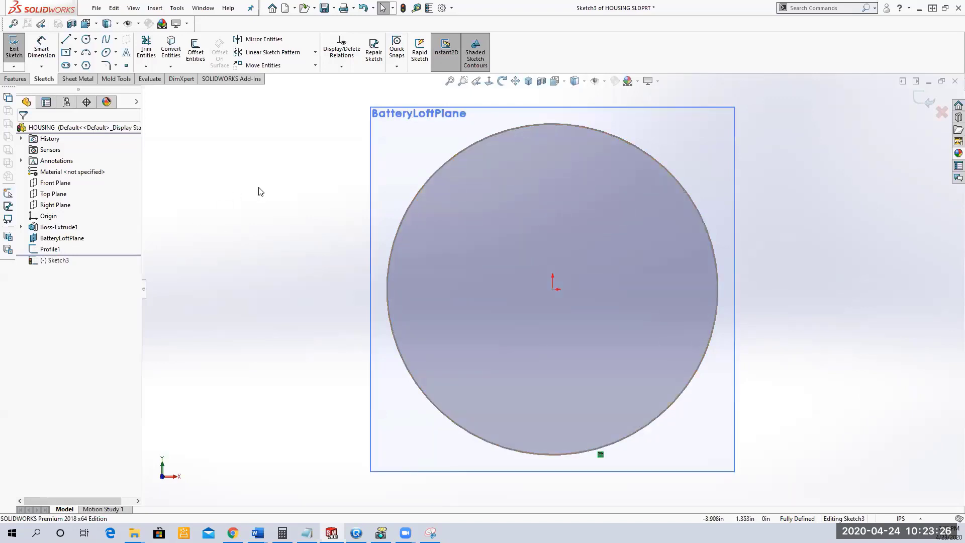
{"action": "left_click", "coordinate": [71, 241]}
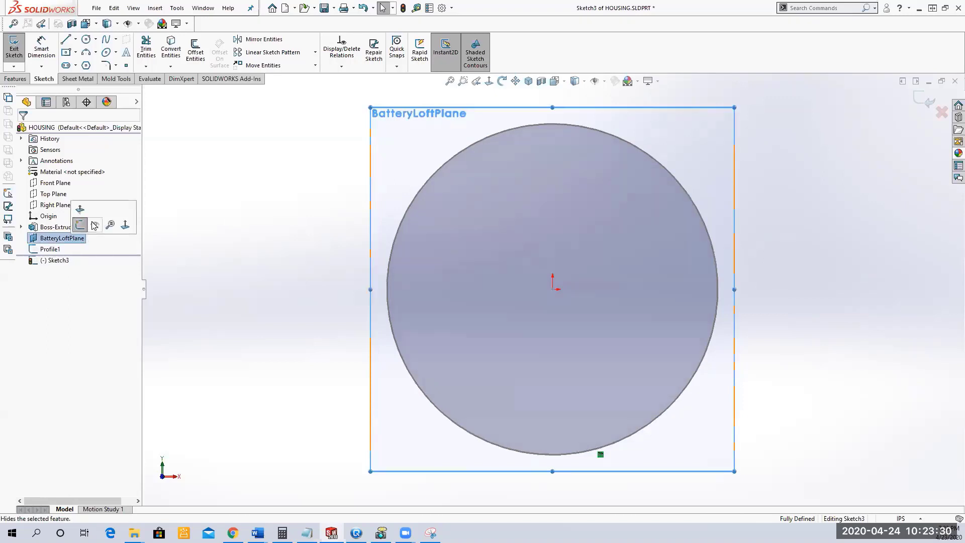
{"action": "left_click", "coordinate": [82, 222]}
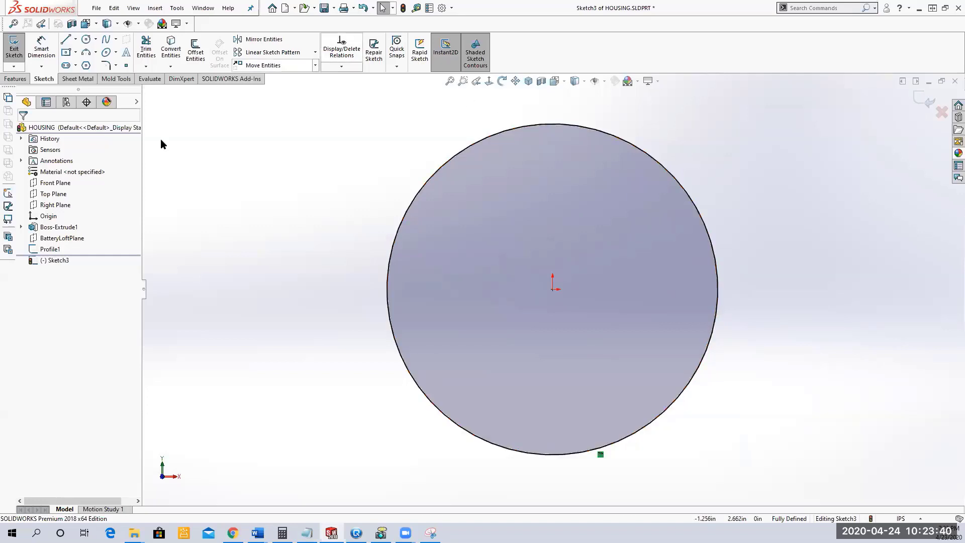
{"action": "left_click", "coordinate": [75, 39]}
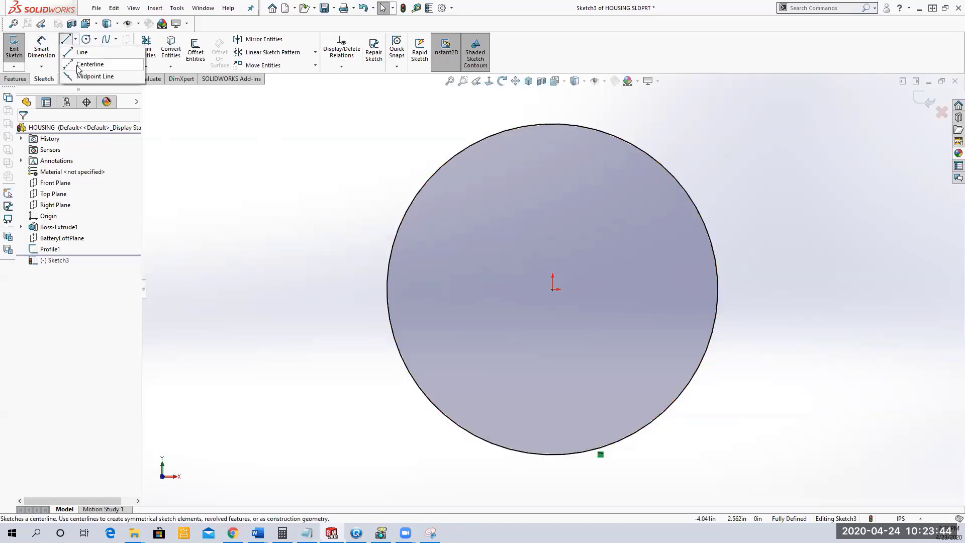
{"action": "left_click", "coordinate": [78, 66]}
{"action": "left_click", "coordinate": [75, 39]}
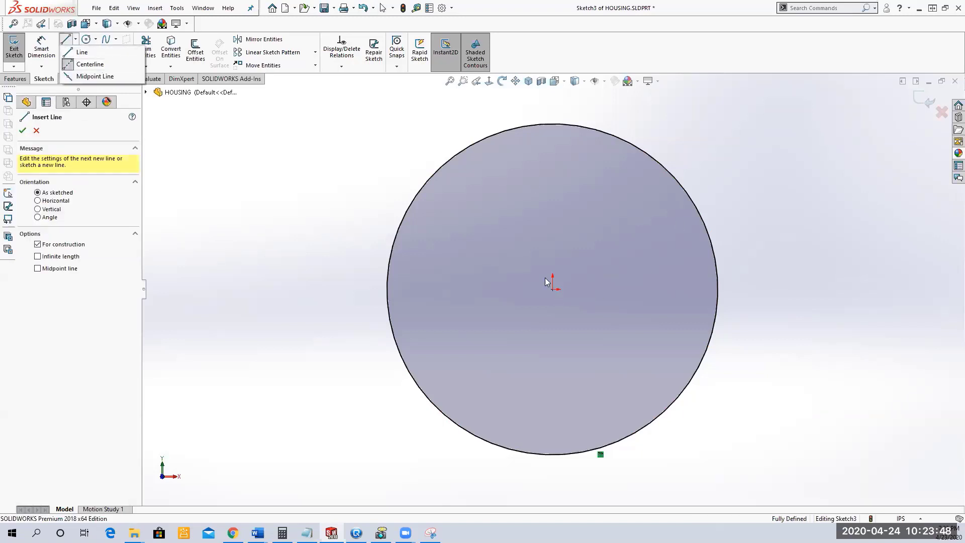
{"action": "left_click", "coordinate": [259, 169]}
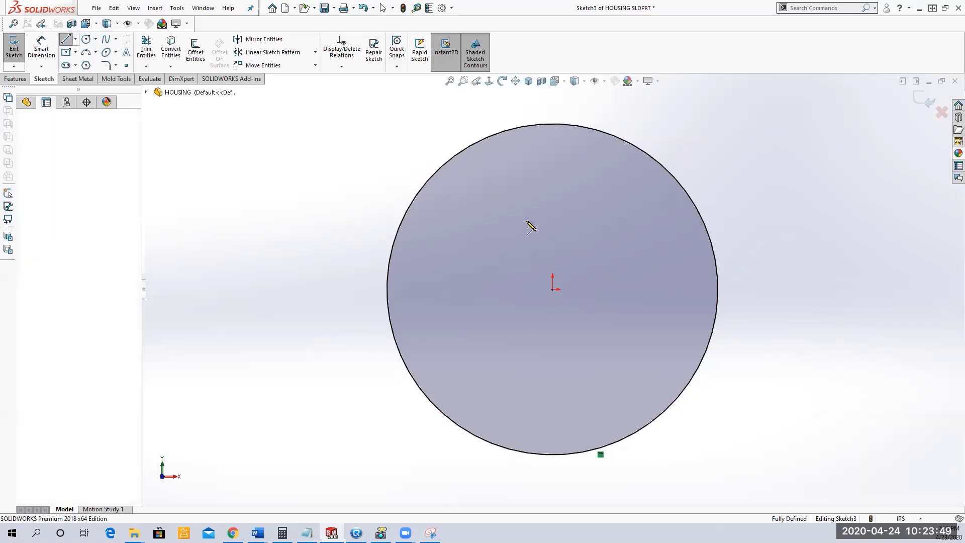
{"action": "right_click", "coordinate": [273, 174]}
{"action": "left_click", "coordinate": [287, 172]}
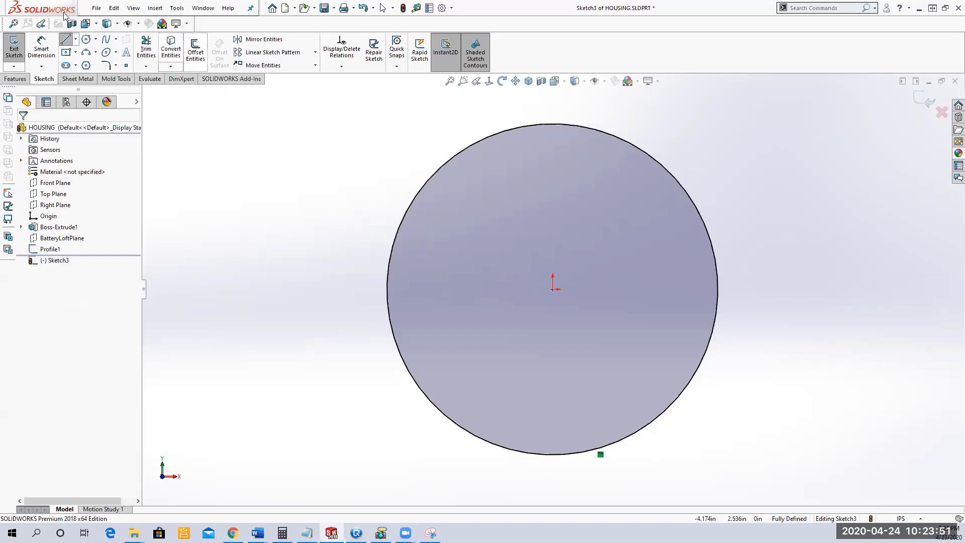
- Draw a vertical centerline from the origin up to the top of the converted circle
{"action": "left_click", "coordinate": [73, 40]}
{"action": "left_click", "coordinate": [83, 64]}
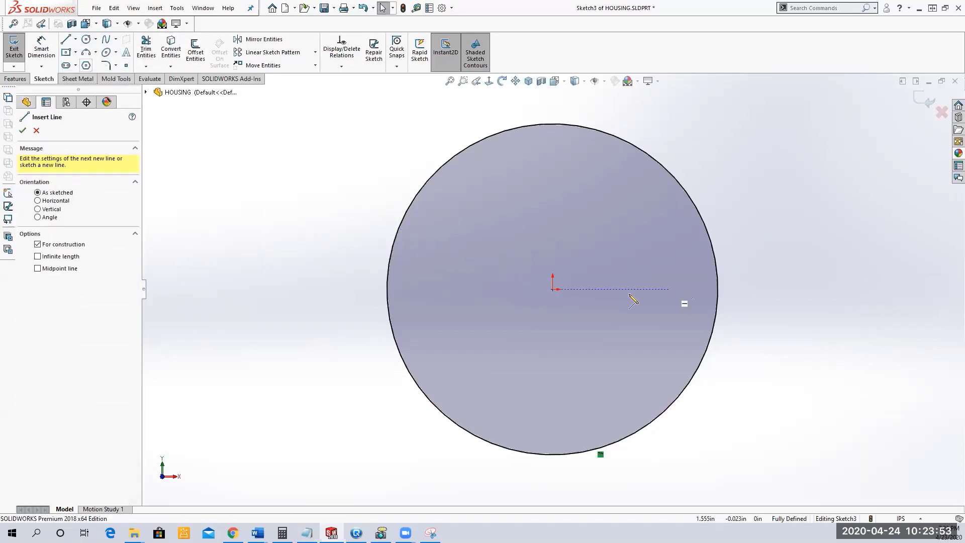
{"action": "left_click", "coordinate": [552, 289]}
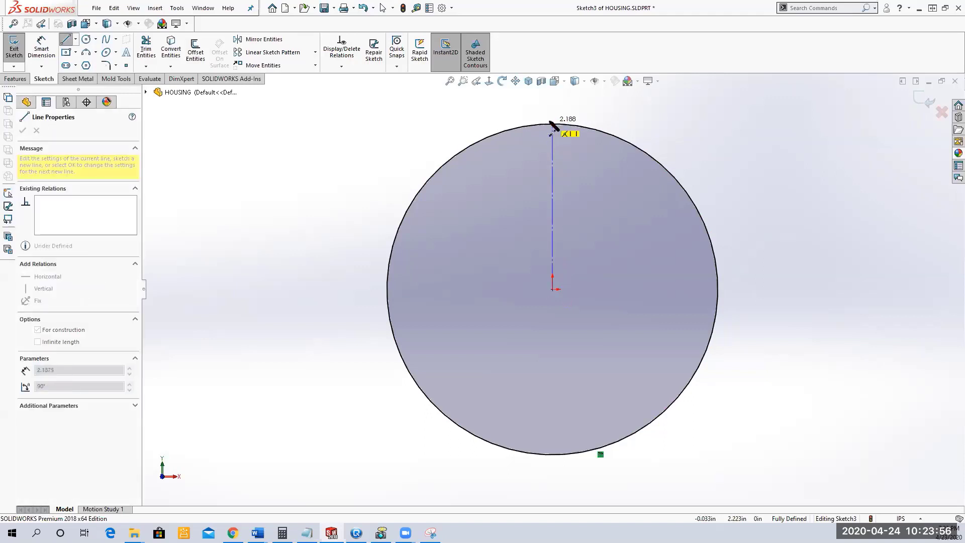
{"action": "left_click", "coordinate": [552, 124]}
{"action": "right_click", "coordinate": [553, 124]}
{"action": "left_click", "coordinate": [593, 140]}
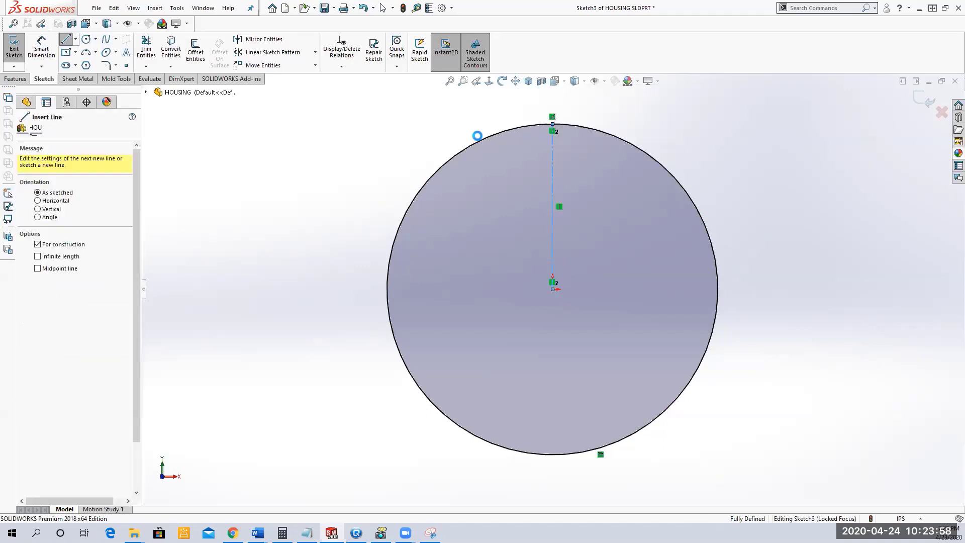
- Examine where the Profile1 circle and BatteryLoftPlane lie relative to the new sketch
{"action": "mouse_move", "coordinate": [396, 138]}
{"action": "middle_mouse_down"}
{"action": "mouse_move", "coordinate": [387, 162]}
{"action": "mouse_move", "coordinate": [444, 171]}
{"action": "mouse_move", "coordinate": [452, 196]}
{"action": "mouse_move", "coordinate": [398, 194]}
{"action": "middle_mouse_up"}
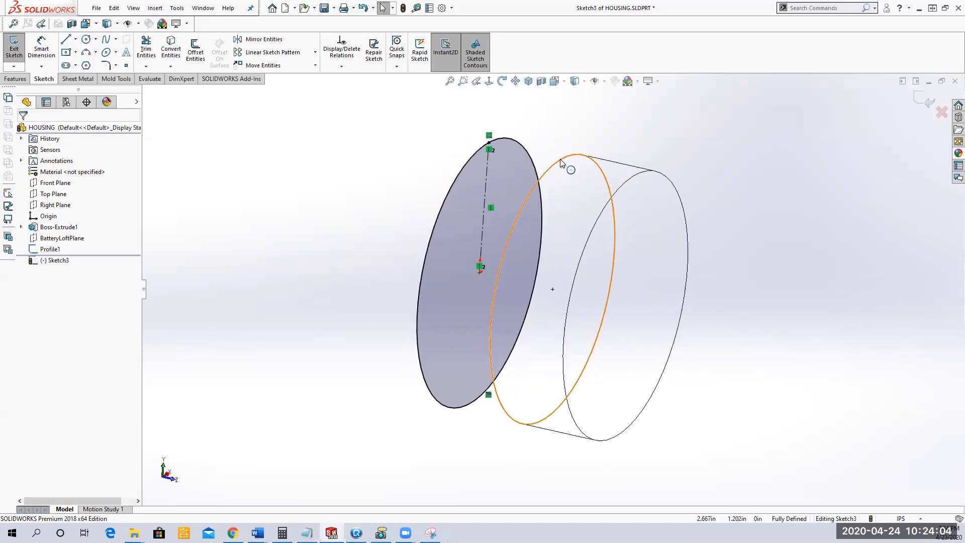
{"action": "left_click", "coordinate": [48, 251]}
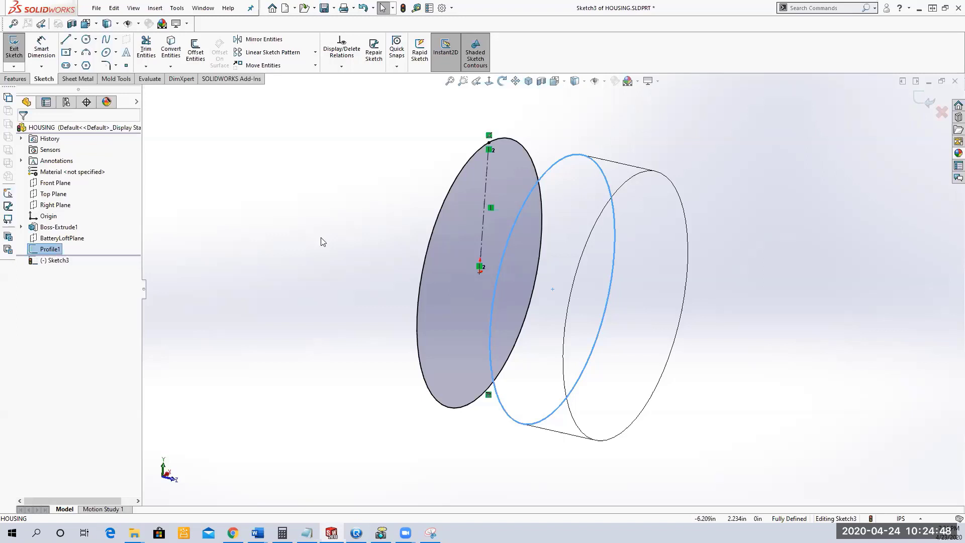
{"action": "left_click", "coordinate": [327, 206]}
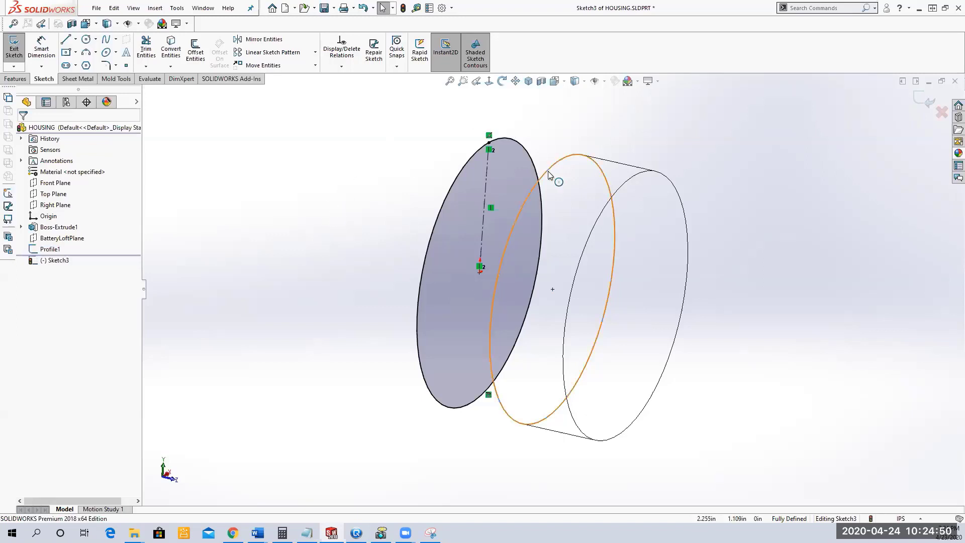
{"action": "left_click", "coordinate": [62, 238]}
{"action": "mouse_move", "coordinate": [301, 231]}
{"action": "middle_mouse_down"}
{"action": "mouse_move", "coordinate": [302, 276]}
{"action": "mouse_move", "coordinate": [478, 150]}
{"action": "mouse_move", "coordinate": [363, 211]}
{"action": "mouse_move", "coordinate": [377, 231]}
{"action": "mouse_move", "coordinate": [352, 234]}
{"action": "mouse_move", "coordinate": [327, 213]}
{"action": "middle_mouse_up"}
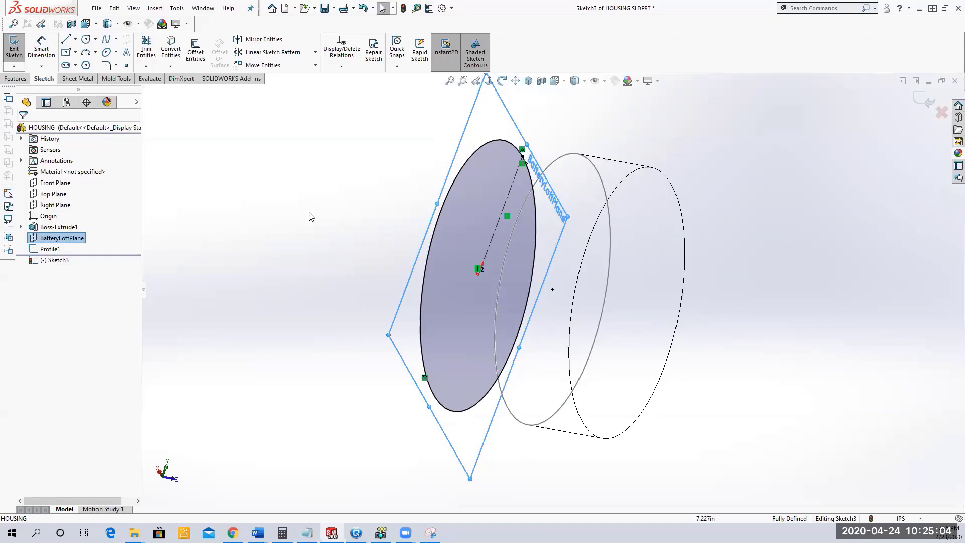
{"action": "left_click", "coordinate": [49, 250]}
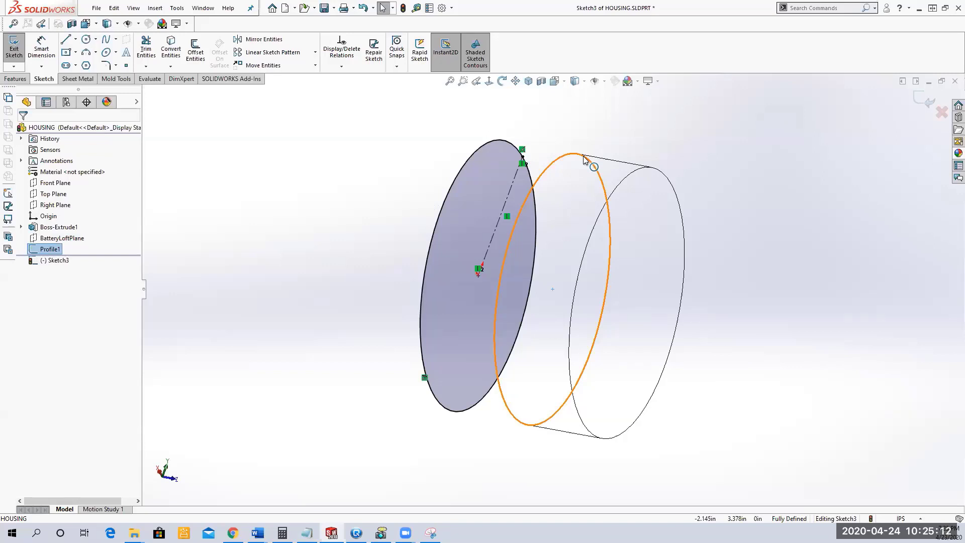
- Exit the sketch and set the display style back to Shaded With Edges
{"action": "left_click", "coordinate": [12, 61]}
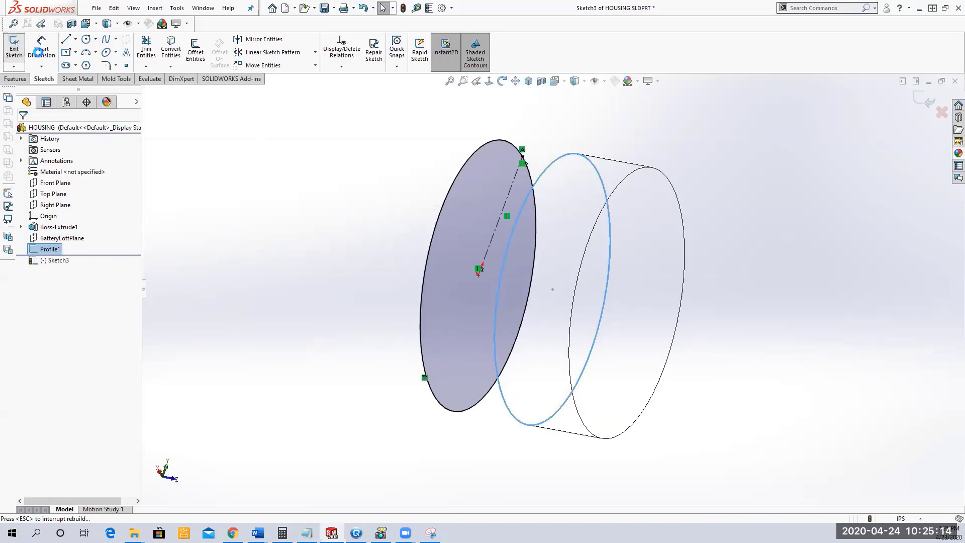
{"action": "left_click", "coordinate": [49, 250]}
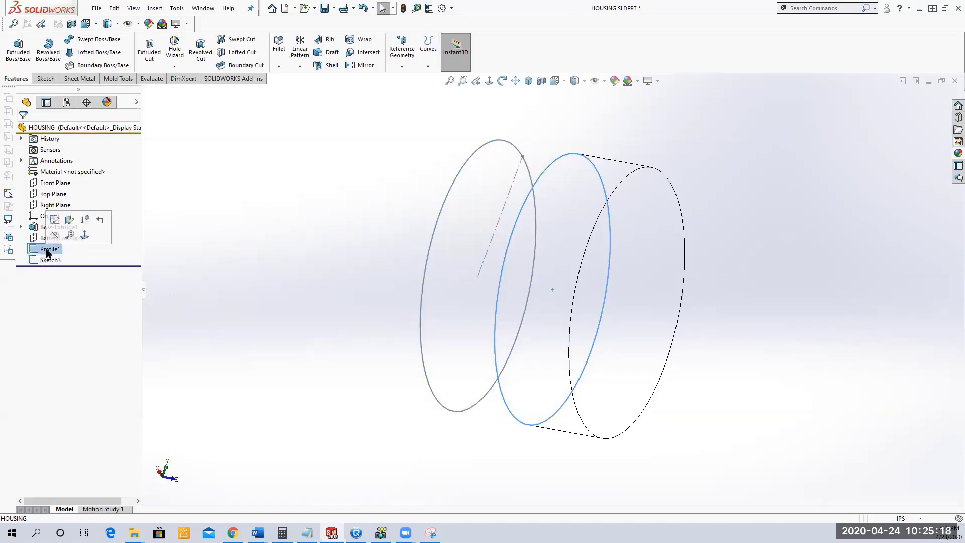
{"action": "left_click", "coordinate": [575, 81]}
{"action": "left_click", "coordinate": [575, 95]}
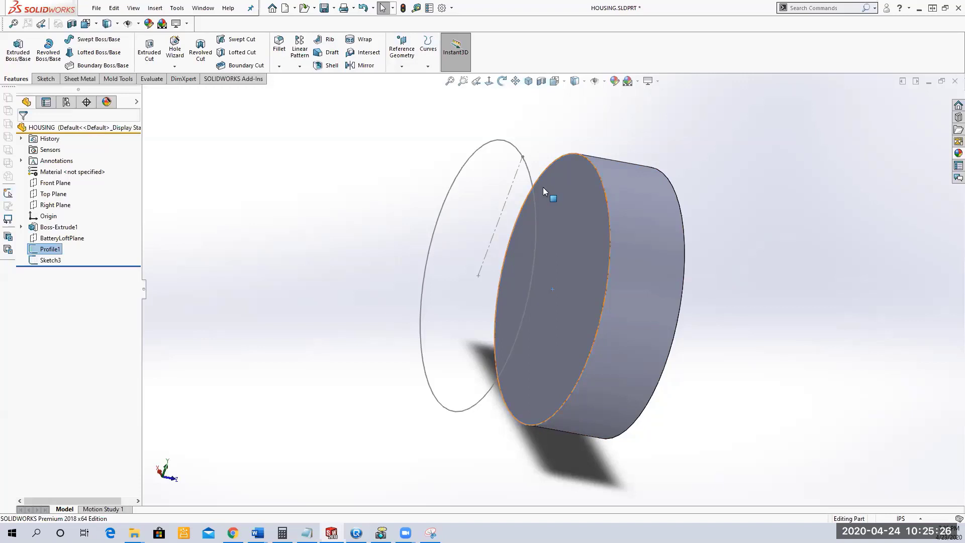
- Open the Profile1 sketch, inspect its circle's relations and parameters, and exit the sketch without changes
{"action": "right_click", "coordinate": [50, 250]}
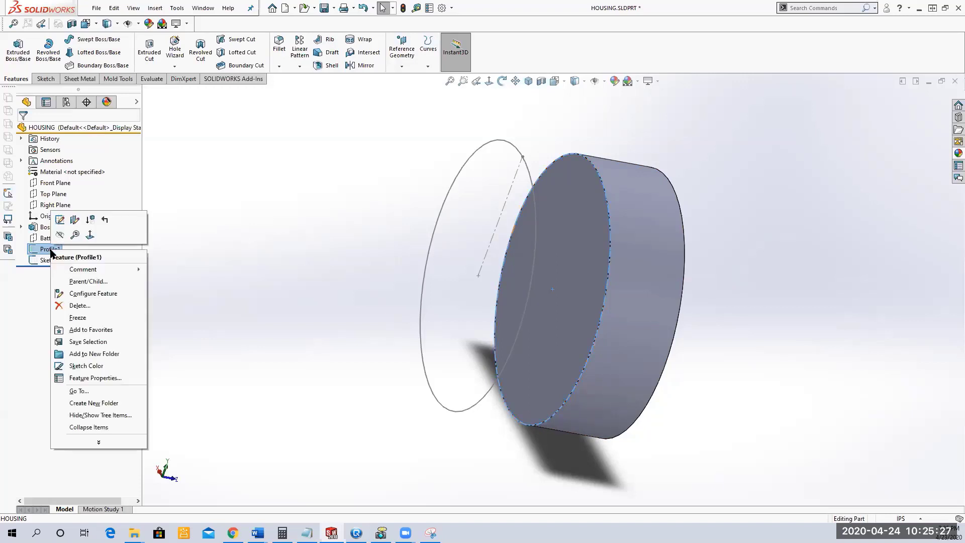
{"action": "left_click", "coordinate": [60, 219]}
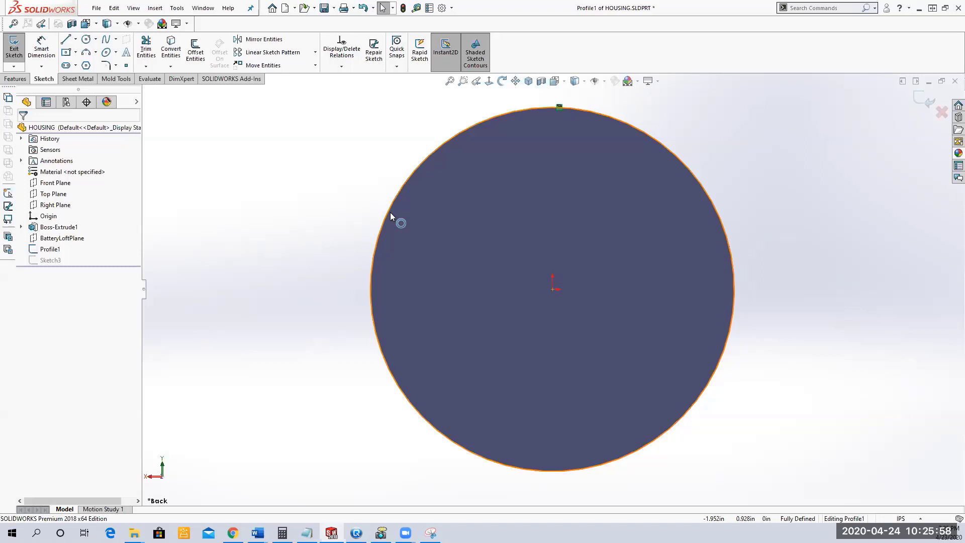
{"action": "left_click", "coordinate": [435, 214]}
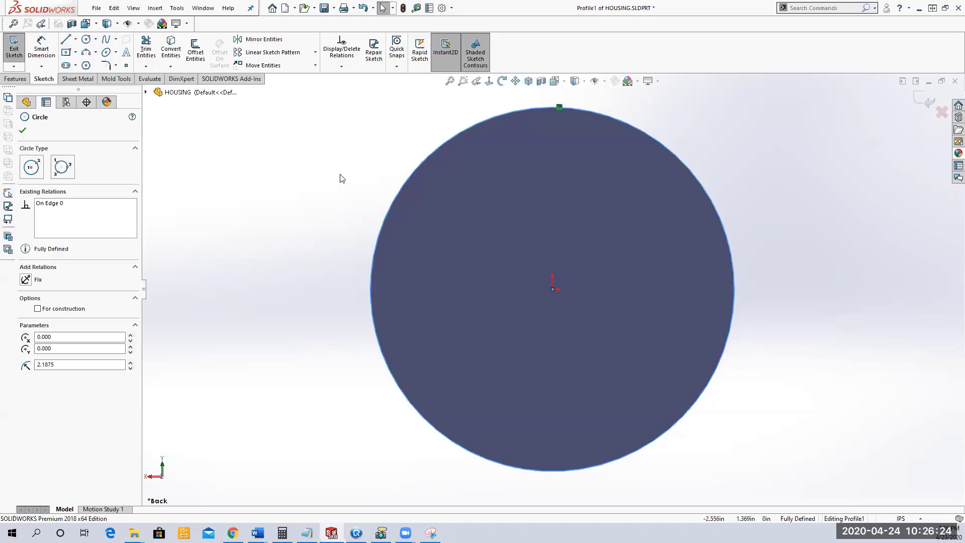
{"action": "middle_click_drag", "start_coordinate": [338, 179], "coordinate": [298, 192]}
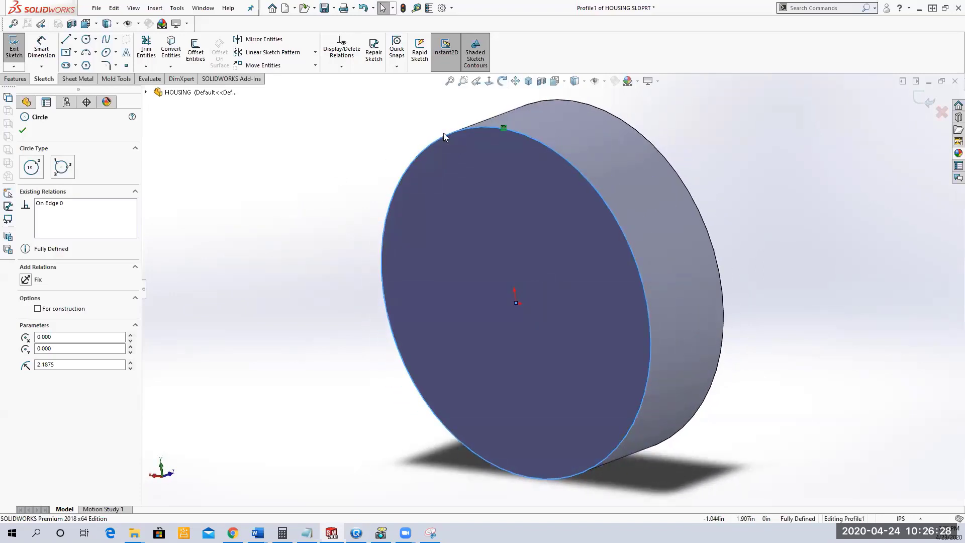
{"action": "left_click", "coordinate": [23, 130]}
{"action": "left_click", "coordinate": [13, 49]}
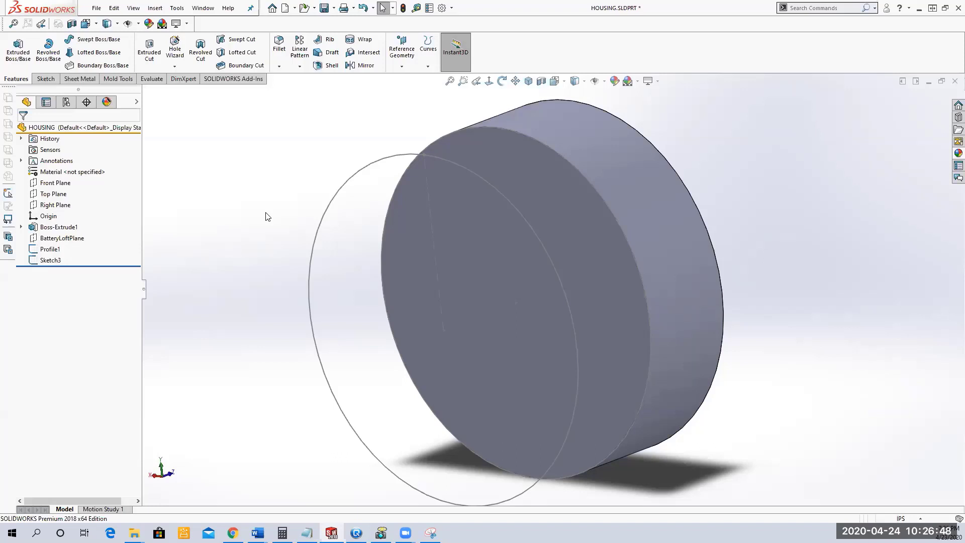
- Rename the circle and centerline sketch on BatteryLoftPlane as Profile2
{"action": "left_click", "coordinate": [50, 248]}
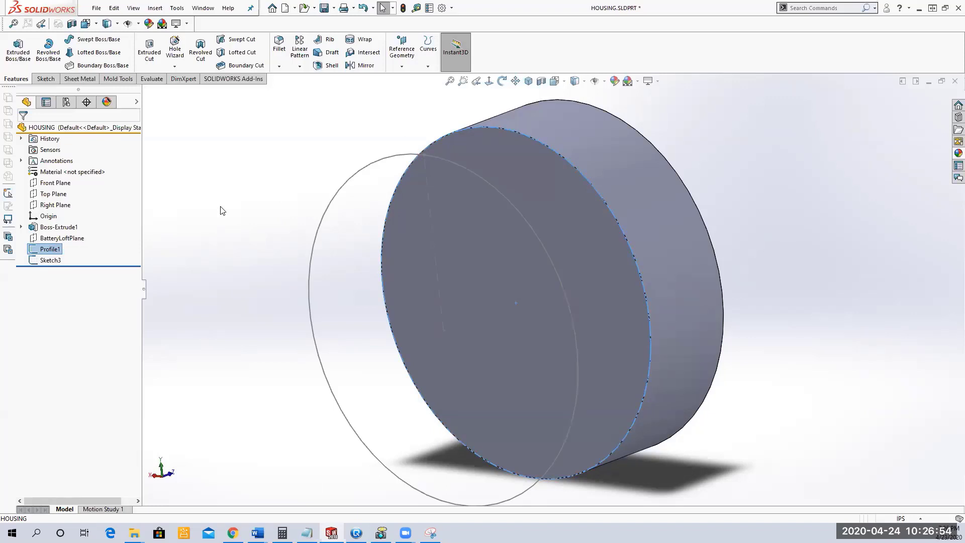
{"action": "left_click", "coordinate": [50, 260]}
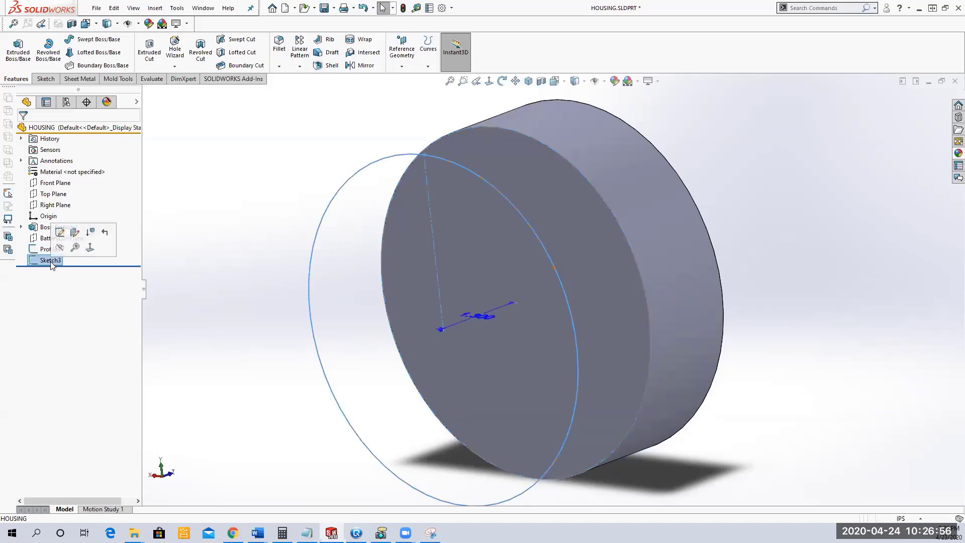
{"action": "left_click", "coordinate": [50, 260]}
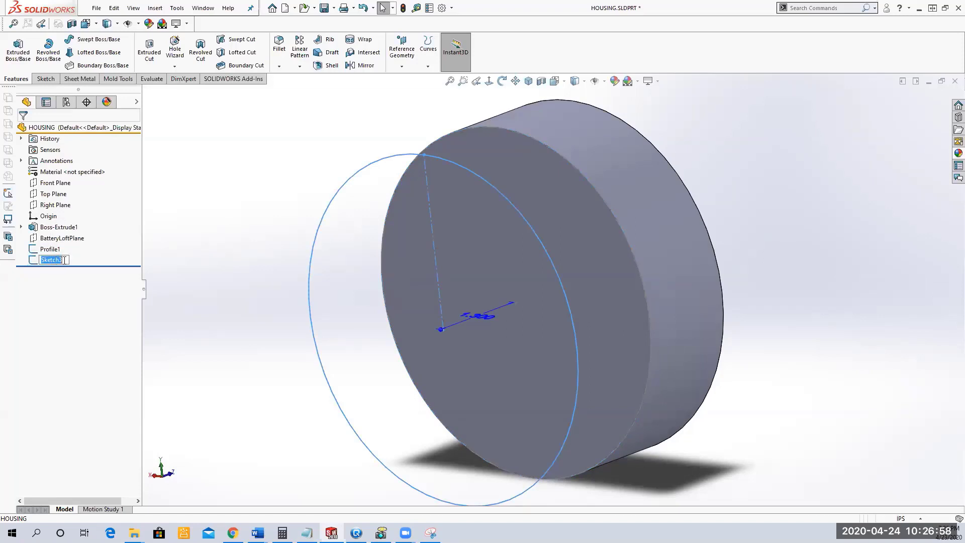
{"action": "type", "text": "Profile2"}
{"action": "key", "text": "Return"}
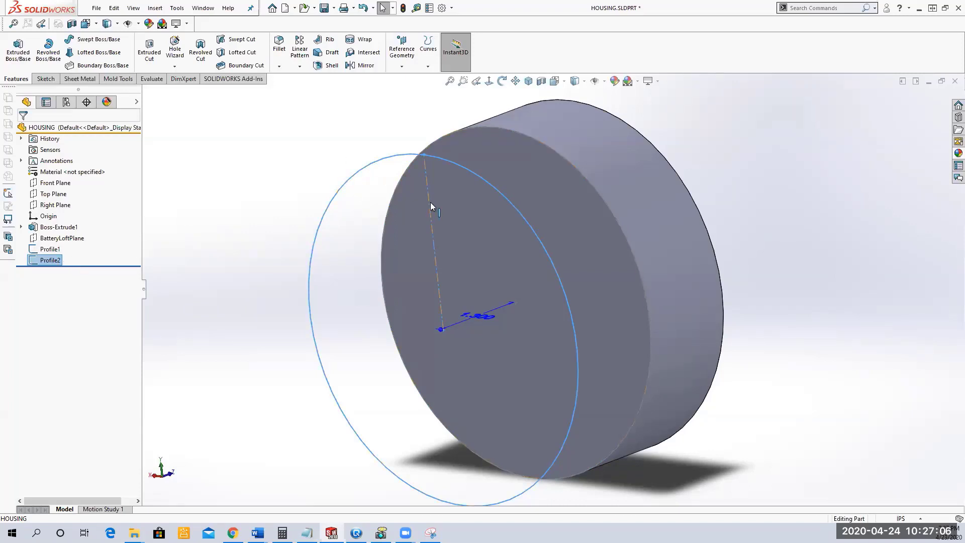
- Open the Profile2 sketch for editing with the model displayed as Shaded With Edges
{"action": "right_click", "coordinate": [49, 261]}
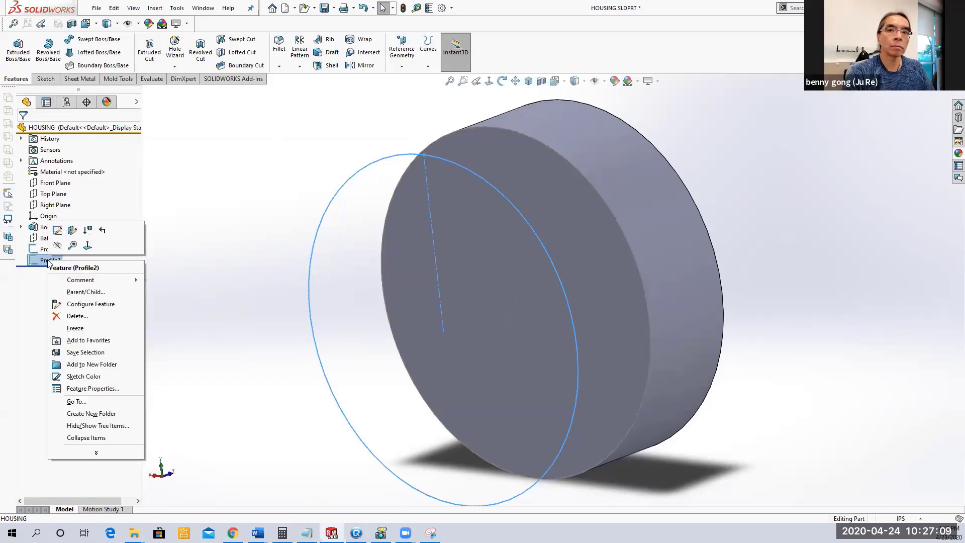
{"action": "left_click", "coordinate": [60, 227]}
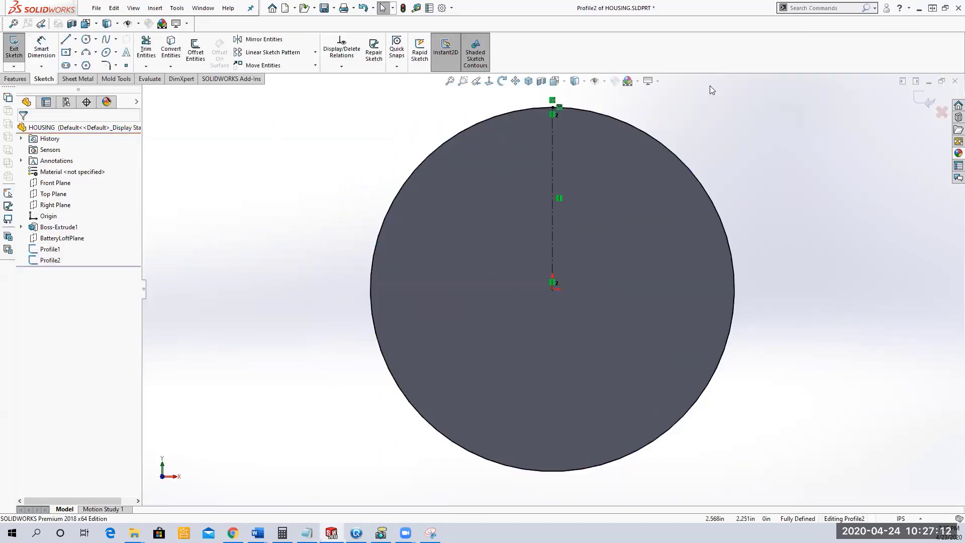
{"action": "left_click", "coordinate": [584, 82]}
{"action": "left_click", "coordinate": [576, 100]}
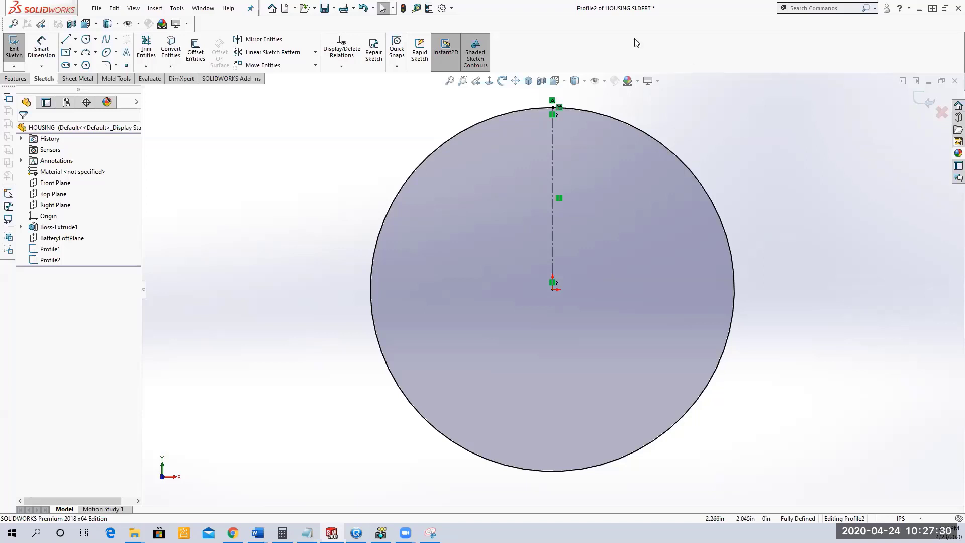
- Sketch a horizontal line about 0.83 in long rightward from the upper centerline, continued by a vertical line down to the circle
{"action": "left_click", "coordinate": [65, 41]}
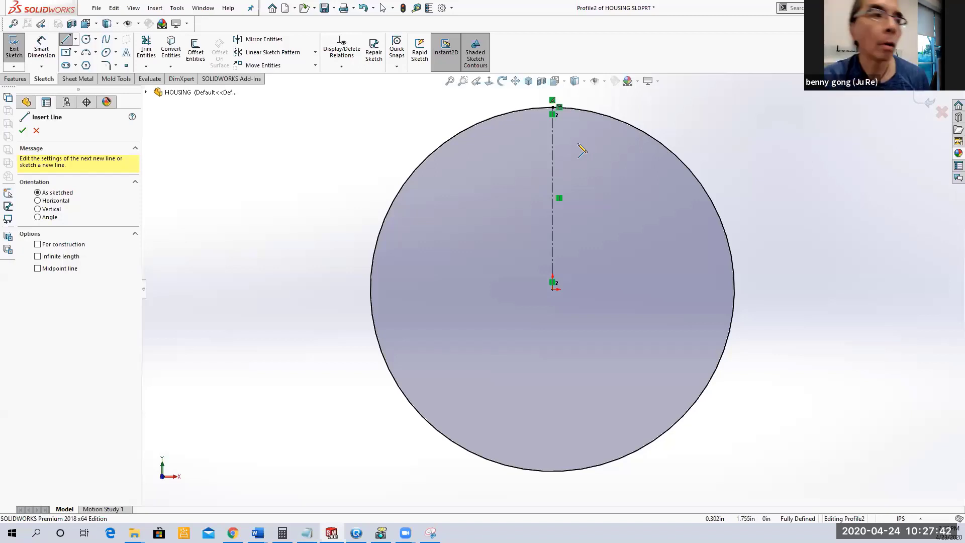
{"action": "left_click", "coordinate": [553, 153]}
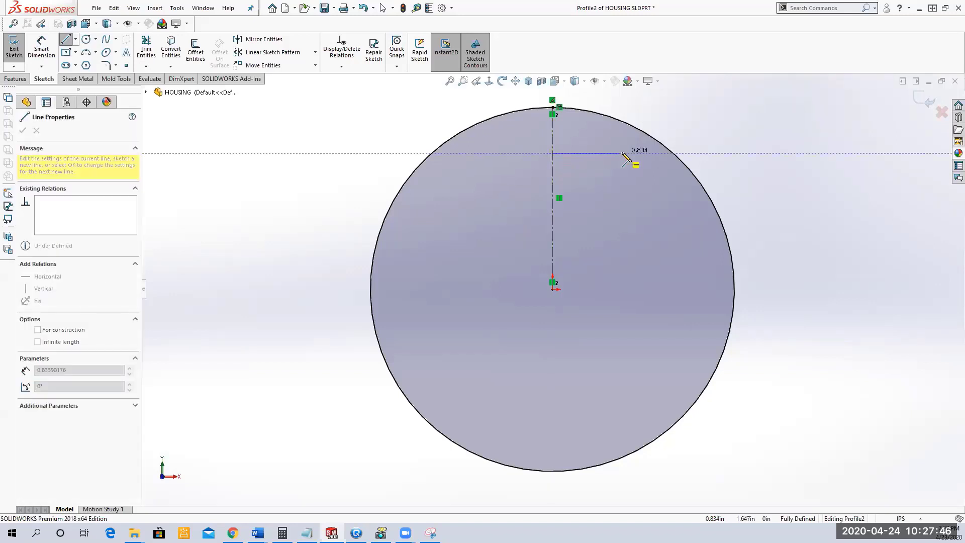
{"action": "left_click", "coordinate": [622, 153]}
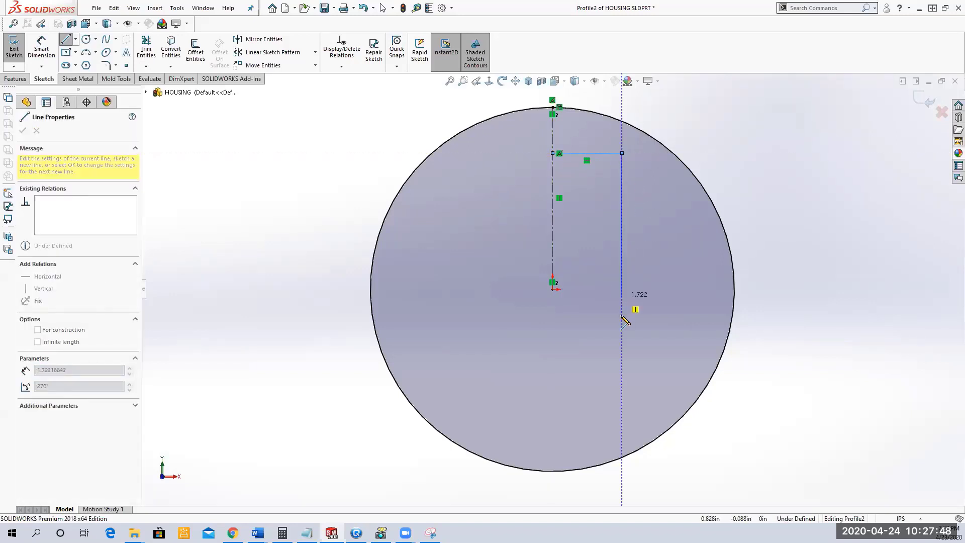
{"action": "left_click", "coordinate": [622, 459]}
{"action": "right_click", "coordinate": [622, 459]}
{"action": "left_click", "coordinate": [635, 408]}
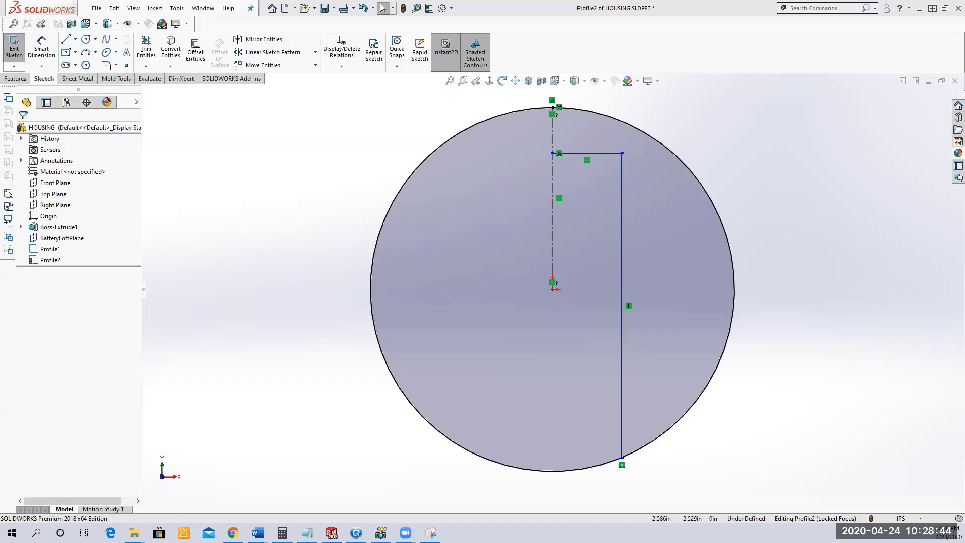
- Round the corner between the horizontal and vertical lines with a 0.5 in sketch fillet
{"action": "left_click", "coordinate": [106, 66]}
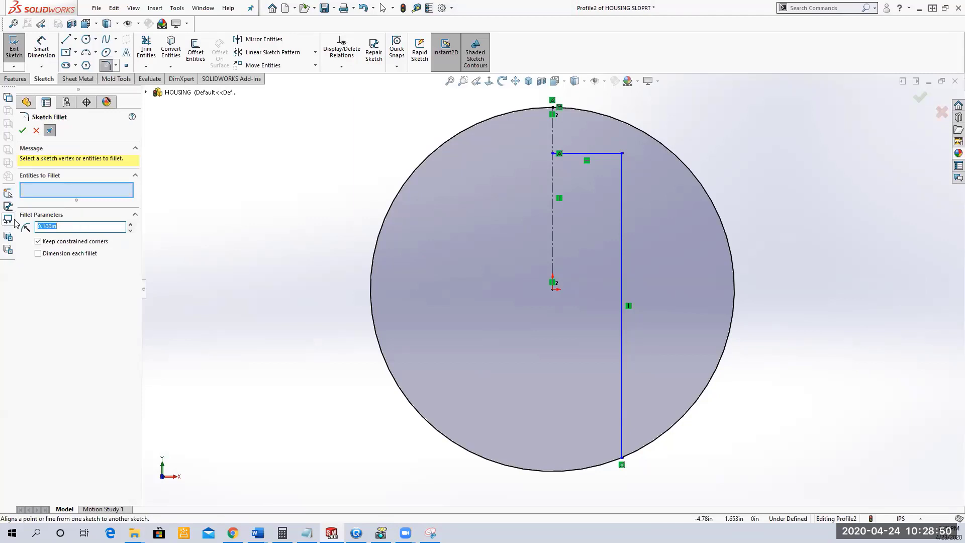
{"action": "type", "text": ".5"}
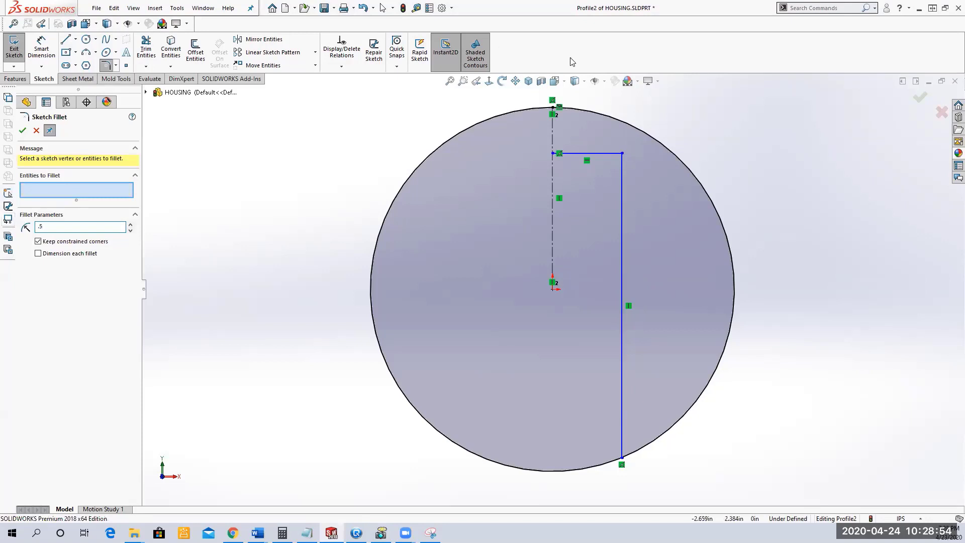
{"action": "left_click", "coordinate": [611, 154]}
{"action": "left_click", "coordinate": [621, 174]}
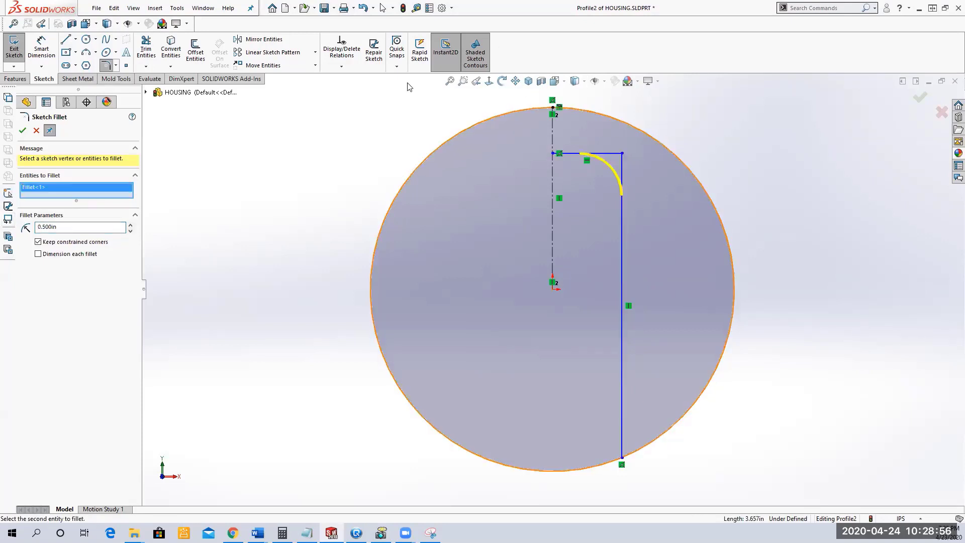
{"action": "left_click", "coordinate": [22, 131]}
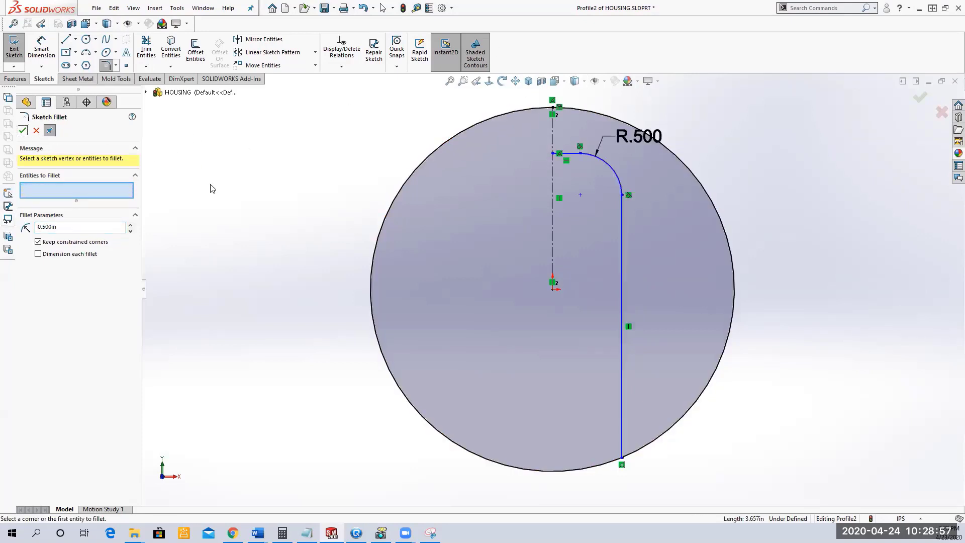
{"action": "left_click", "coordinate": [22, 131]}
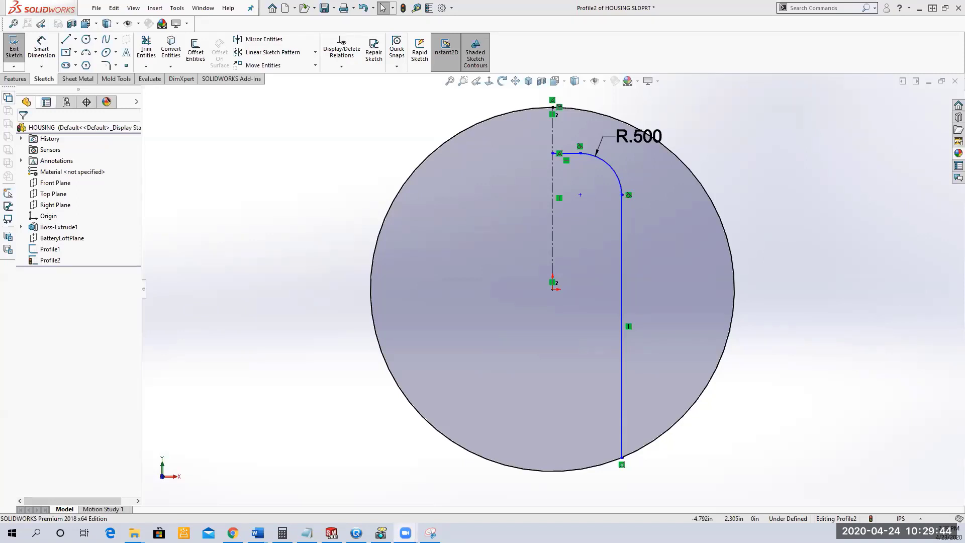
{"action": "left_click", "coordinate": [583, 155]}
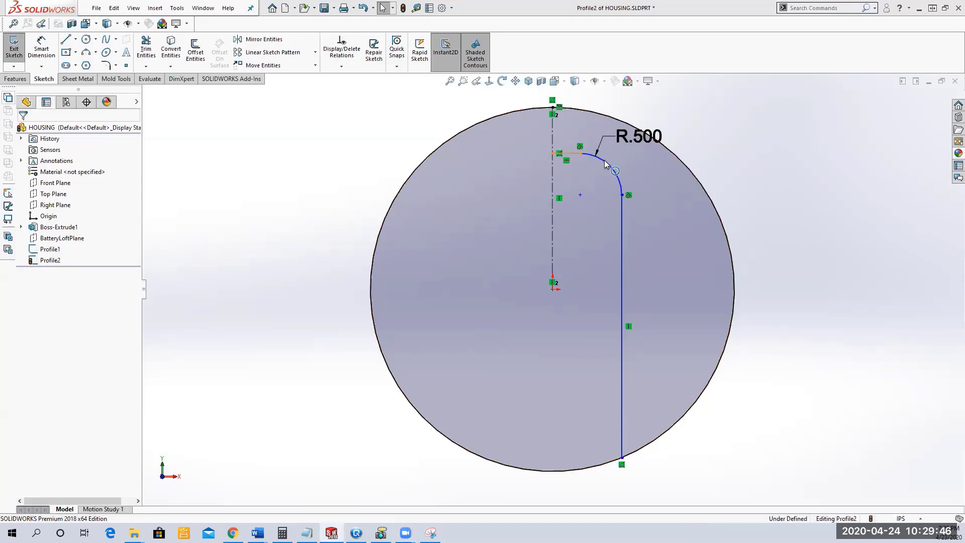
{"action": "left_click", "coordinate": [608, 165]}
{"action": "left_click", "coordinate": [623, 223], "text": "ctrl"}
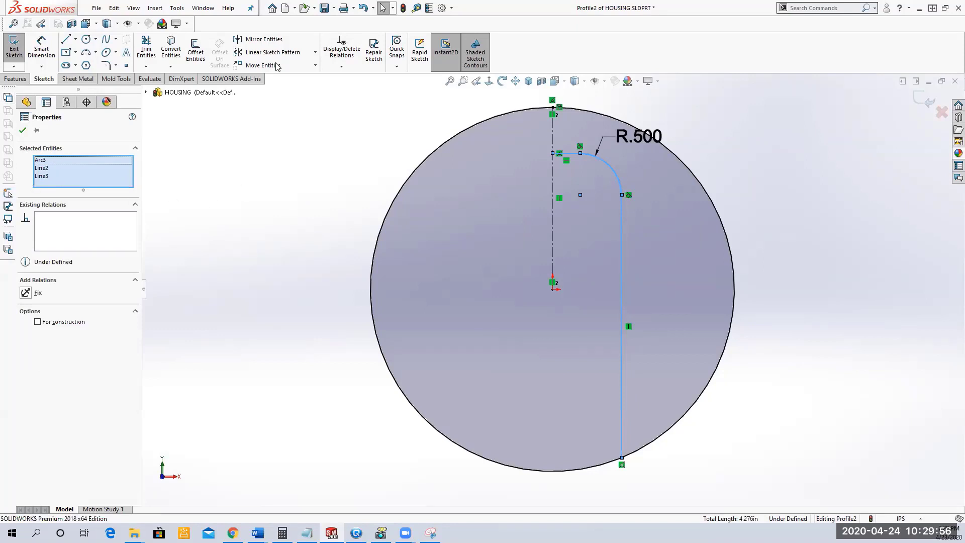
{"action": "left_click", "coordinate": [241, 41]}
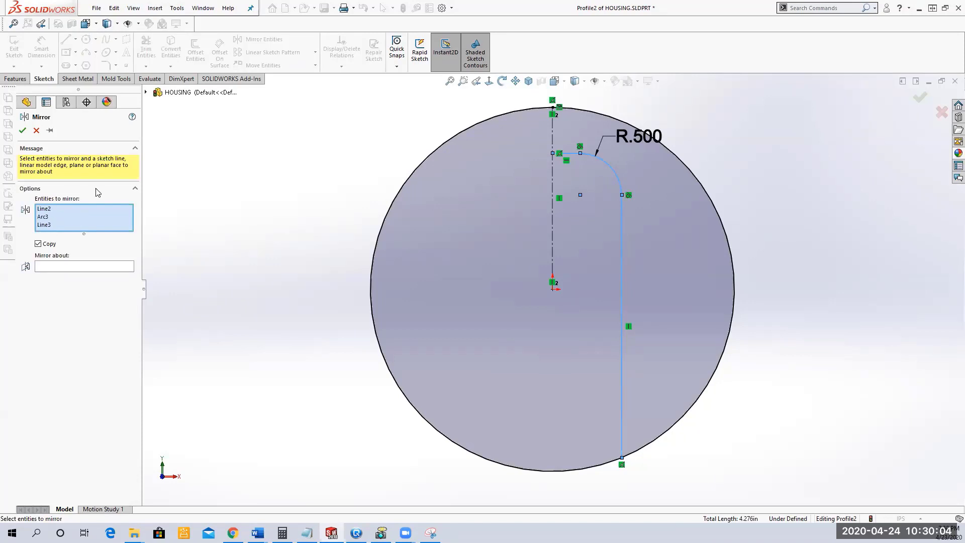
{"action": "left_click", "coordinate": [60, 266]}
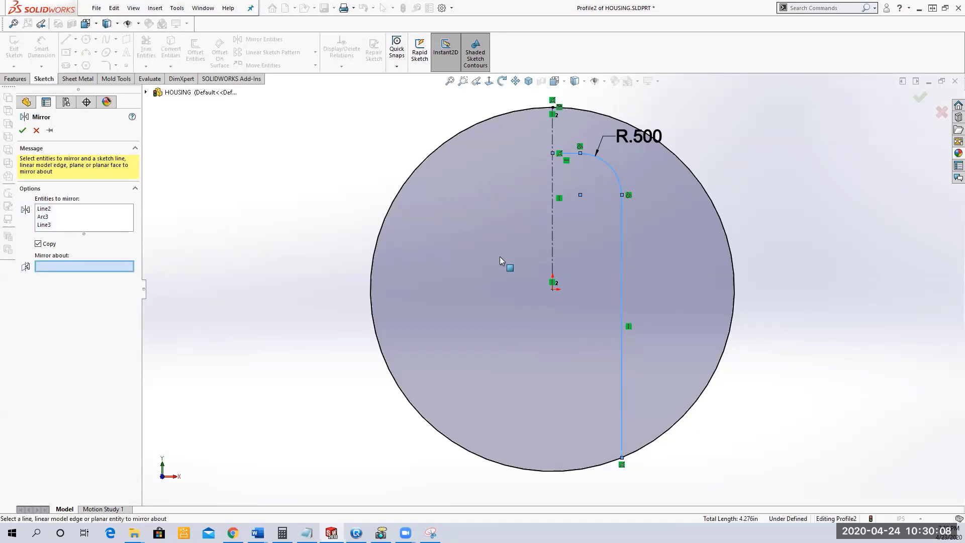
{"action": "left_click", "coordinate": [552, 233]}
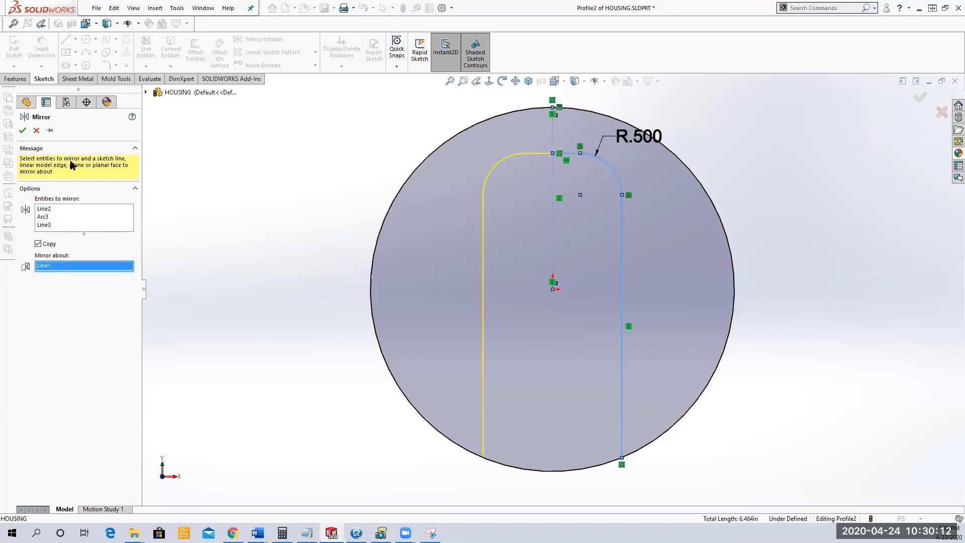
{"action": "left_click", "coordinate": [36, 130]}
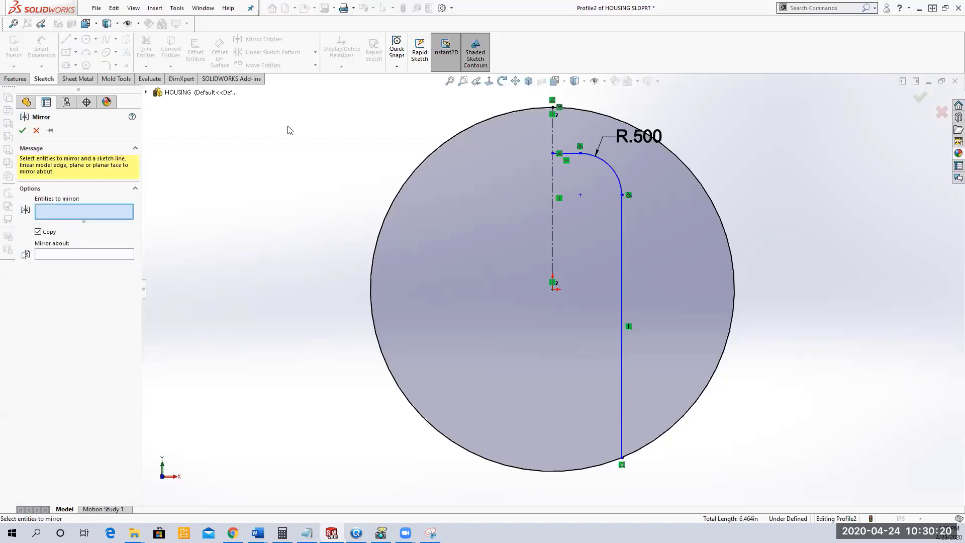
- Mirror the horizontal line, fillet arc and vertical line about the vertical centerline, keeping the originals
{"action": "left_click_drag", "start_coordinate": [362, 136], "coordinate": [648, 474]}
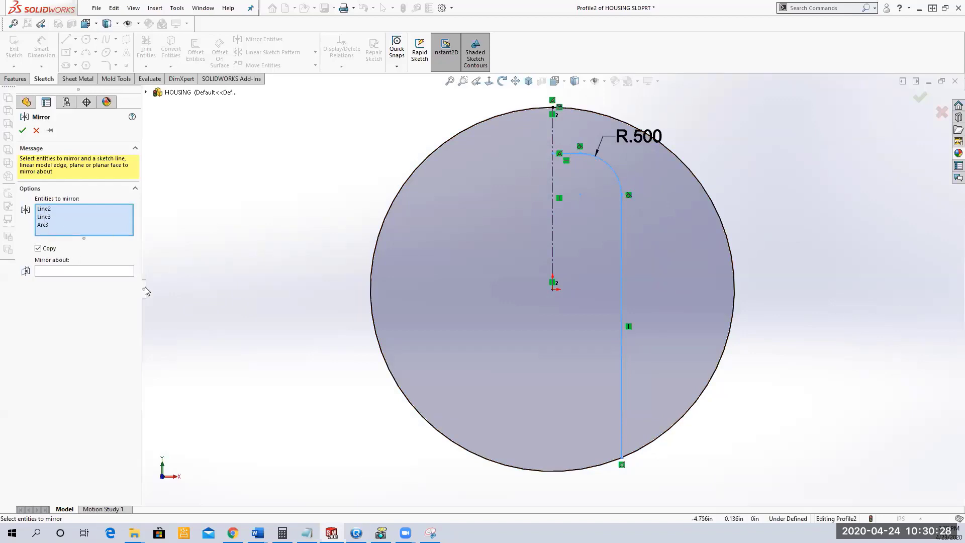
{"action": "left_click", "coordinate": [56, 272]}
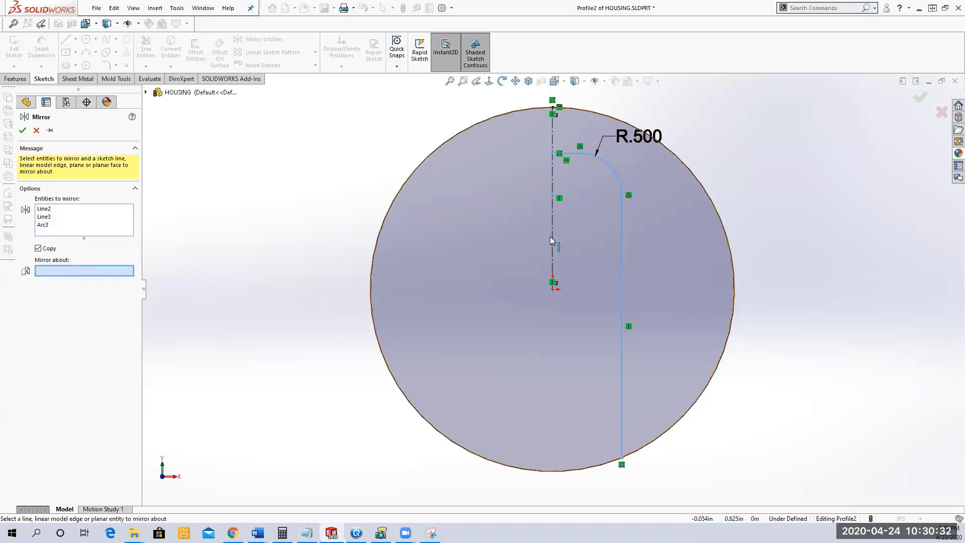
{"action": "left_click", "coordinate": [552, 253]}
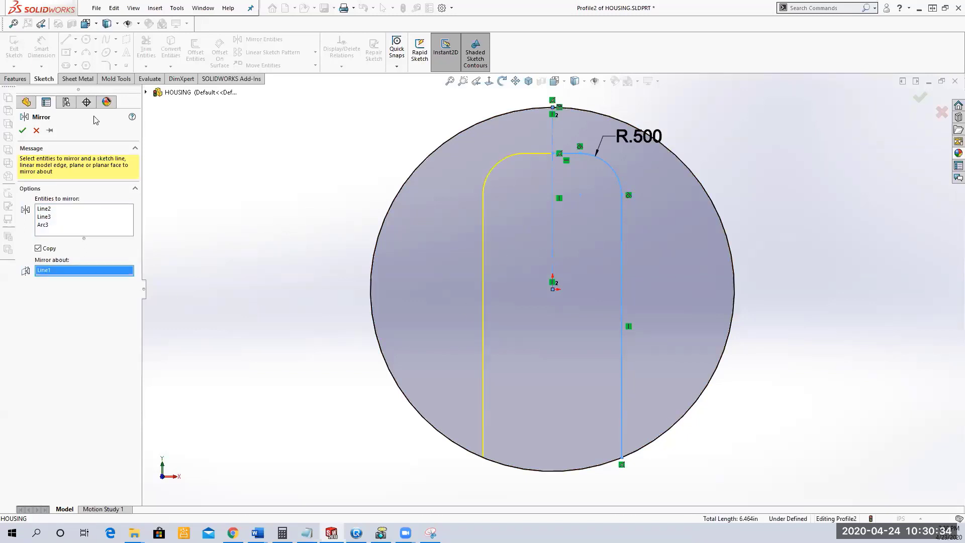
{"action": "left_click", "coordinate": [23, 130]}
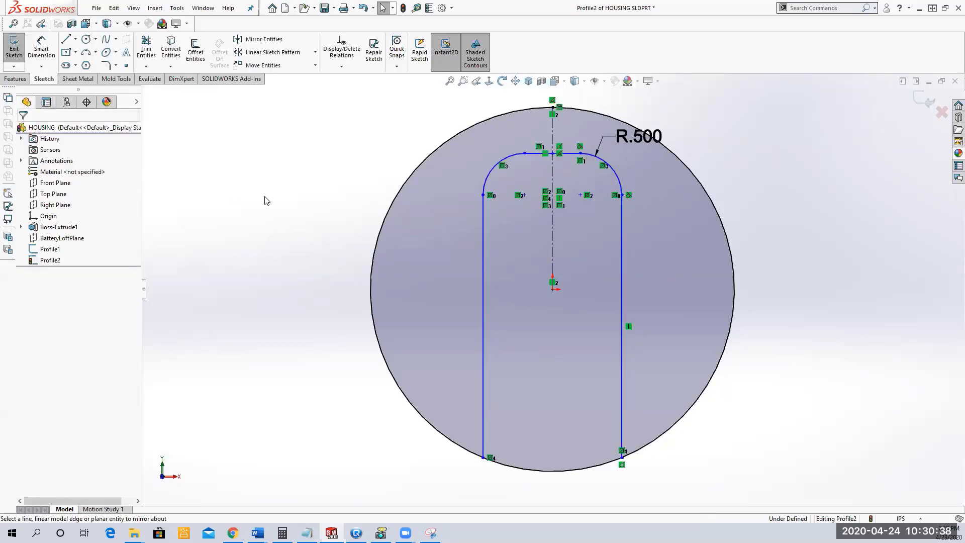
- Dimension the distance between the two vertical lines of the profile and set it to 3.1 in
{"action": "key", "text": "d"}
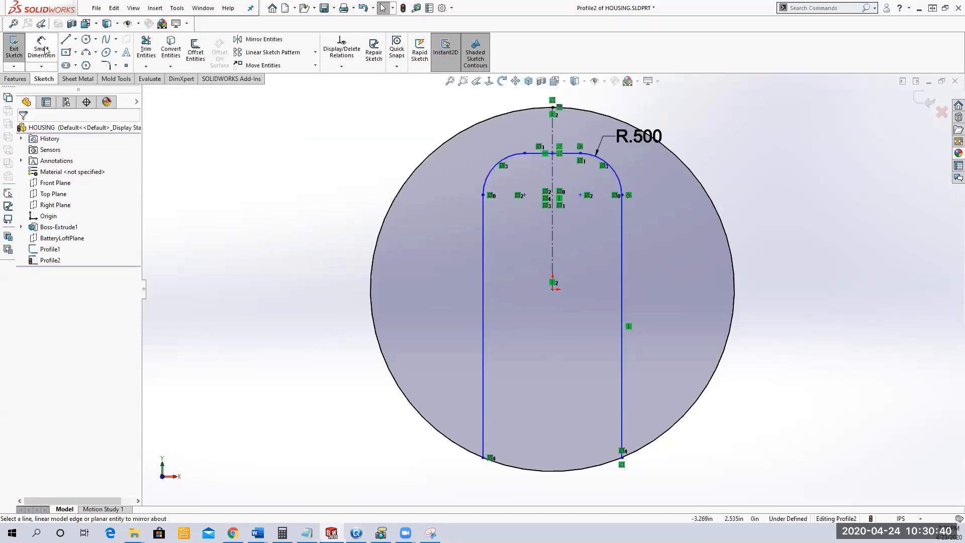
{"action": "left_click", "coordinate": [622, 244]}
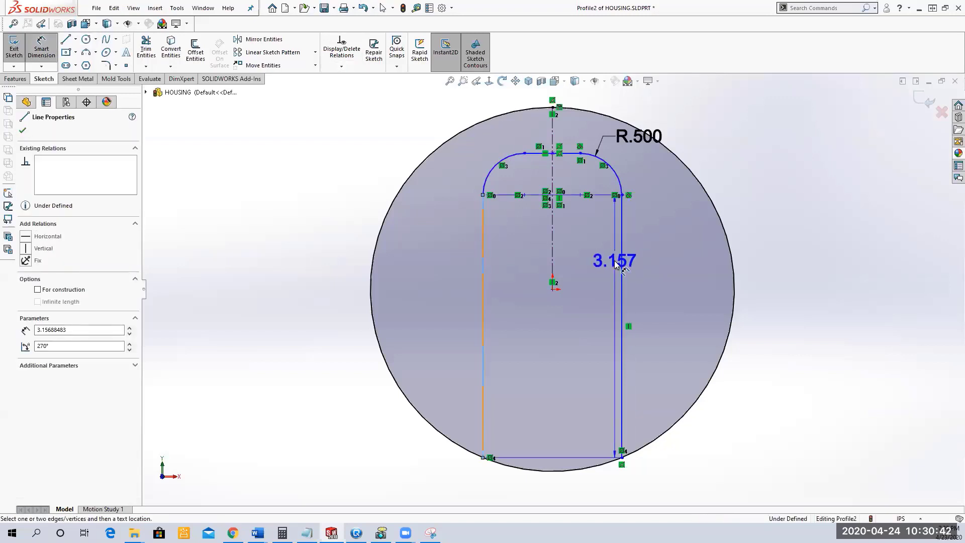
{"action": "left_click", "coordinate": [483, 262]}
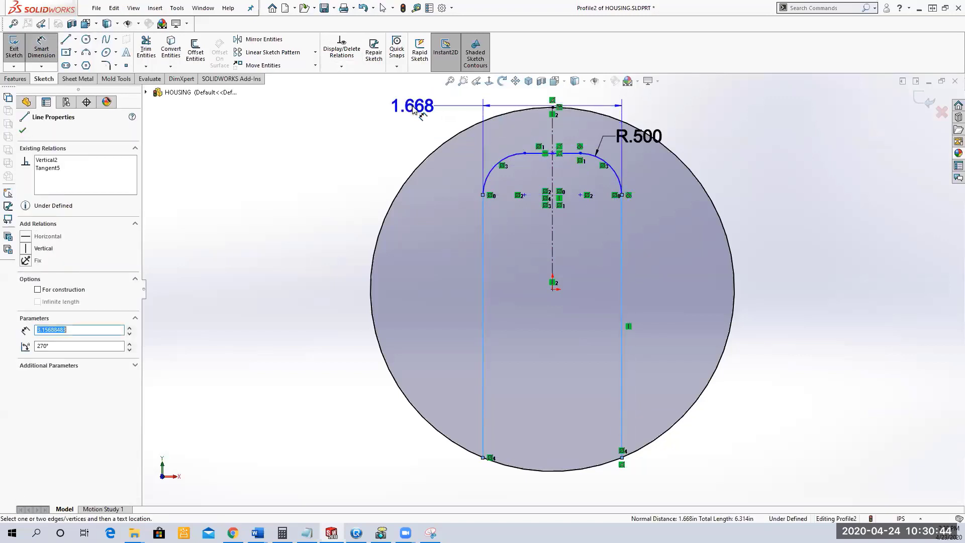
{"action": "left_click", "coordinate": [420, 103]}
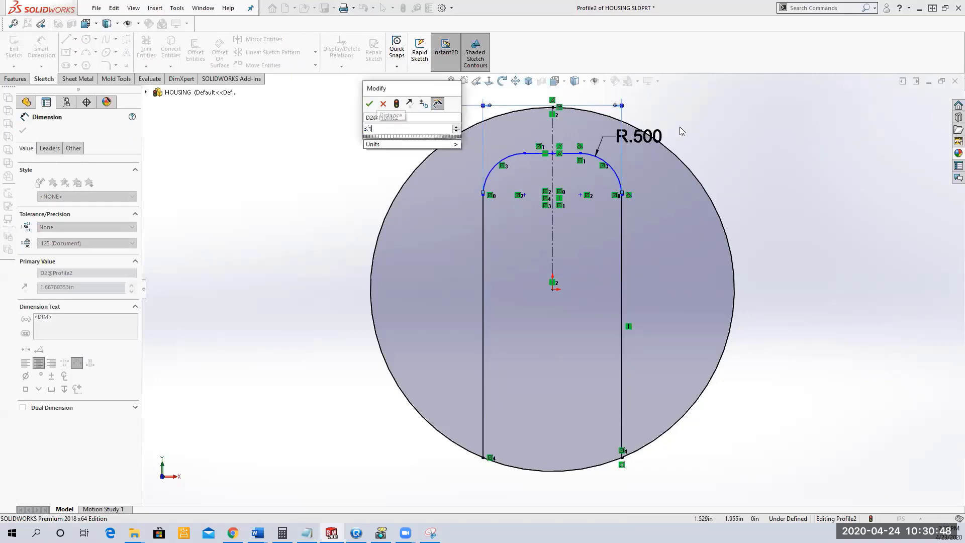
{"action": "key", "text": "Return"}
{"action": "type", "text": "3.1"}
{"action": "key", "text": "Return"}
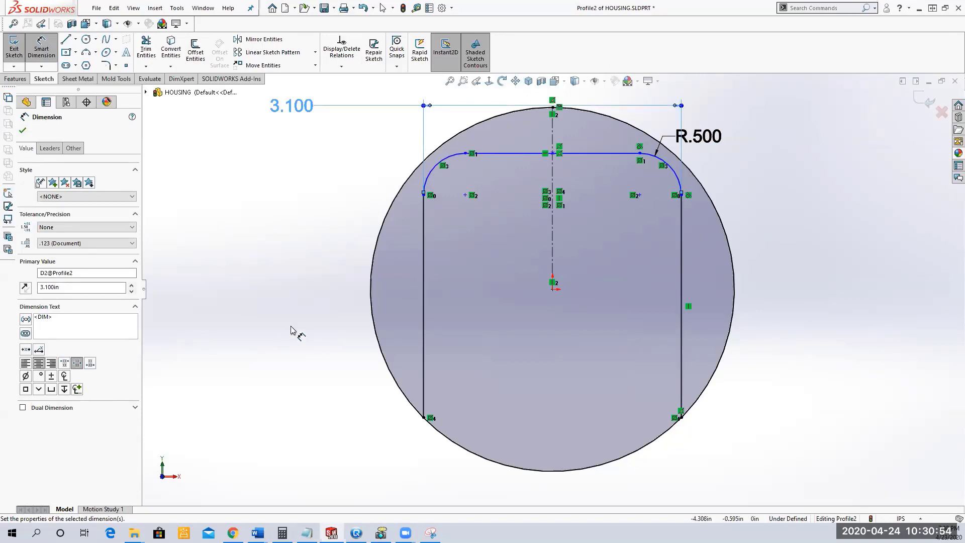
- Dimension the vertical distance from the origin to the profile's upper horizontal line and set it to 1.6 in
{"action": "left_click", "coordinate": [581, 155]}
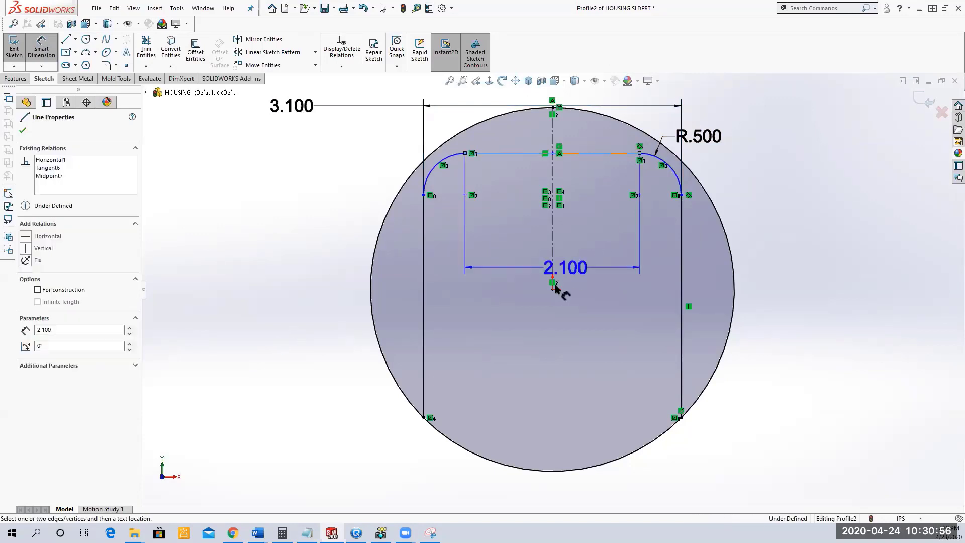
{"action": "left_click", "coordinate": [552, 289]}
{"action": "left_click", "coordinate": [764, 231]}
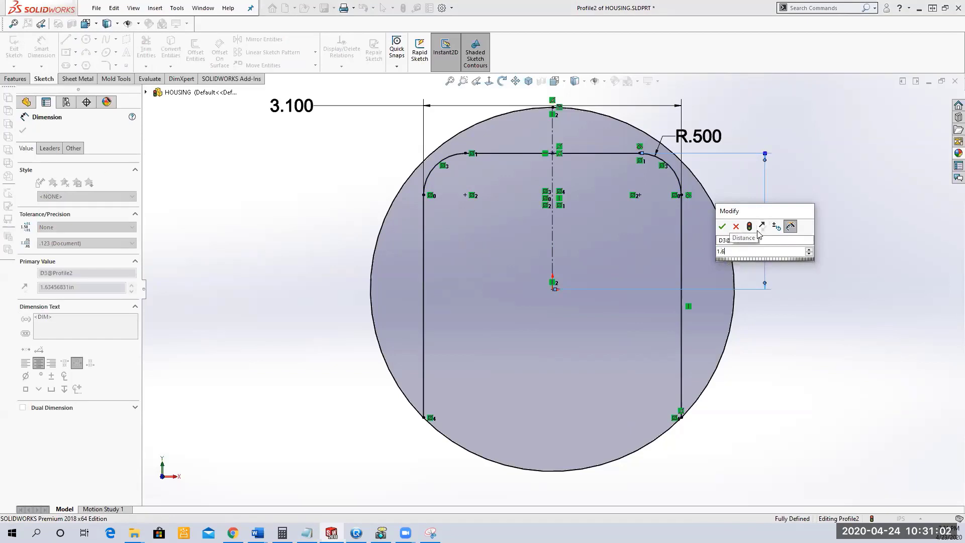
{"action": "key", "text": "Return"}
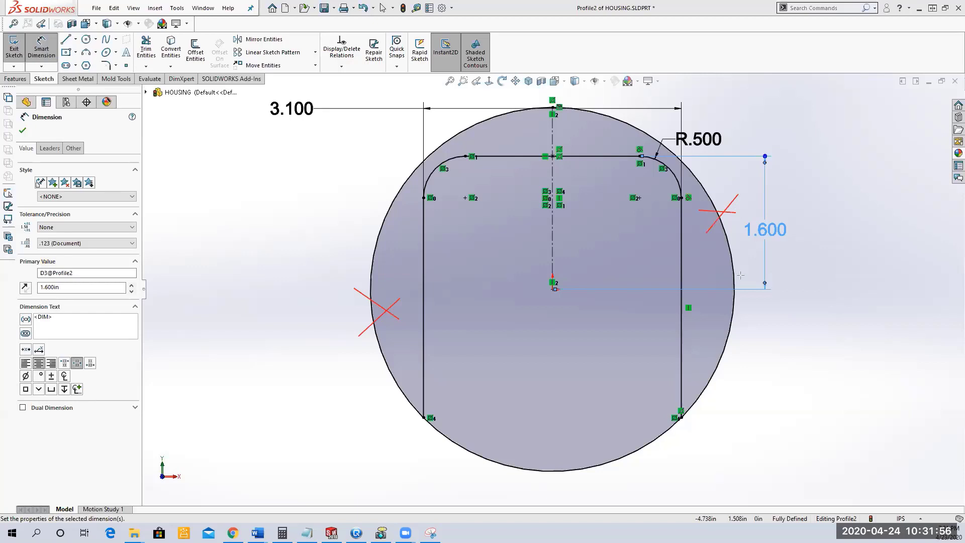
{"action": "mouse_move", "coordinate": [422, 418]}
{"action": "left_mouse_down"}
{"action": "mouse_move", "coordinate": [455, 449]}
{"action": "mouse_move", "coordinate": [396, 452]}
{"action": "mouse_move", "coordinate": [406, 456]}
{"action": "left_mouse_up"}
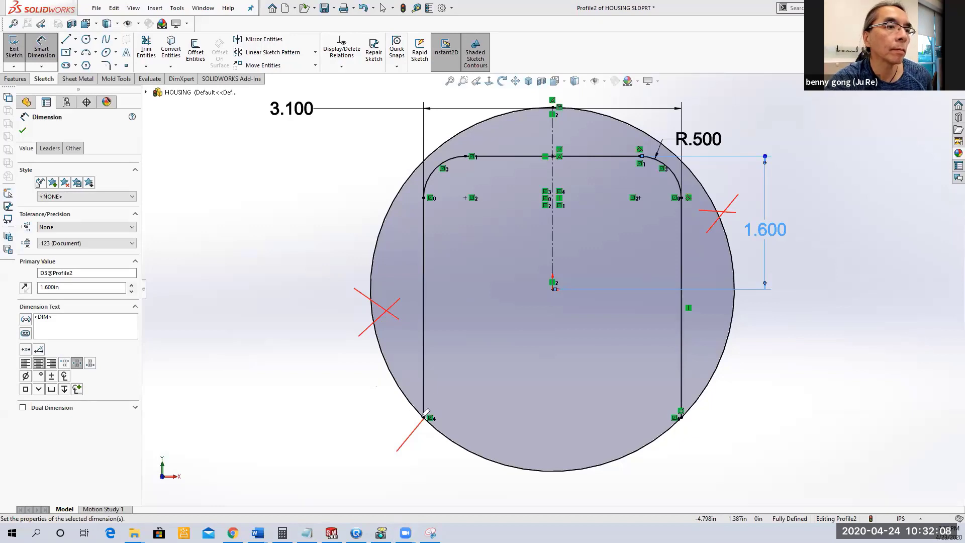
{"action": "mouse_move", "coordinate": [421, 417]}
{"action": "left_mouse_down"}
{"action": "mouse_move", "coordinate": [515, 446]}
{"action": "mouse_move", "coordinate": [617, 435]}
{"action": "mouse_move", "coordinate": [683, 401]}
{"action": "mouse_move", "coordinate": [681, 181]}
{"action": "mouse_move", "coordinate": [664, 157]}
{"action": "mouse_move", "coordinate": [453, 156]}
{"action": "mouse_move", "coordinate": [431, 169]}
{"action": "mouse_move", "coordinate": [425, 198]}
{"action": "mouse_move", "coordinate": [427, 415]}
{"action": "mouse_move", "coordinate": [477, 448]}
{"action": "mouse_move", "coordinate": [536, 463]}
{"action": "mouse_move", "coordinate": [605, 457]}
{"action": "mouse_move", "coordinate": [678, 407]}
{"action": "left_mouse_up"}
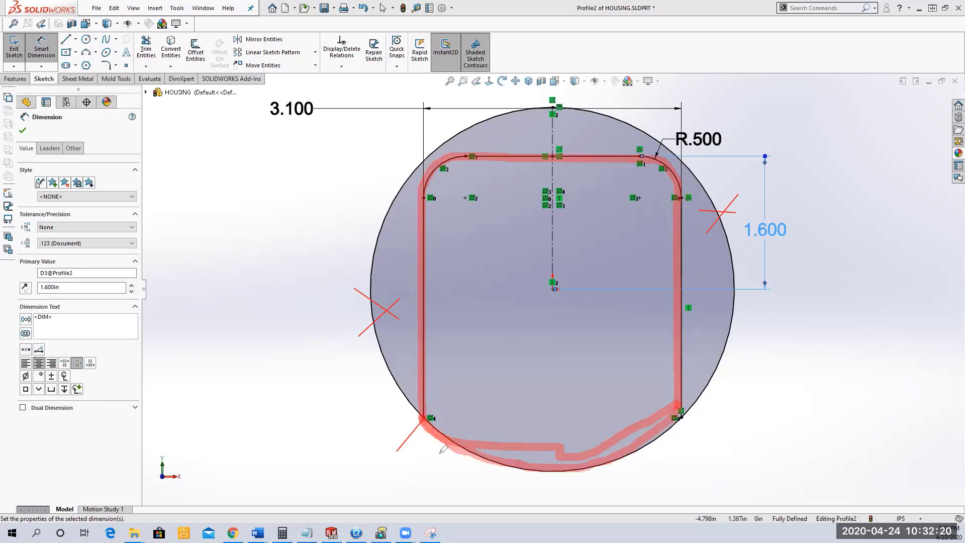
{"action": "left_click_drag", "start_coordinate": [603, 189], "coordinate": [482, 199]}
{"action": "mouse_move", "coordinate": [429, 183]}
{"action": "left_mouse_down"}
{"action": "mouse_move", "coordinate": [498, 282]}
{"action": "mouse_move", "coordinate": [523, 389]}
{"action": "mouse_move", "coordinate": [560, 398]}
{"action": "left_mouse_up"}
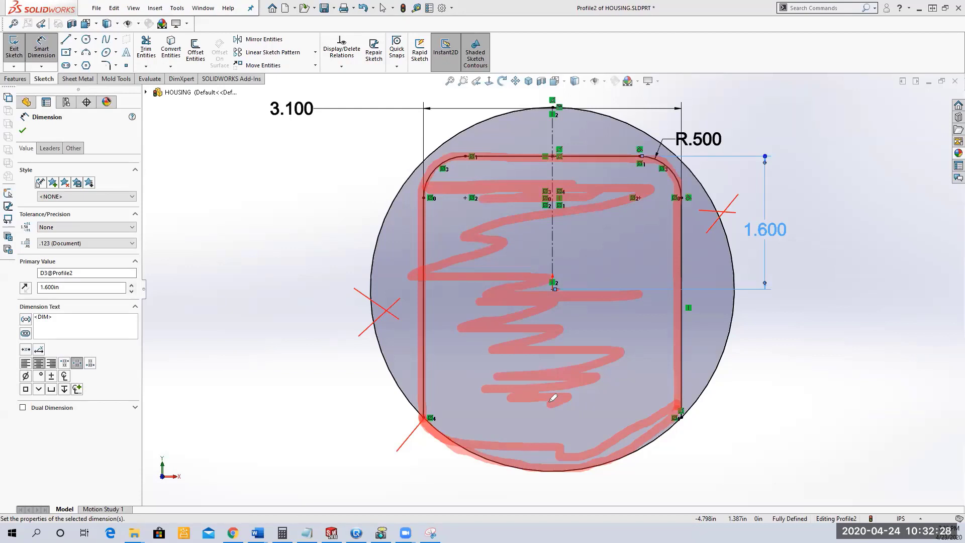
{"action": "mouse_move", "coordinate": [536, 226]}
{"action": "left_mouse_down"}
{"action": "mouse_move", "coordinate": [595, 223]}
{"action": "mouse_move", "coordinate": [530, 289]}
{"action": "mouse_move", "coordinate": [560, 353]}
{"action": "mouse_move", "coordinate": [528, 381]}
{"action": "mouse_move", "coordinate": [522, 421]}
{"action": "mouse_move", "coordinate": [577, 439]}
{"action": "mouse_move", "coordinate": [591, 220]}
{"action": "mouse_move", "coordinate": [463, 215]}
{"action": "mouse_move", "coordinate": [489, 348]}
{"action": "mouse_move", "coordinate": [595, 385]}
{"action": "left_mouse_up"}
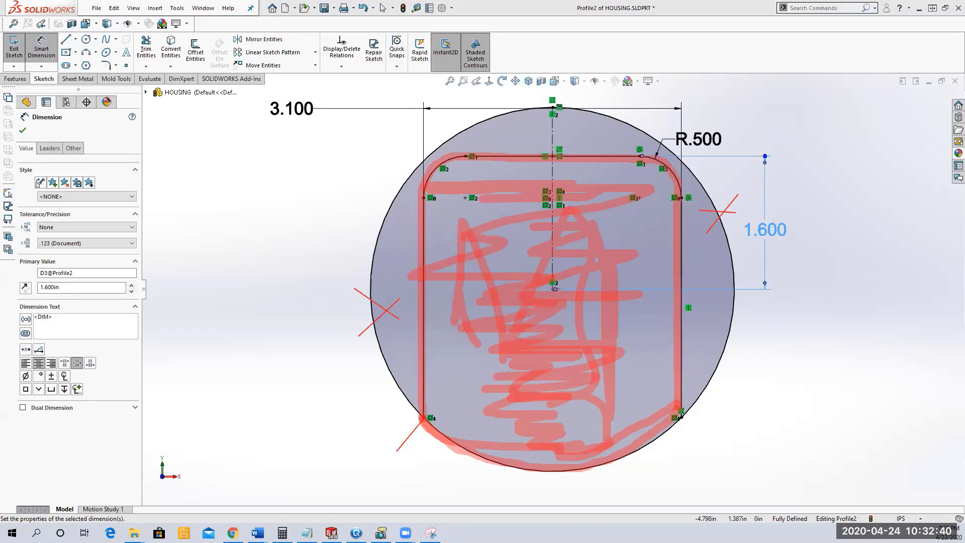
{"action": "key", "text": "e"}
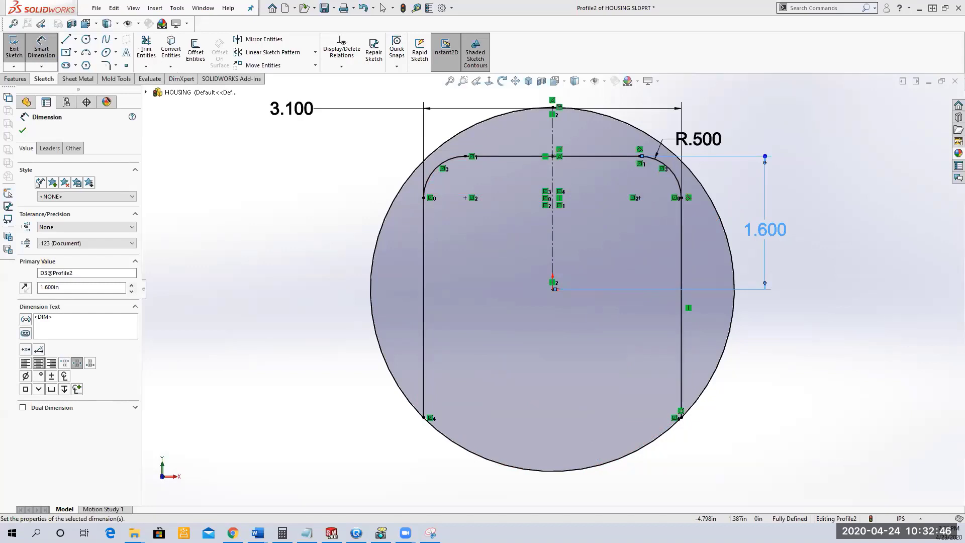
- Power-trim the circle portions outside the vertical lines and above the profile, keeping the lower arc that closes it
{"action": "left_click", "coordinate": [146, 48]}
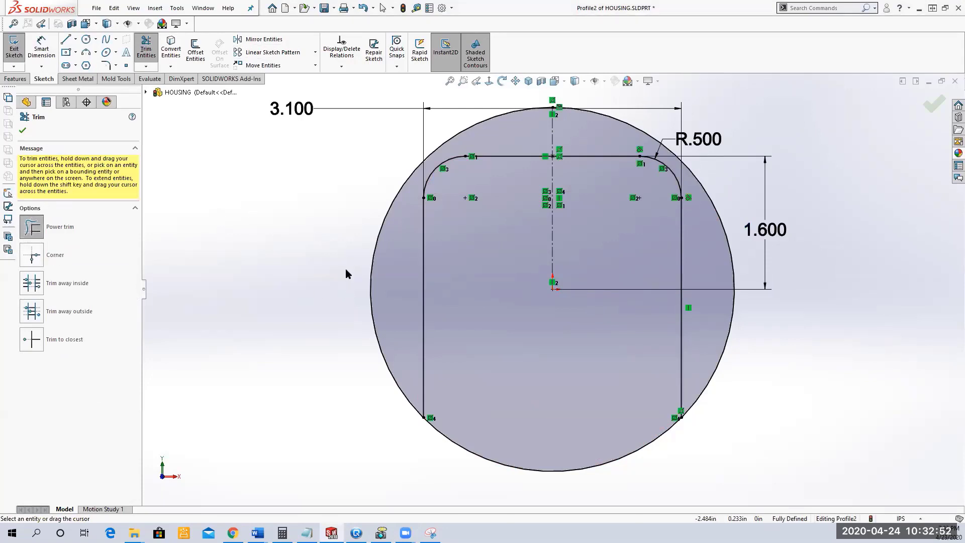
{"action": "left_click_drag", "start_coordinate": [345, 269], "coordinate": [382, 282]}
{"action": "mouse_move", "coordinate": [796, 331]}
{"action": "left_mouse_down"}
{"action": "mouse_move", "coordinate": [745, 333]}
{"action": "mouse_move", "coordinate": [747, 345]}
{"action": "left_mouse_up"}
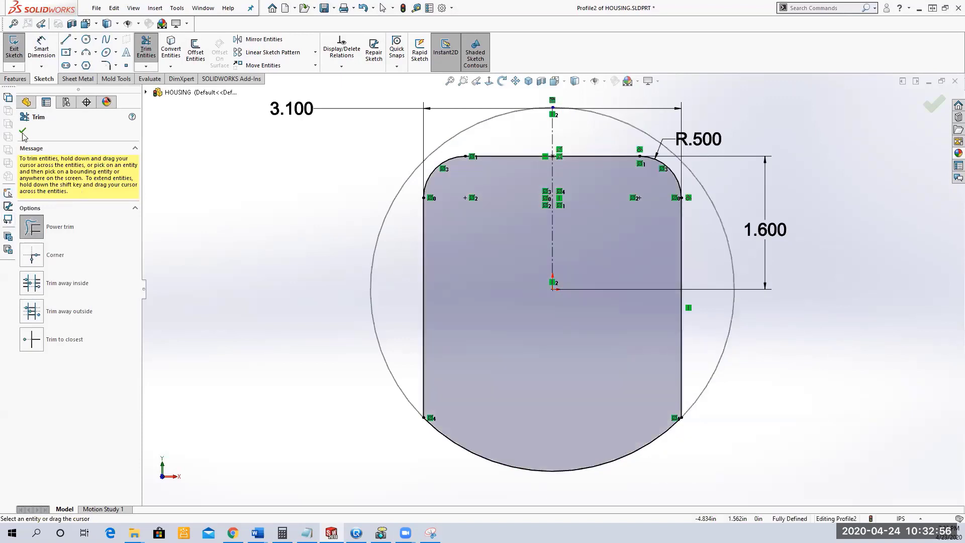
{"action": "left_click", "coordinate": [23, 131]}
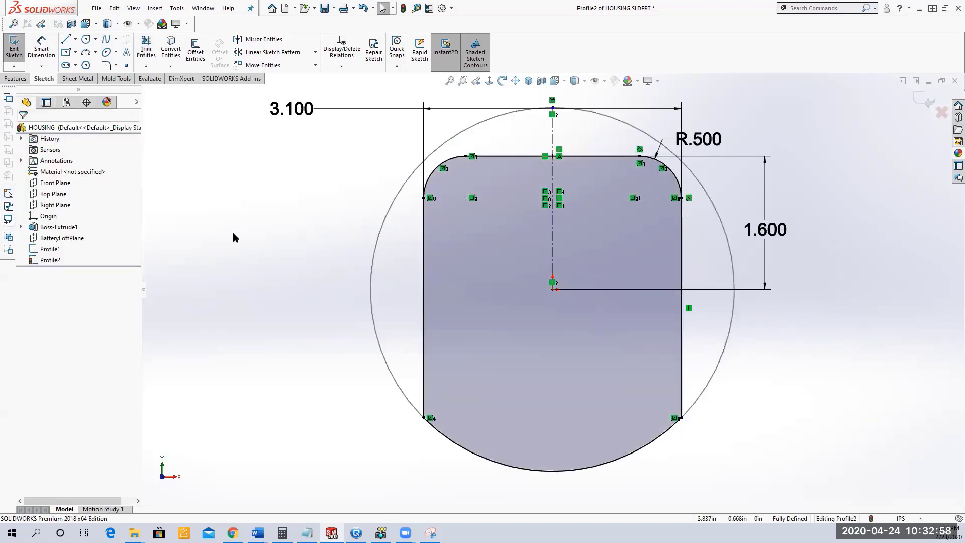
- Round both lower corners between the vertical lines and the bottom arc with 0.5 in sketch fillets
{"action": "mouse_move", "coordinate": [263, 236]}
{"action": "middle_mouse_down"}
{"action": "mouse_move", "coordinate": [312, 224]}
{"action": "mouse_move", "coordinate": [348, 267]}
{"action": "mouse_move", "coordinate": [274, 278]}
{"action": "mouse_move", "coordinate": [312, 286]}
{"action": "mouse_move", "coordinate": [313, 310]}
{"action": "middle_mouse_up"}
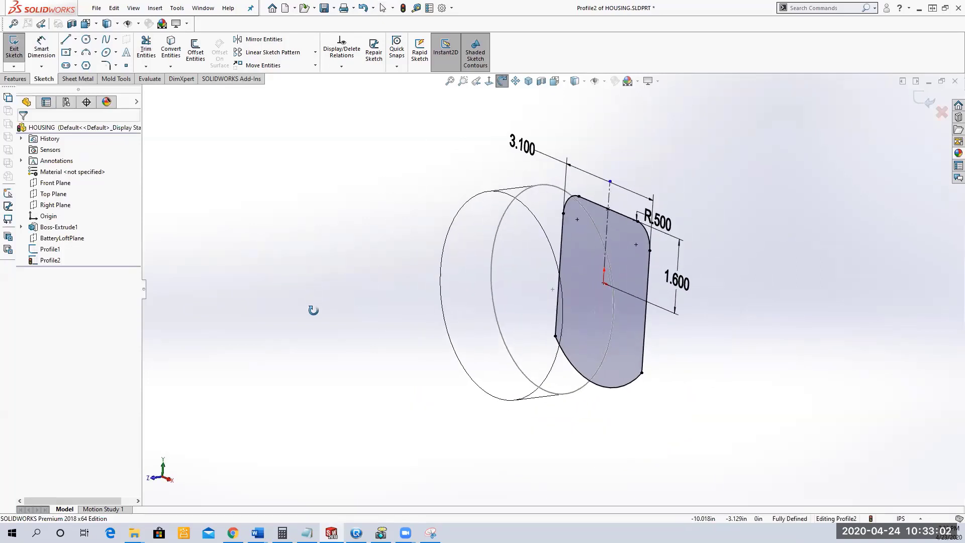
{"action": "key", "text": "Escape"}
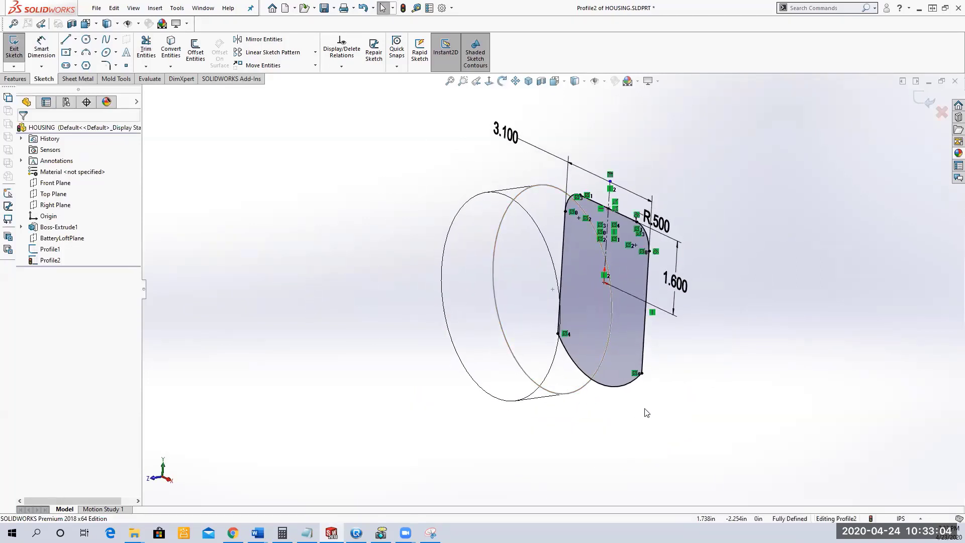
{"action": "scroll", "coordinate": [646, 403], "scroll_direction": "down", "scroll_amount": 2}
{"action": "scroll", "coordinate": [646, 403], "scroll_direction": "up", "scroll_amount": 2}
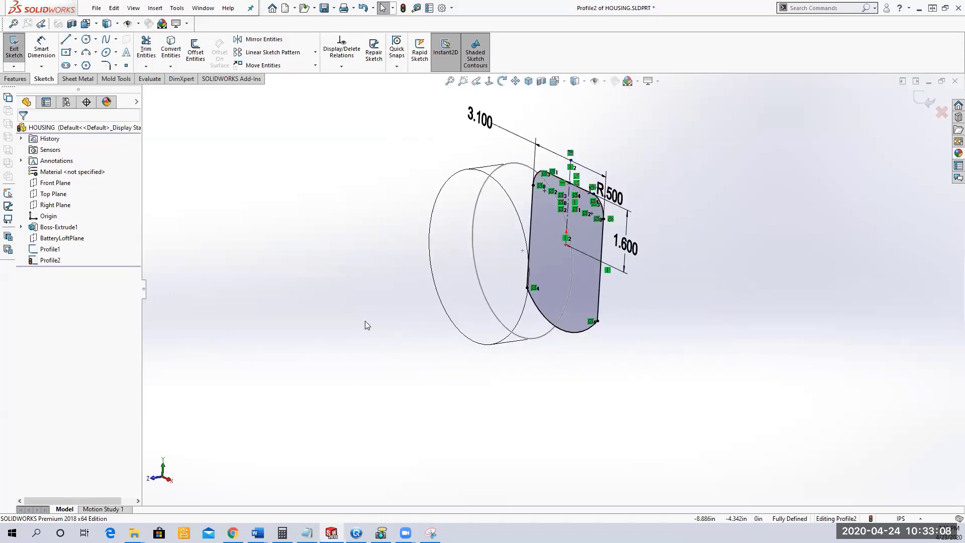
{"action": "left_click", "coordinate": [106, 66]}
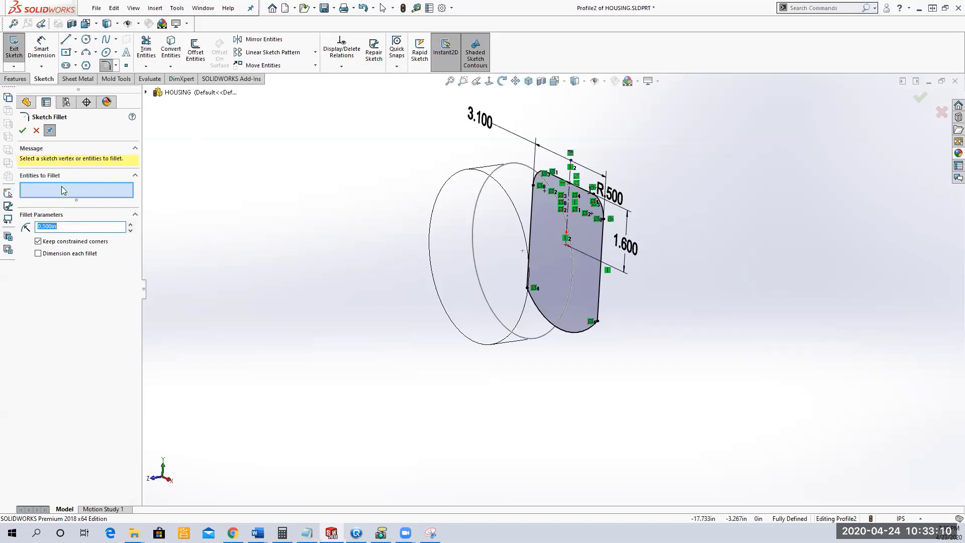
{"action": "left_click", "coordinate": [596, 325]}
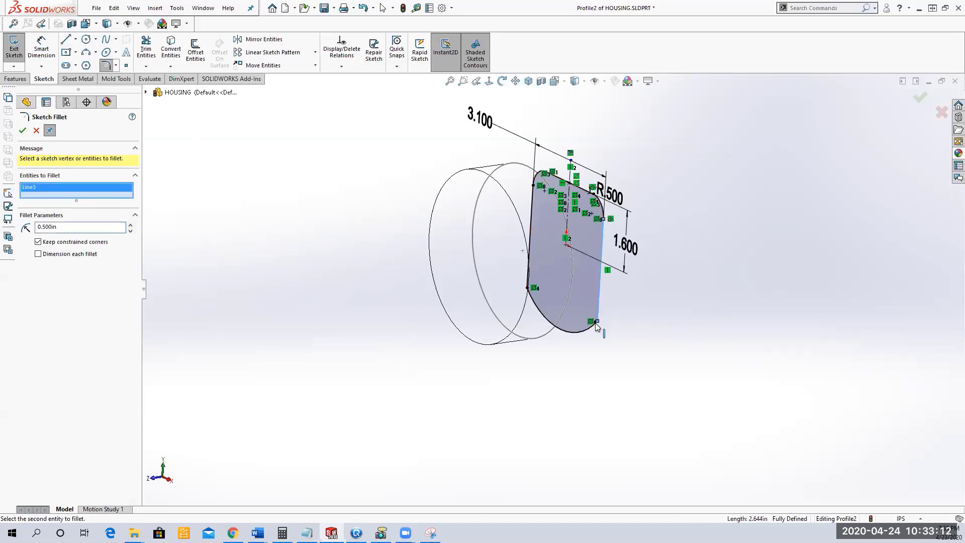
{"action": "left_click", "coordinate": [570, 331]}
{"action": "left_click", "coordinate": [532, 281]}
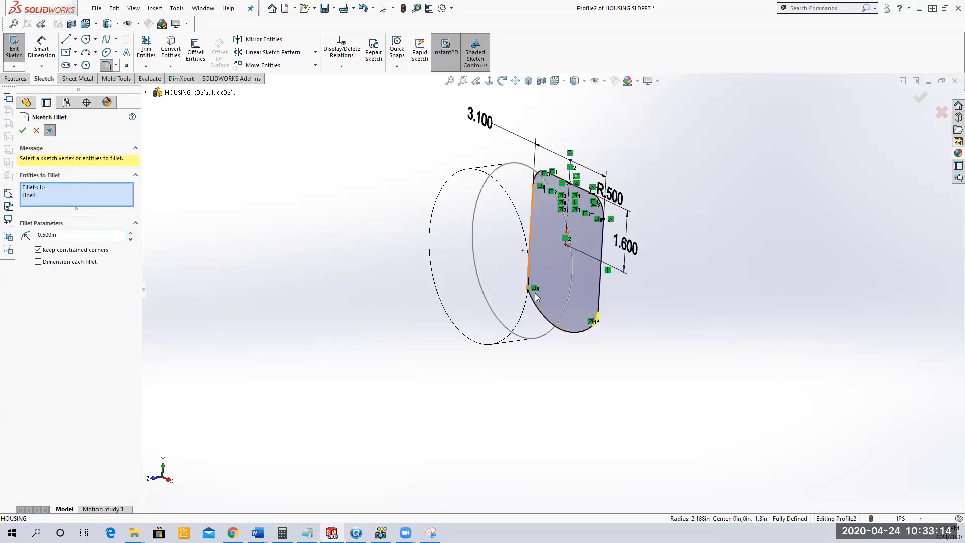
{"action": "left_click", "coordinate": [536, 297]}
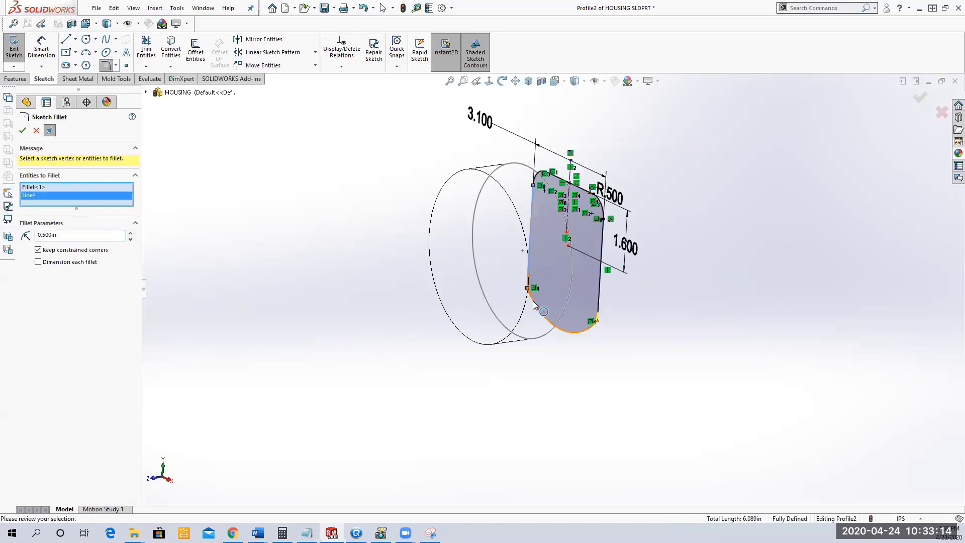
{"action": "left_click", "coordinate": [19, 131]}
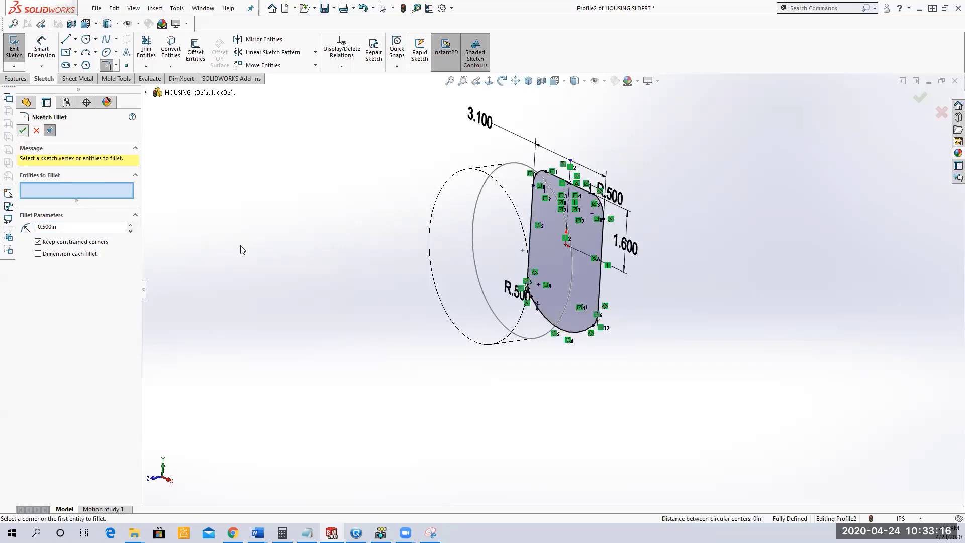
{"action": "left_click", "coordinate": [36, 131]}
- Exit the completed Profile2 sketch and save the part
{"action": "mouse_move", "coordinate": [539, 405]}
{"action": "middle_mouse_down"}
{"action": "mouse_move", "coordinate": [392, 371]}
{"action": "mouse_move", "coordinate": [346, 422]}
{"action": "mouse_move", "coordinate": [345, 461]}
{"action": "mouse_move", "coordinate": [334, 466]}
{"action": "mouse_move", "coordinate": [553, 364]}
{"action": "mouse_move", "coordinate": [545, 362]}
{"action": "middle_mouse_up"}
{"action": "mouse_move", "coordinate": [470, 358]}
{"action": "middle_mouse_down"}
{"action": "mouse_move", "coordinate": [411, 314]}
{"action": "mouse_move", "coordinate": [367, 351]}
{"action": "mouse_move", "coordinate": [371, 360]}
{"action": "mouse_move", "coordinate": [469, 366]}
{"action": "mouse_move", "coordinate": [457, 382]}
{"action": "mouse_move", "coordinate": [449, 372]}
{"action": "middle_mouse_up"}
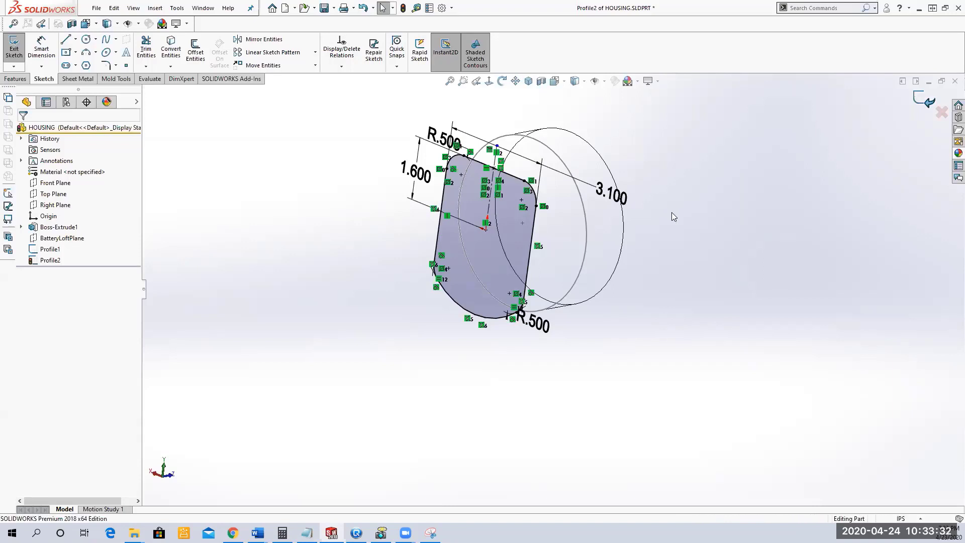
{"action": "key", "text": "ctrl+3"}
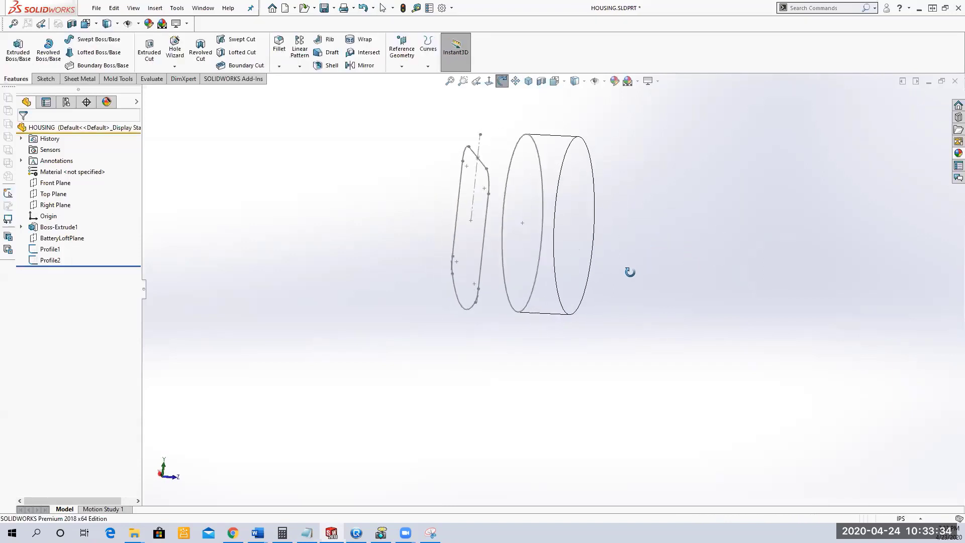
{"action": "key", "text": "Left"}
{"action": "key", "text": "ctrl+s"}
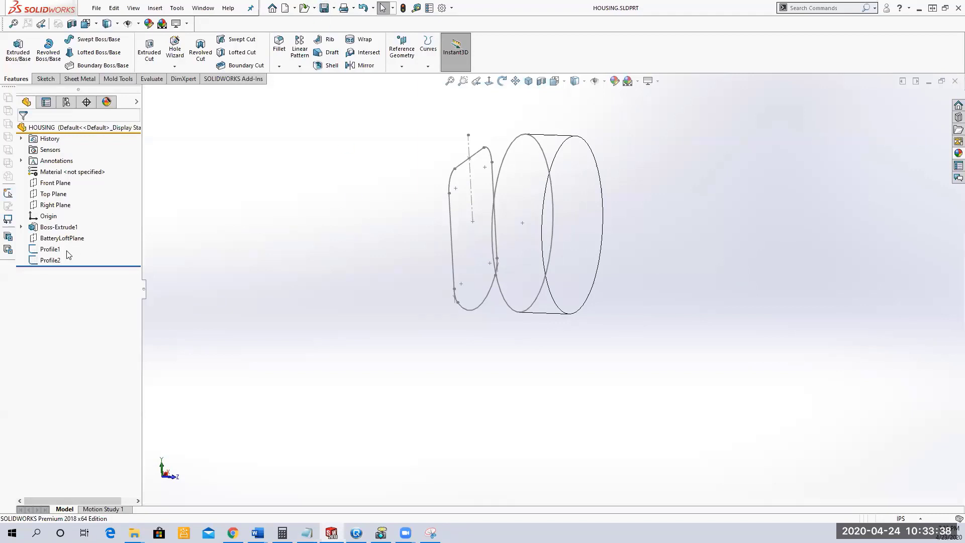
- Highlight the Profile1 and Profile2 sketches in turn to examine the two sections for the loft
{"action": "left_click", "coordinate": [51, 250]}
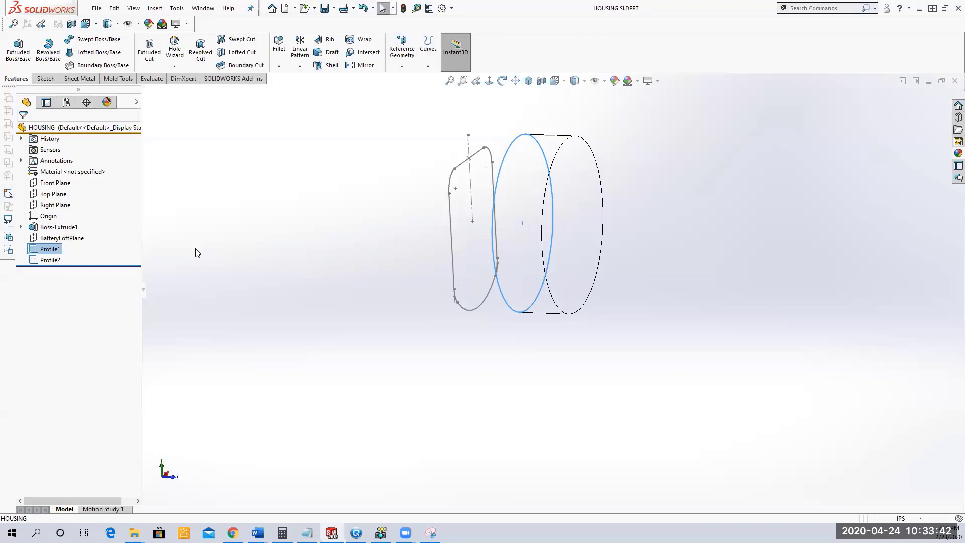
{"action": "left_click", "coordinate": [51, 260]}
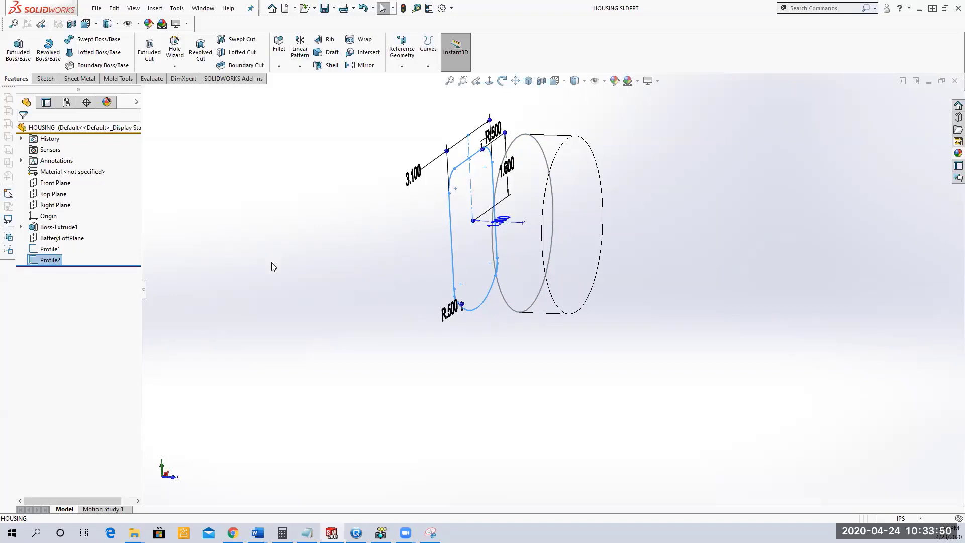
{"action": "left_click", "coordinate": [54, 249]}
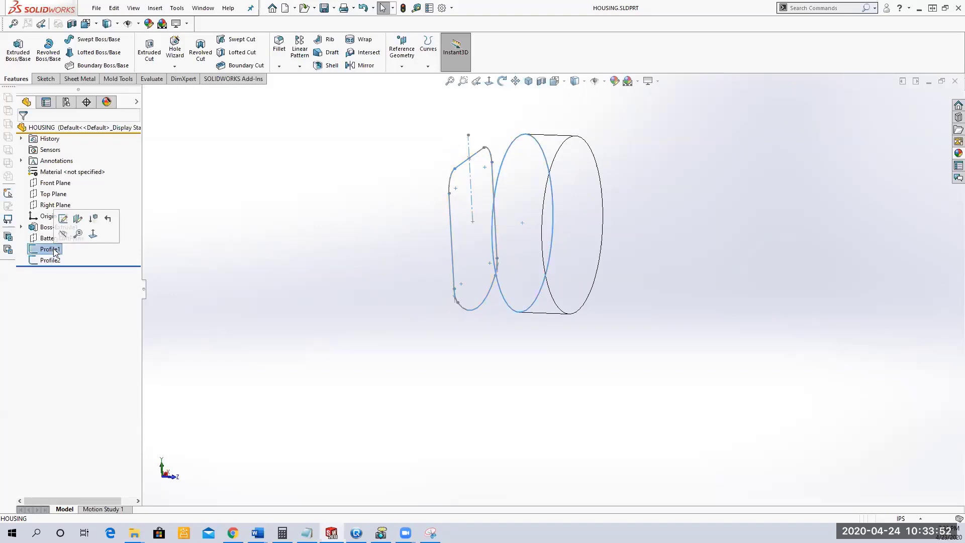
{"action": "left_click", "coordinate": [50, 260]}
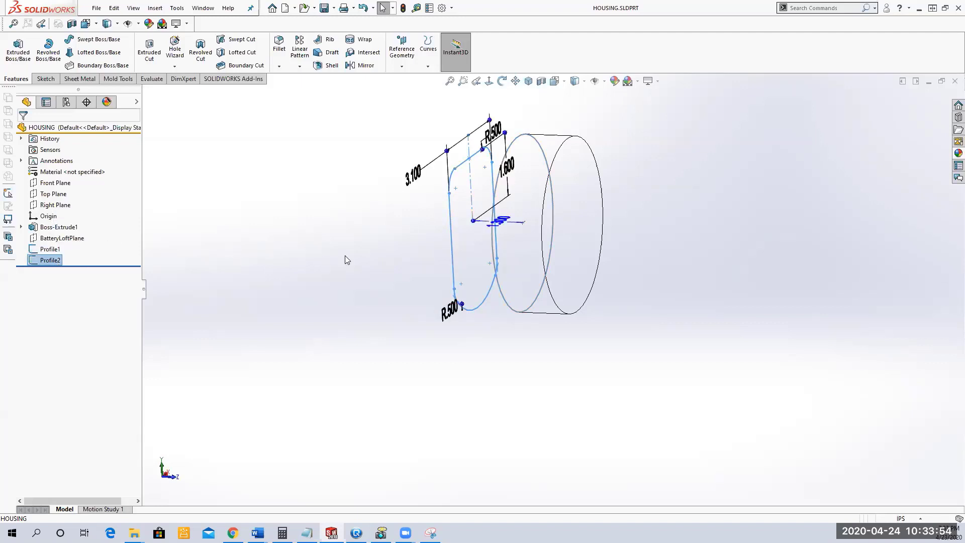
{"action": "left_click", "coordinate": [345, 256]}
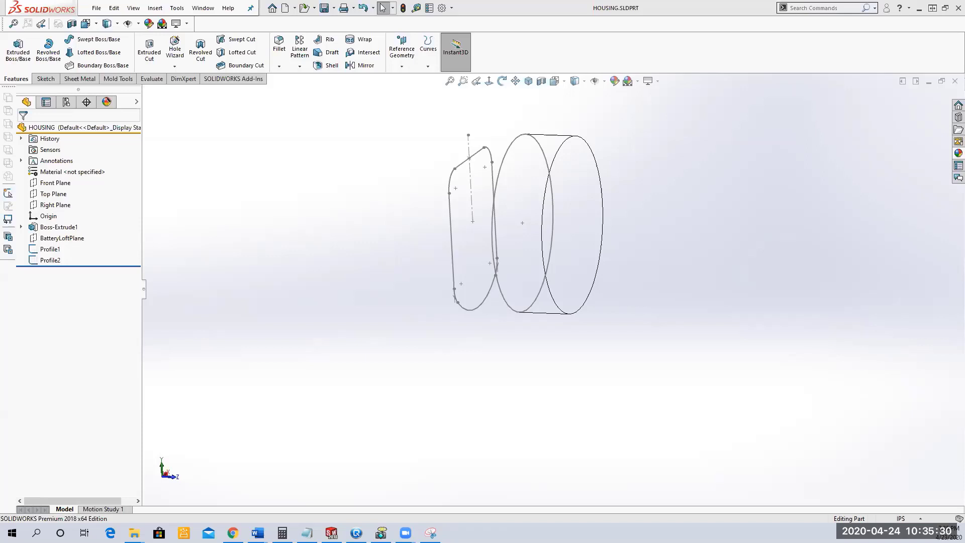
{"action": "left_click", "coordinate": [50, 249]}
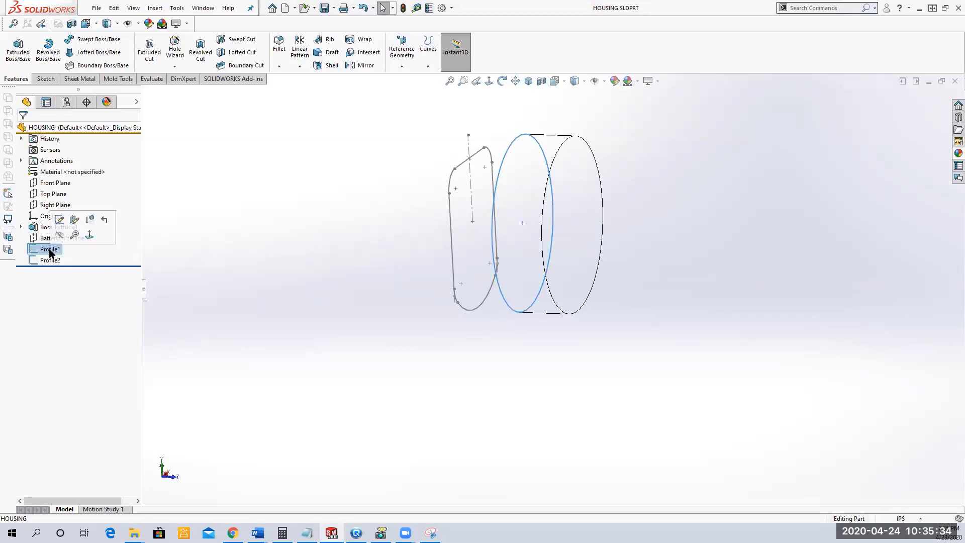
{"action": "left_click", "coordinate": [50, 260]}
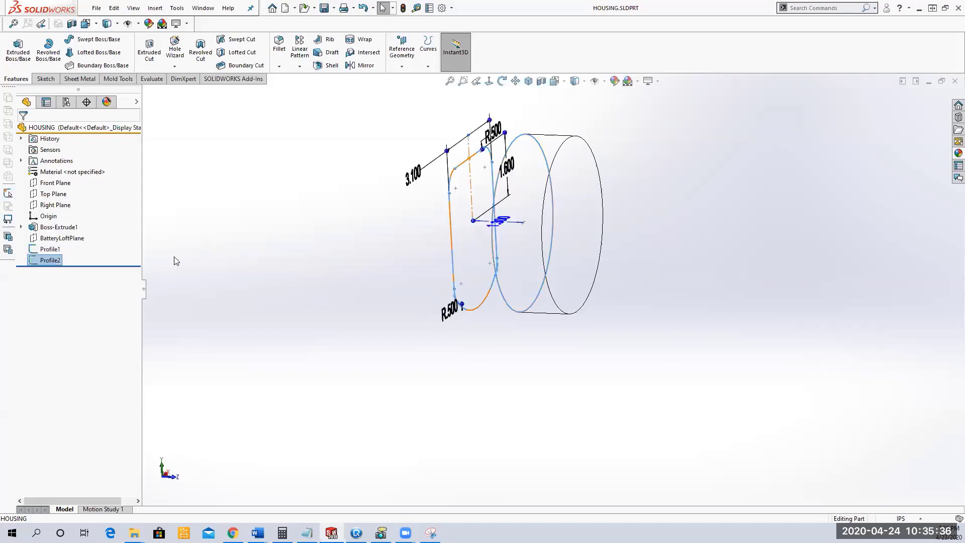
{"action": "left_click", "coordinate": [205, 251]}
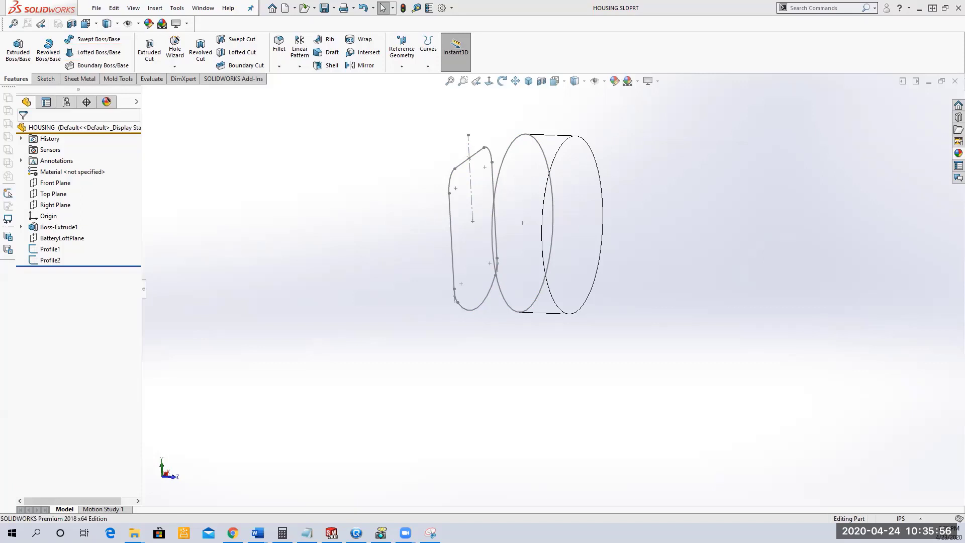
- Create a lofted boss from Profile1 to Profile2 with the result merged into the body
{"action": "left_click", "coordinate": [78, 50]}
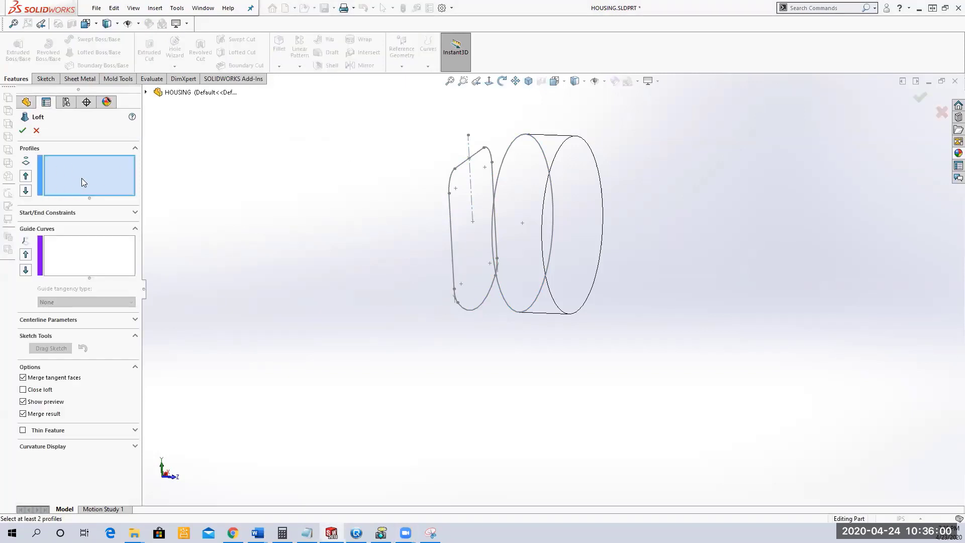
{"action": "left_click", "coordinate": [147, 93]}
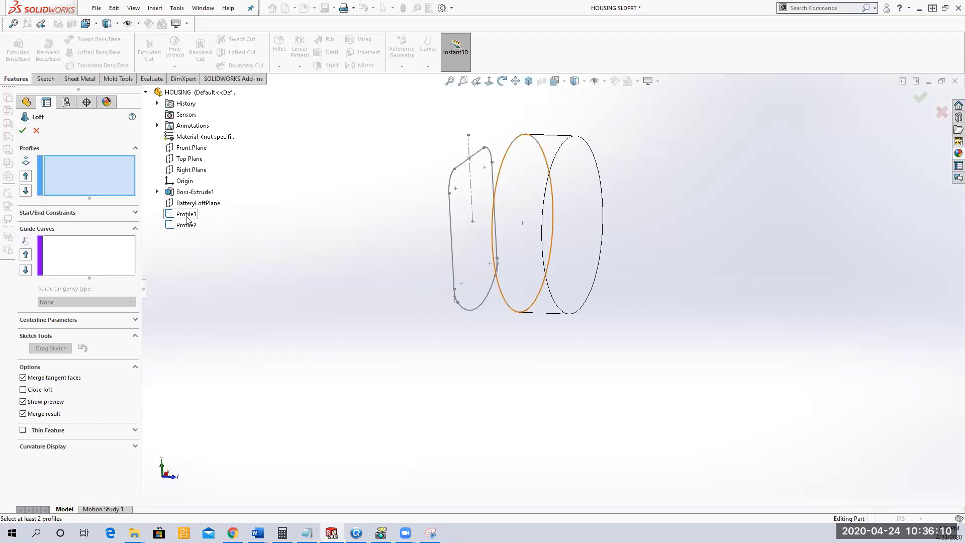
{"action": "left_click", "coordinate": [230, 216]}
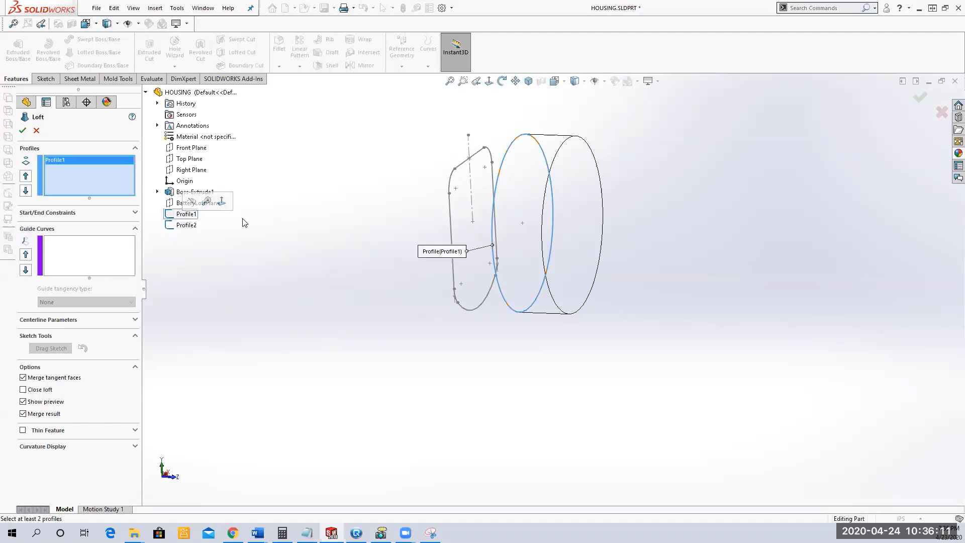
{"action": "left_click", "coordinate": [186, 224]}
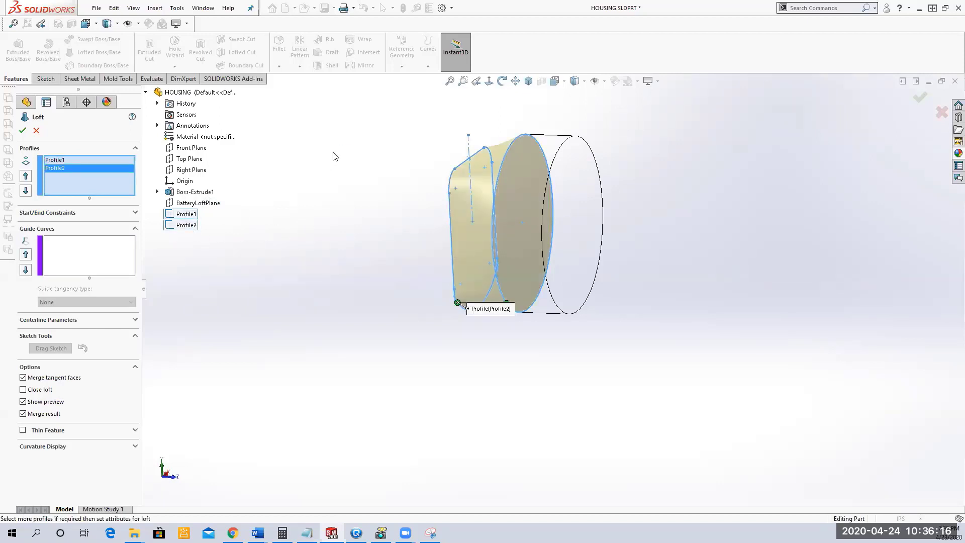
{"action": "middle_click_drag", "start_coordinate": [334, 153], "coordinate": [344, 170]}
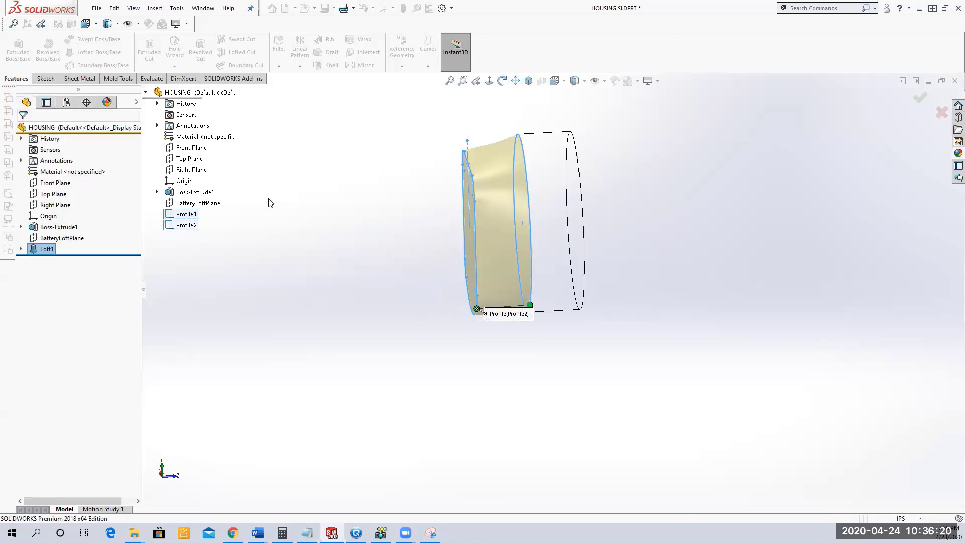
- Display the model shaded with edges and save the part
{"action": "left_click", "coordinate": [585, 81]}
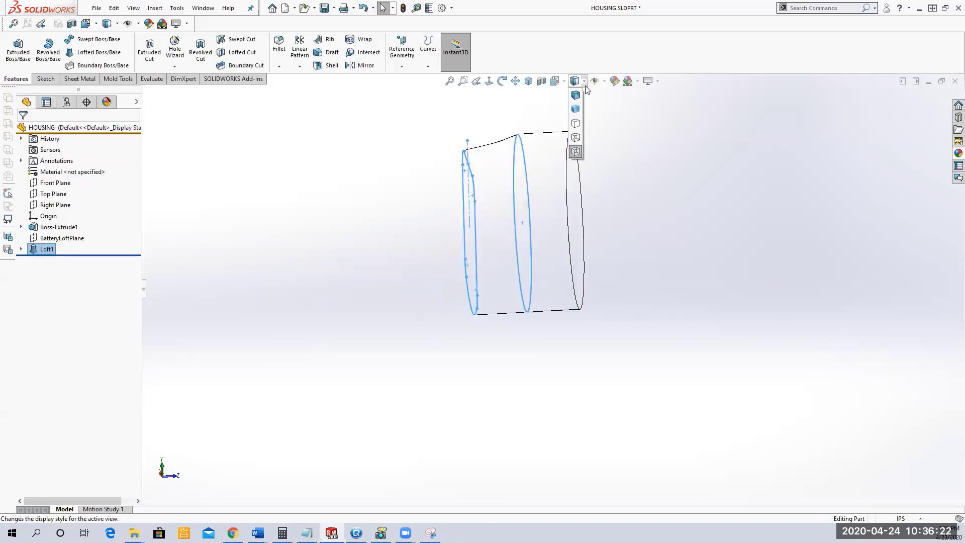
{"action": "left_click", "coordinate": [580, 93]}
{"action": "left_click", "coordinate": [341, 234]}
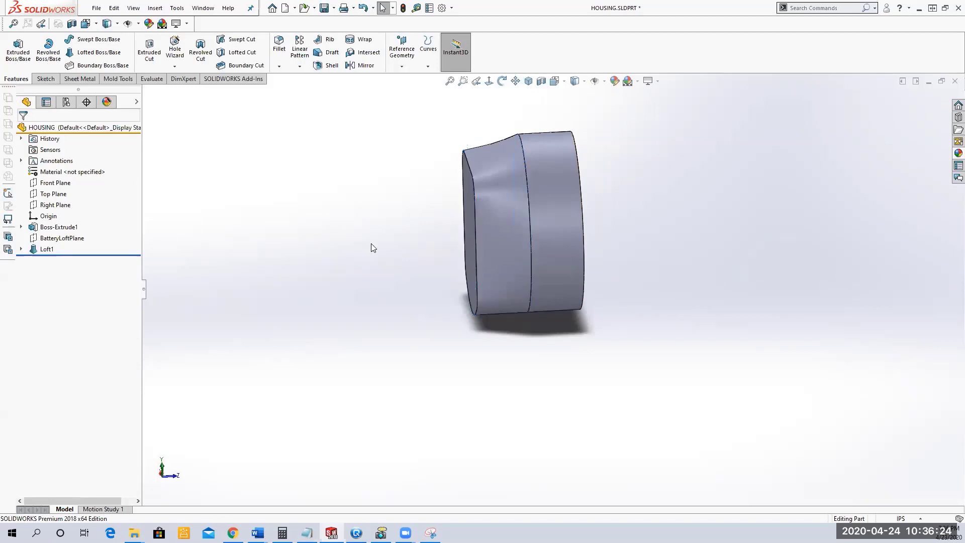
{"action": "middle_click_drag", "start_coordinate": [371, 243], "coordinate": [436, 262]}
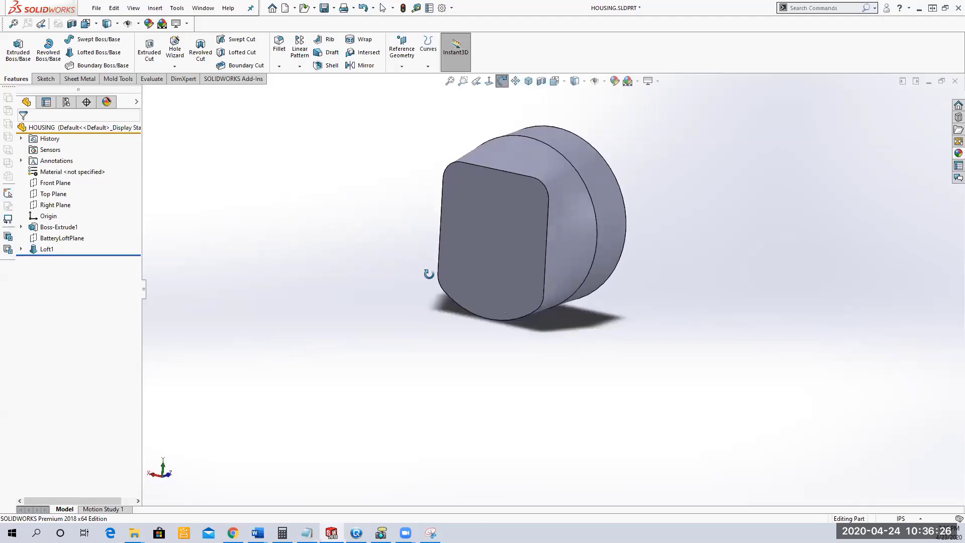
{"action": "left_click", "coordinate": [324, 8]}
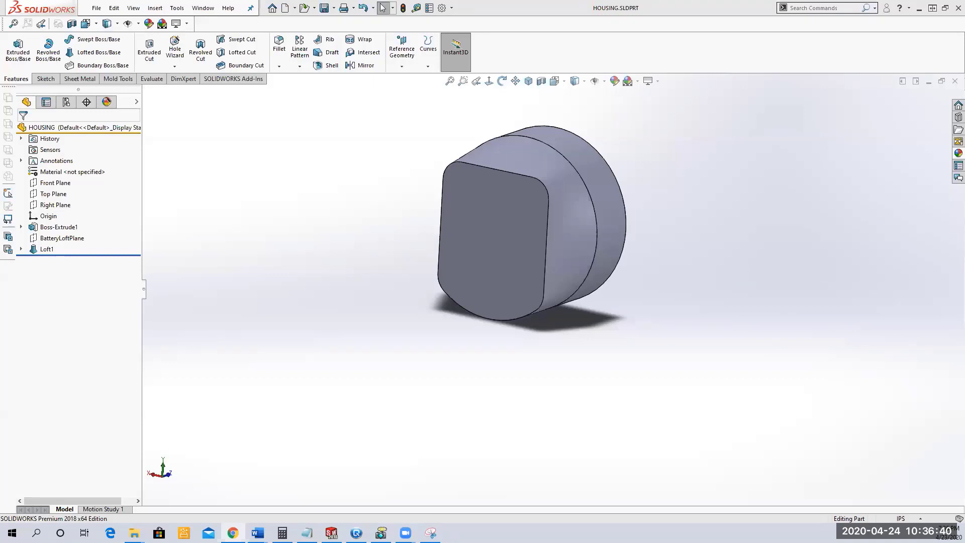
- Open the Loft1 feature for editing and examine the preview and the connector between its two profiles
{"action": "middle_click_drag", "start_coordinate": [372, 333], "coordinate": [255, 367]}
{"action": "key", "text": "Escape"}
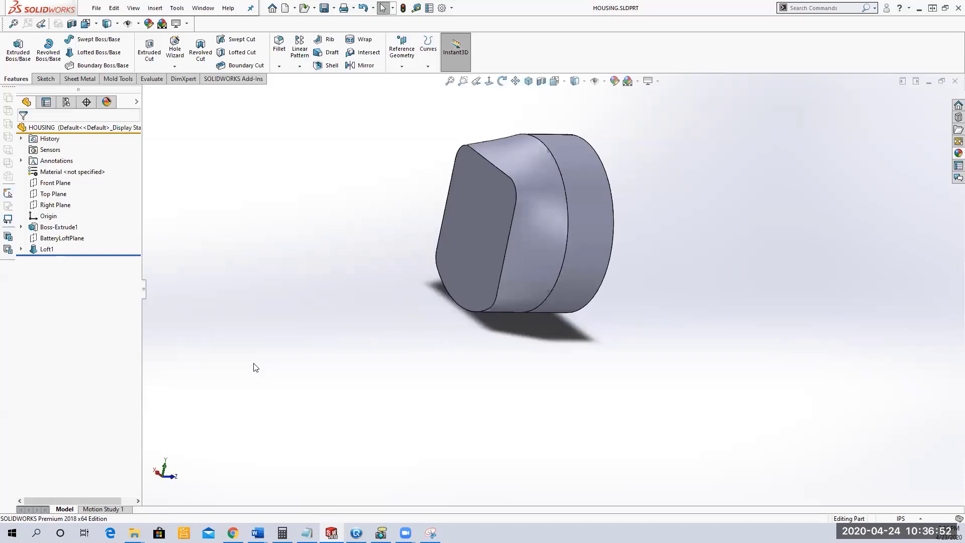
{"action": "left_click", "coordinate": [20, 248]}
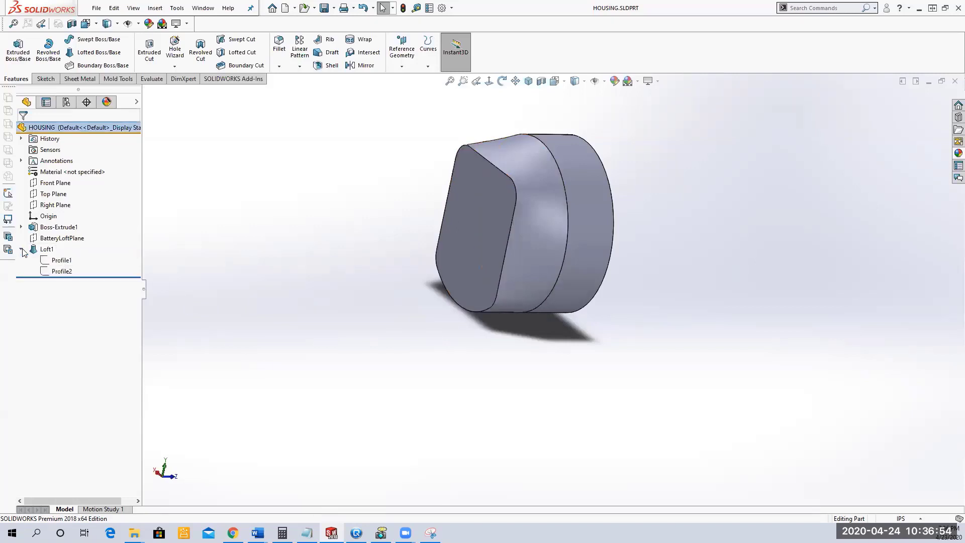
{"action": "left_click", "coordinate": [47, 250]}
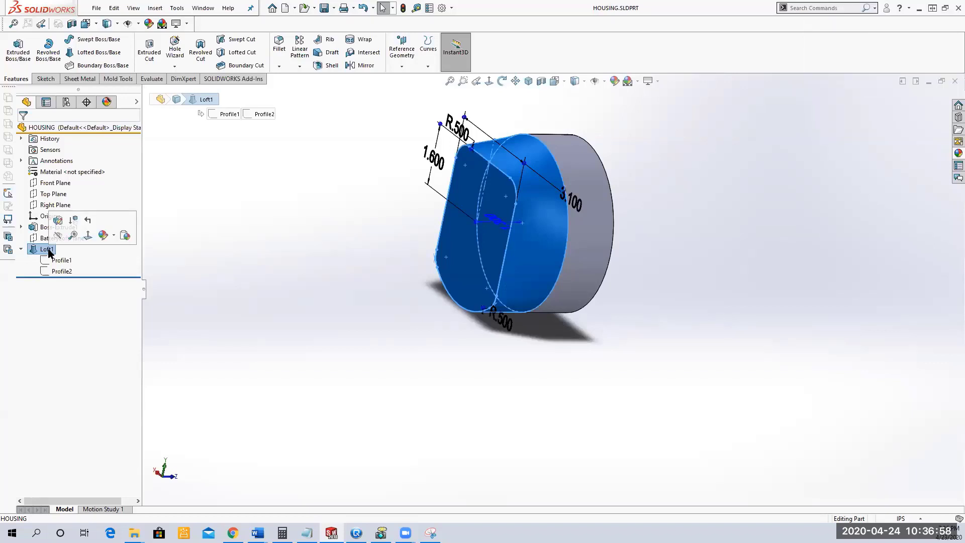
{"action": "left_click", "coordinate": [57, 220]}
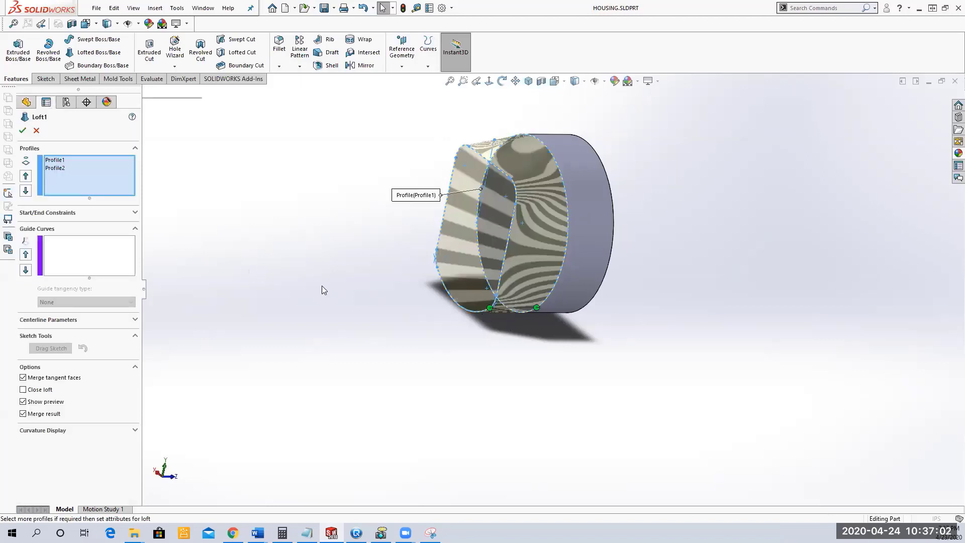
{"action": "middle_click_drag", "start_coordinate": [280, 258], "coordinate": [454, 344]}
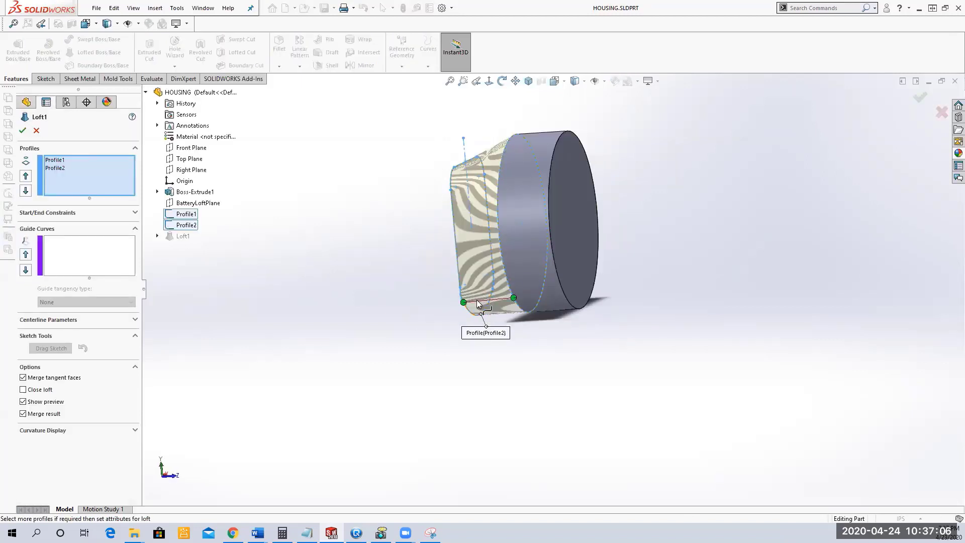
{"action": "middle_click_drag", "start_coordinate": [394, 346], "coordinate": [503, 321]}
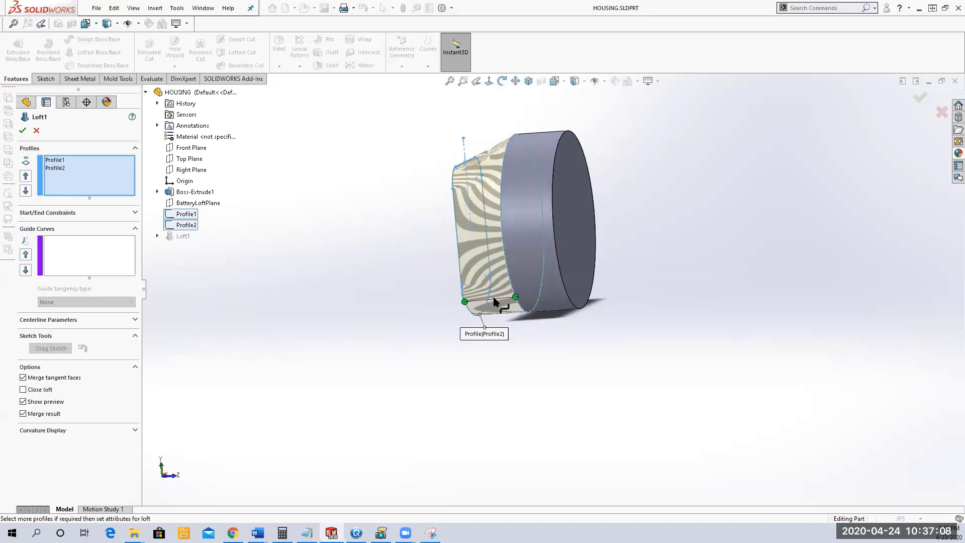
{"action": "middle_click_drag", "start_coordinate": [405, 317], "coordinate": [446, 364]}
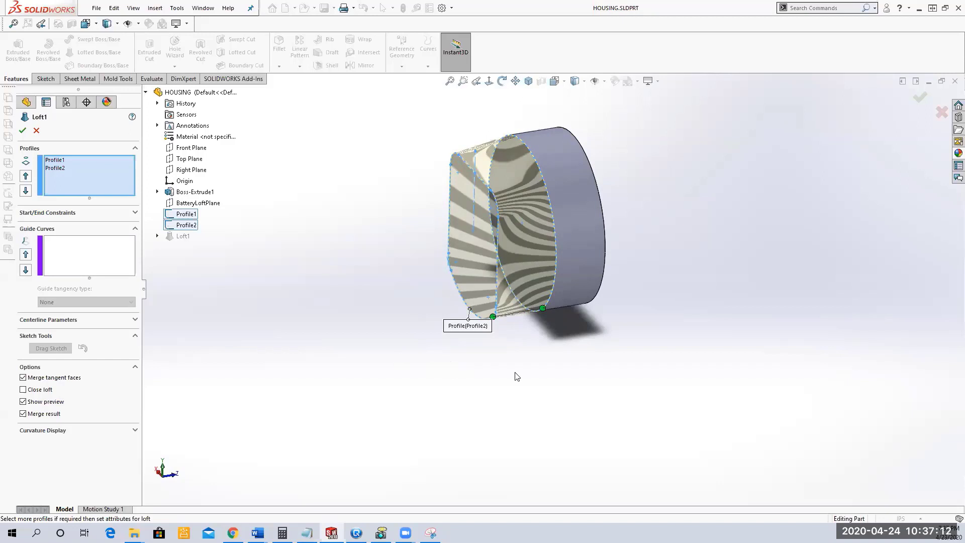
- Show all connectors in the Loft1 preview, reset them, and save the part with the accepted loft
{"action": "right_click", "coordinate": [518, 312]}
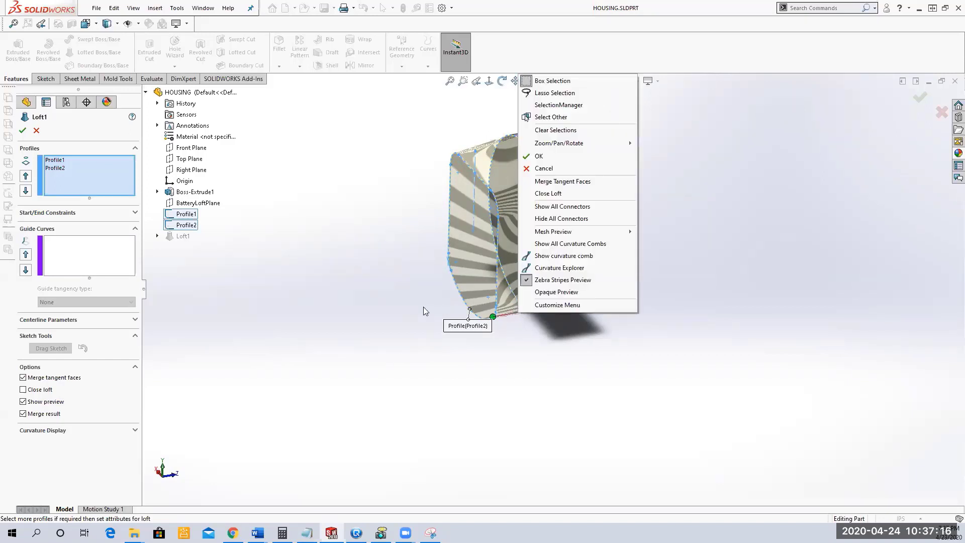
{"action": "left_click", "coordinate": [340, 296]}
{"action": "right_click", "coordinate": [505, 249]}
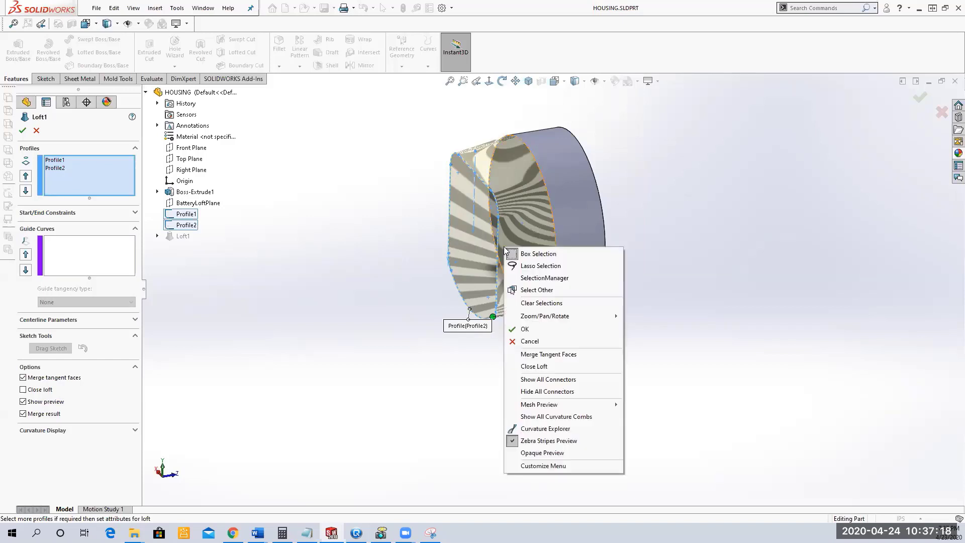
{"action": "left_click", "coordinate": [583, 383]}
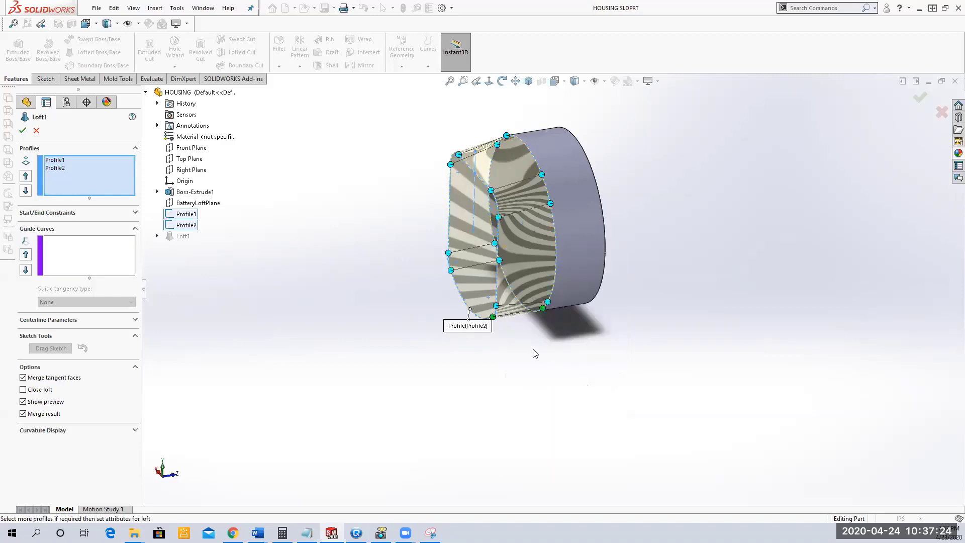
{"action": "right_click", "coordinate": [524, 329]}
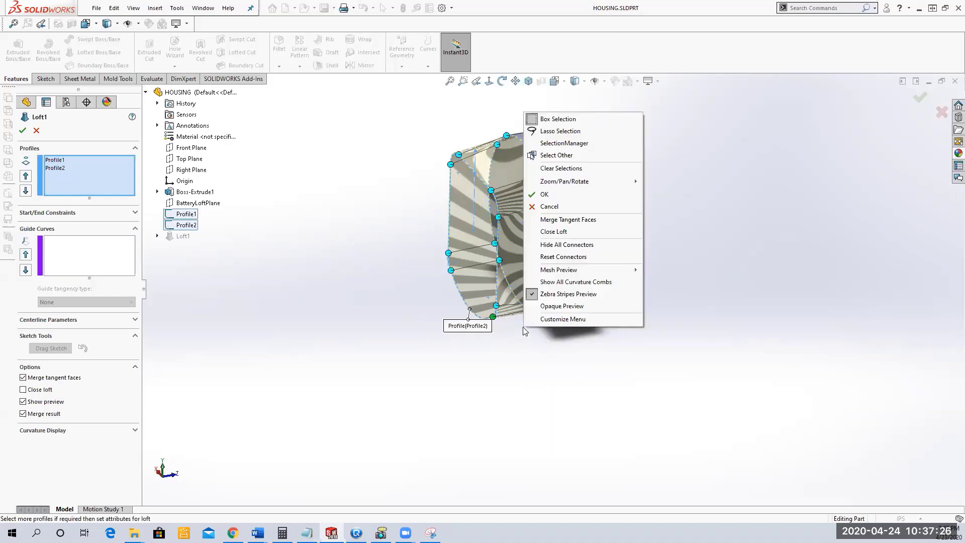
{"action": "left_click", "coordinate": [596, 262]}
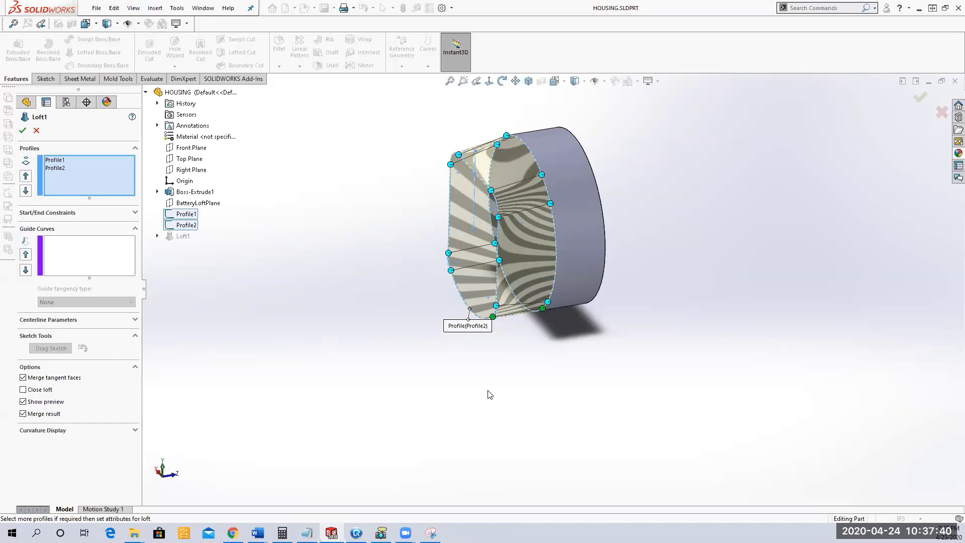
{"action": "left_click", "coordinate": [23, 131]}
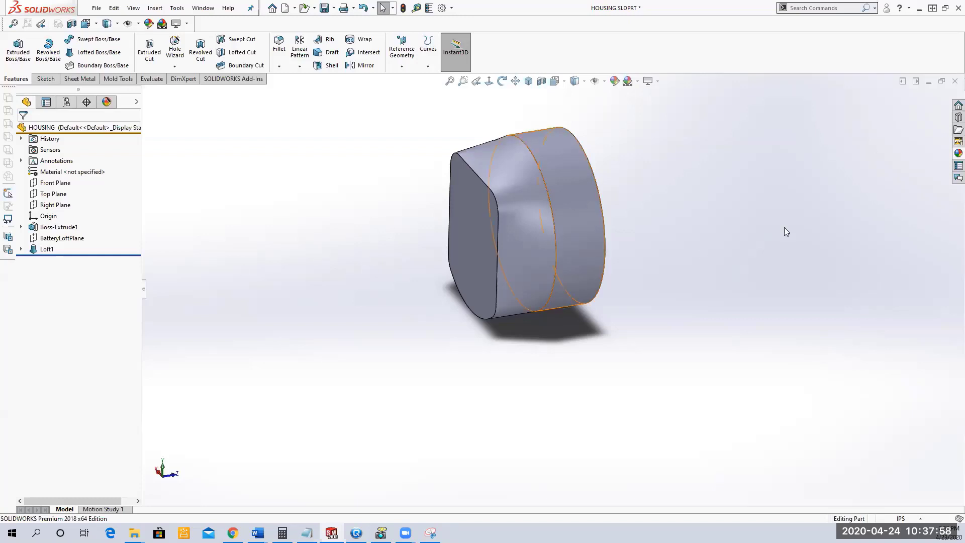
{"action": "left_click", "coordinate": [324, 8]}
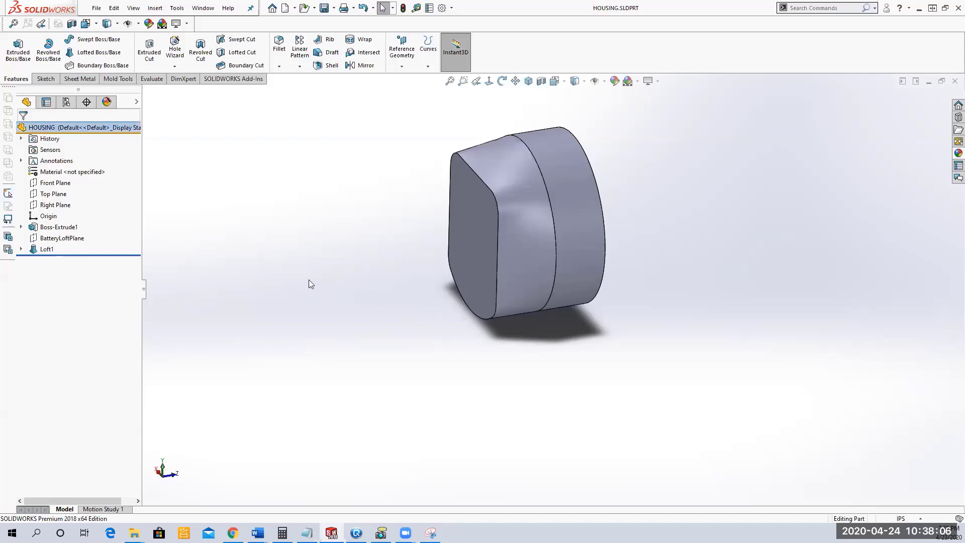
{"action": "middle_click_drag", "start_coordinate": [295, 281], "coordinate": [278, 273]}
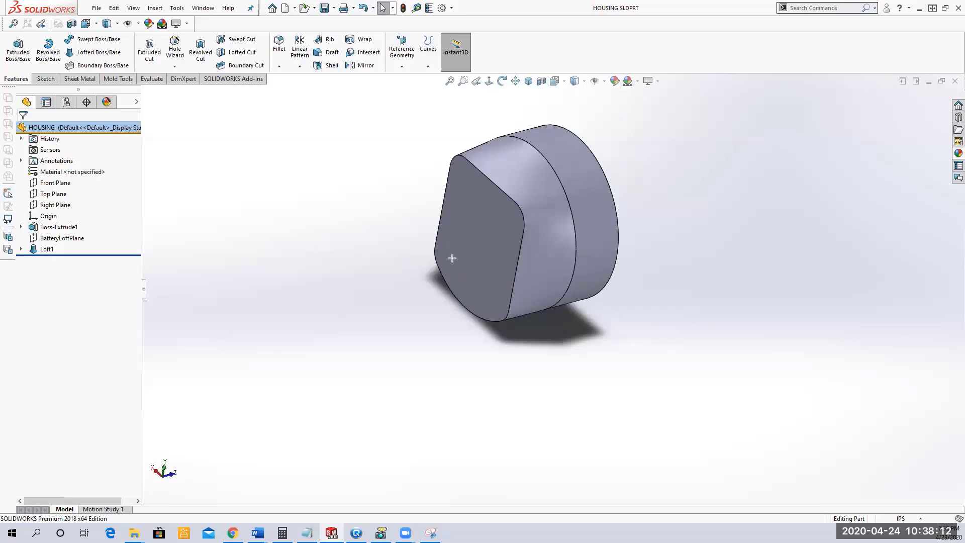
{"action": "left_click_drag", "start_coordinate": [339, 302], "coordinate": [466, 251]}
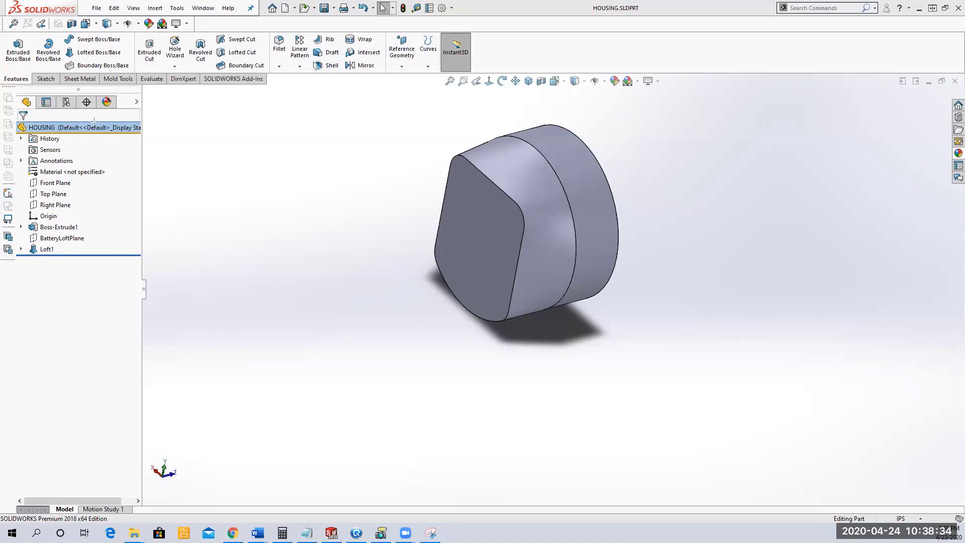
{"action": "left_click_drag", "start_coordinate": [146, 262], "coordinate": [146, 267]}
{"action": "left_click", "coordinate": [46, 250]}
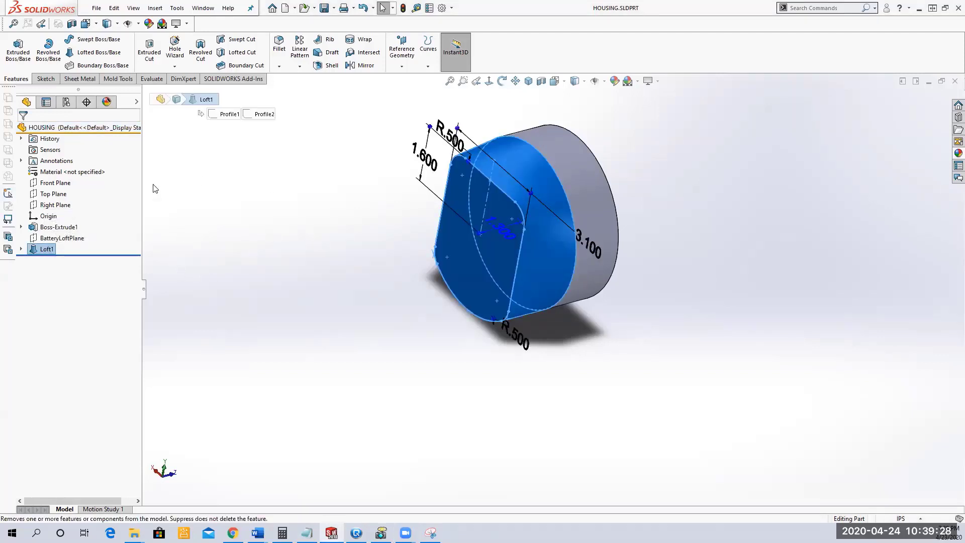
{"action": "left_click", "coordinate": [43, 128]}
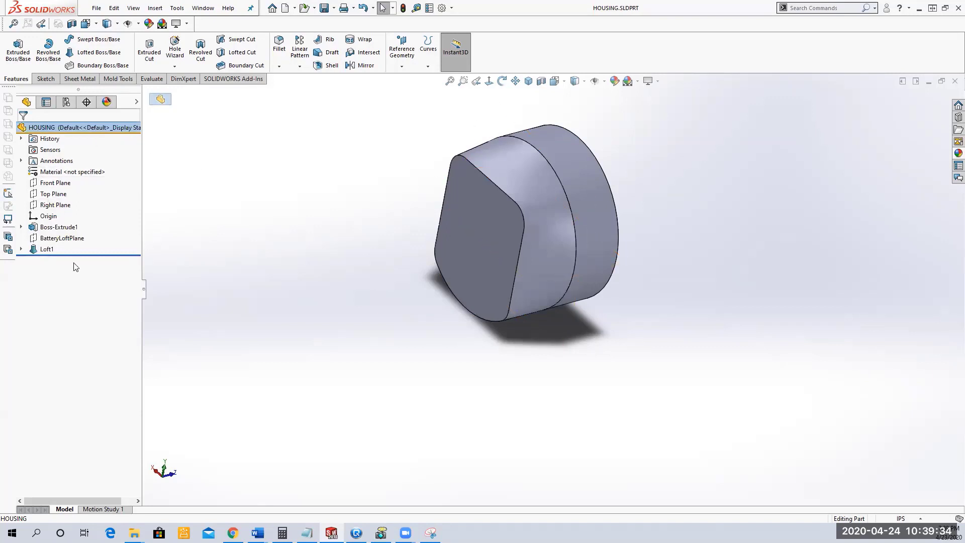
- Edit the Loft1 feature to turn off Merge result so that it forms a separate body
{"action": "left_click", "coordinate": [45, 249]}
{"action": "left_click", "coordinate": [54, 222]}
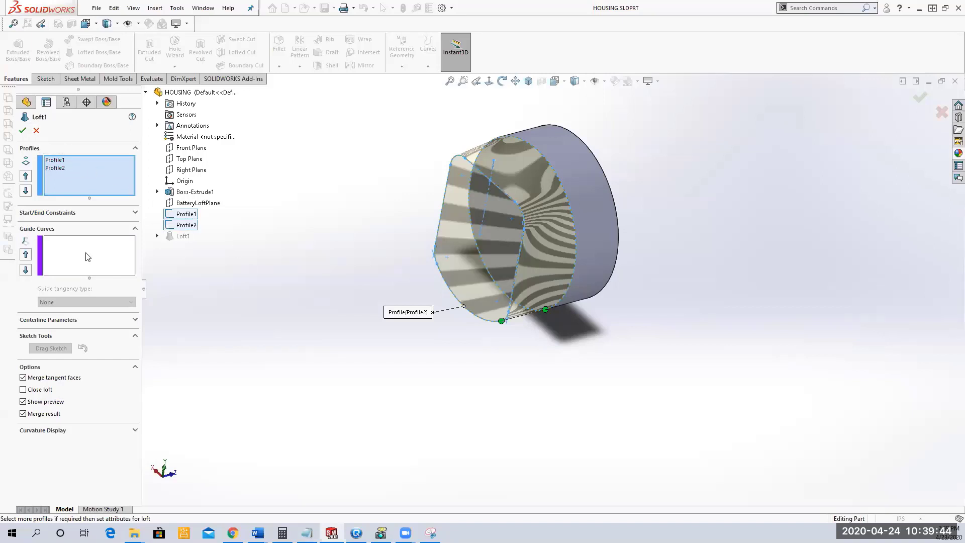
{"action": "left_click", "coordinate": [24, 415]}
{"action": "left_click", "coordinate": [22, 131]}
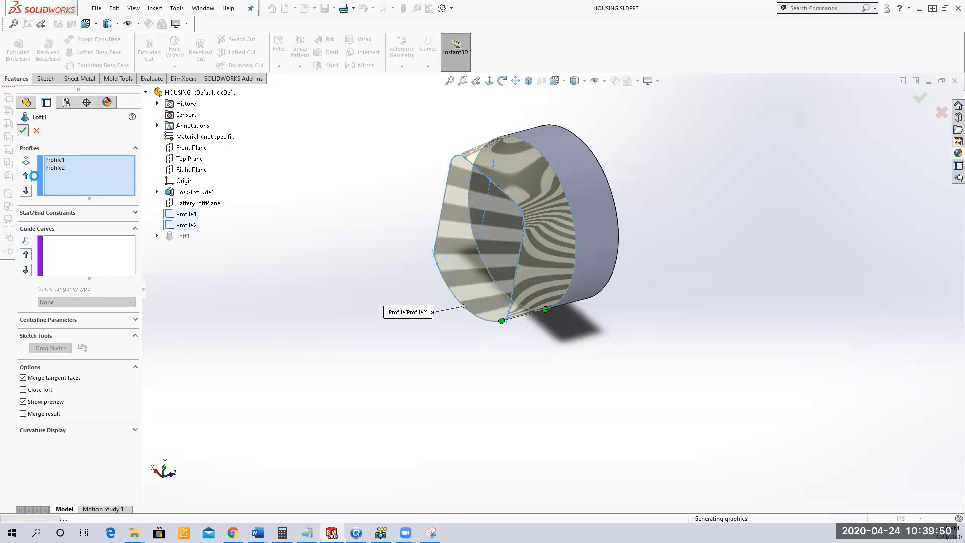
- List the part's solid bodies and highlight the Boss-Extrude1 and Loft1 bodies in turn
{"action": "left_click", "coordinate": [48, 172]}
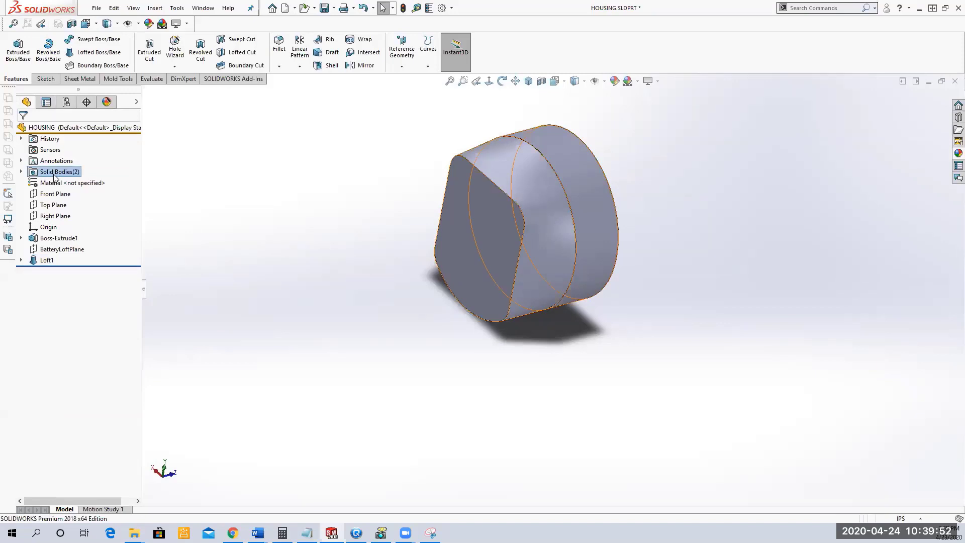
{"action": "left_click", "coordinate": [21, 172]}
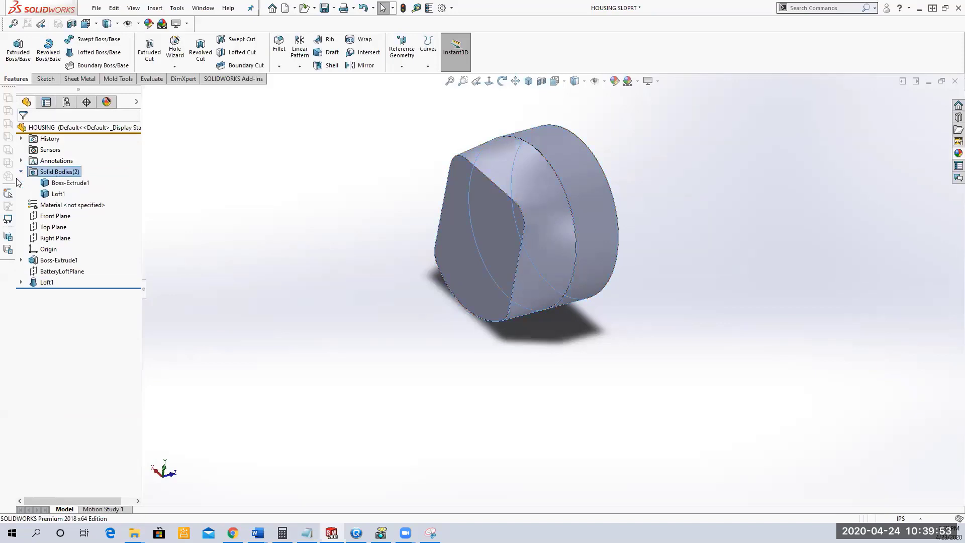
{"action": "left_click", "coordinate": [64, 184]}
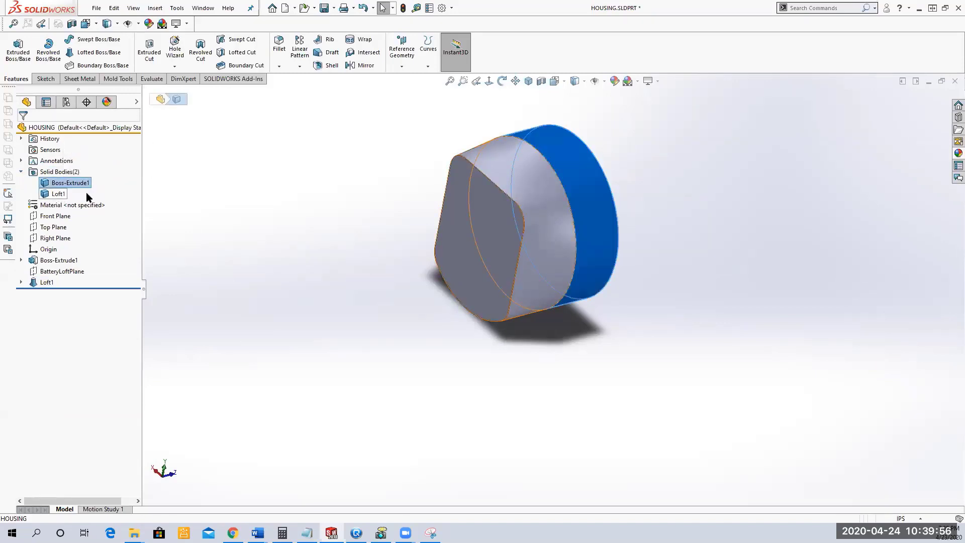
{"action": "left_click", "coordinate": [59, 193]}
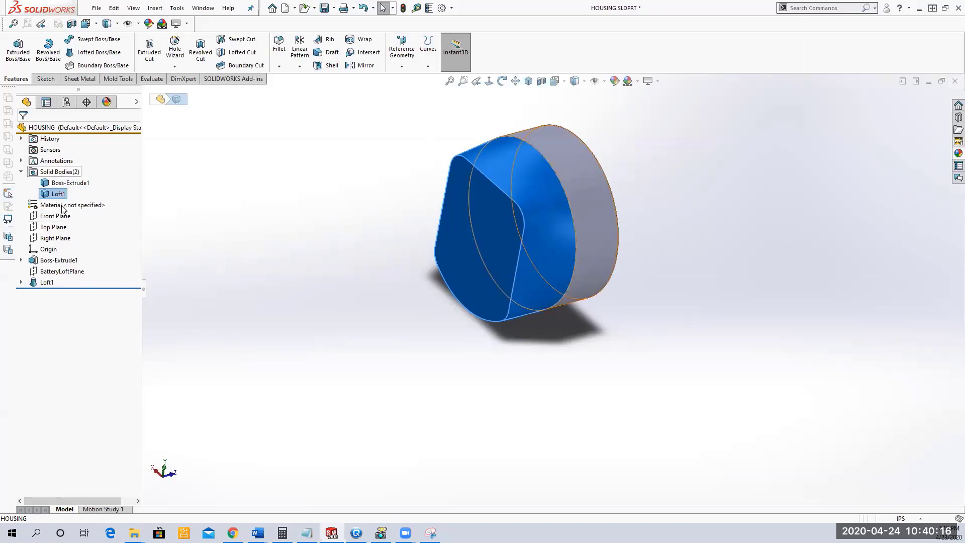
- Turn Merge result back on for the Loft1 feature and save the part
{"action": "left_click", "coordinate": [46, 283]}
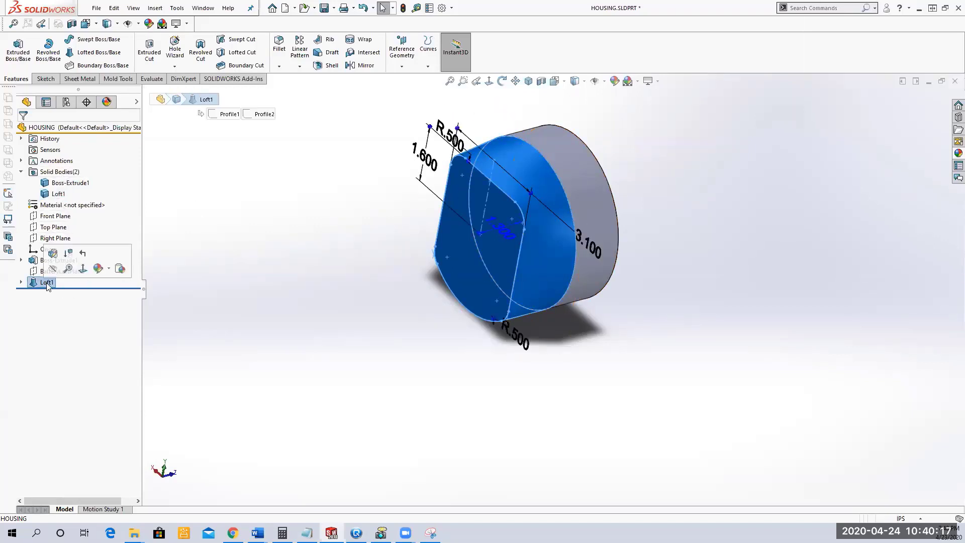
{"action": "left_click", "coordinate": [53, 253]}
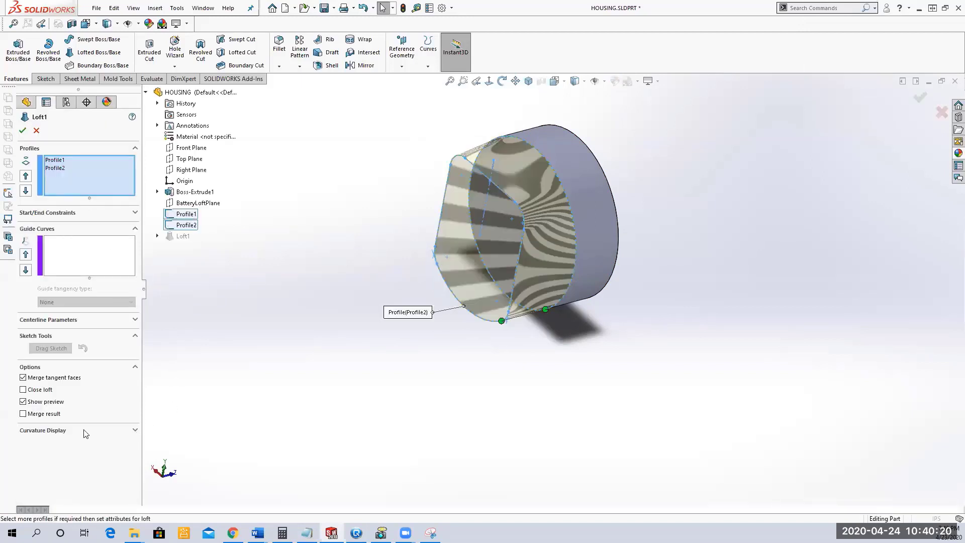
{"action": "left_click", "coordinate": [23, 413]}
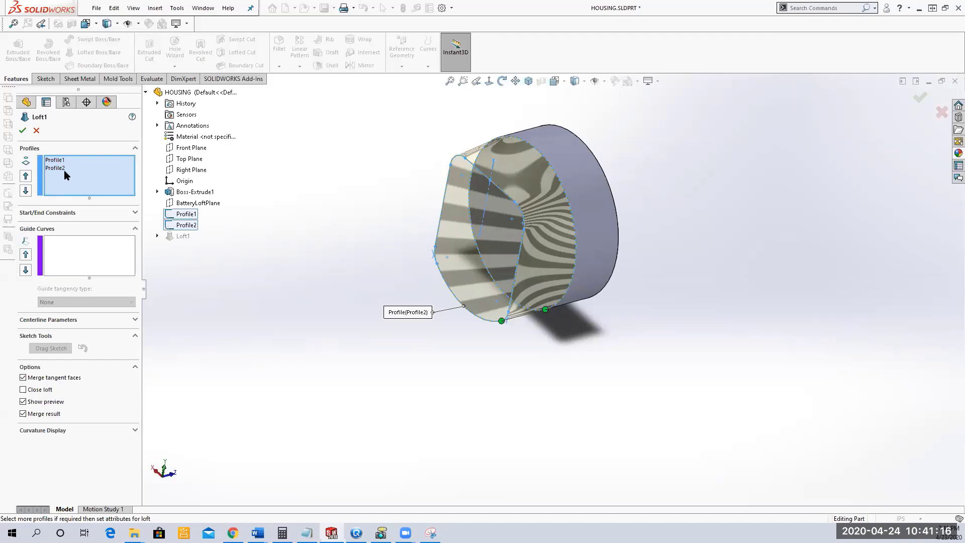
{"action": "left_click", "coordinate": [22, 130]}
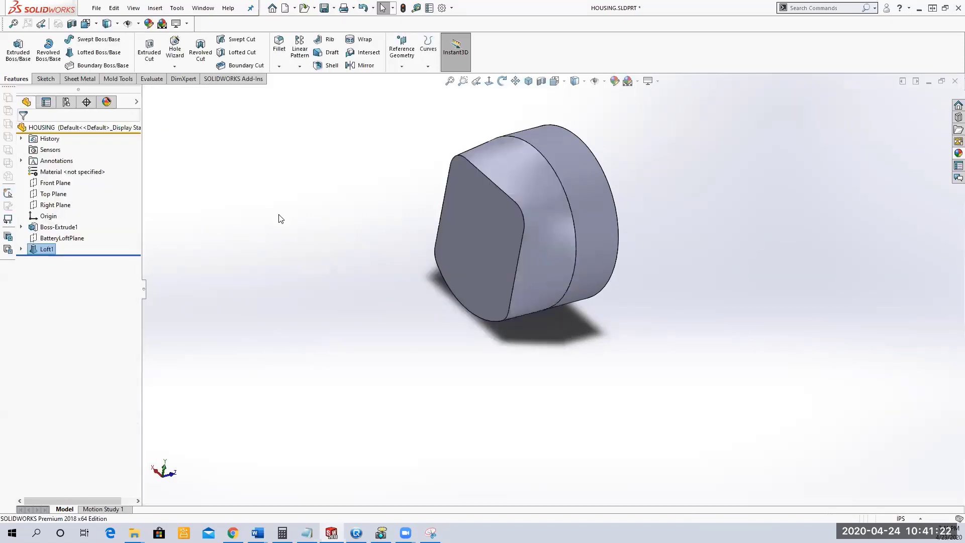
{"action": "left_click", "coordinate": [245, 199]}
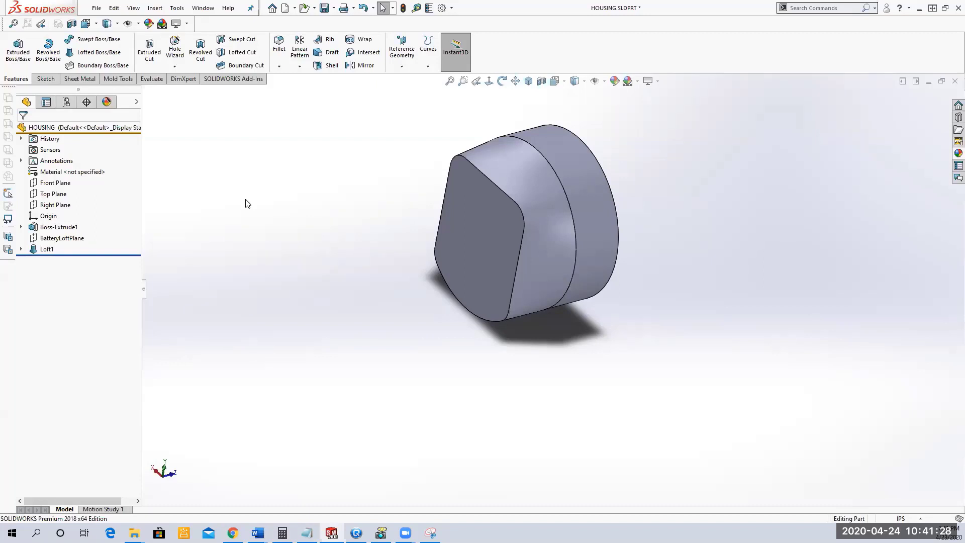
{"action": "left_click", "coordinate": [321, 11]}
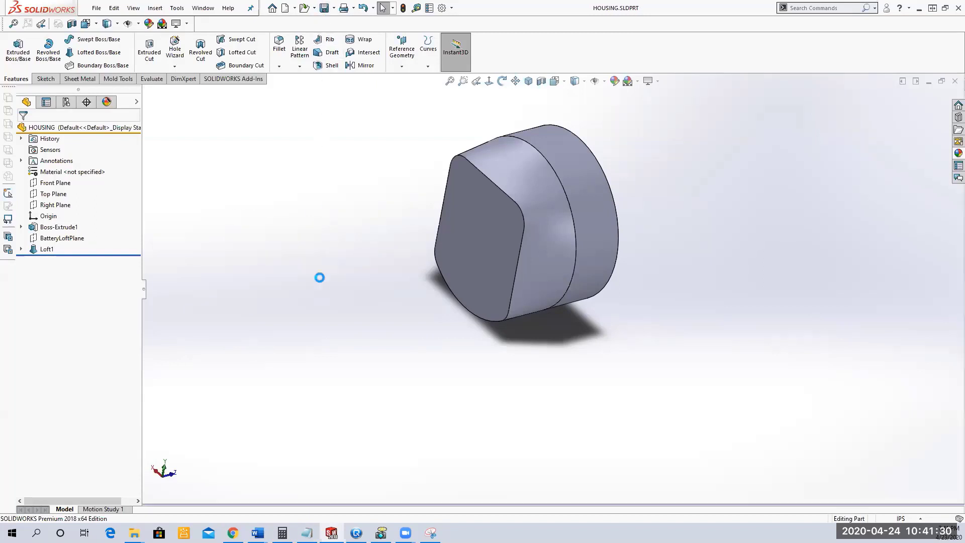
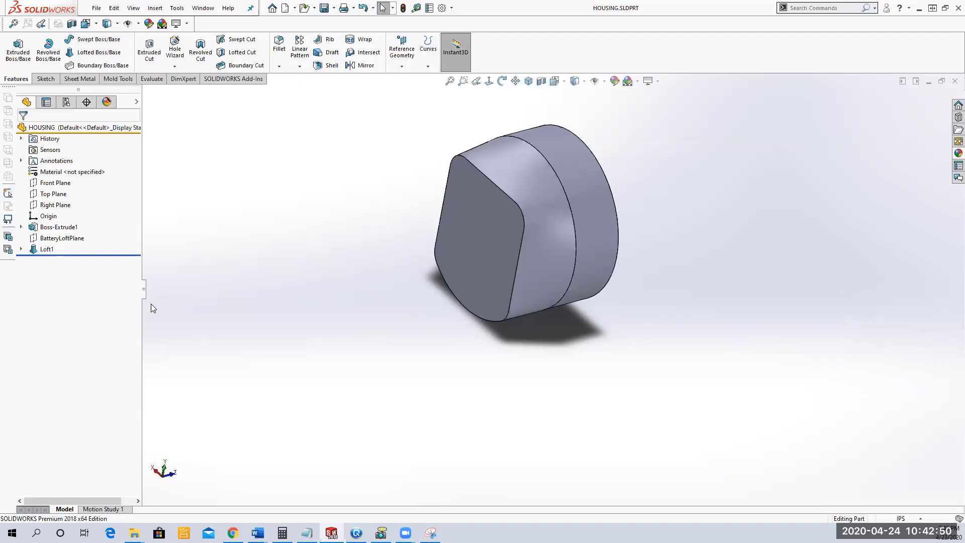
- Expand Loft1 to list its sketches and highlight Profile1 on the model
{"action": "left_click", "coordinate": [21, 249]}
{"action": "left_click", "coordinate": [62, 259]}
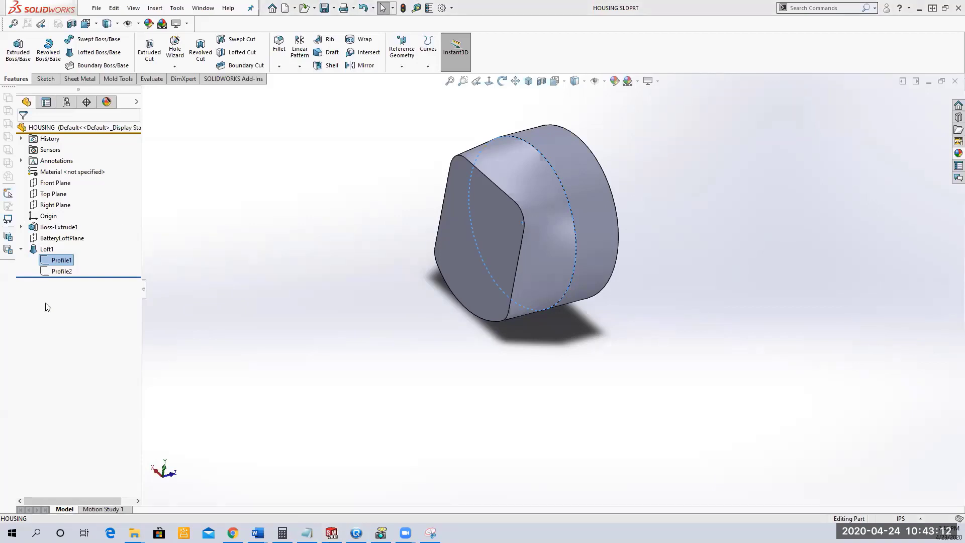
{"action": "left_click", "coordinate": [342, 252]}
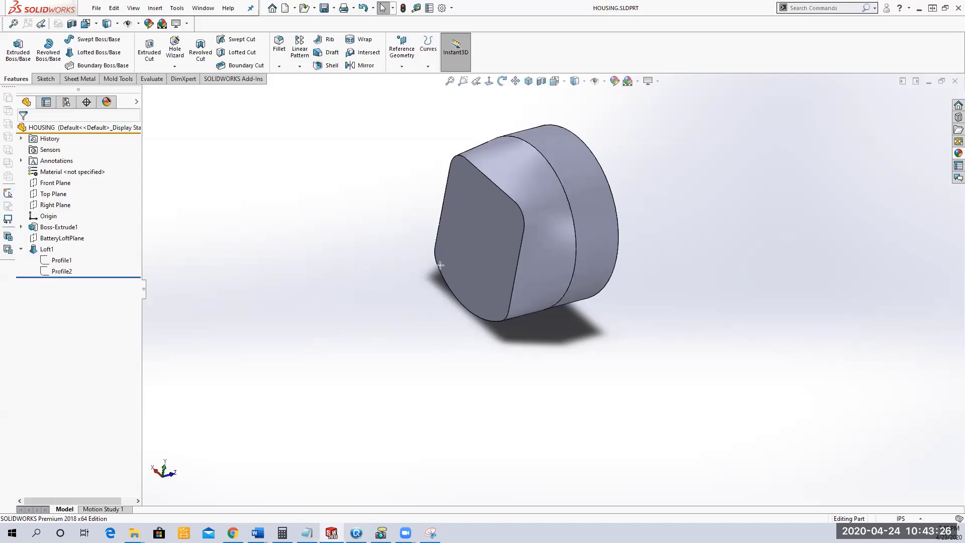
{"action": "left_click_drag", "start_coordinate": [385, 317], "coordinate": [466, 251]}
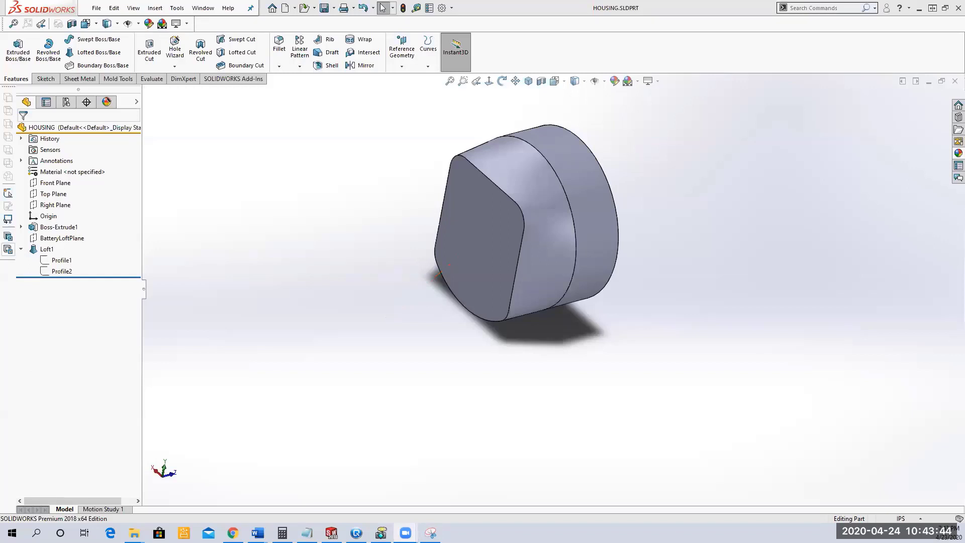
- Start a sketch on the loft's flat end face and convert that face's outline into sketch entities
{"action": "left_click", "coordinate": [475, 220]}
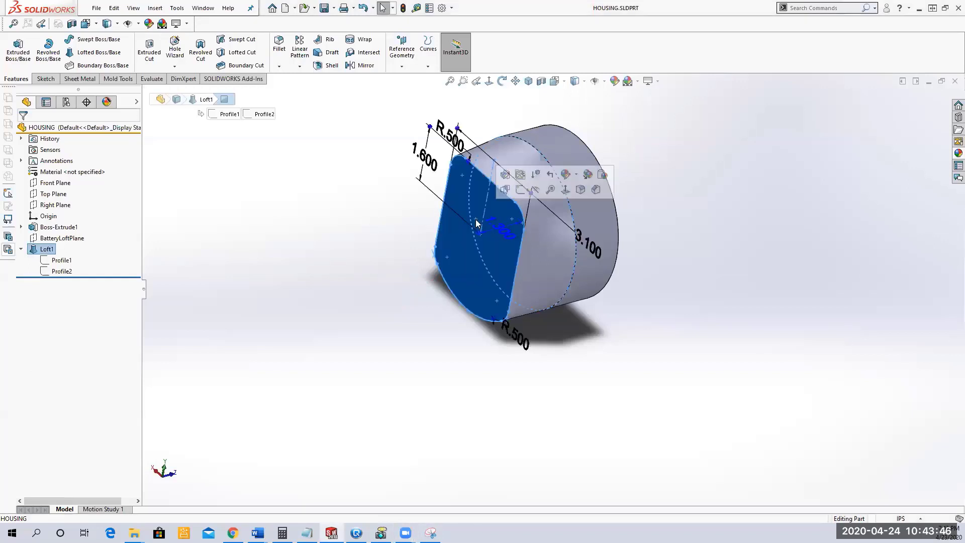
{"action": "left_click", "coordinate": [521, 189]}
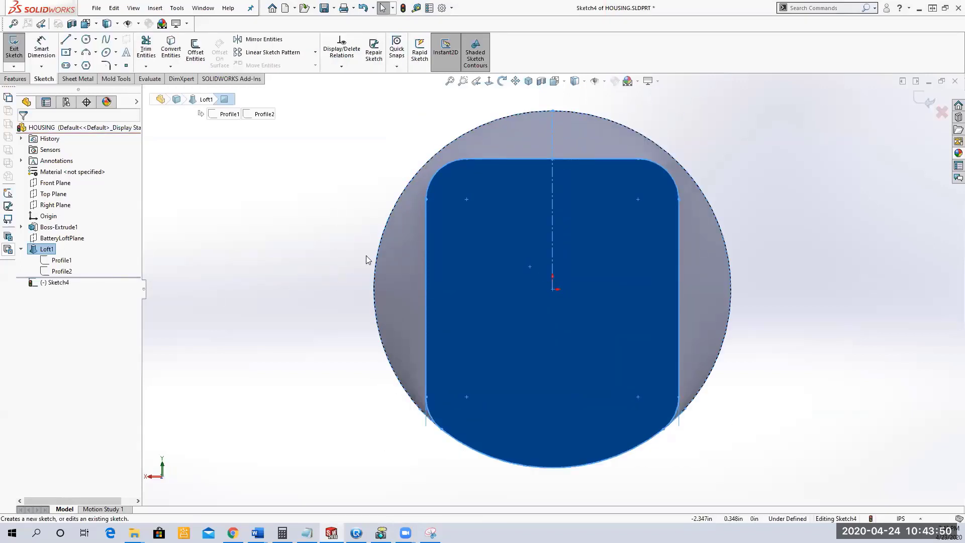
{"action": "left_click", "coordinate": [327, 258]}
{"action": "key", "text": "ctrl+7"}
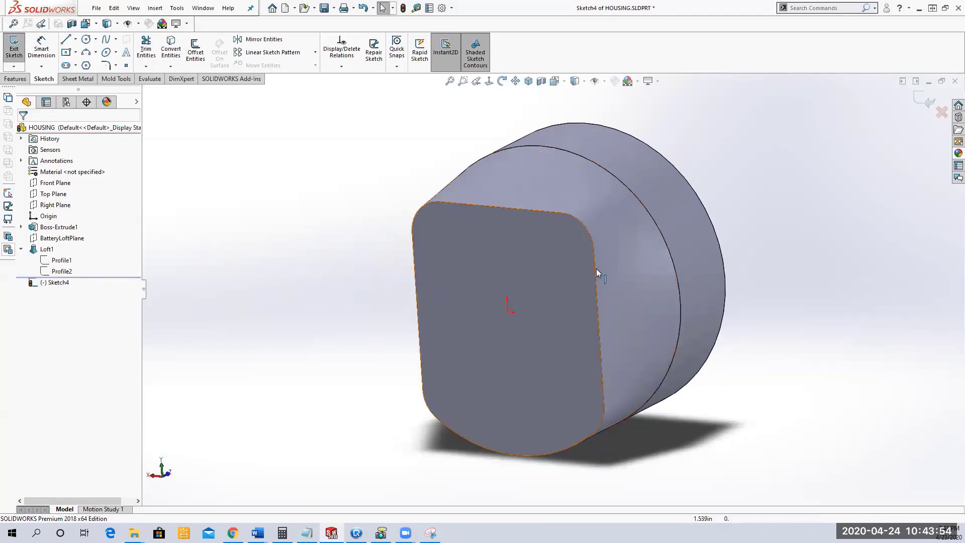
{"action": "left_click", "coordinate": [482, 258]}
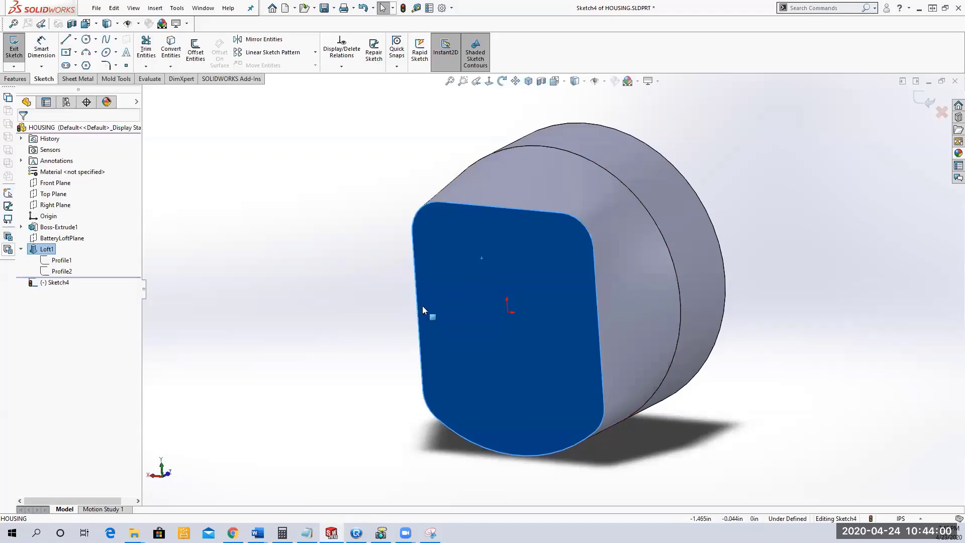
{"action": "left_click", "coordinate": [171, 48]}
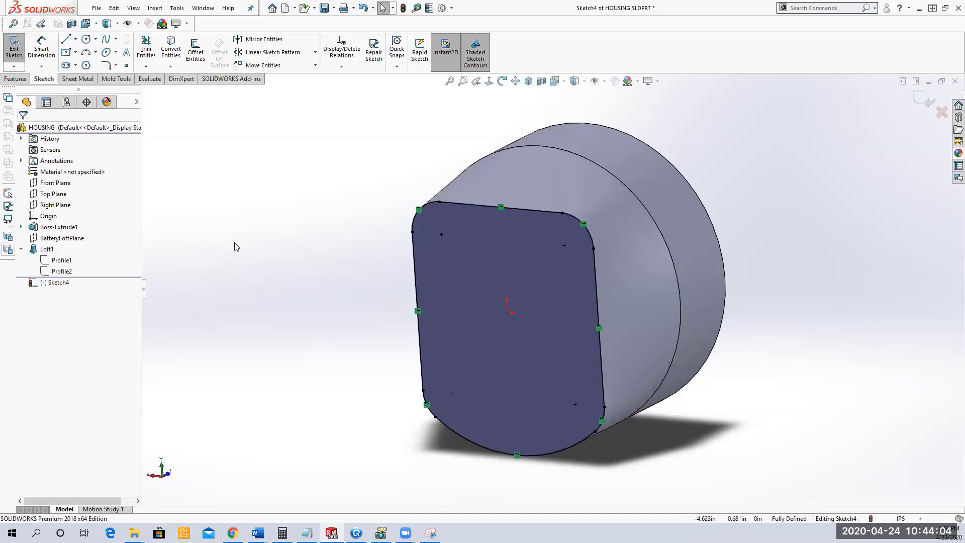
{"action": "mouse_move", "coordinate": [233, 243]}
{"action": "middle_mouse_down"}
{"action": "mouse_move", "coordinate": [207, 172]}
{"action": "mouse_move", "coordinate": [180, 181]}
{"action": "mouse_move", "coordinate": [169, 225]}
{"action": "mouse_move", "coordinate": [232, 216]}
{"action": "mouse_move", "coordinate": [375, 231]}
{"action": "mouse_move", "coordinate": [321, 228]}
{"action": "middle_mouse_up"}
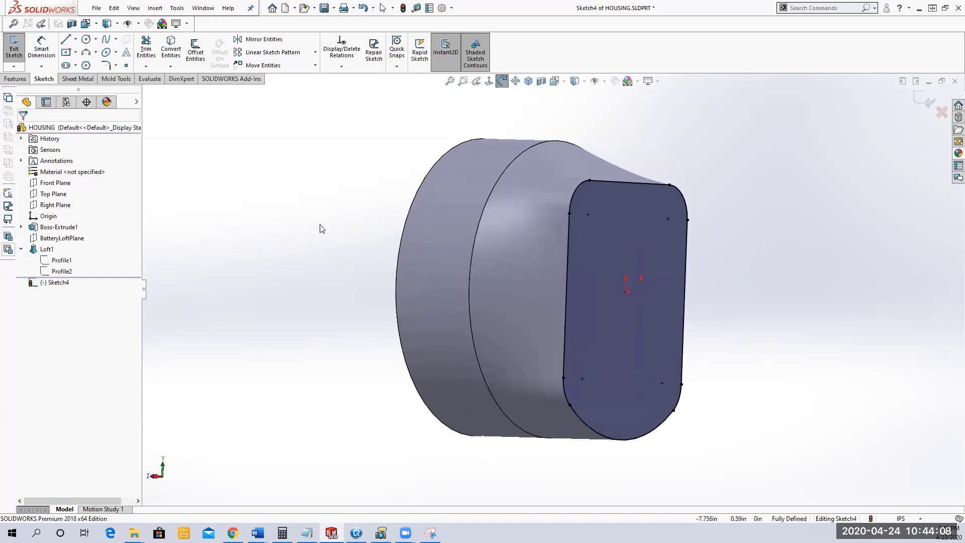
{"action": "left_click", "coordinate": [383, 7]}
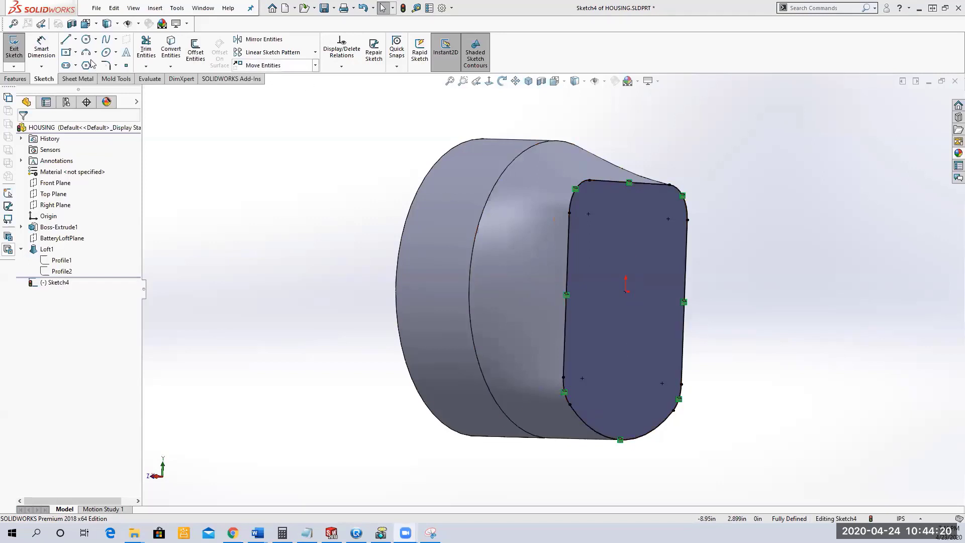
- Extrude the converted outline 4.4 in away from the loft as a merged blind boss and save the part
{"action": "left_click", "coordinate": [16, 79]}
{"action": "left_click", "coordinate": [15, 51]}
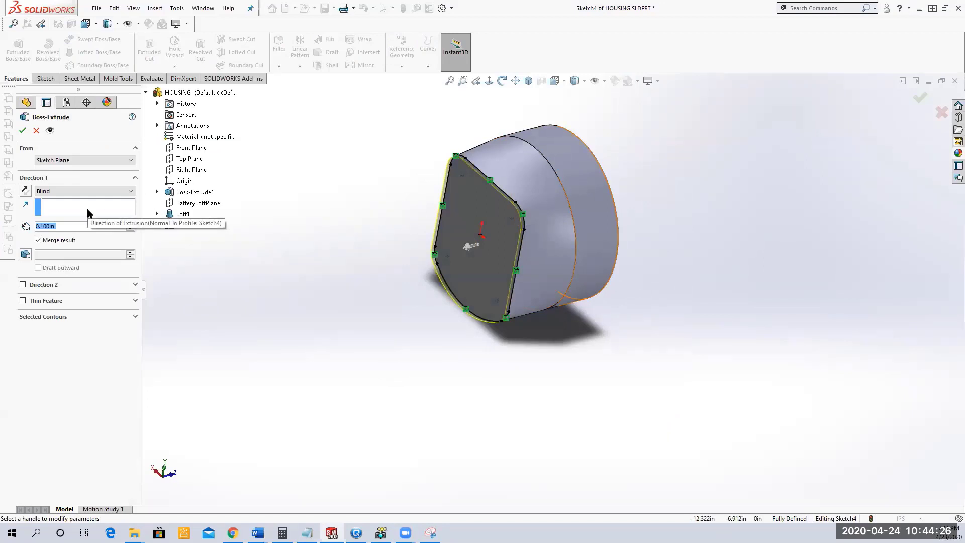
{"action": "type", "text": "4.4"}
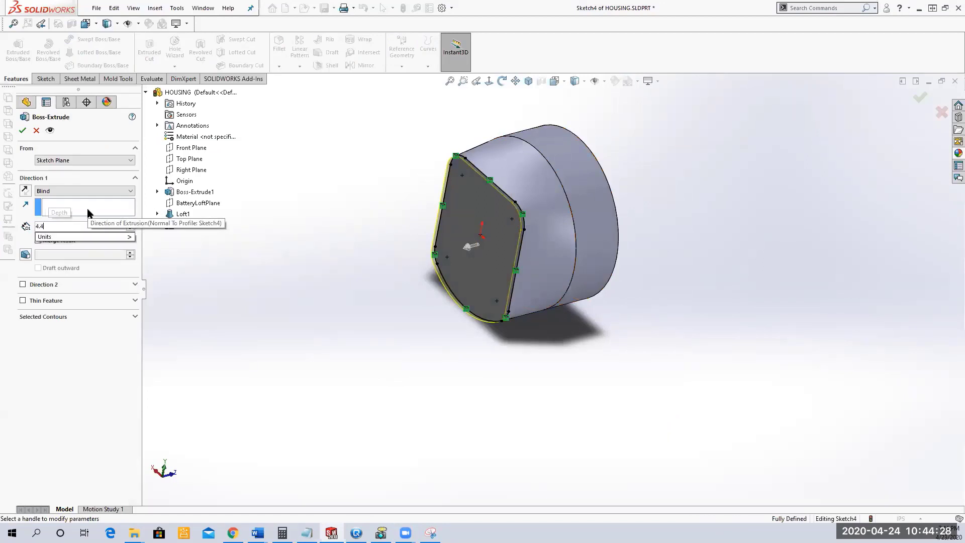
{"action": "key", "text": "Return"}
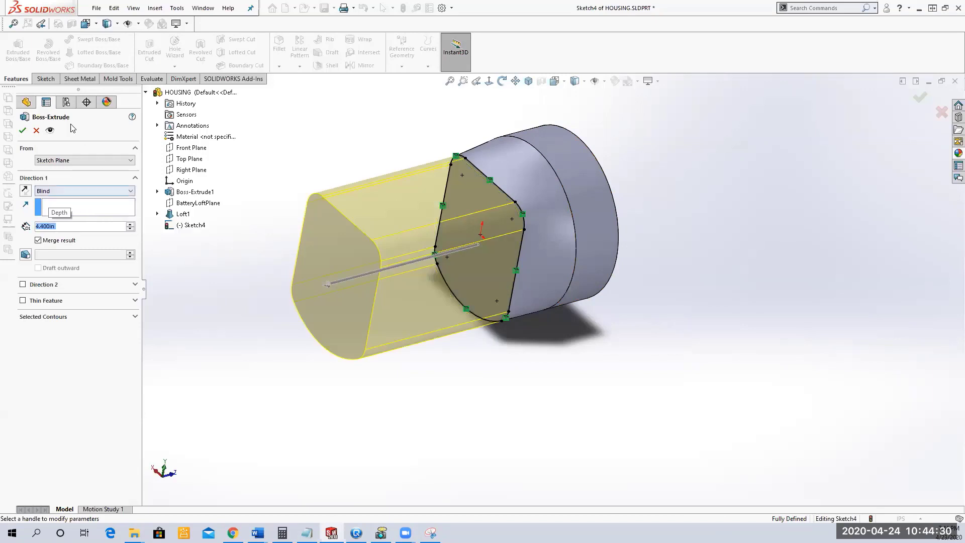
{"action": "left_click", "coordinate": [22, 130]}
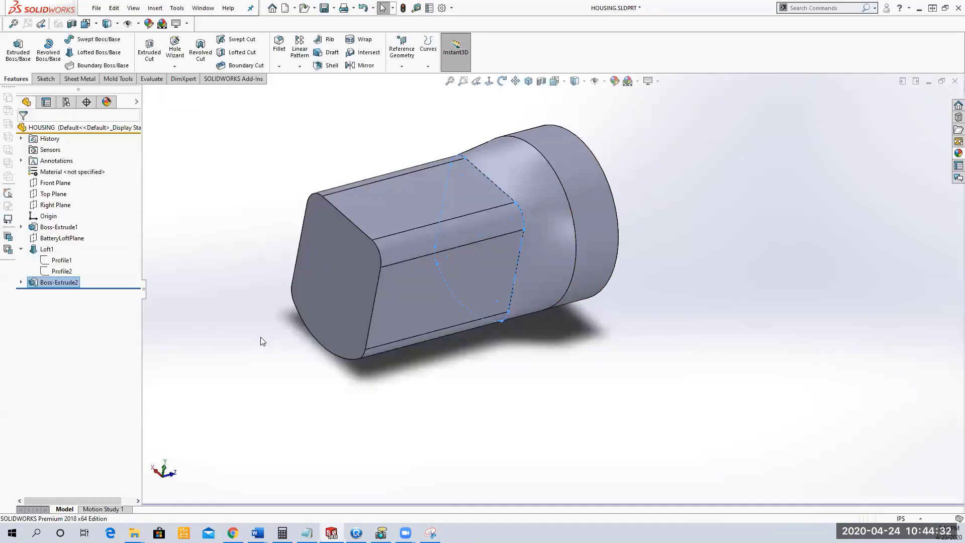
{"action": "middle_click_drag", "start_coordinate": [484, 382], "coordinate": [393, 371]}
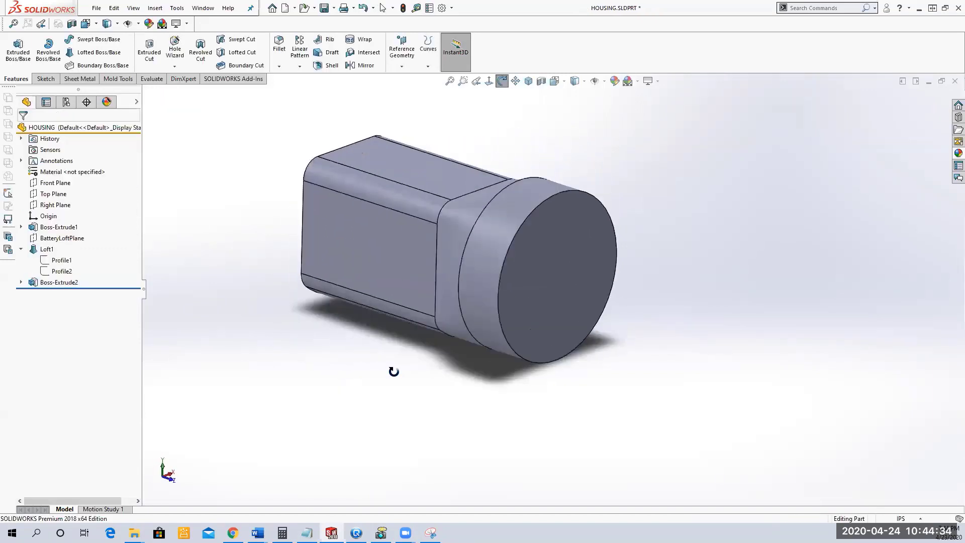
{"action": "left_click", "coordinate": [324, 8]}
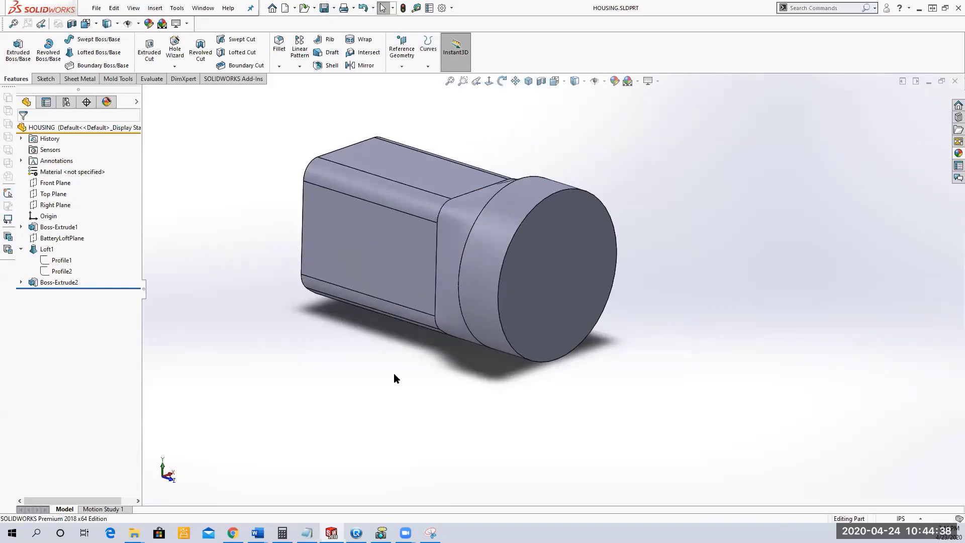
- Edit Boss-Extrude2 to add a 1-degree inward draft and save the part
{"action": "middle_click_drag", "start_coordinate": [394, 376], "coordinate": [475, 377]}
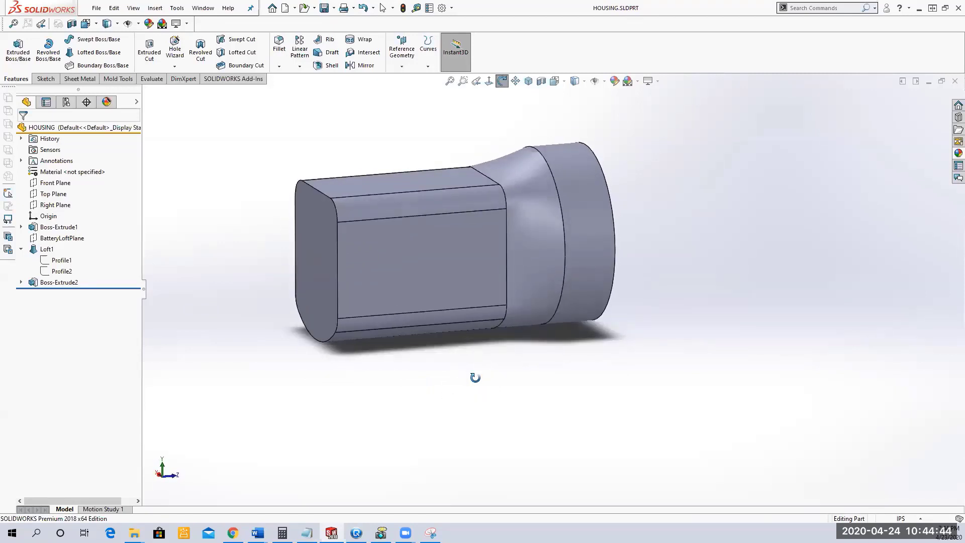
{"action": "middle_click_drag", "start_coordinate": [465, 376], "coordinate": [393, 319]}
{"action": "key", "text": "Escape"}
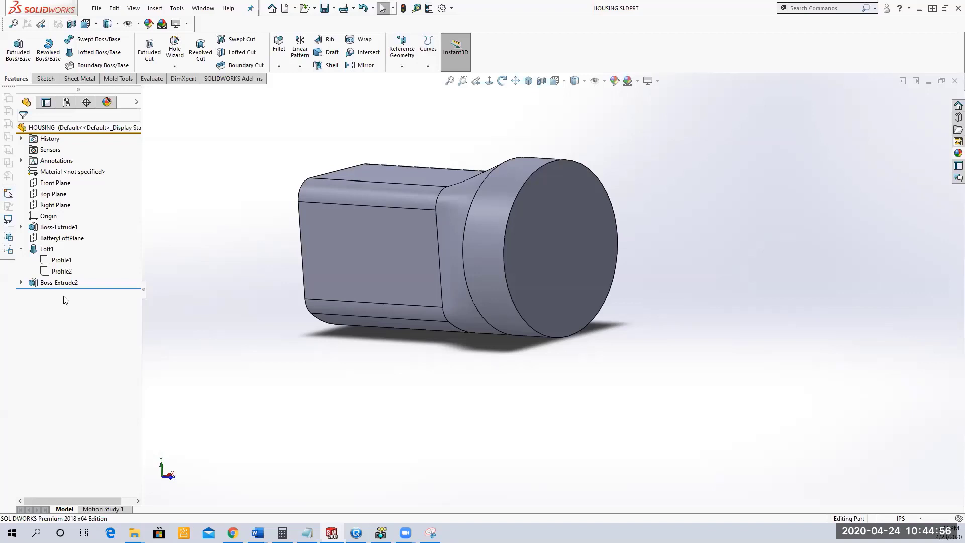
{"action": "left_click", "coordinate": [58, 282]}
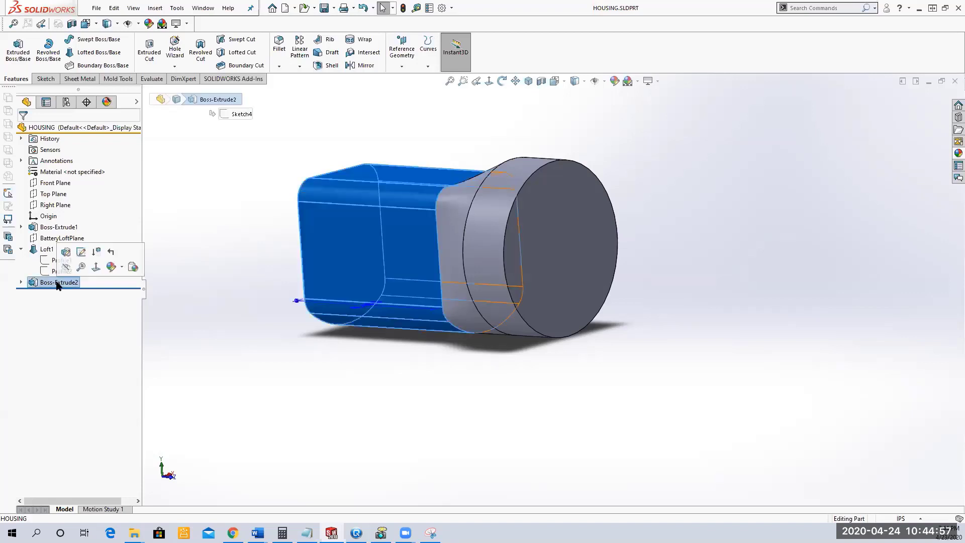
{"action": "left_click", "coordinate": [66, 251]}
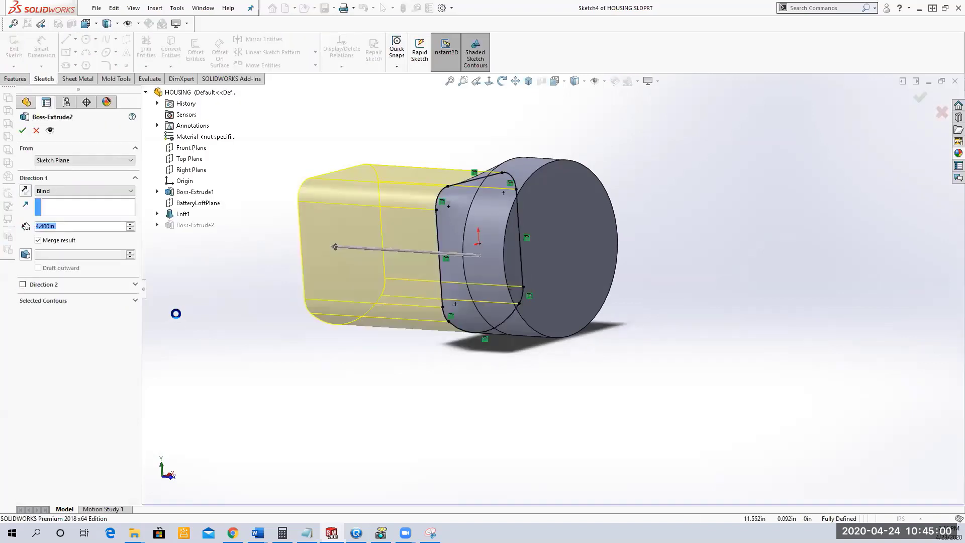
{"action": "left_click", "coordinate": [25, 254]}
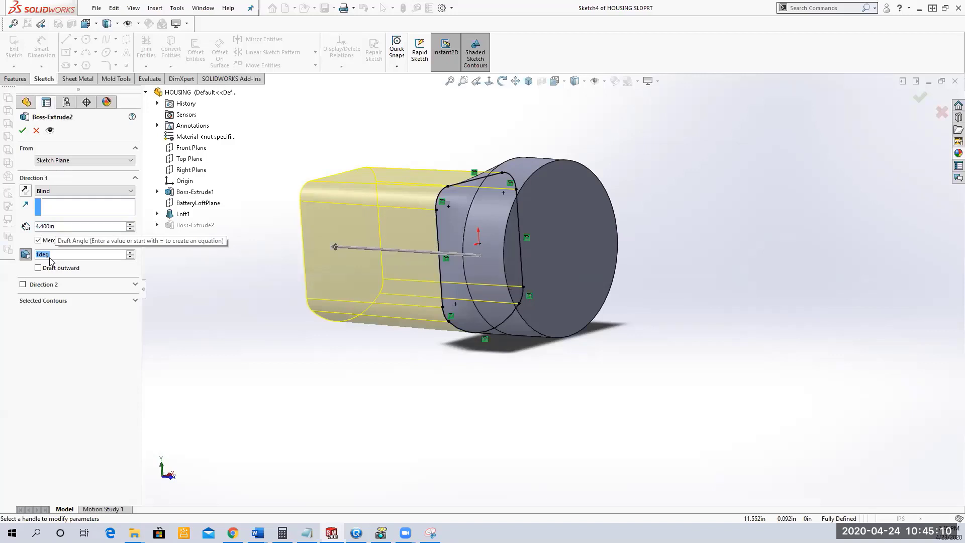
{"action": "left_click", "coordinate": [22, 130]}
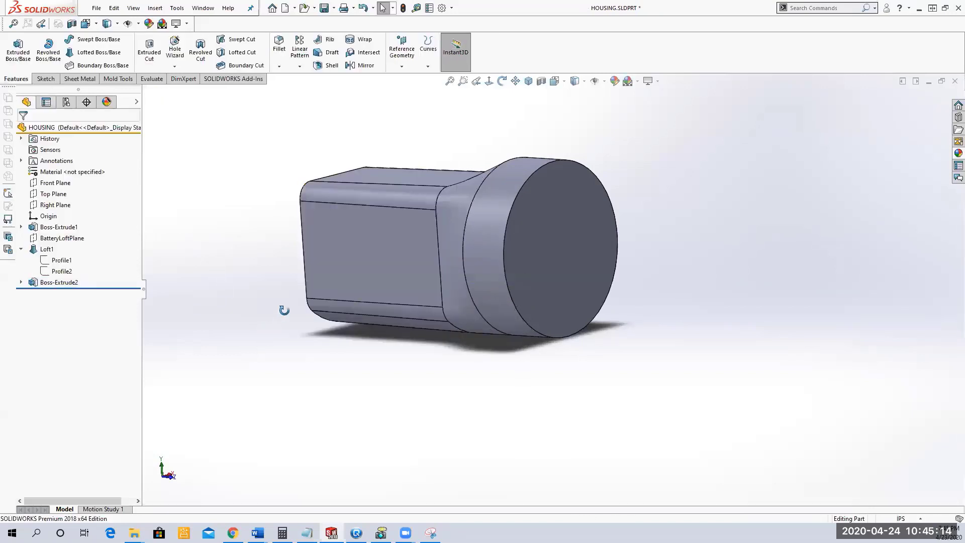
{"action": "middle_click_drag", "start_coordinate": [282, 308], "coordinate": [296, 340]}
{"action": "left_click", "coordinate": [324, 8]}
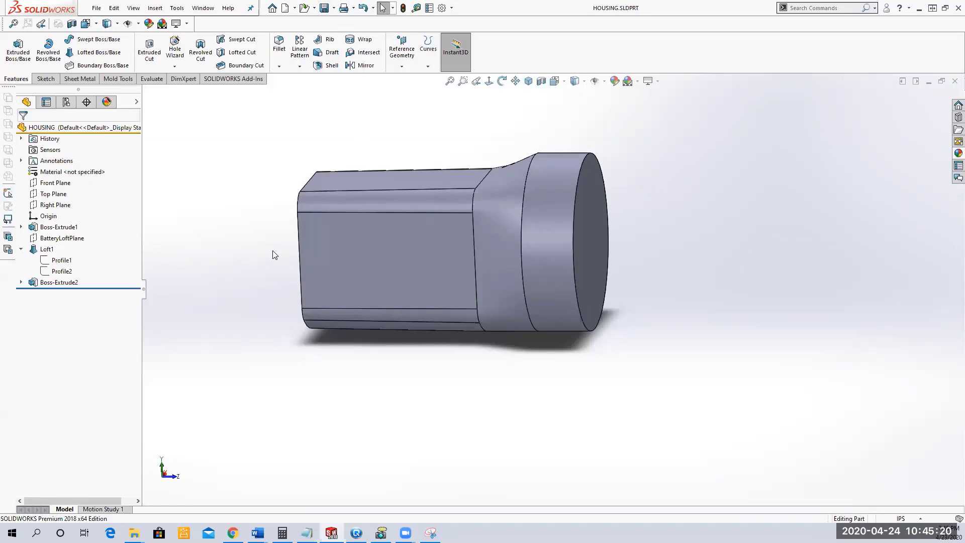
{"action": "middle_click", "coordinate": [306, 244]}
{"action": "middle_click_drag", "start_coordinate": [305, 244], "coordinate": [273, 260]}
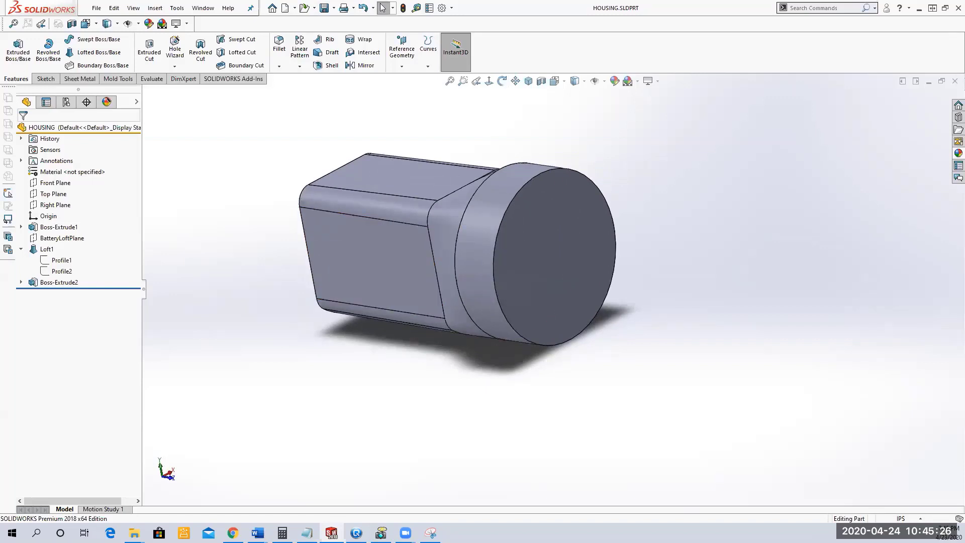
{"action": "left_click_drag", "start_coordinate": [718, 239], "coordinate": [560, 247]}
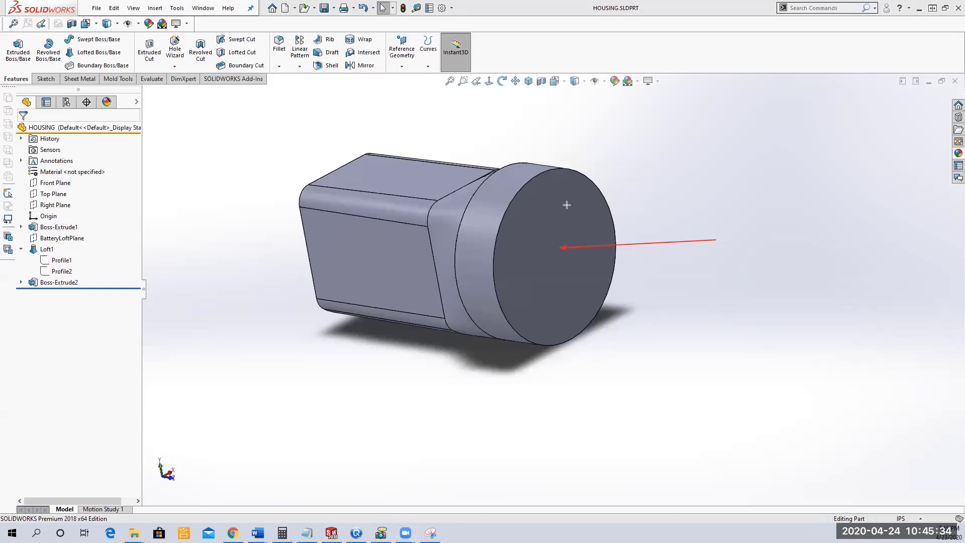
{"action": "left_click_drag", "start_coordinate": [568, 205], "coordinate": [559, 289]}
{"action": "left_click_drag", "start_coordinate": [522, 245], "coordinate": [603, 249]}
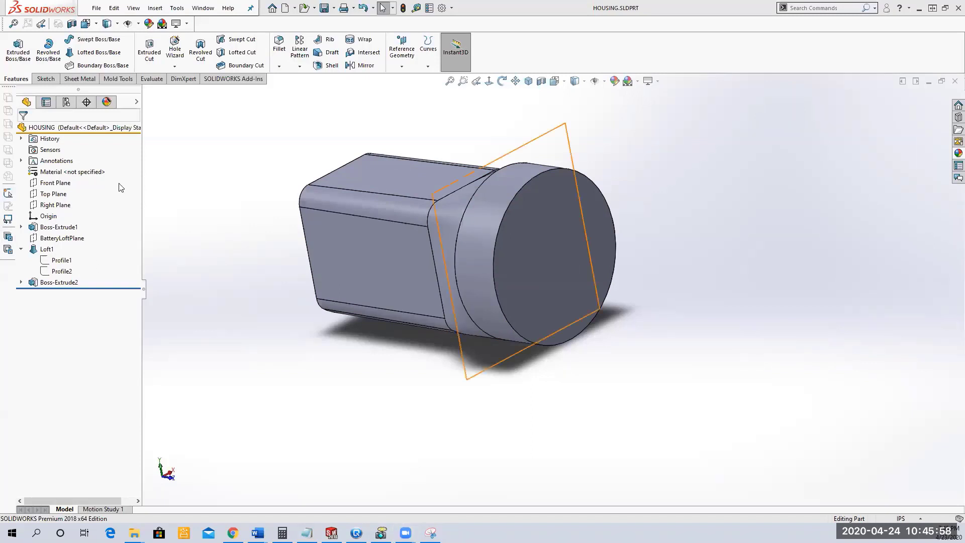
- Shell the housing with a 0.1 in wall thickness, removing the large circular end face, and save the part
{"action": "left_click", "coordinate": [568, 233]}
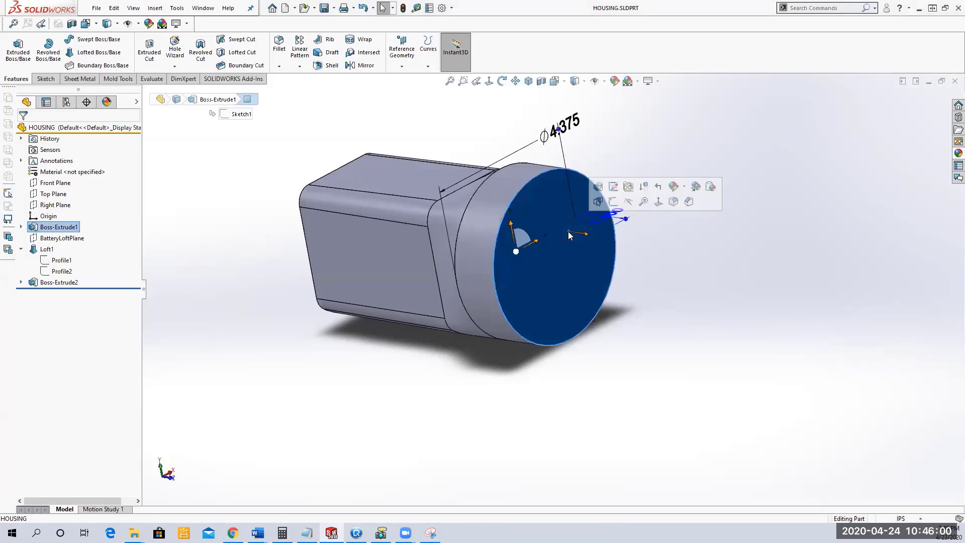
{"action": "left_click", "coordinate": [316, 67]}
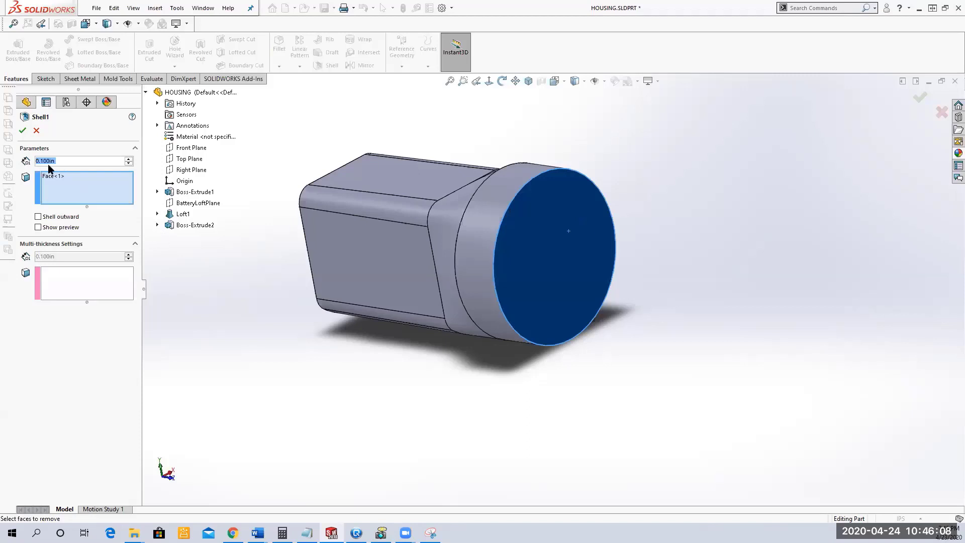
{"action": "left_click", "coordinate": [24, 132]}
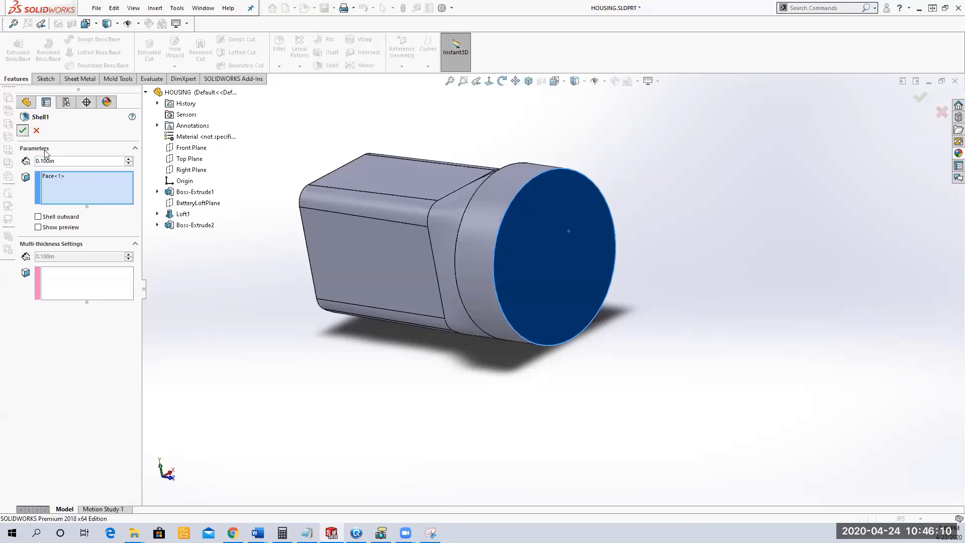
{"action": "mouse_move", "coordinate": [300, 317]}
{"action": "middle_mouse_down"}
{"action": "mouse_move", "coordinate": [248, 334]}
{"action": "mouse_move", "coordinate": [265, 319]}
{"action": "mouse_move", "coordinate": [293, 328]}
{"action": "mouse_move", "coordinate": [308, 316]}
{"action": "middle_mouse_up"}
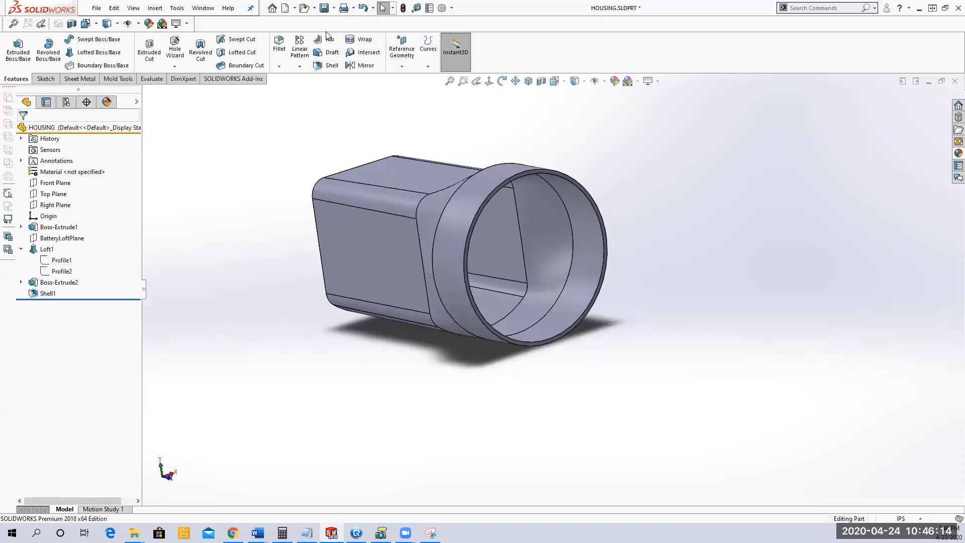
{"action": "left_click", "coordinate": [324, 8]}
{"action": "middle_click_drag", "start_coordinate": [280, 257], "coordinate": [251, 277]}
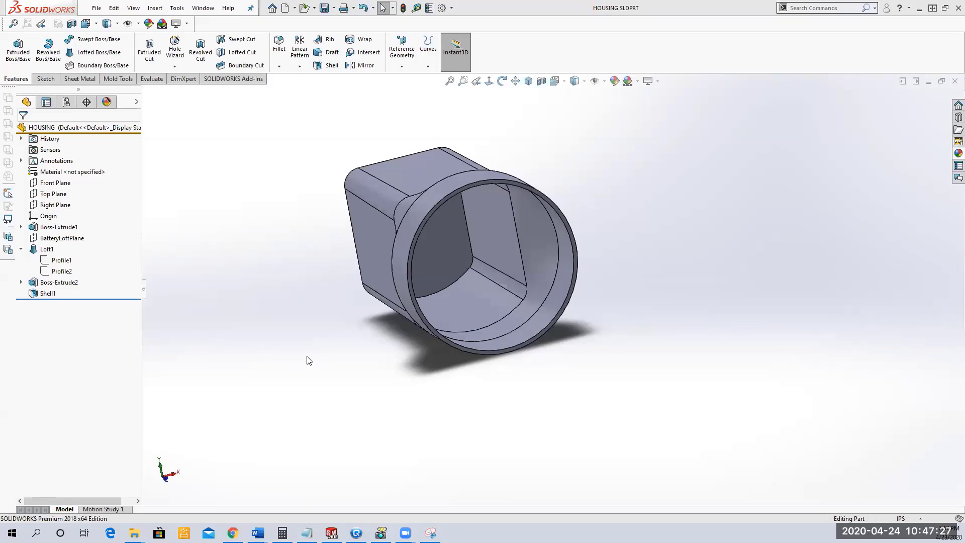
{"action": "middle_click_drag", "start_coordinate": [309, 361], "coordinate": [345, 363]}
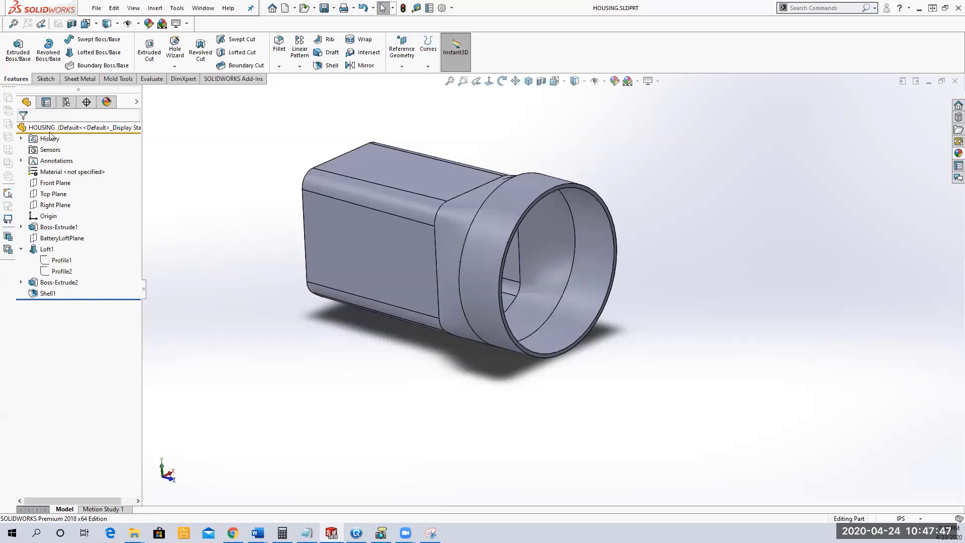
- Start a new sketch on the Front Plane
{"action": "left_click", "coordinate": [79, 186]}
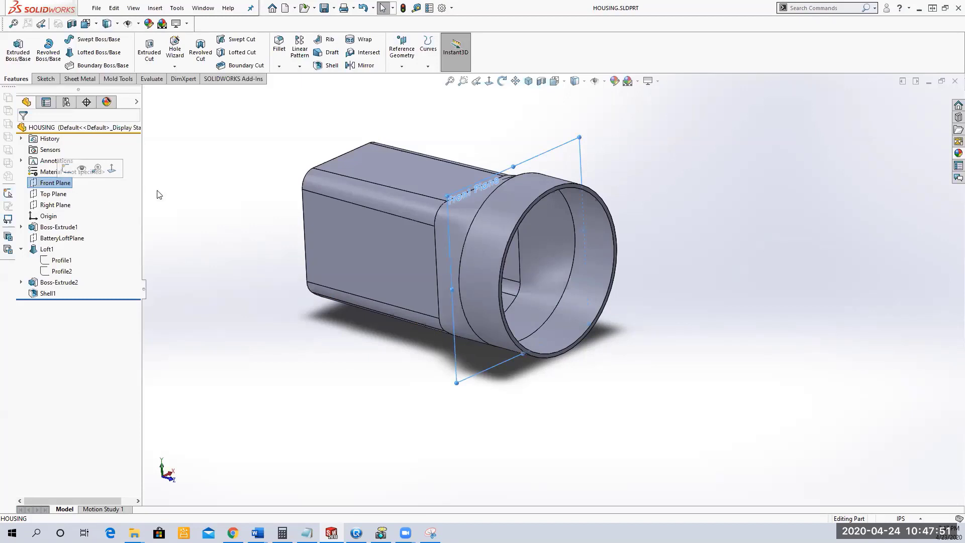
{"action": "middle_click_drag", "start_coordinate": [268, 318], "coordinate": [285, 304]}
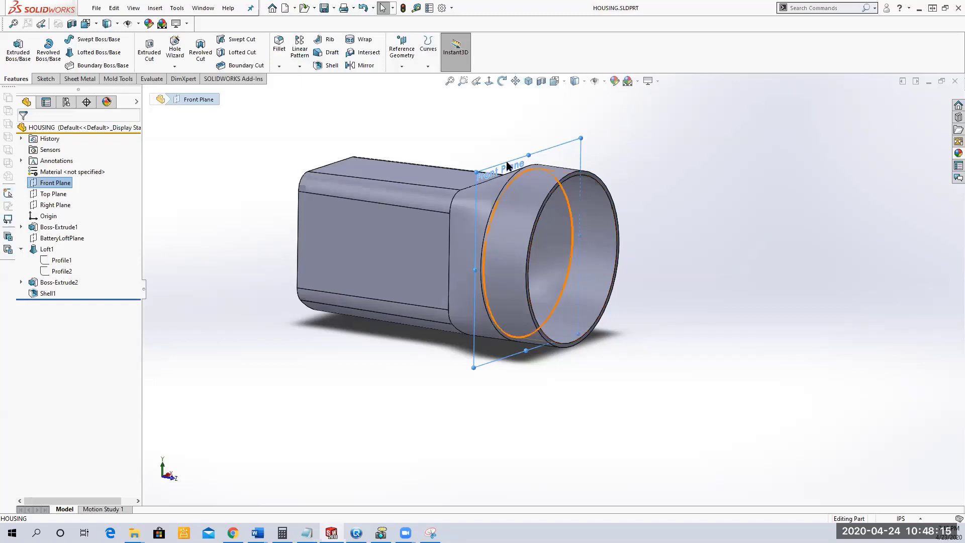
{"action": "right_click", "coordinate": [54, 185]}
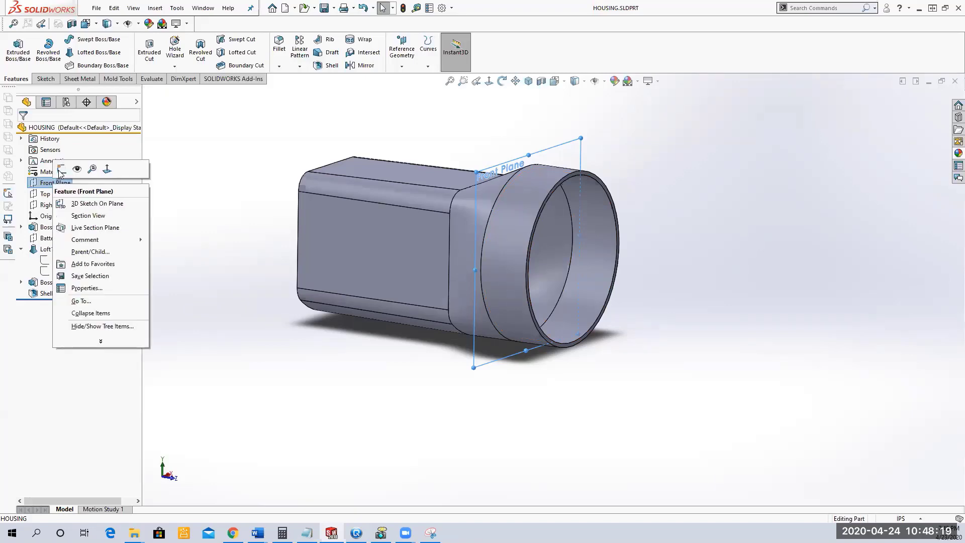
{"action": "left_click", "coordinate": [59, 168]}
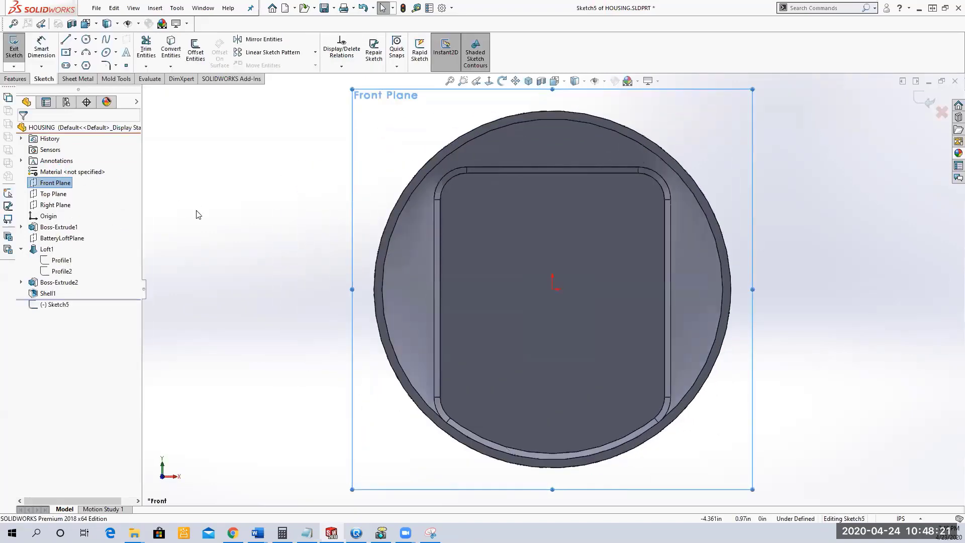
- Convert the inner circular edge of the housing's open end into a sketch circle on the Front Plane
{"action": "key", "text": "ctrl+7"}
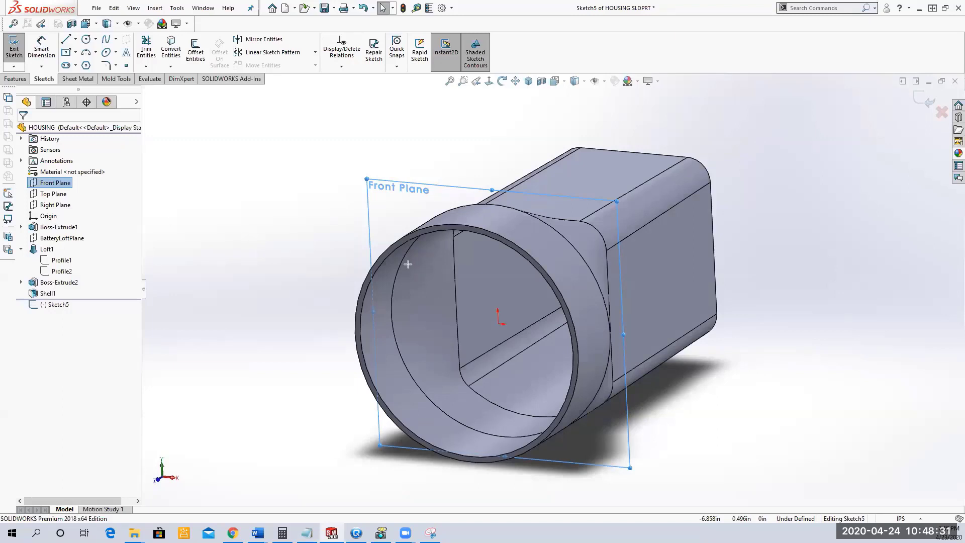
{"action": "left_click", "coordinate": [441, 295]}
{"action": "left_click", "coordinate": [398, 251]}
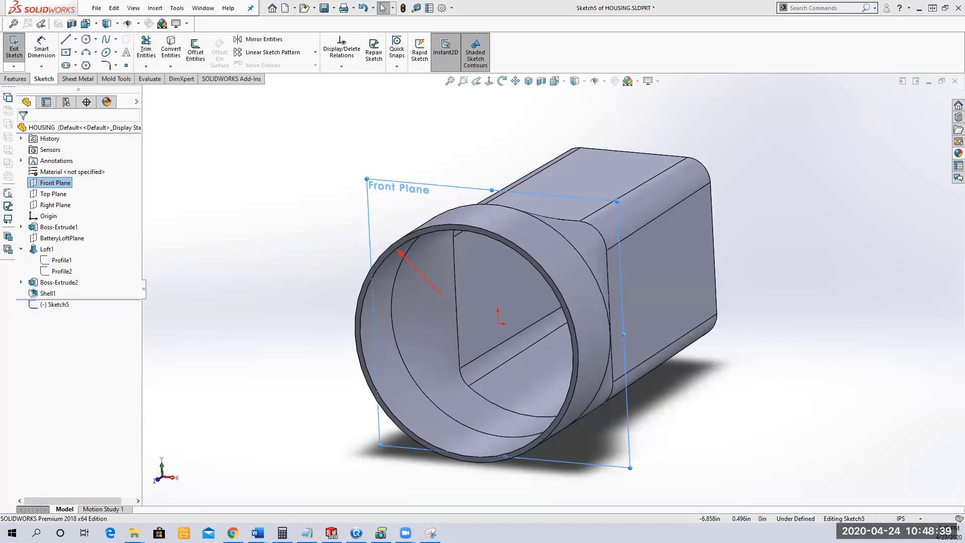
{"action": "key", "text": "Escape"}
{"action": "left_click", "coordinate": [373, 244]}
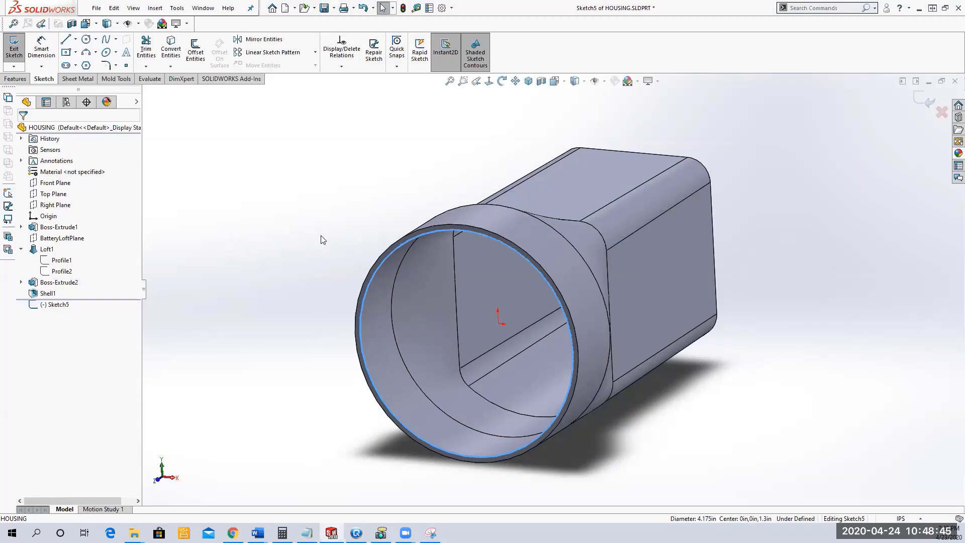
{"action": "left_click", "coordinate": [172, 50]}
{"action": "mouse_move", "coordinate": [280, 188]}
{"action": "middle_mouse_down"}
{"action": "mouse_move", "coordinate": [237, 214]}
{"action": "mouse_move", "coordinate": [278, 197]}
{"action": "mouse_move", "coordinate": [295, 170]}
{"action": "mouse_move", "coordinate": [287, 205]}
{"action": "mouse_move", "coordinate": [283, 152]}
{"action": "mouse_move", "coordinate": [271, 190]}
{"action": "middle_mouse_up"}
{"action": "key", "text": "Escape"}
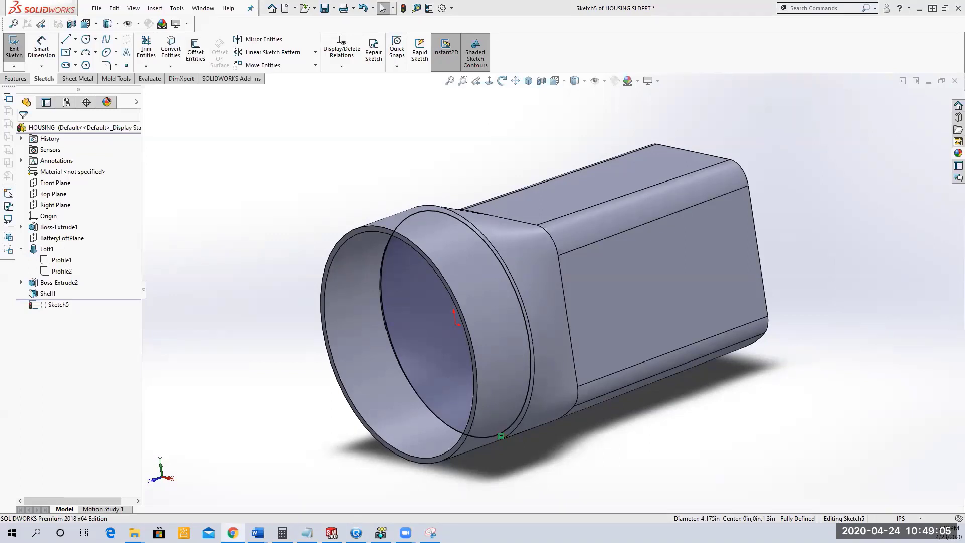
- Sketch a circle about 5.85 in in diameter centred on the origin, surrounding the housing's round end
{"action": "left_click", "coordinate": [488, 81]}
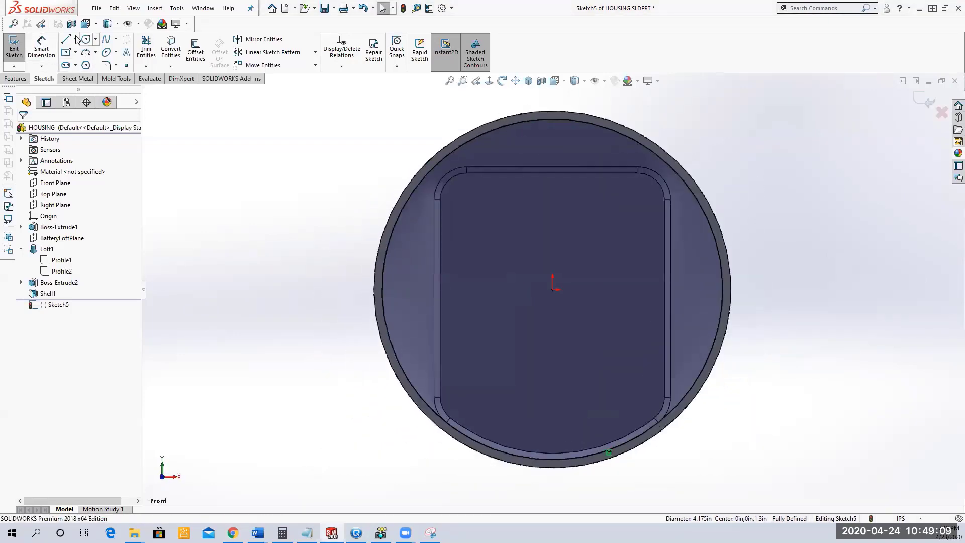
{"action": "left_click", "coordinate": [86, 40]}
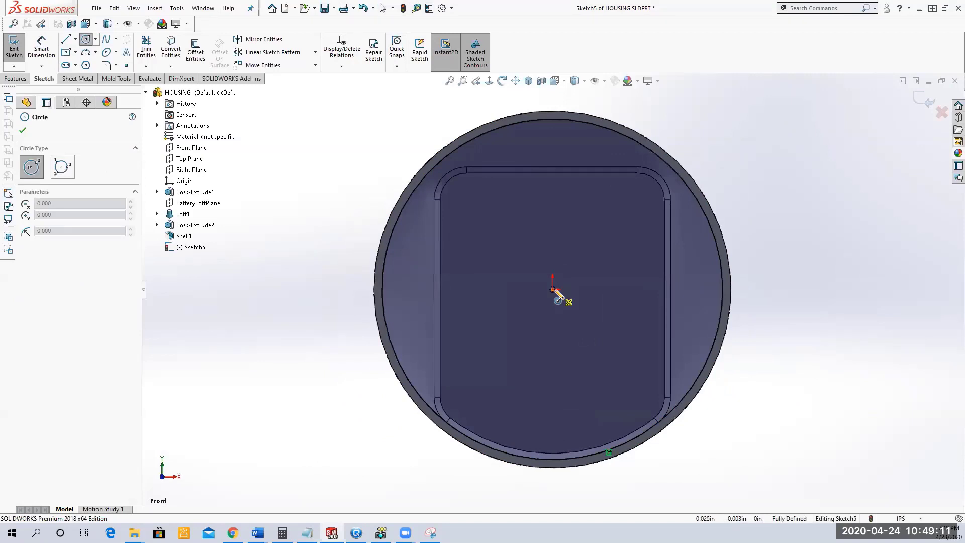
{"action": "left_click", "coordinate": [553, 290]}
{"action": "left_click", "coordinate": [751, 160]}
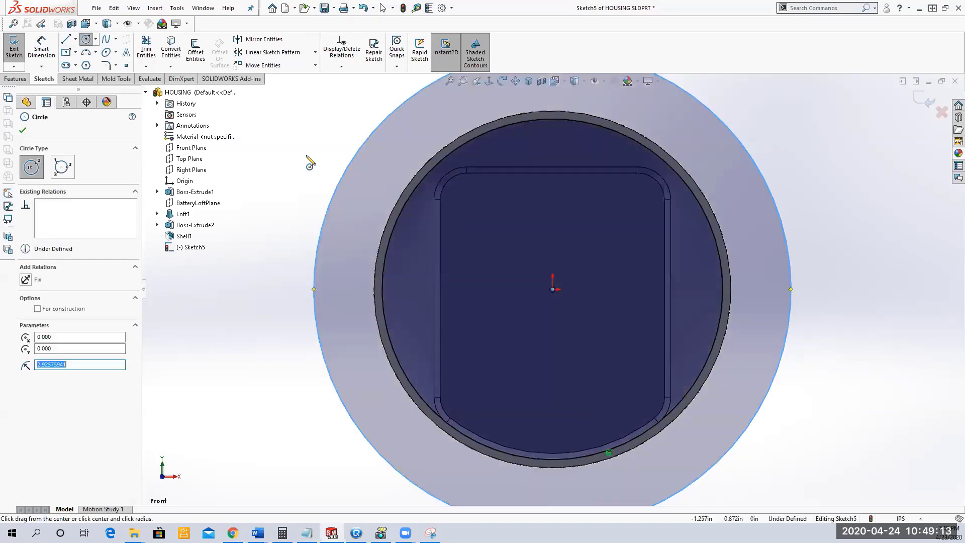
- Add a diameter dimension to the outer sketch circle
{"action": "right_click", "coordinate": [307, 154]}
{"action": "left_click", "coordinate": [402, 132]}
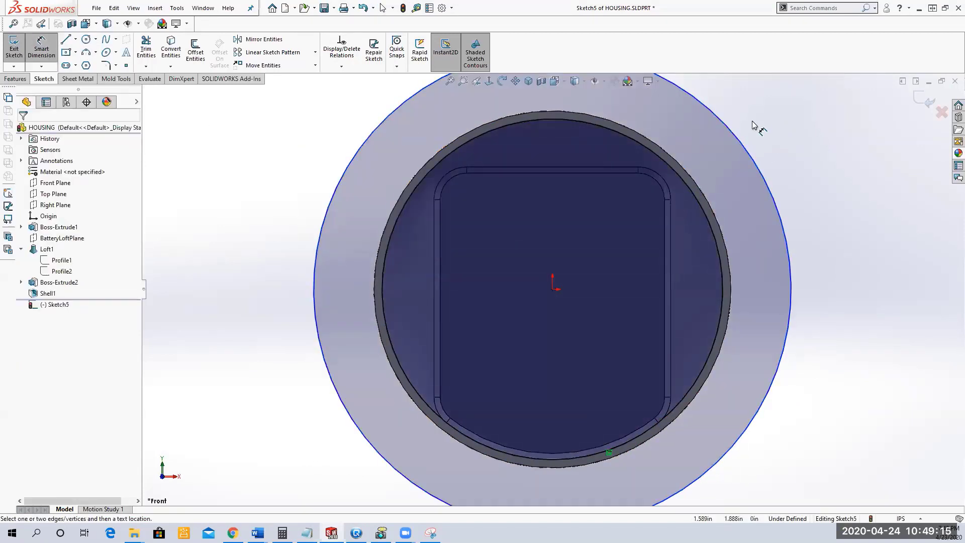
{"action": "left_click", "coordinate": [729, 128]}
{"action": "left_click", "coordinate": [787, 99]}
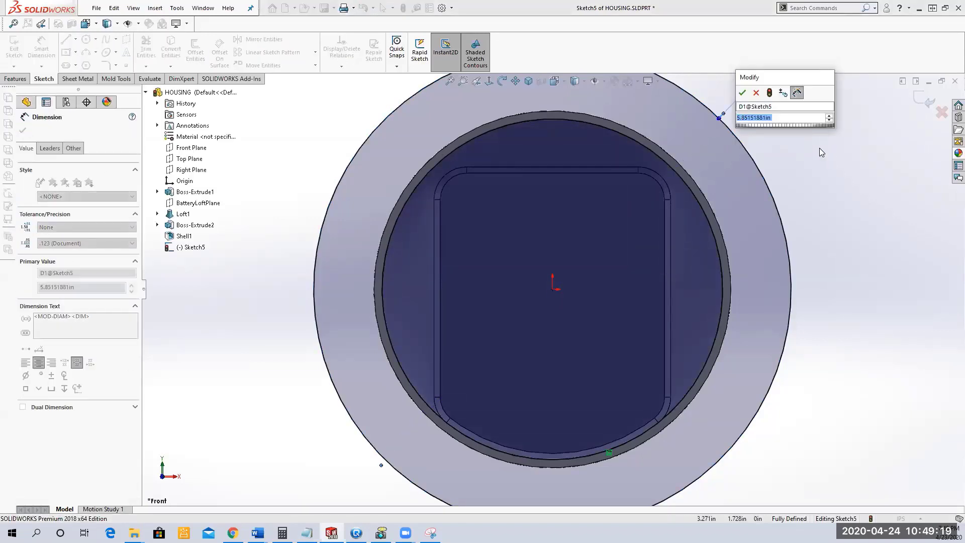
- Set the diameter of the outer flange circle to 5.125 in and finish dimensioning
{"action": "type", "text": "5"}
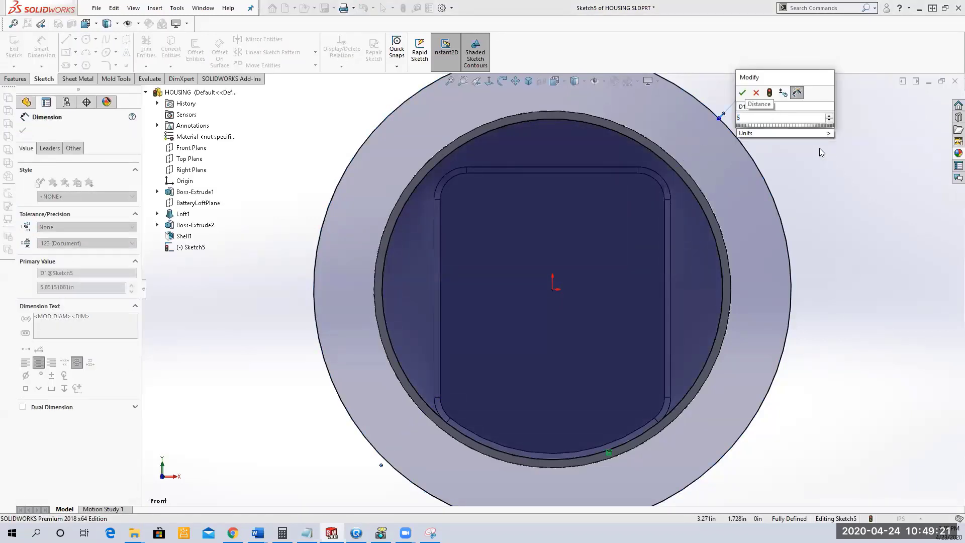
{"action": "type", "text": ".124"}
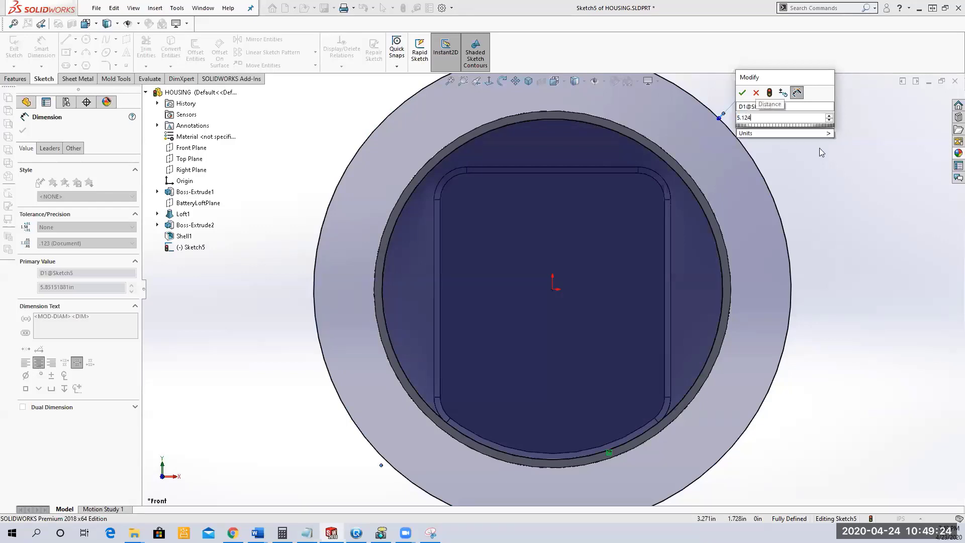
{"action": "key", "text": "BackSpace"}
{"action": "type", "text": "5"}
{"action": "key", "text": "Return"}
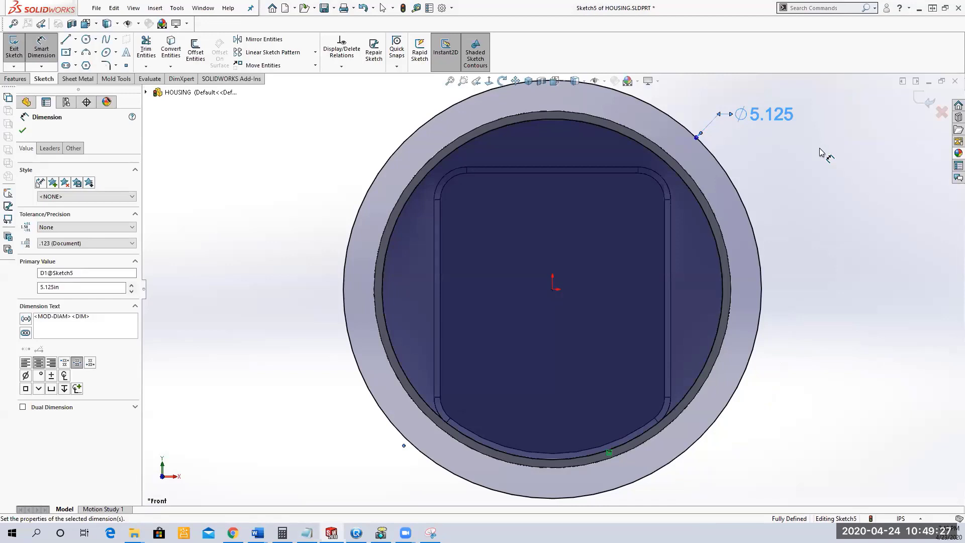
{"action": "right_click", "coordinate": [820, 150]}
{"action": "left_click", "coordinate": [846, 181]}
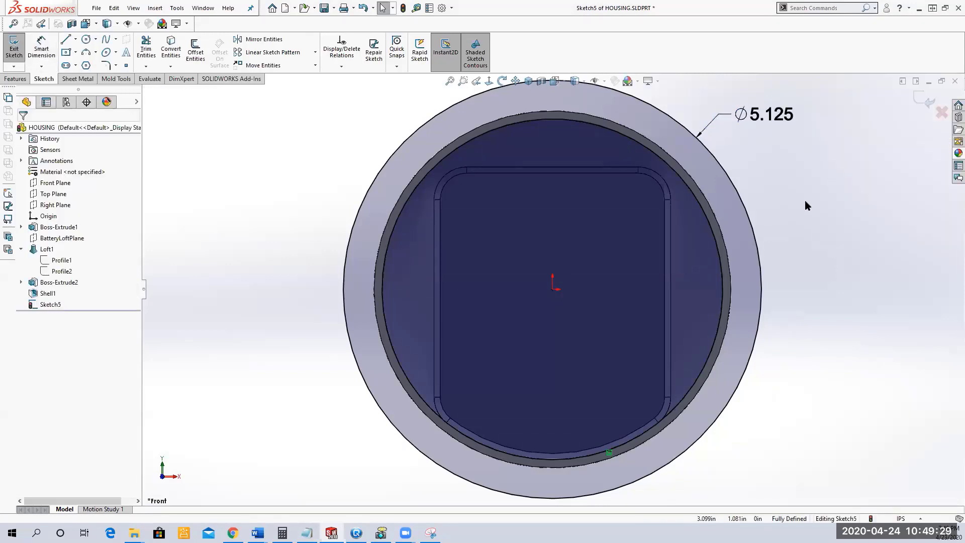
{"action": "middle_click_drag", "start_coordinate": [778, 217], "coordinate": [750, 263]}
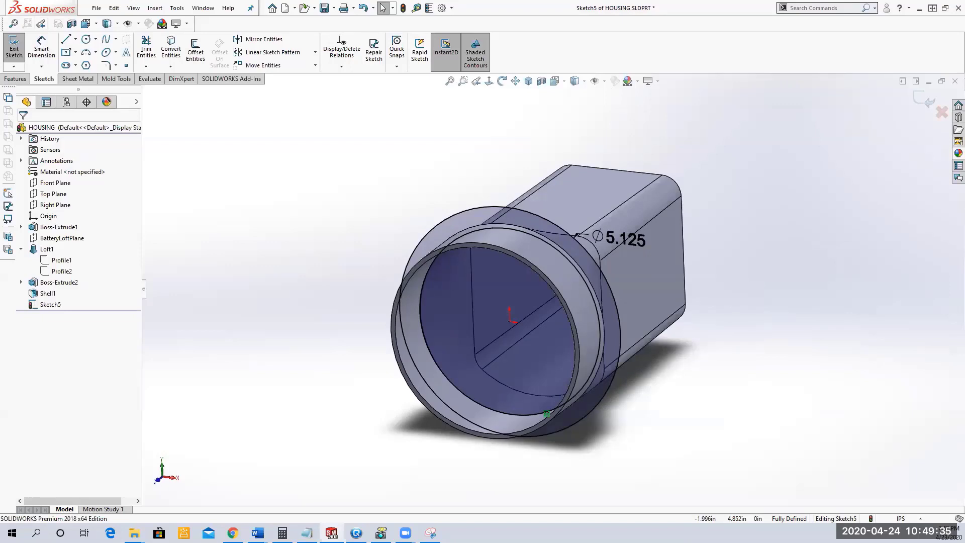
{"action": "left_click_drag", "start_coordinate": [444, 162], "coordinate": [457, 208]}
{"action": "left_click_drag", "start_coordinate": [473, 322], "coordinate": [476, 232]}
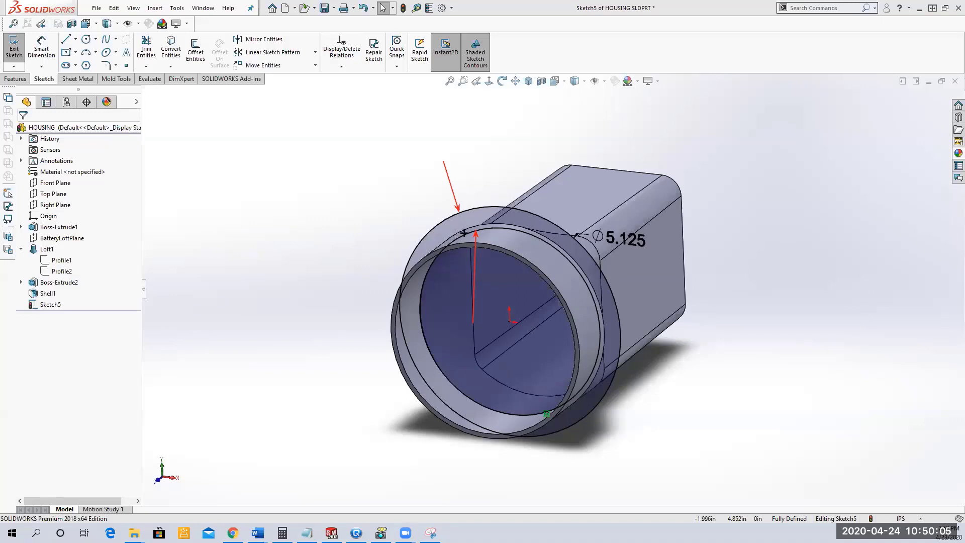
{"action": "left_click_drag", "start_coordinate": [439, 305], "coordinate": [414, 277]}
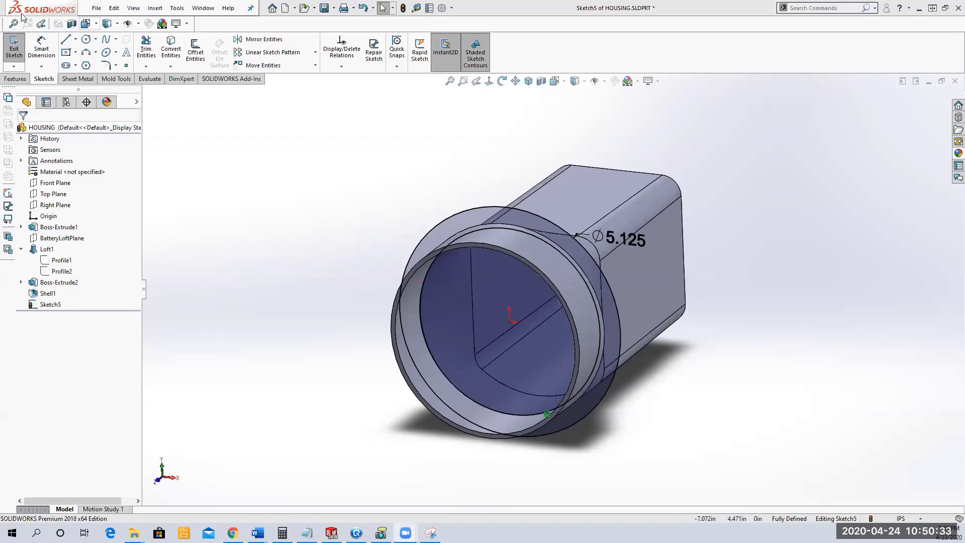
- Extrude the ring sketch around the housing's cylindrical end as a blind boss 0.1 in deep, merged with the body
{"action": "left_click", "coordinate": [14, 50]}
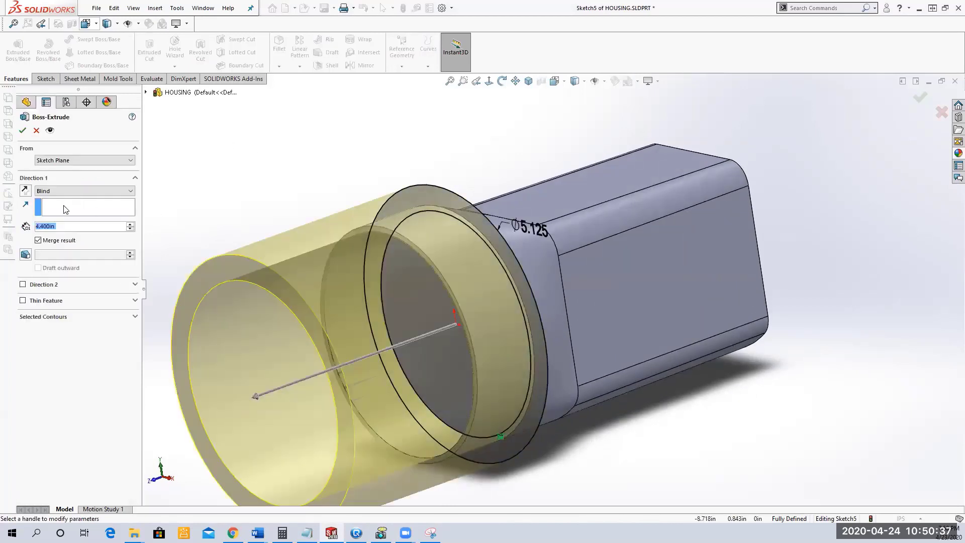
{"action": "left_click", "coordinate": [54, 226]}
{"action": "key", "text": "ctrl+a"}
{"action": "type", "text": ".1"}
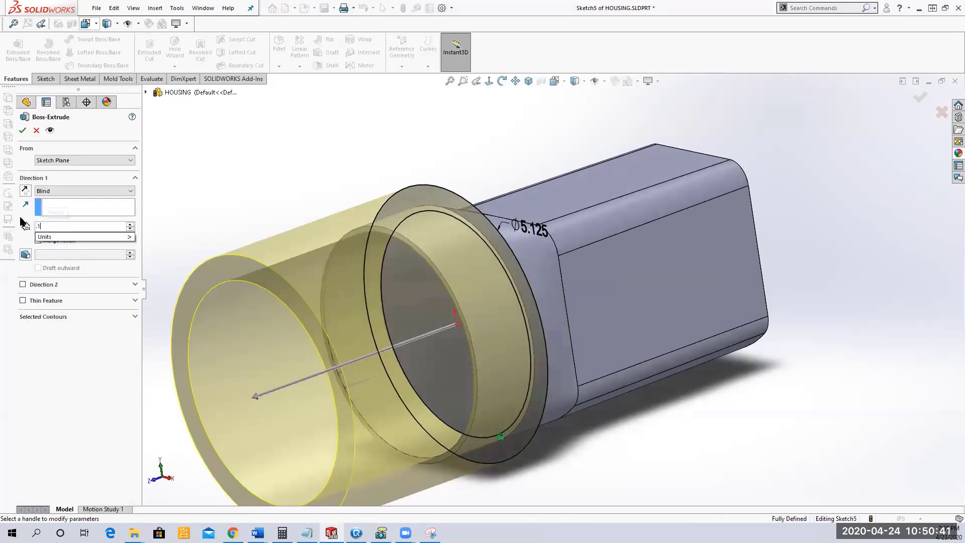
{"action": "key", "text": "Return"}
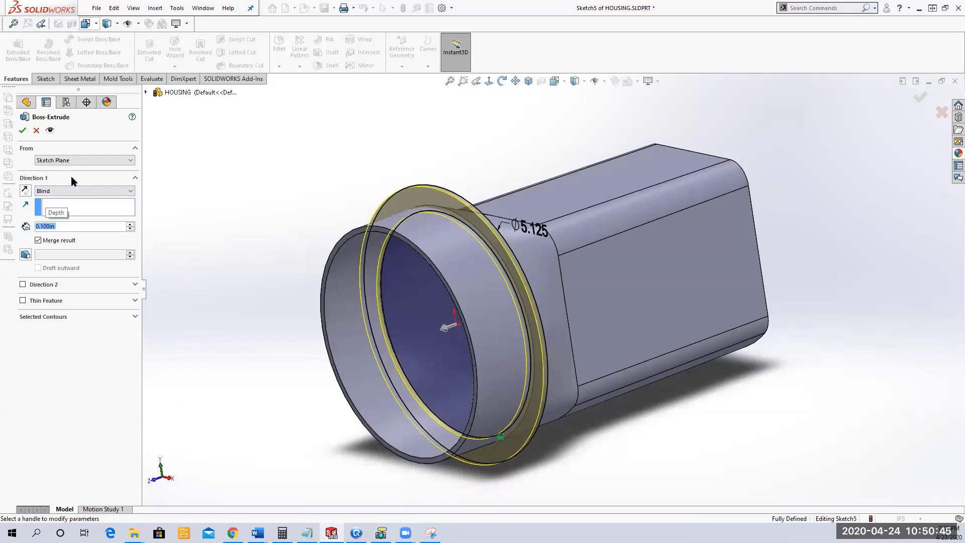
{"action": "left_click", "coordinate": [22, 130]}
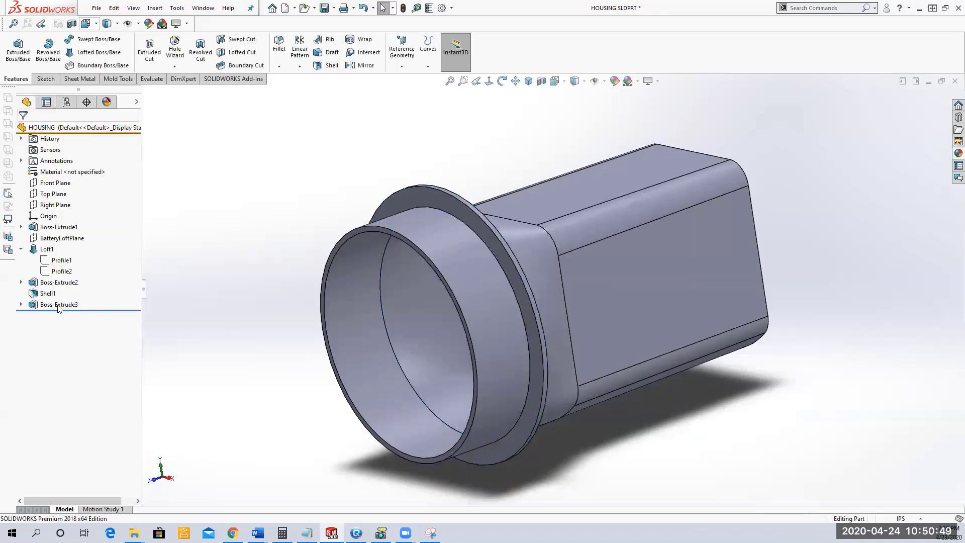
- Rename the new ring extrusion as Flange and save the part
{"action": "left_click", "coordinate": [60, 305]}
{"action": "left_click", "coordinate": [61, 304]}
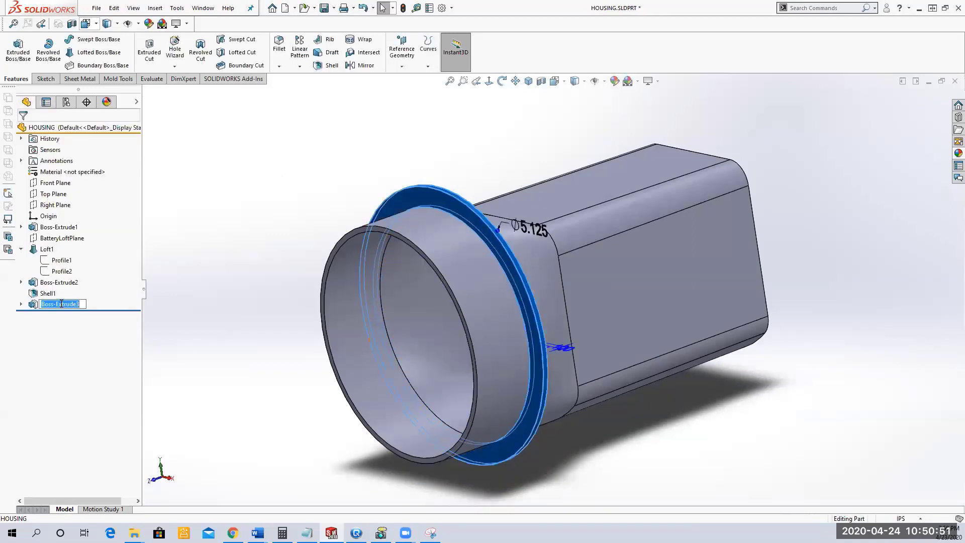
{"action": "type", "text": "Flange"}
{"action": "key", "text": "Return"}
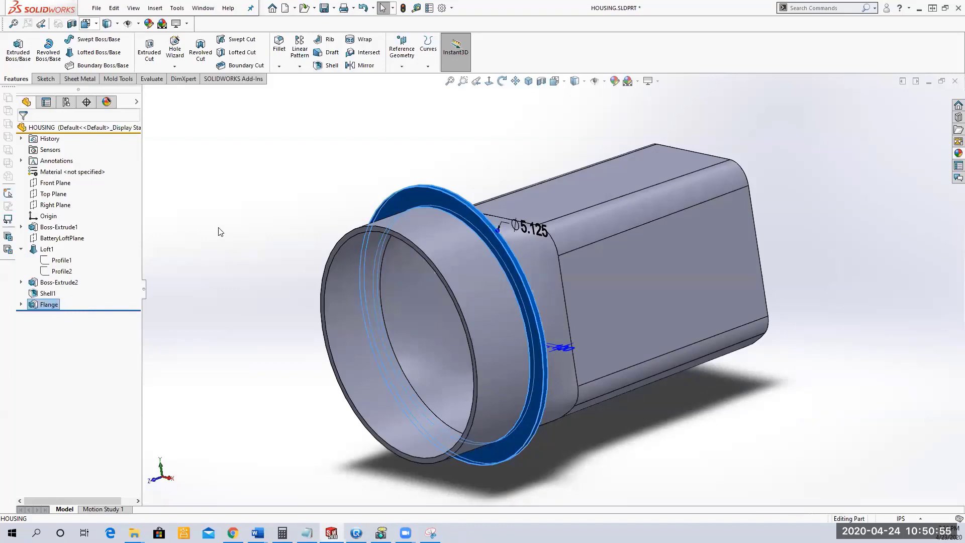
{"action": "left_click", "coordinate": [273, 208]}
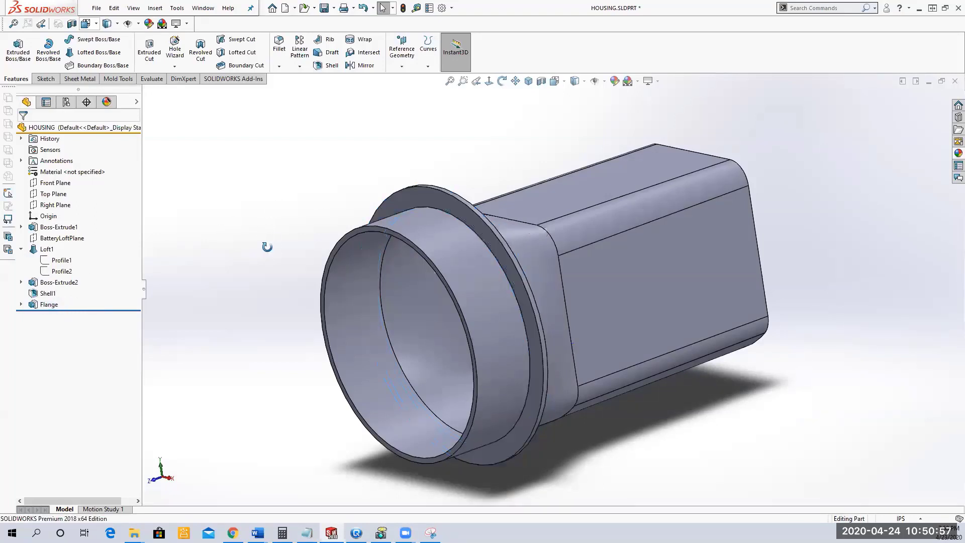
{"action": "middle_click_drag", "start_coordinate": [267, 247], "coordinate": [169, 212]}
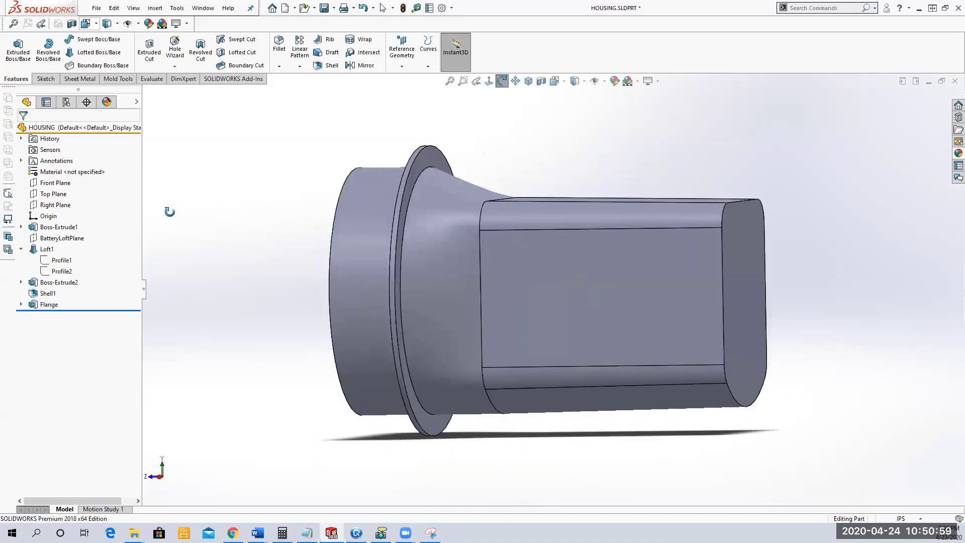
{"action": "left_click", "coordinate": [324, 8]}
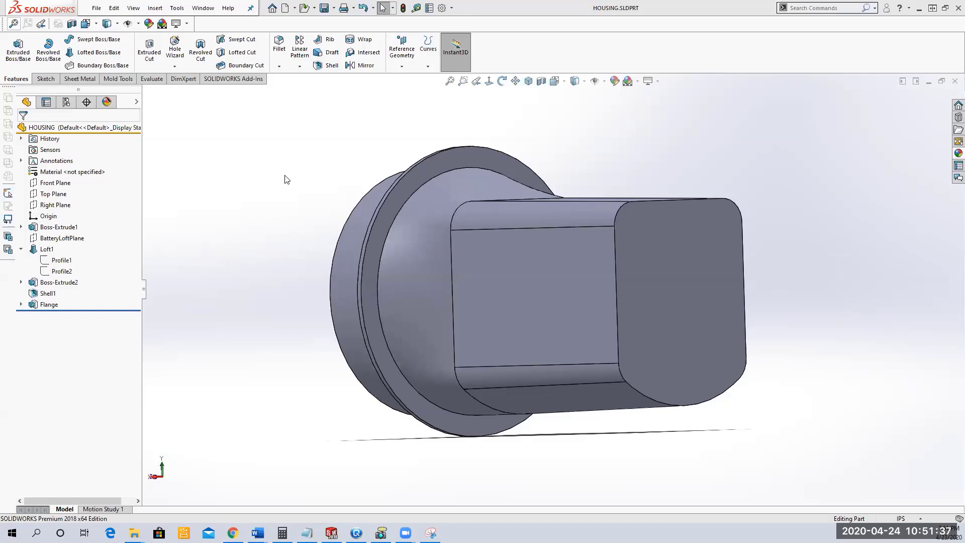
{"action": "middle_click_drag", "start_coordinate": [286, 180], "coordinate": [397, 221]}
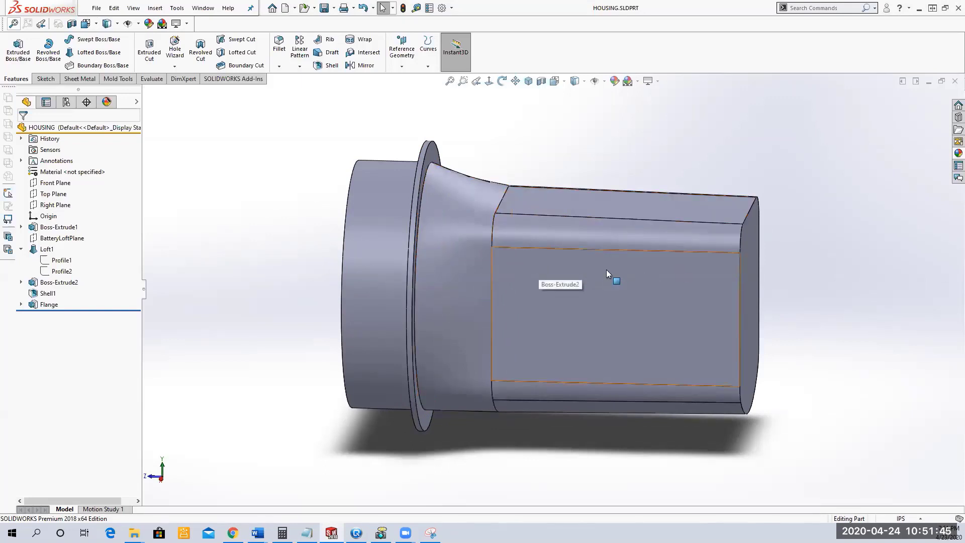
{"action": "left_click", "coordinate": [384, 178]}
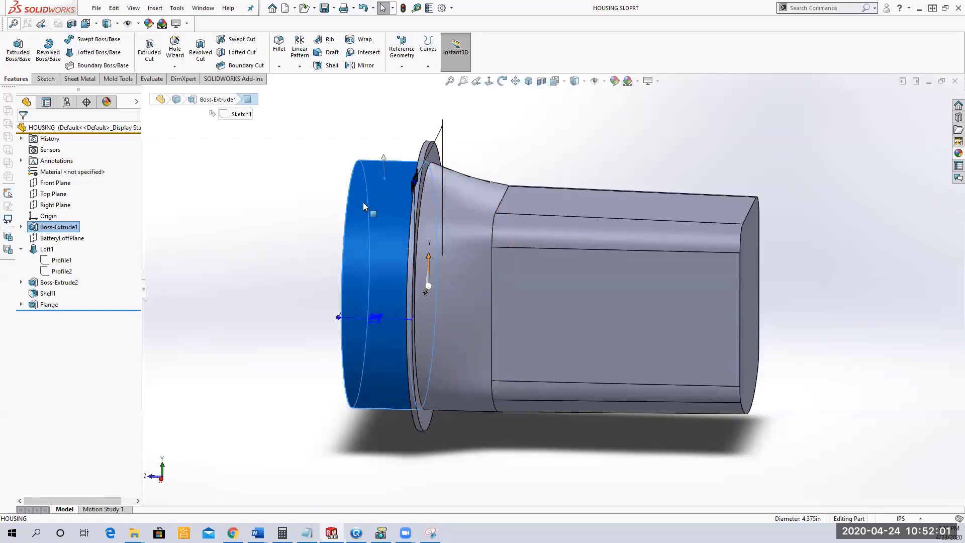
{"action": "left_click", "coordinate": [261, 173]}
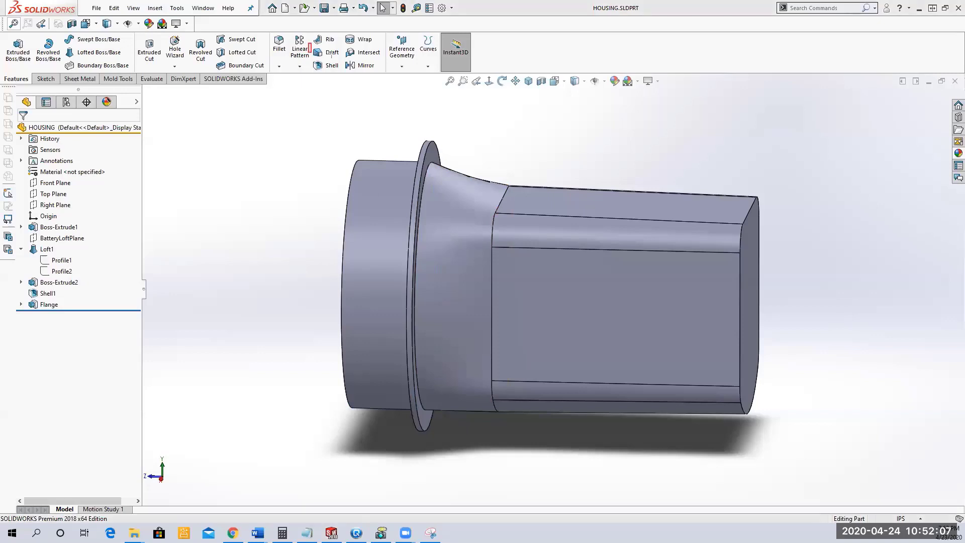
{"action": "left_click_drag", "start_coordinate": [309, 45], "coordinate": [343, 61]}
- Apply a 5-degree draft to the outer cylindrical face ahead of the flange, using the open end's rim face as the neutral plane
{"action": "middle_click_drag", "start_coordinate": [294, 146], "coordinate": [333, 172]}
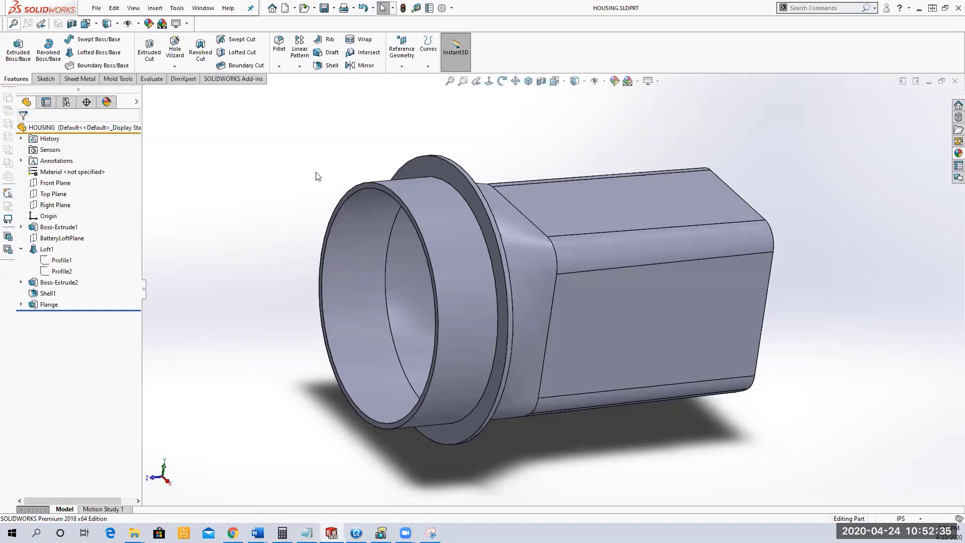
{"action": "left_click", "coordinate": [330, 52]}
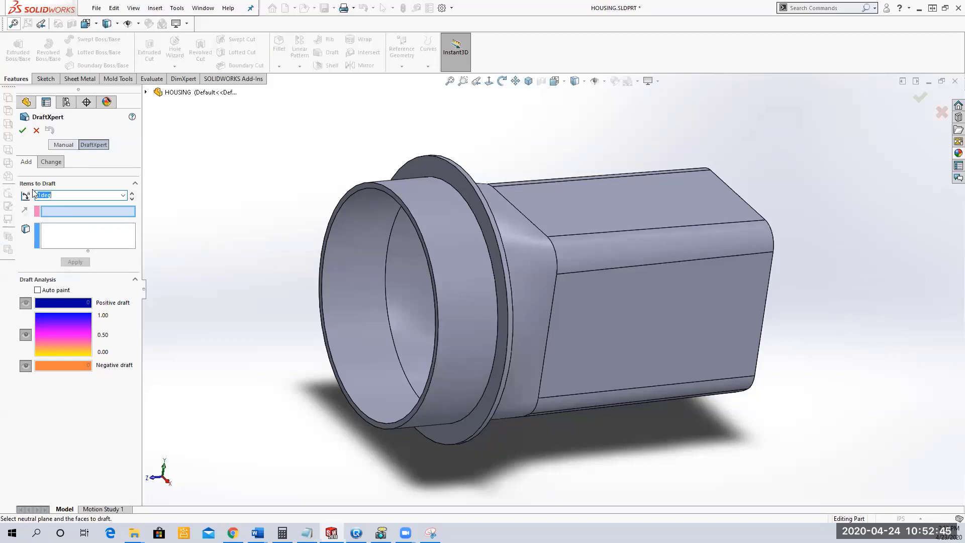
{"action": "type", "text": "5"}
{"action": "key", "text": "Return"}
{"action": "left_click", "coordinate": [360, 187]}
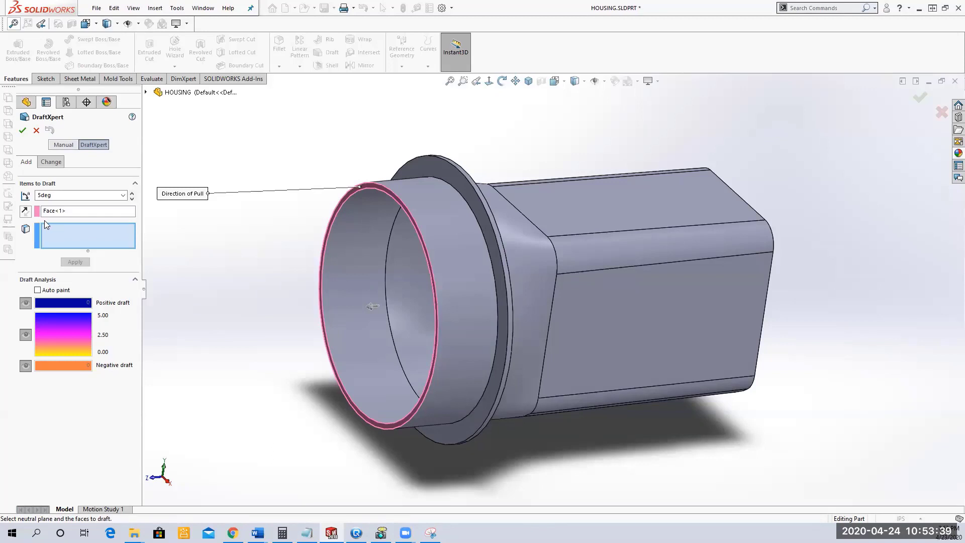
{"action": "left_click", "coordinate": [424, 215]}
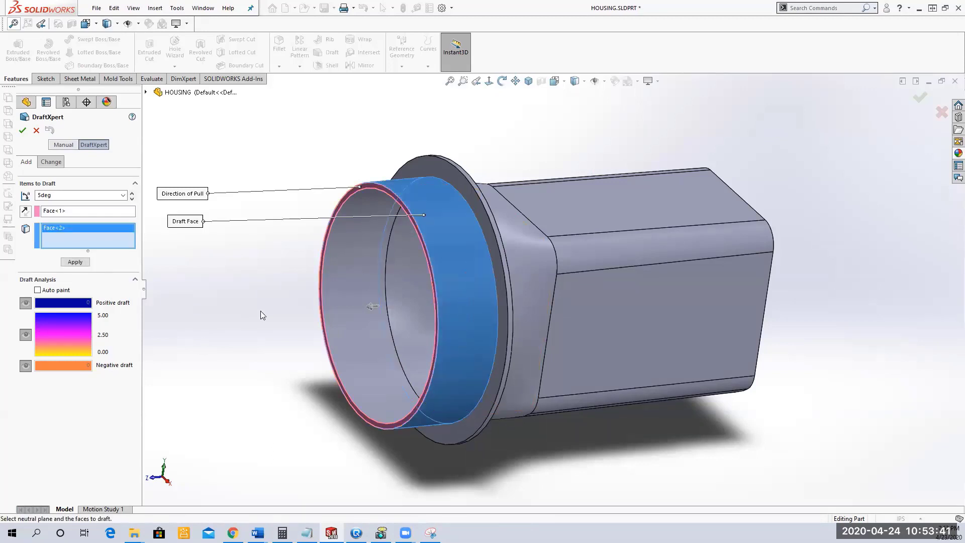
{"action": "middle_click_drag", "start_coordinate": [287, 284], "coordinate": [301, 307]}
{"action": "left_click_drag", "start_coordinate": [221, 257], "coordinate": [375, 141]}
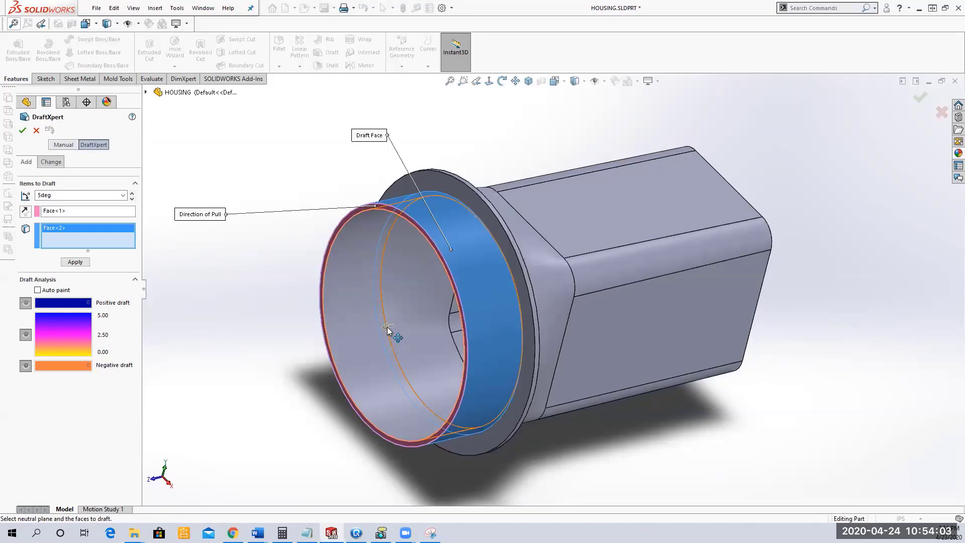
{"action": "left_click", "coordinate": [22, 130]}
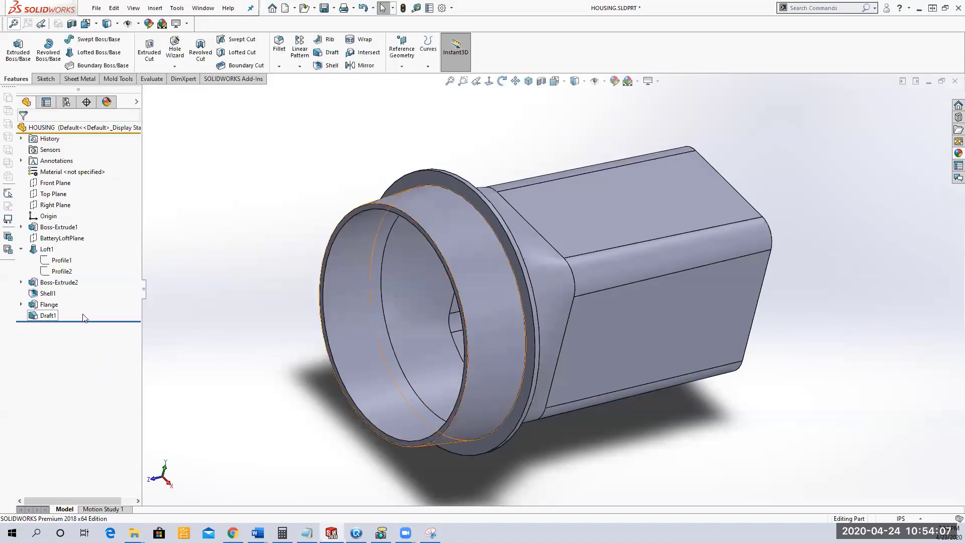
- Examine the drafted wall's taper from the Right view in wireframe, and return to an angled view with Shaded With Edges display
{"action": "left_click", "coordinate": [565, 82]}
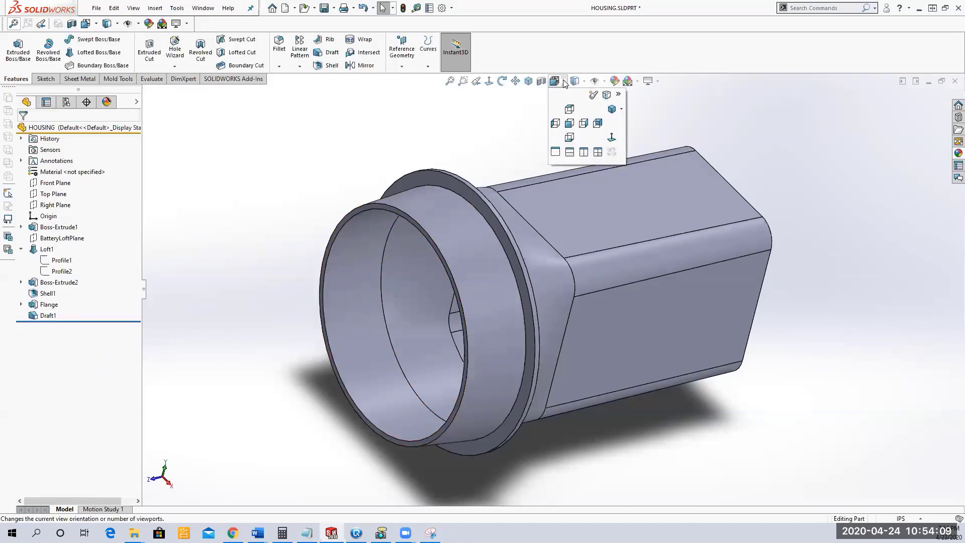
{"action": "left_click", "coordinate": [583, 123]}
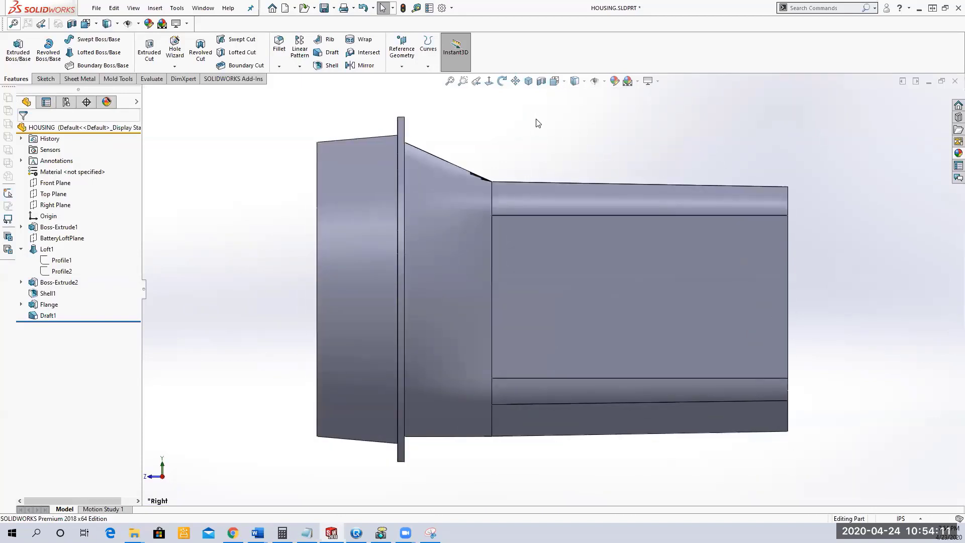
{"action": "left_click", "coordinate": [581, 84]}
{"action": "left_click", "coordinate": [579, 150]}
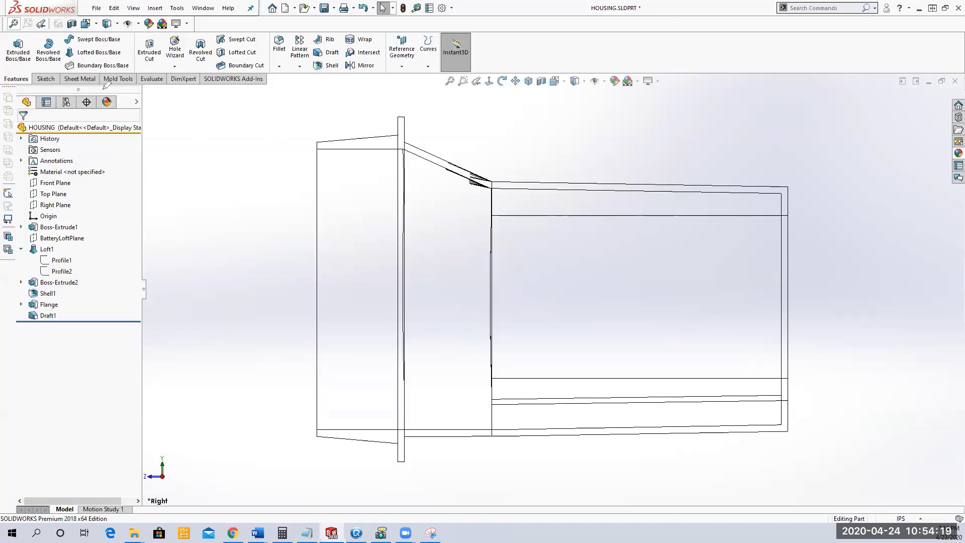
{"action": "left_click_drag", "start_coordinate": [317, 141], "coordinate": [398, 134]}
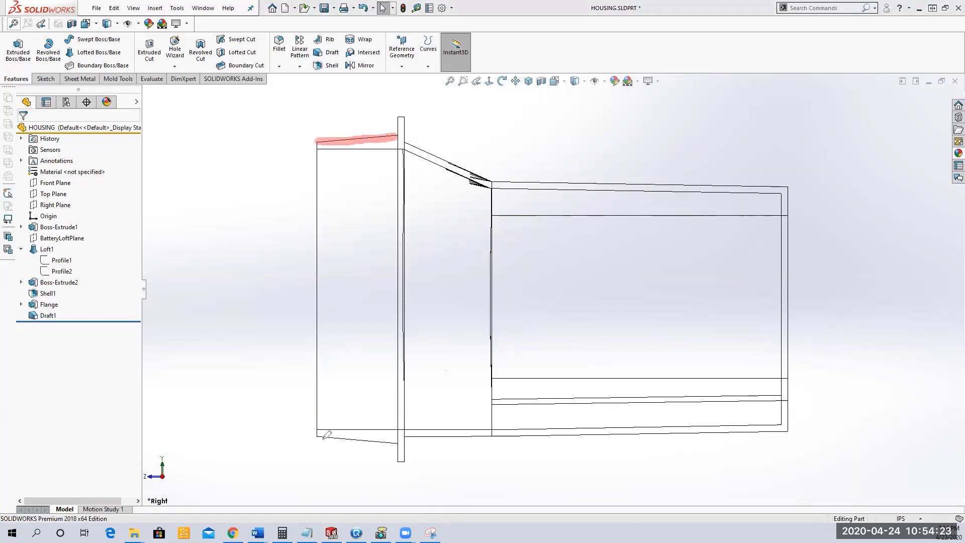
{"action": "left_click_drag", "start_coordinate": [319, 435], "coordinate": [402, 441]}
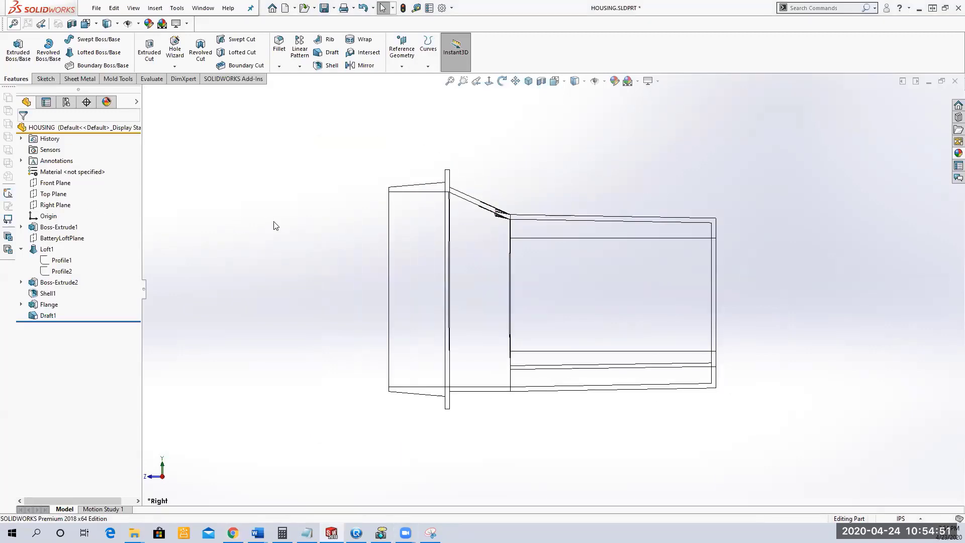
{"action": "middle_click_drag", "start_coordinate": [273, 224], "coordinate": [602, 149]}
{"action": "left_click", "coordinate": [575, 81]}
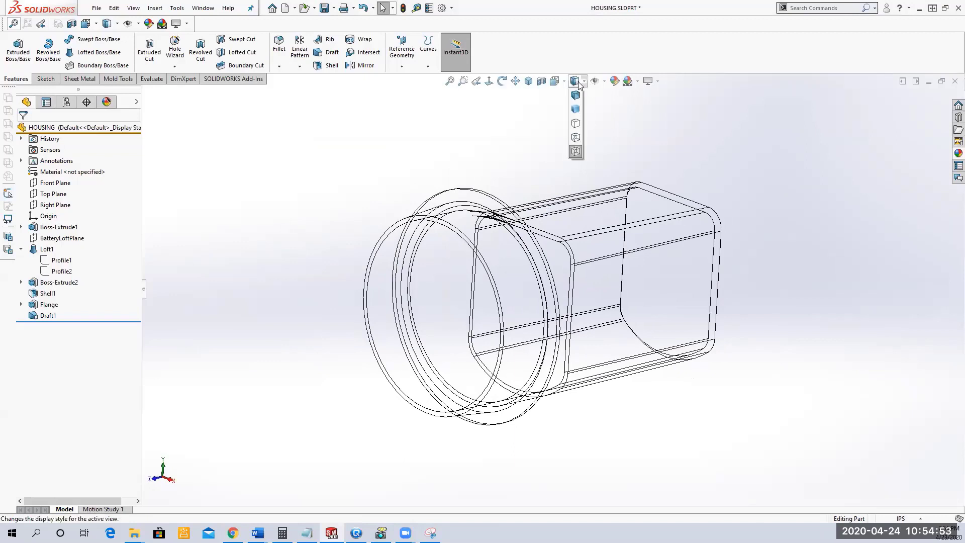
{"action": "left_click", "coordinate": [575, 96]}
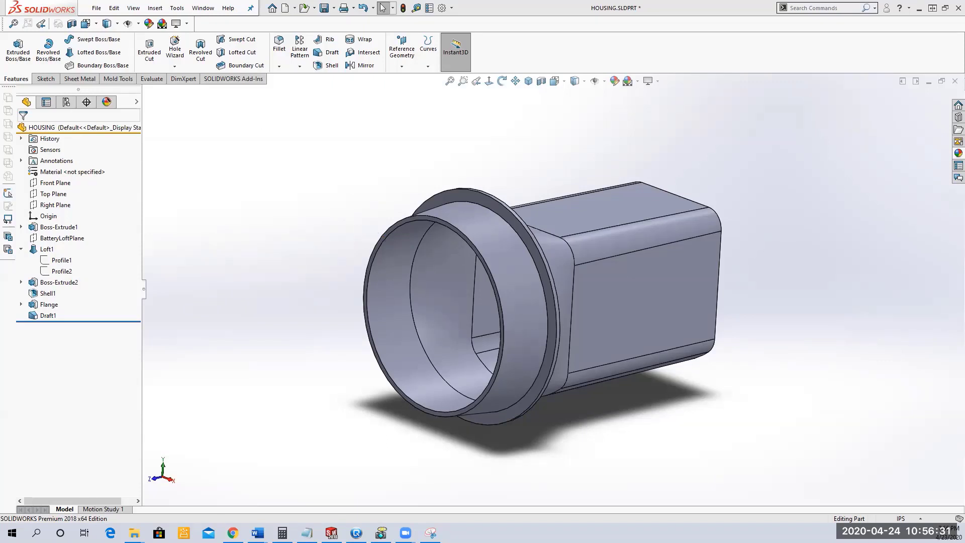
- Create a reference plane offset 0.125 in from the open end's rim face, flipped toward the inside of the housing
{"action": "scroll", "coordinate": [397, 203], "scroll_direction": "down", "scroll_amount": 2}
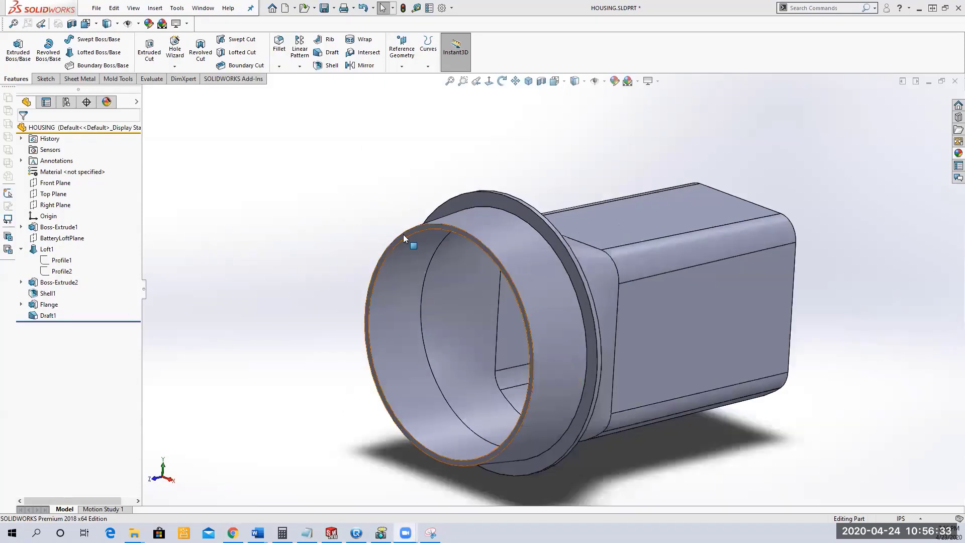
{"action": "left_click", "coordinate": [404, 235]}
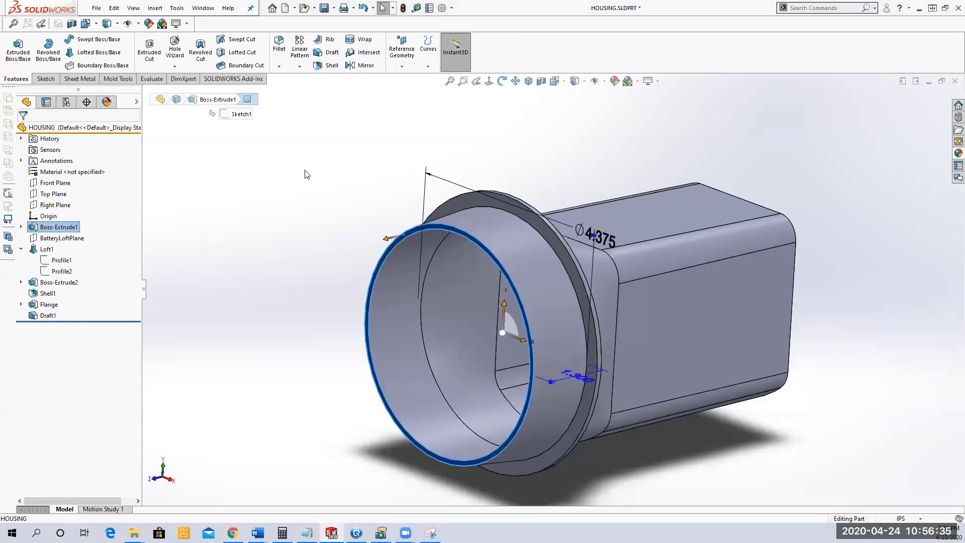
{"action": "left_click", "coordinate": [401, 67]}
{"action": "left_click", "coordinate": [404, 80]}
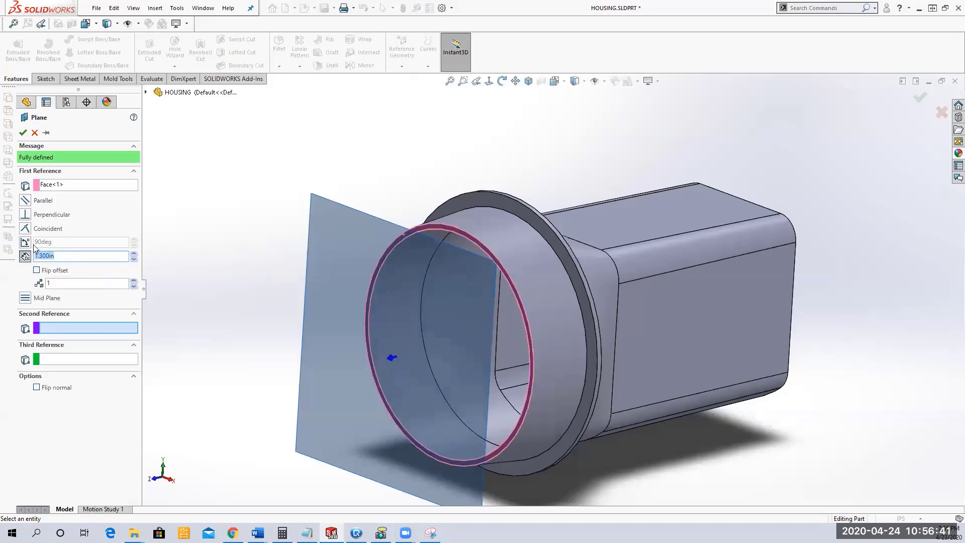
{"action": "key", "text": "BackSpace"}
{"action": "type", "text": ".125"}
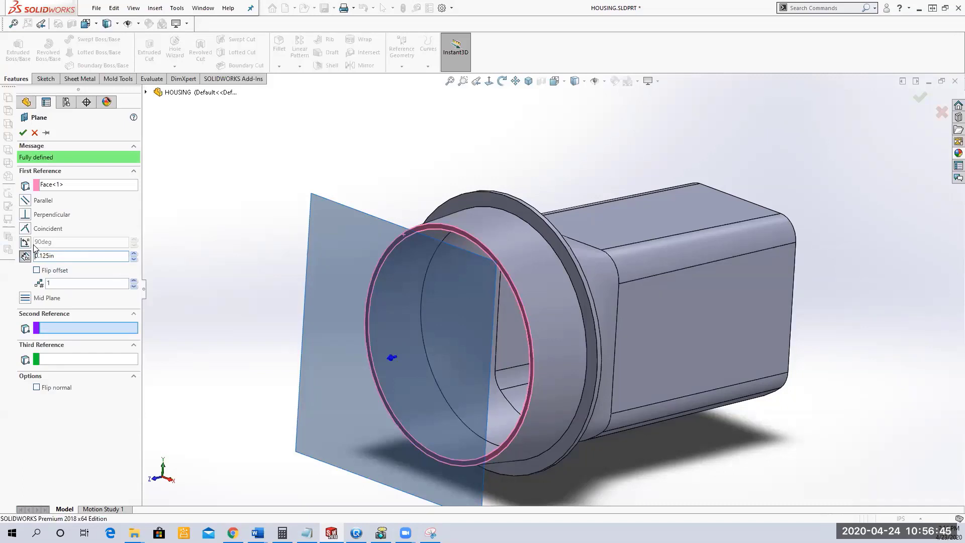
{"action": "key", "text": "Return"}
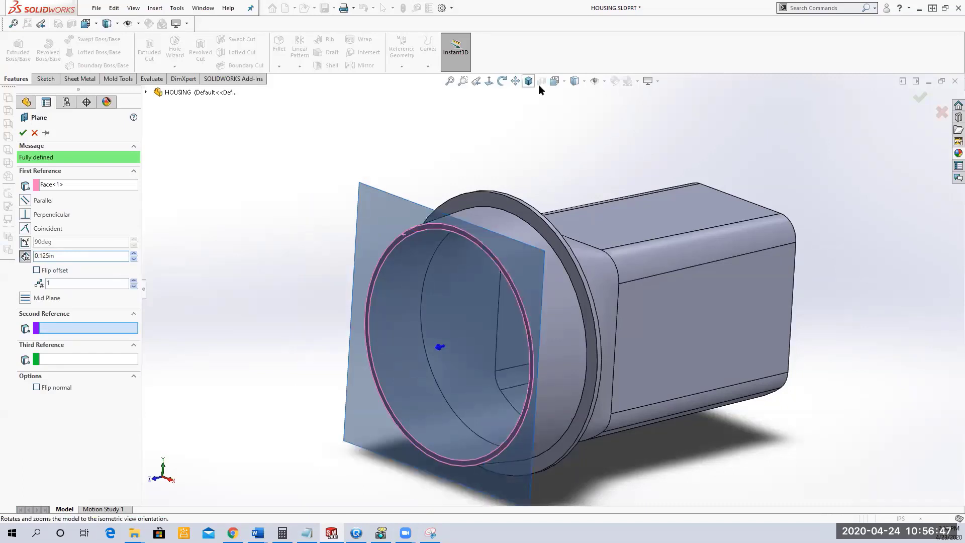
{"action": "left_click", "coordinate": [585, 82]}
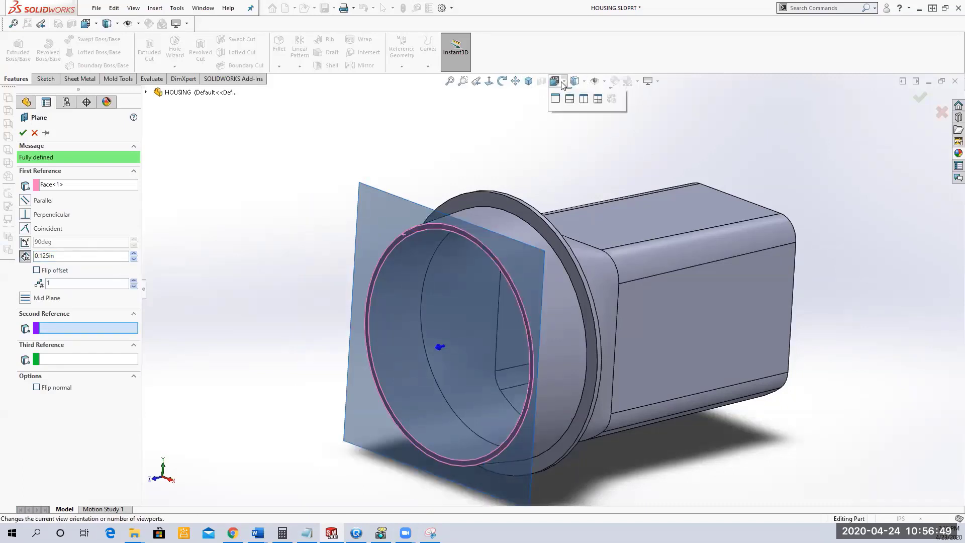
{"action": "key", "text": "ctrl+4"}
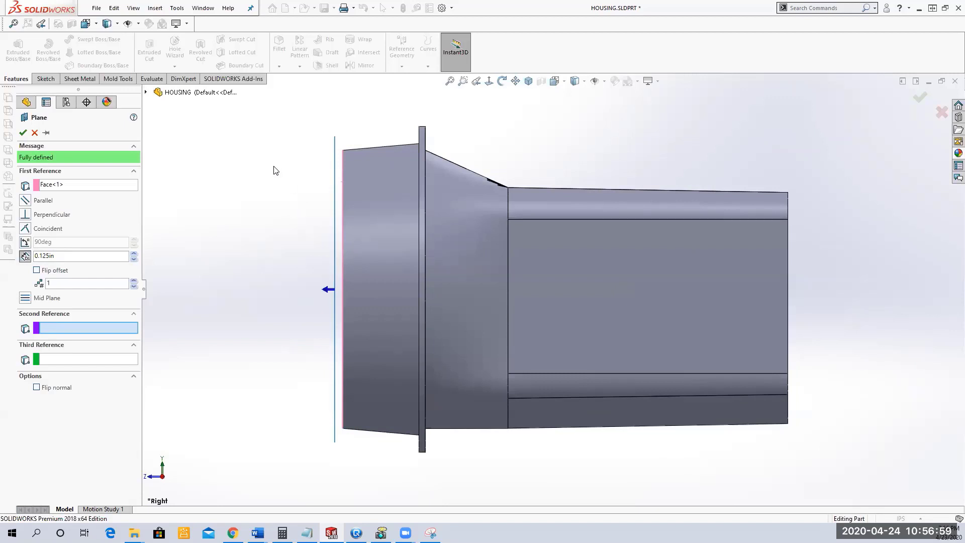
{"action": "left_click", "coordinate": [36, 271]}
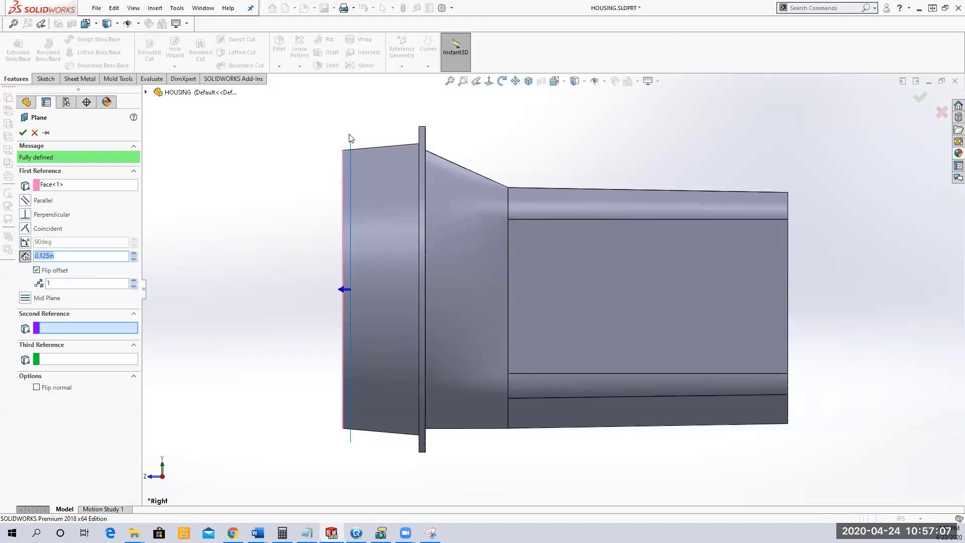
{"action": "left_click", "coordinate": [23, 133]}
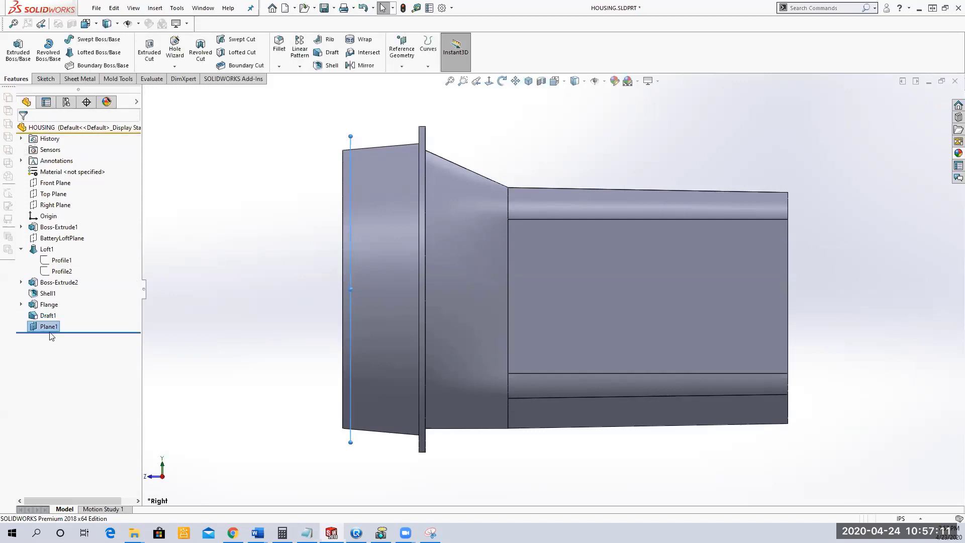
- Rename the new reference plane as ThreadPlane and save the part
{"action": "left_click", "coordinate": [54, 327]}
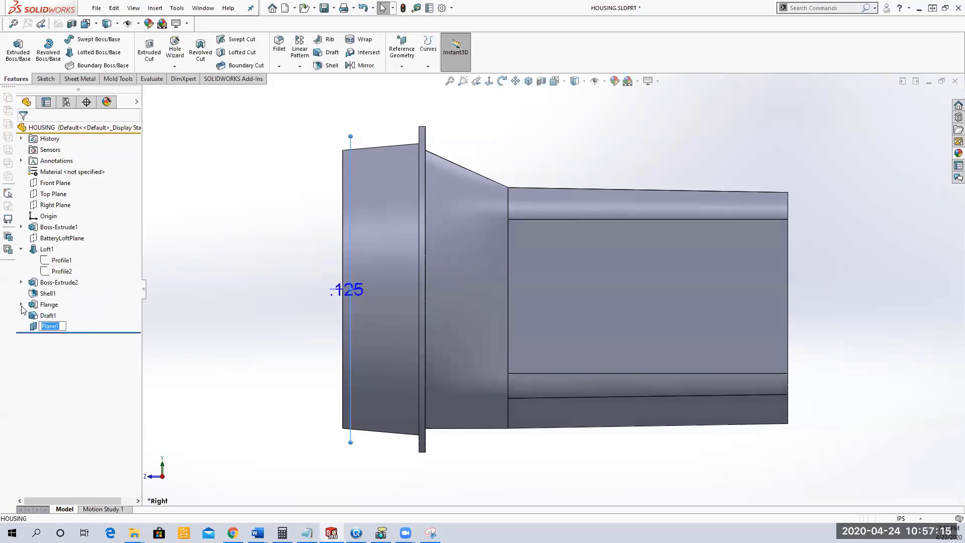
{"action": "type", "text": "ThreadPlane"}
{"action": "key", "text": "Return"}
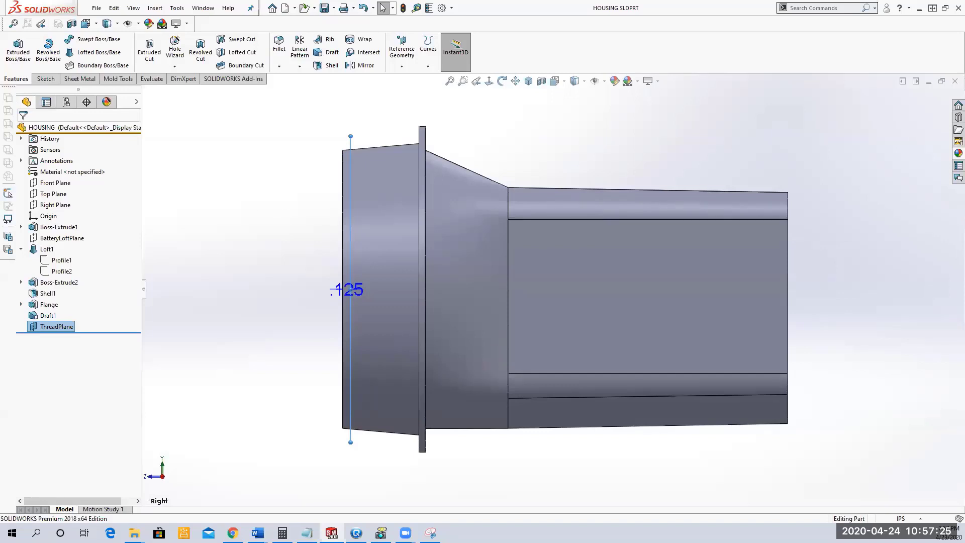
{"action": "left_click", "coordinate": [267, 206]}
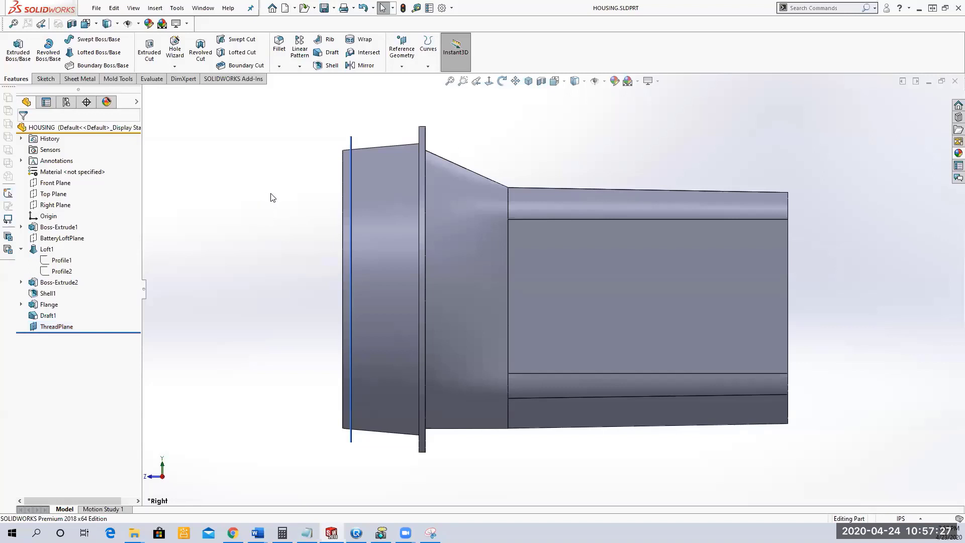
- Open a sketch on ThreadPlane and convert the outer circular edge of the open end's rim into a sketch circle
{"action": "middle_click_drag", "start_coordinate": [272, 196], "coordinate": [297, 242]}
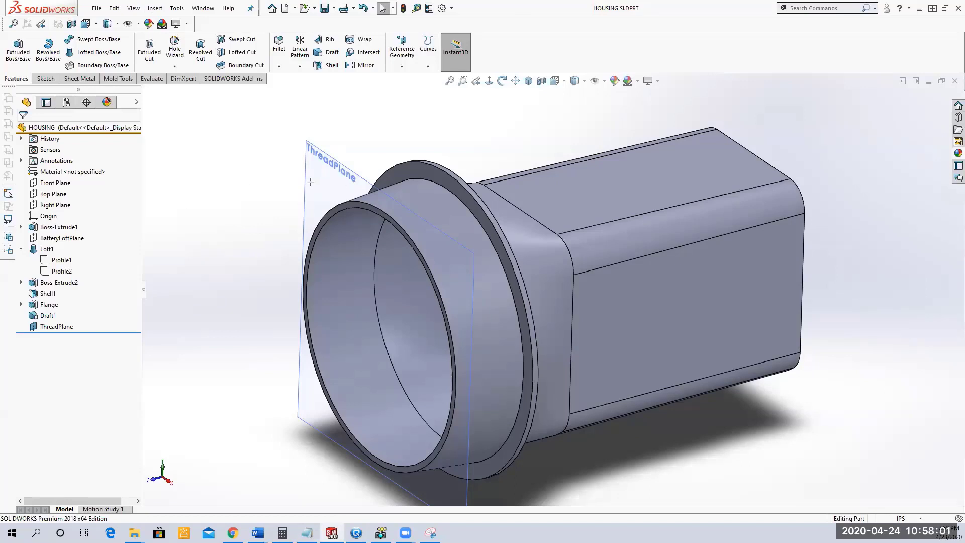
{"action": "left_click_drag", "start_coordinate": [310, 182], "coordinate": [334, 205]}
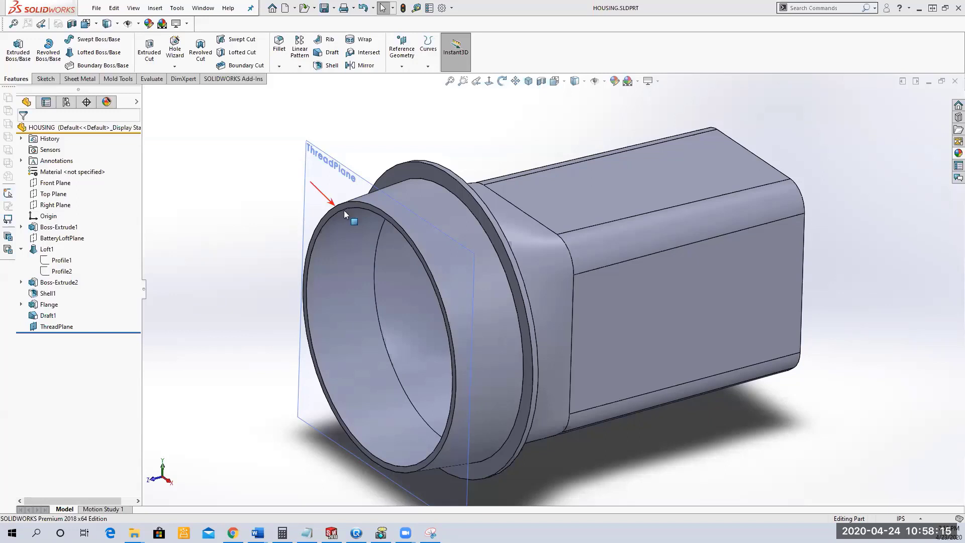
{"action": "left_click", "coordinate": [52, 328]}
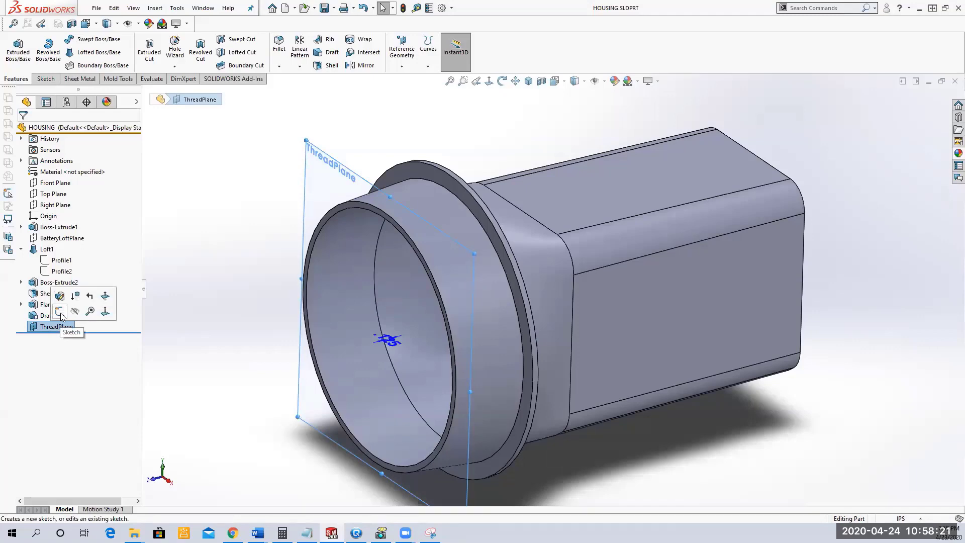
{"action": "left_click", "coordinate": [60, 313]}
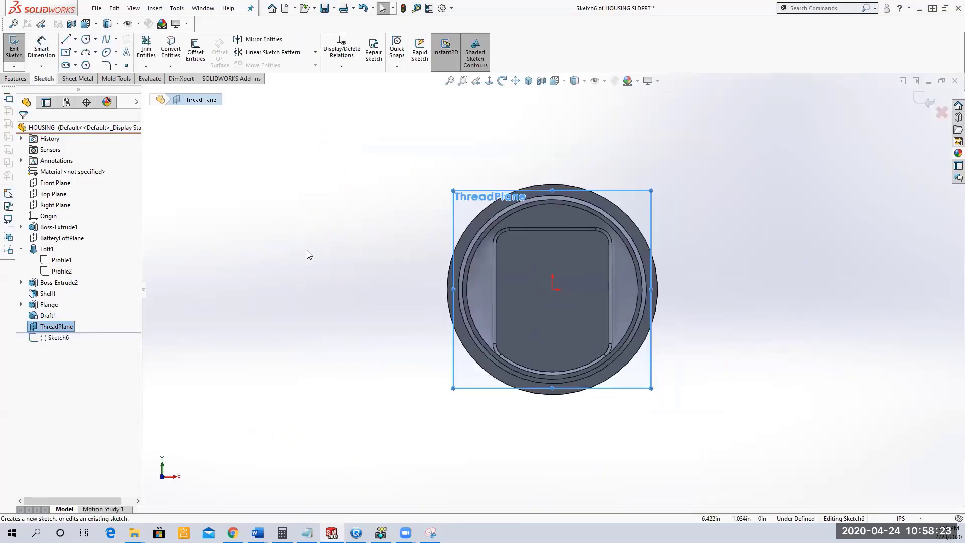
{"action": "middle_click_drag", "start_coordinate": [308, 254], "coordinate": [442, 227]}
{"action": "scroll", "coordinate": [450, 215], "scroll_direction": "down", "scroll_amount": 5}
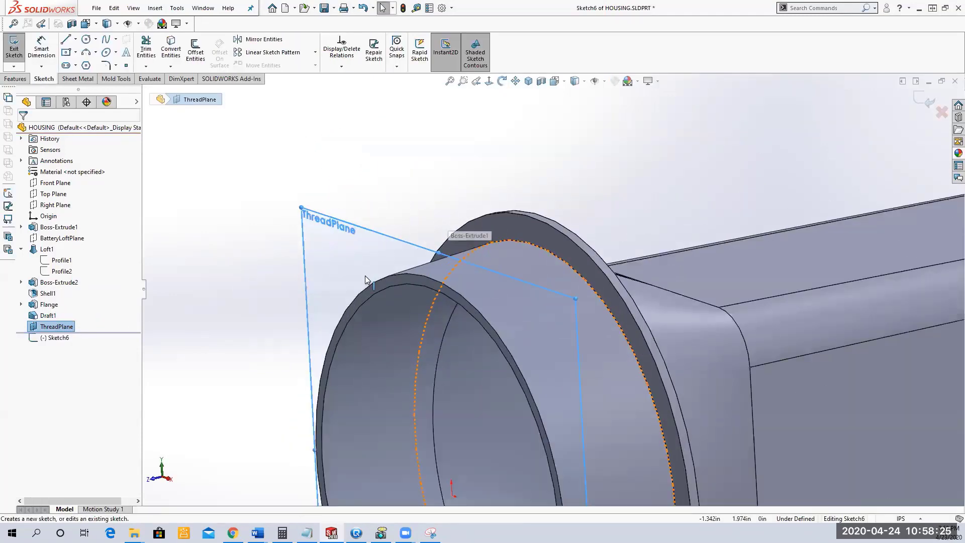
{"action": "left_click", "coordinate": [376, 282]}
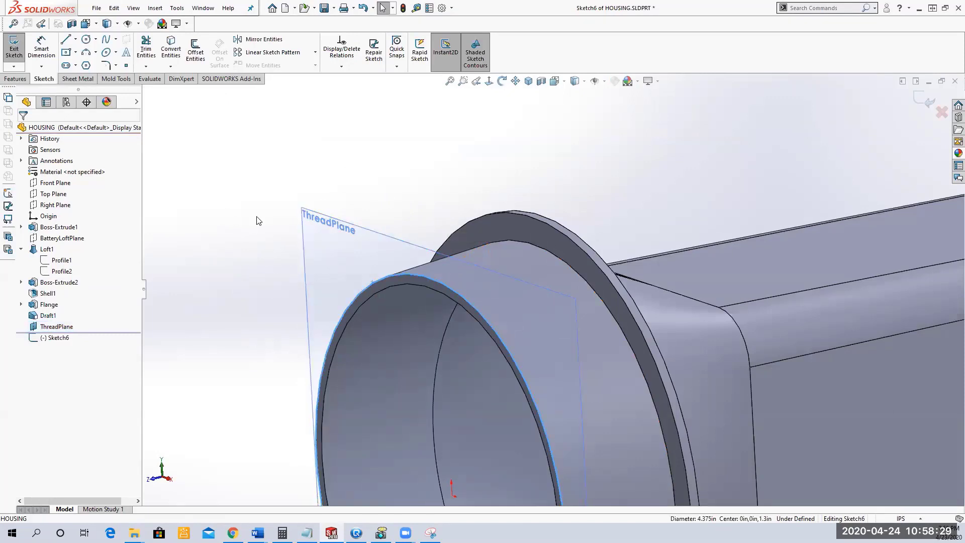
{"action": "left_click", "coordinate": [170, 50]}
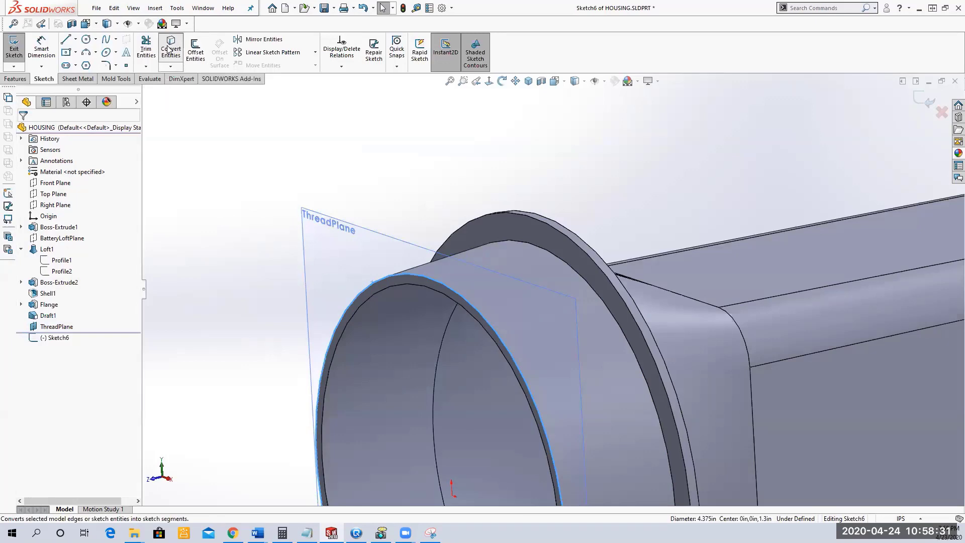
{"action": "left_click_drag", "start_coordinate": [249, 223], "coordinate": [294, 220]}
{"action": "key", "text": "Escape"}
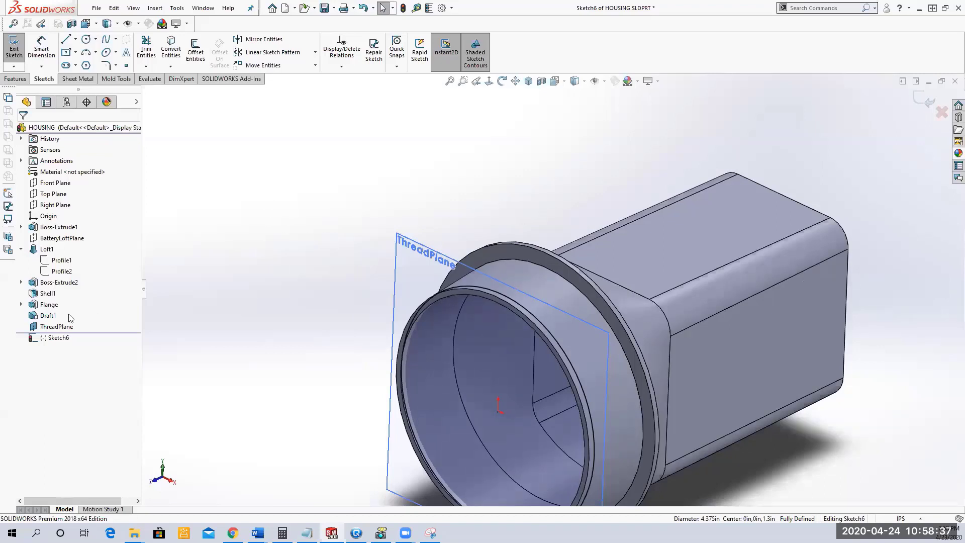
- Hide ThreadPlane from the model view
{"action": "left_click", "coordinate": [62, 325]}
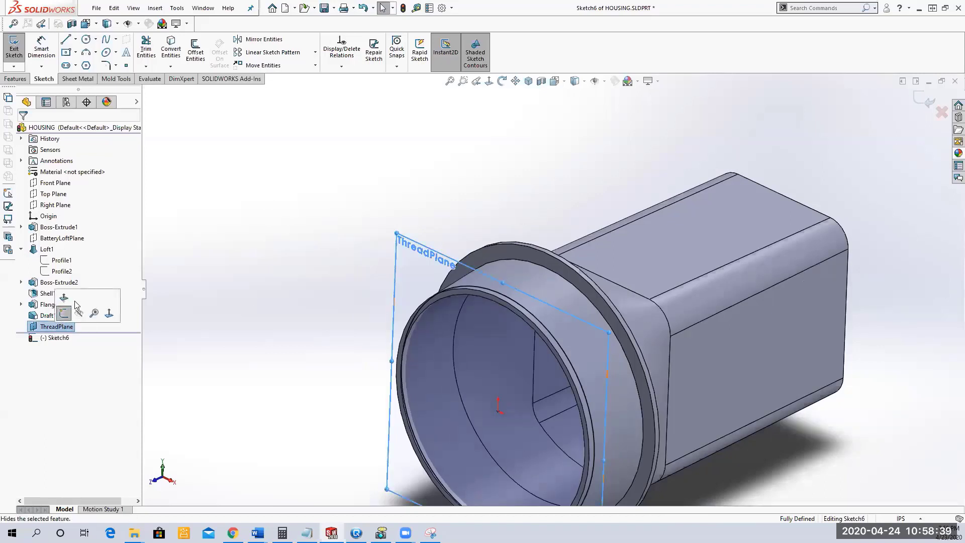
{"action": "right_click", "coordinate": [58, 327]}
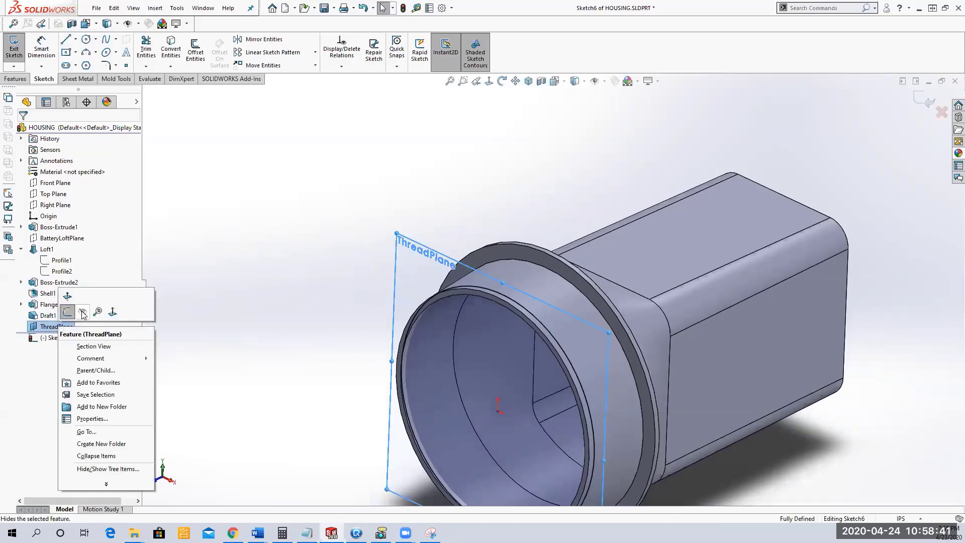
{"action": "left_click", "coordinate": [82, 312]}
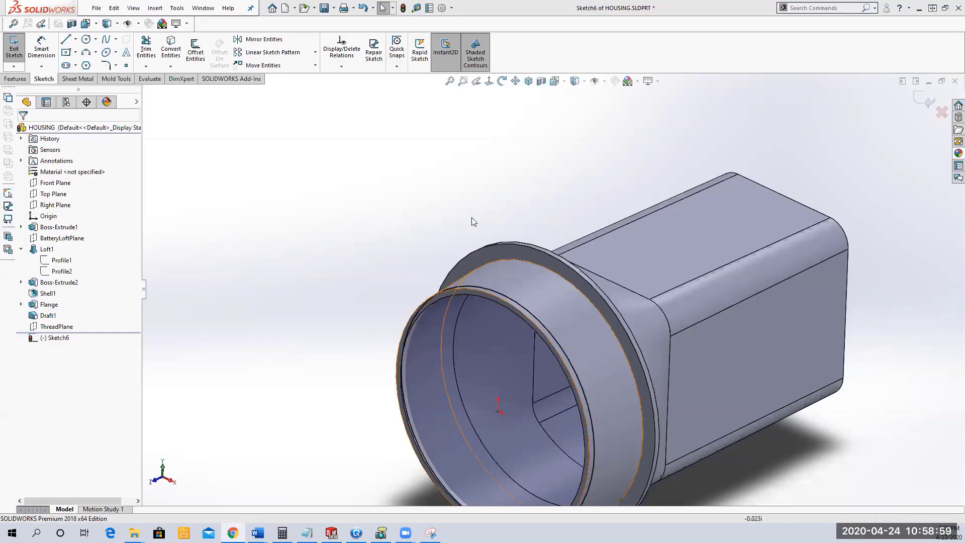
- Start a Helix/Spiral curve from the converted circle with 0.25 in constant pitch, reversed direction, 2.5 revolutions, clockwise, and a 180-degree start angle
{"action": "left_click", "coordinate": [155, 9]}
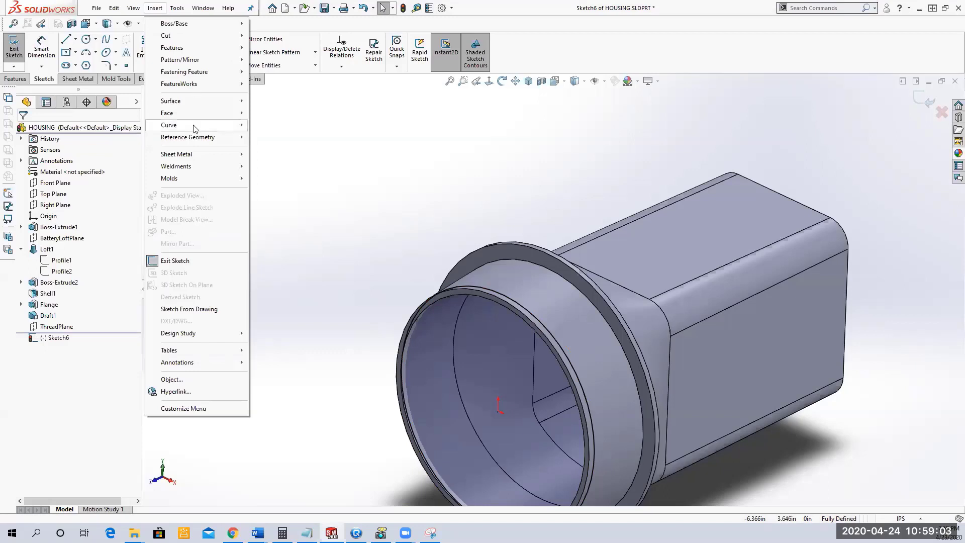
{"action": "mouse_move", "coordinate": [193, 127]}
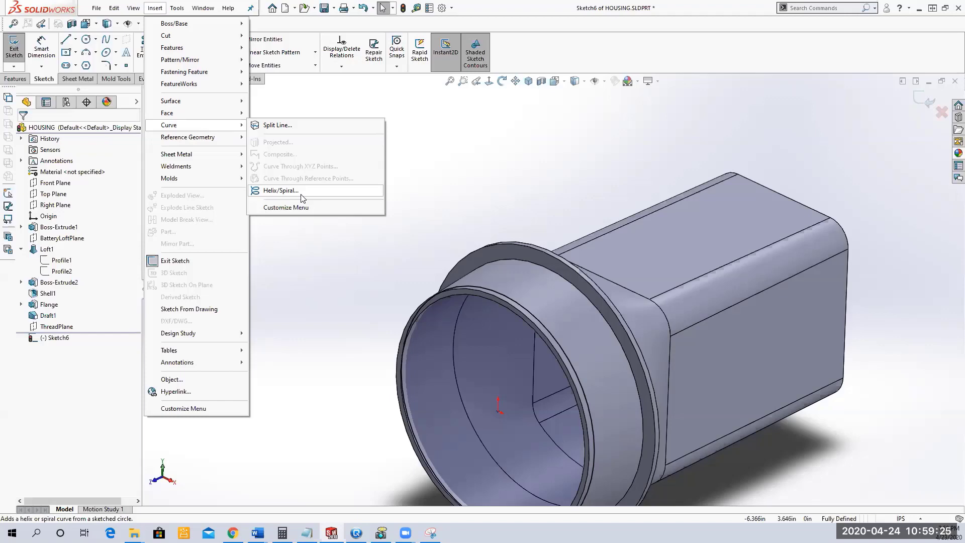
{"action": "left_click", "coordinate": [280, 191]}
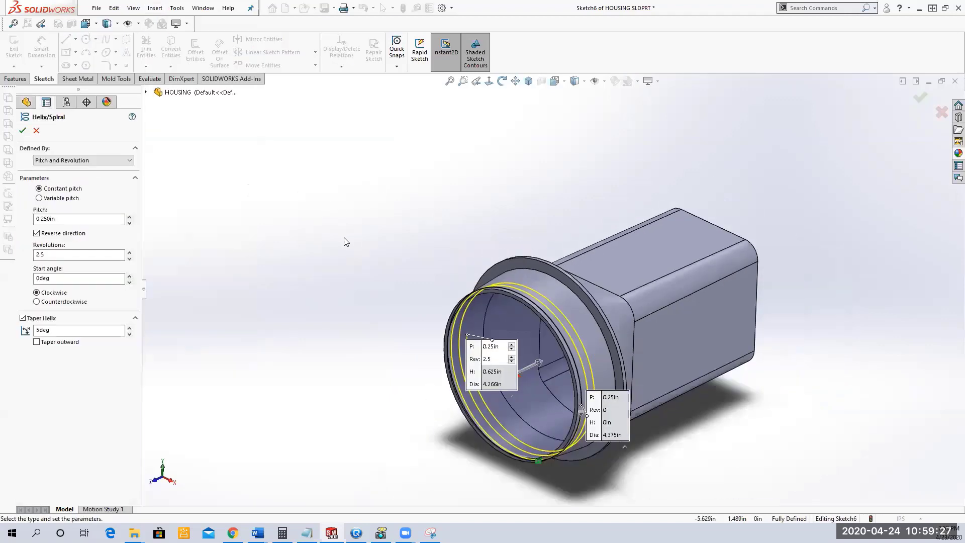
{"action": "middle_click_drag", "start_coordinate": [345, 242], "coordinate": [298, 238]}
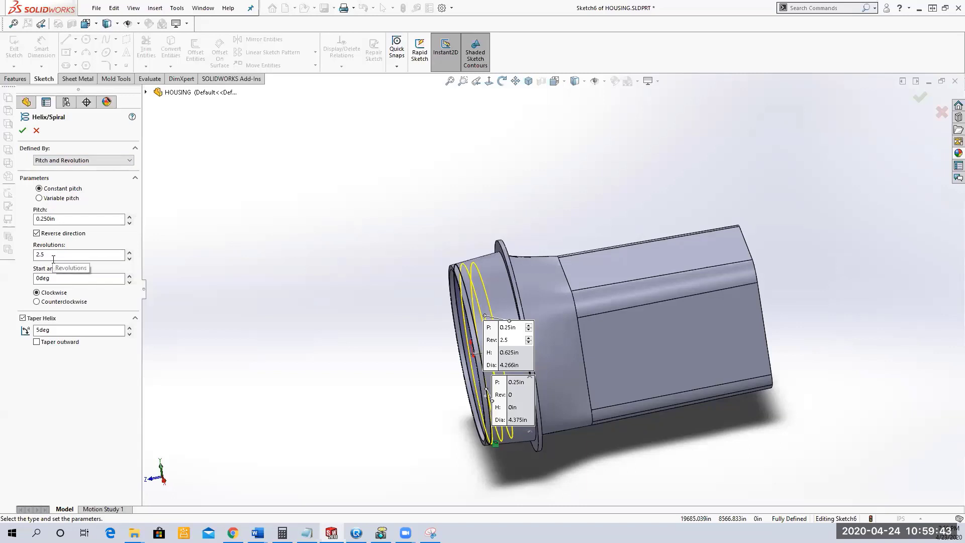
{"action": "left_click", "coordinate": [53, 280]}
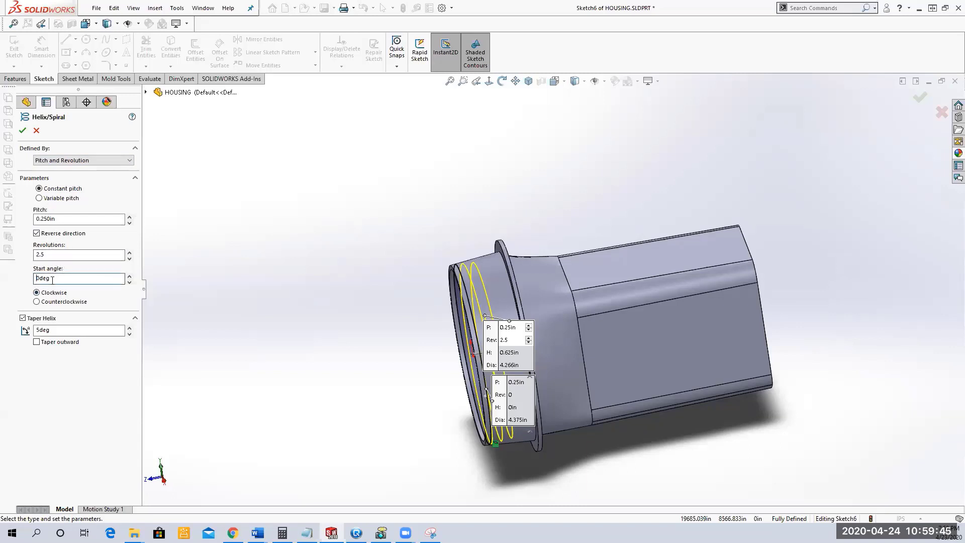
{"action": "key", "text": "Home"}
{"action": "type", "text": "18"}
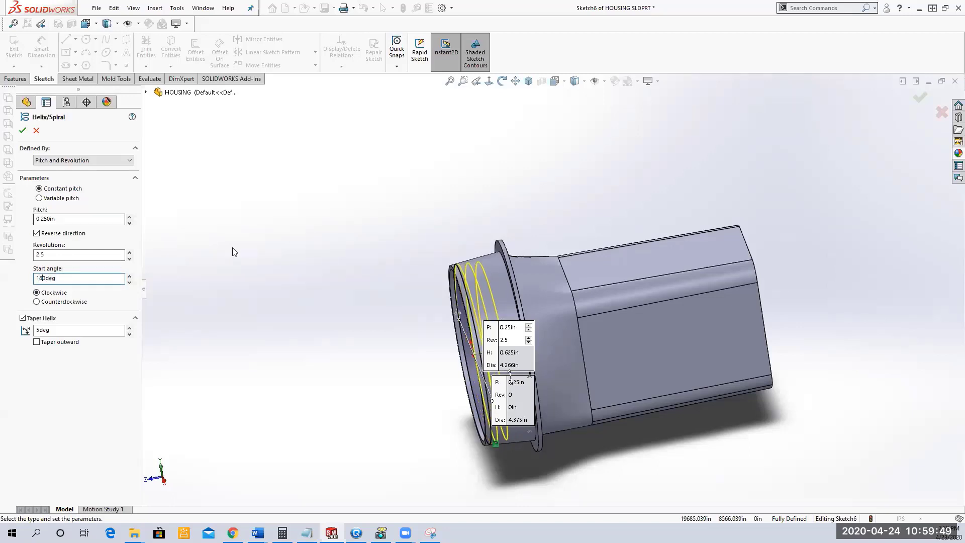
- Taper the helix outward at 5 degrees, check its fit against the drafted wall in the Right view, and accept the curve
{"action": "middle_click_drag", "start_coordinate": [403, 357], "coordinate": [422, 296]}
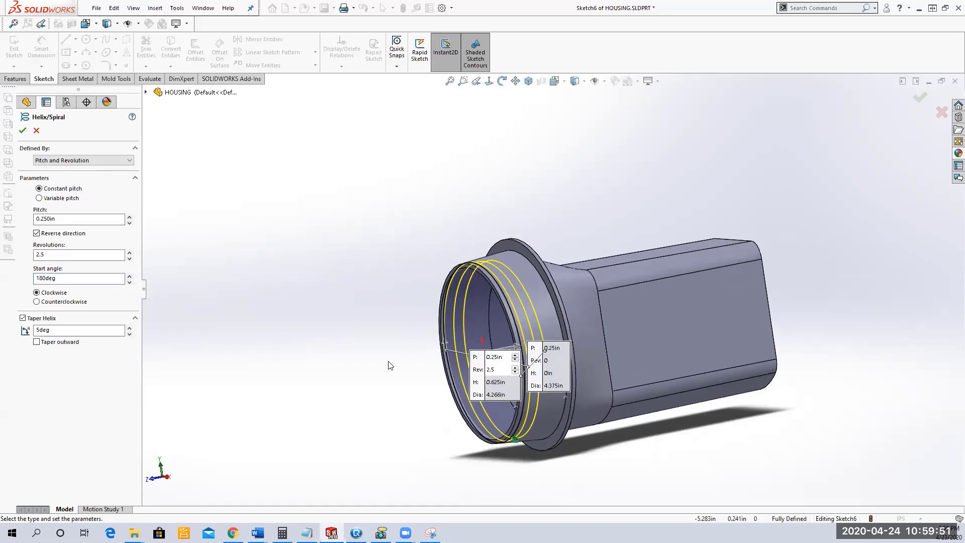
{"action": "scroll", "coordinate": [459, 355], "scroll_direction": "down", "scroll_amount": 5}
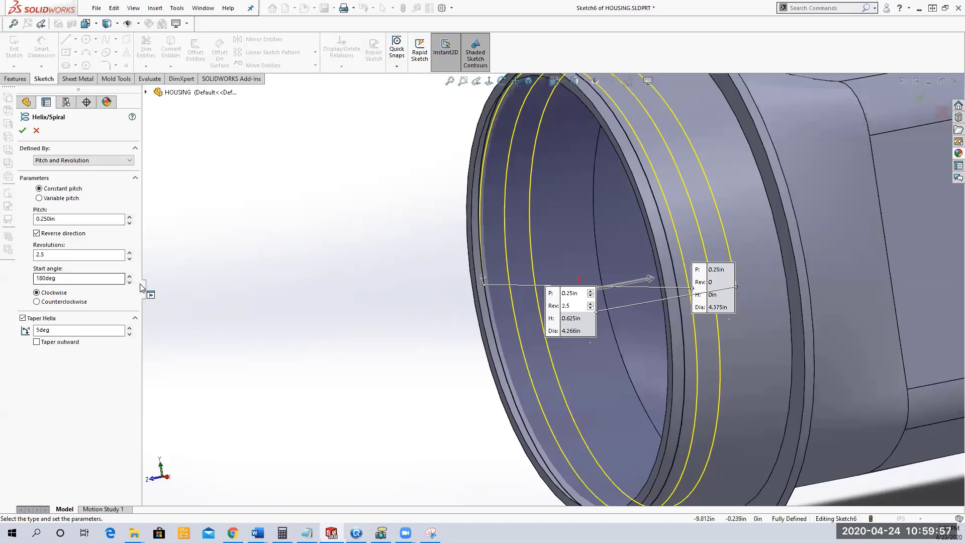
{"action": "left_click", "coordinate": [39, 342]}
{"action": "key", "text": "f"}
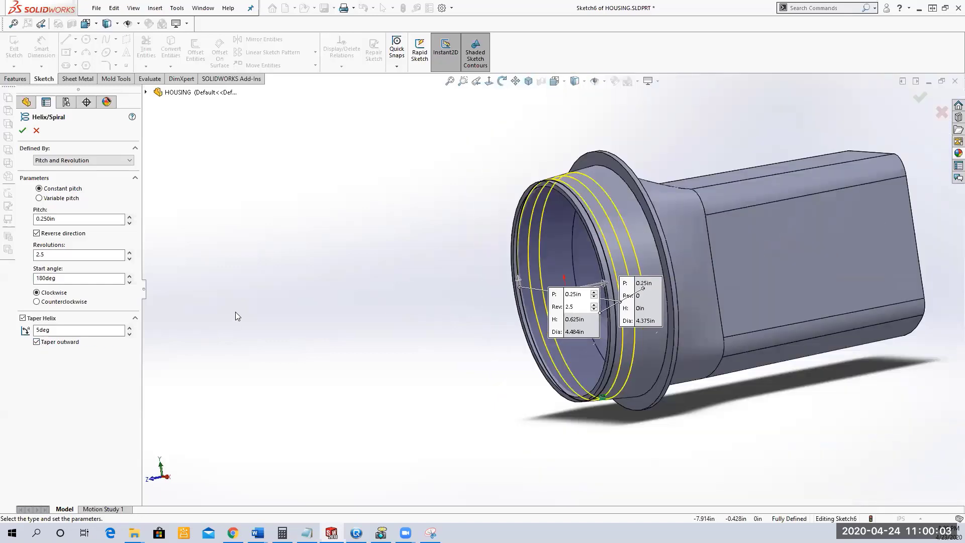
{"action": "left_click", "coordinate": [562, 82]}
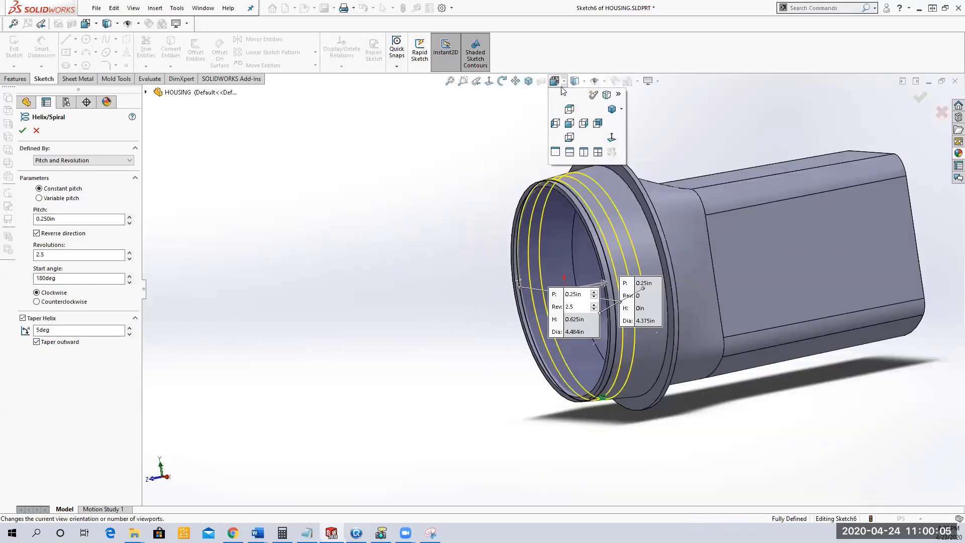
{"action": "left_click", "coordinate": [584, 127]}
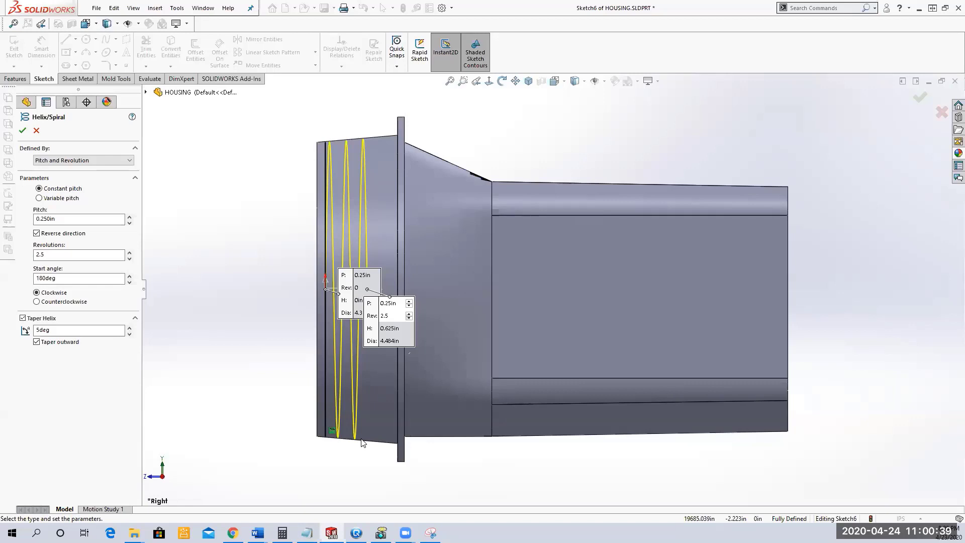
{"action": "left_click", "coordinate": [23, 132]}
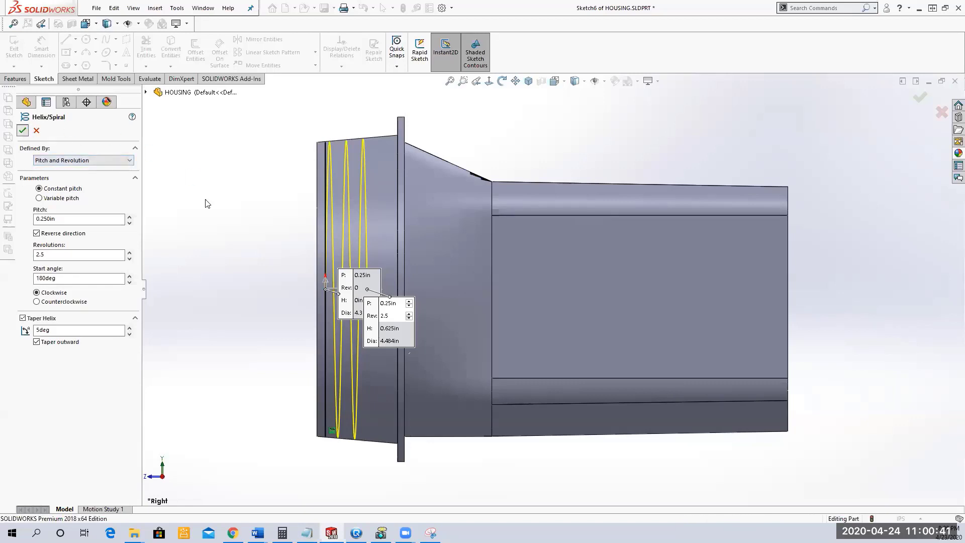
- Rename the new helix curve as ThreadPath
{"action": "left_click", "coordinate": [52, 339]}
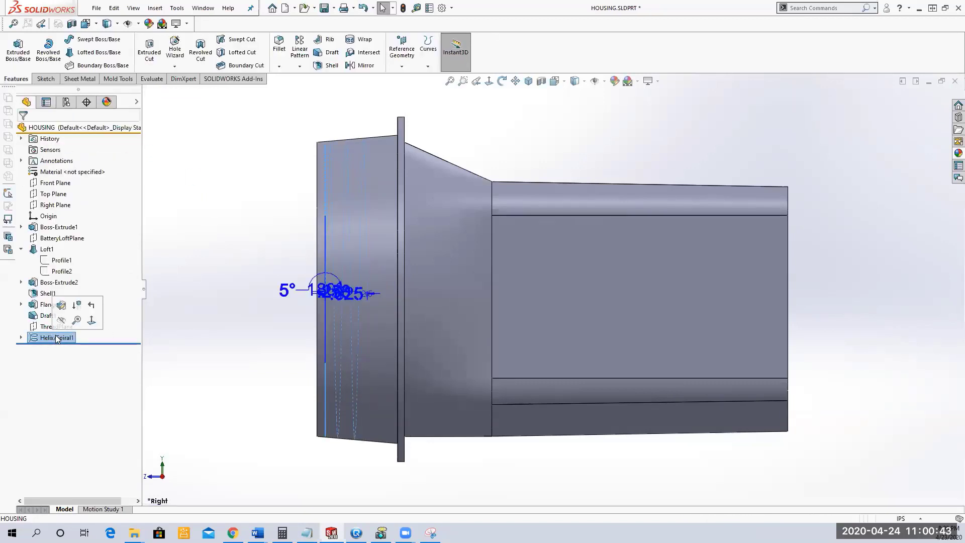
{"action": "left_click", "coordinate": [52, 339]}
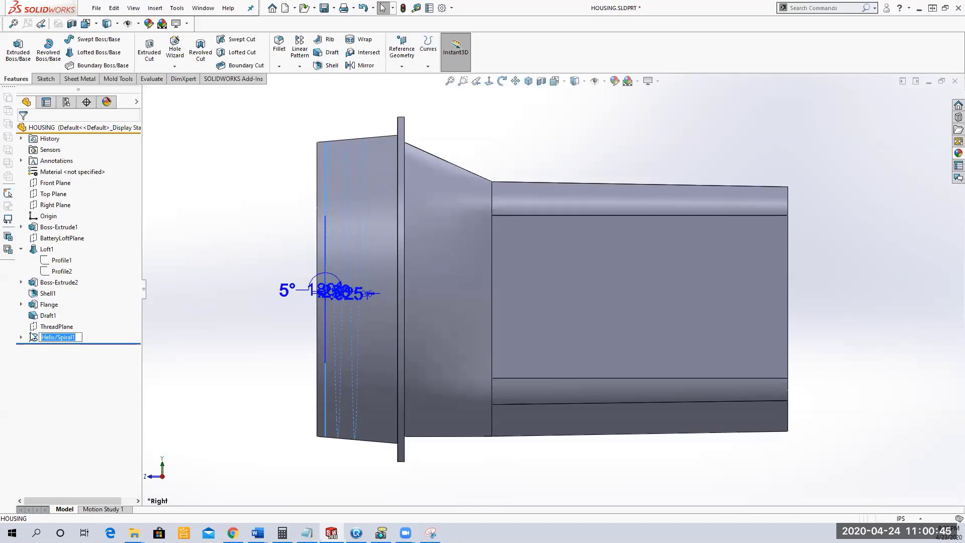
{"action": "type", "text": "ThreadPath"}
{"action": "key", "text": "Return"}
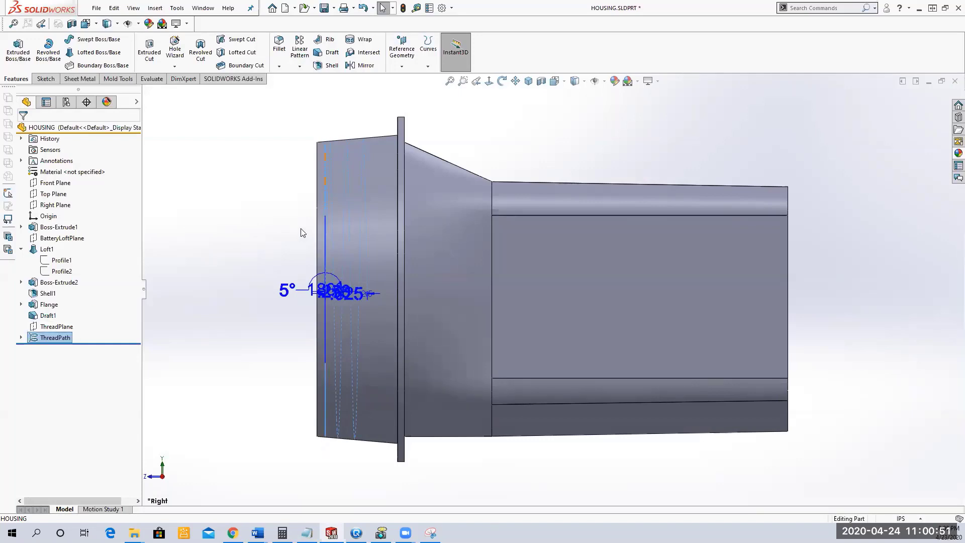
{"action": "left_click", "coordinate": [296, 228]}
- Compare the Top Plane and Right Plane with the start point of the ThreadPath helix
{"action": "middle_click_drag", "start_coordinate": [244, 217], "coordinate": [287, 262]}
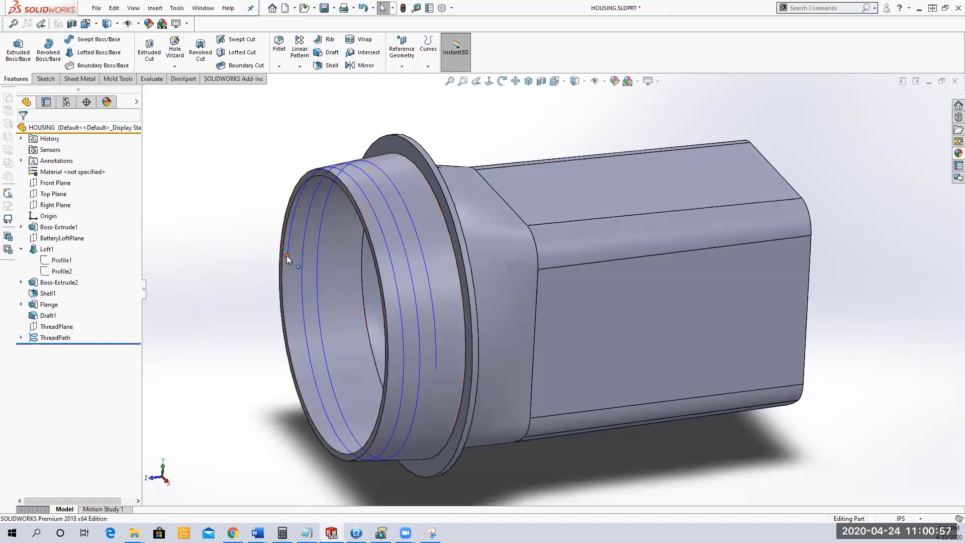
{"action": "left_click", "coordinate": [53, 193]}
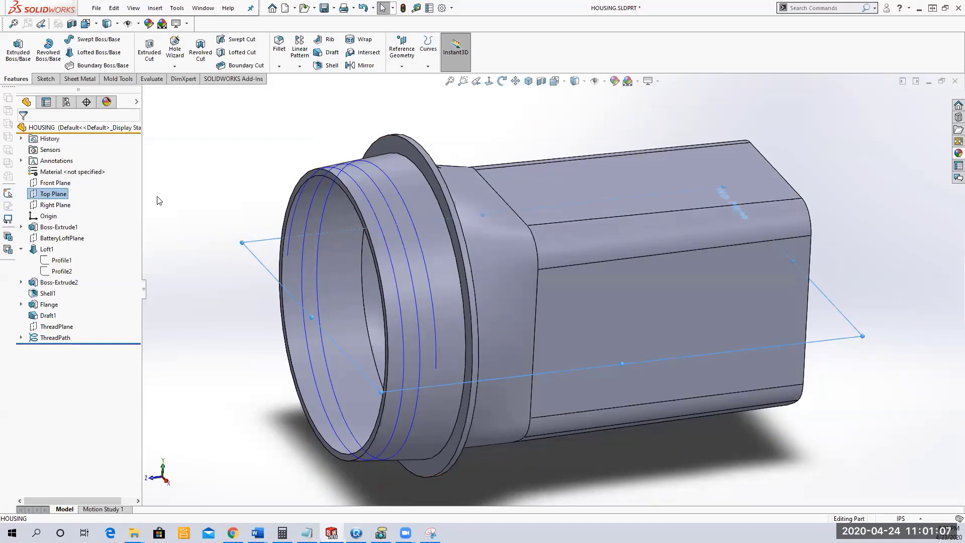
{"action": "left_click", "coordinate": [54, 207]}
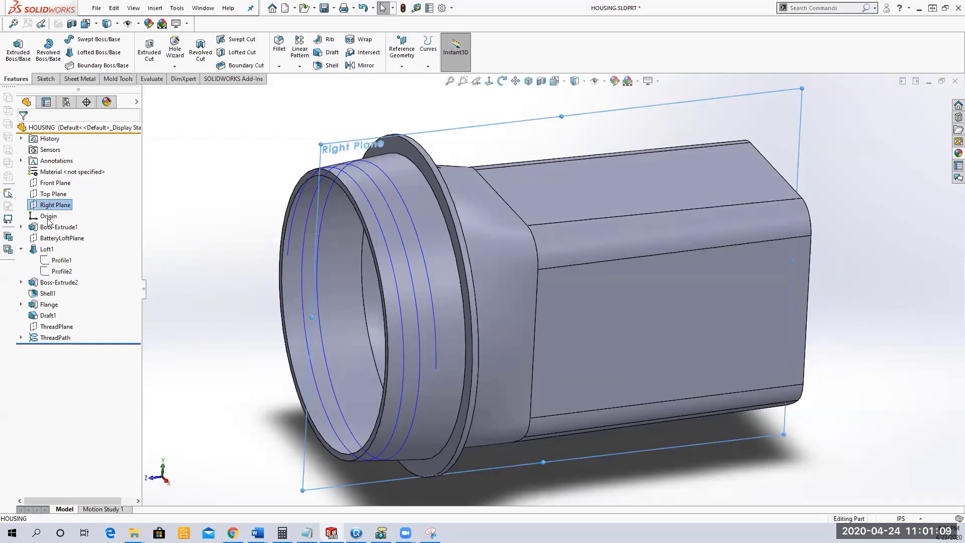
{"action": "left_click", "coordinate": [47, 195]}
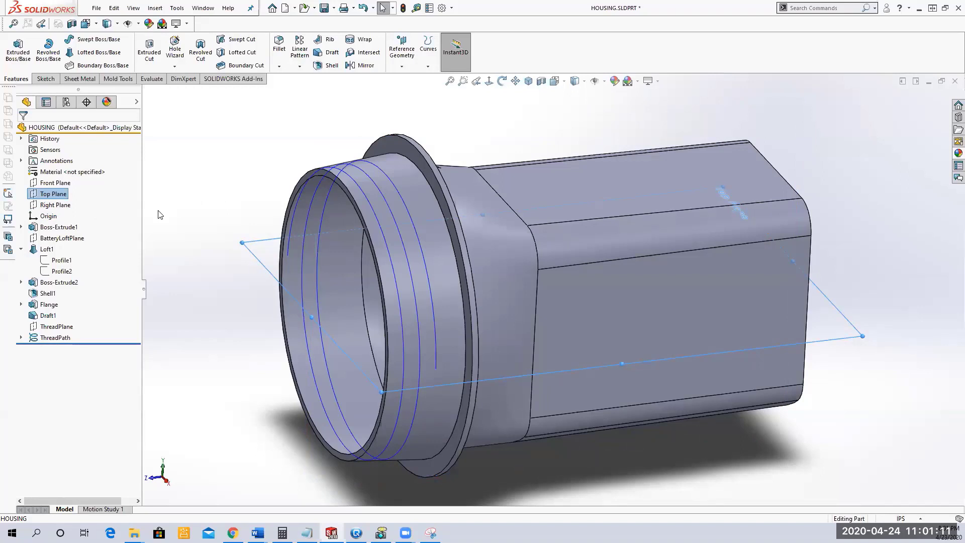
{"action": "left_click", "coordinate": [54, 206]}
{"action": "left_click", "coordinate": [48, 195]}
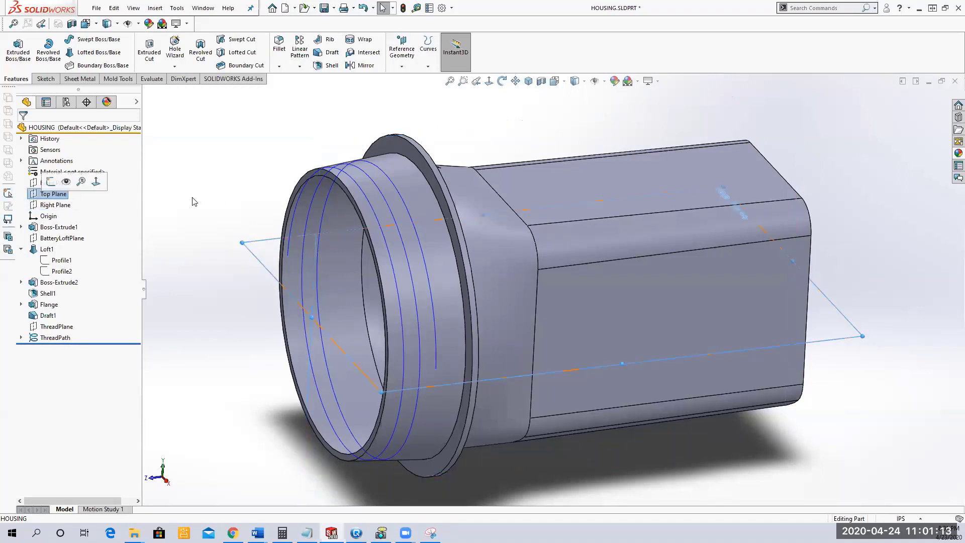
{"action": "left_click", "coordinate": [231, 207]}
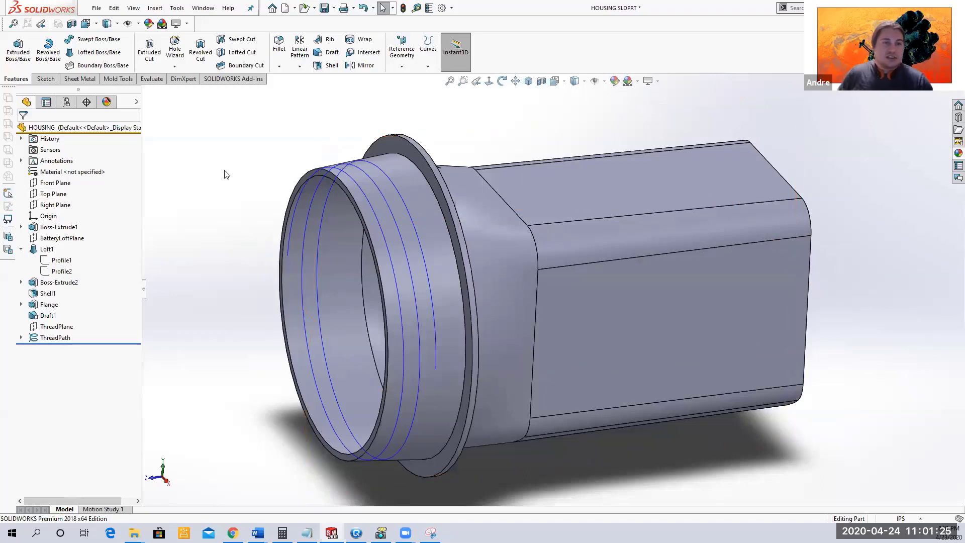
- Save the HOUSING part and open the recent document LENSCAP.SLDPRT
{"action": "left_click", "coordinate": [324, 8]}
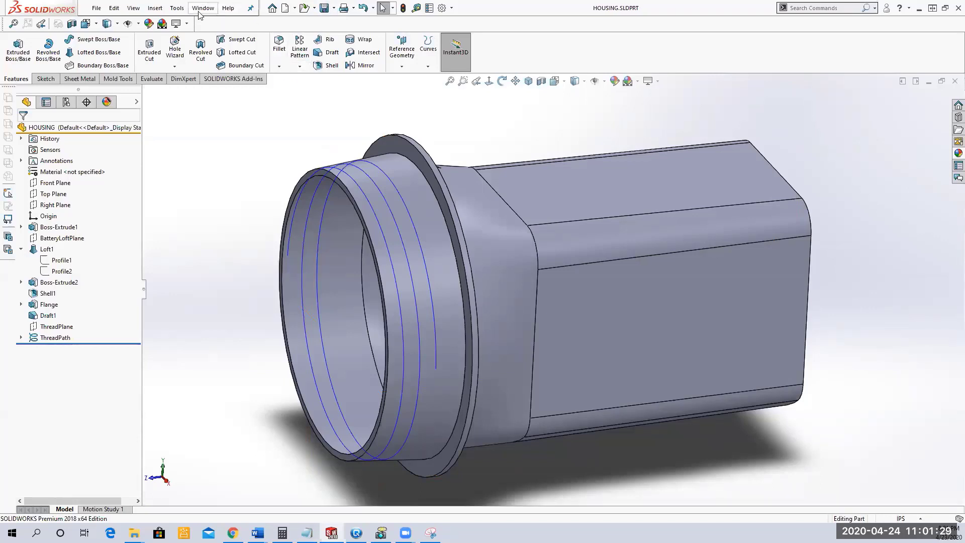
{"action": "left_click", "coordinate": [95, 8]}
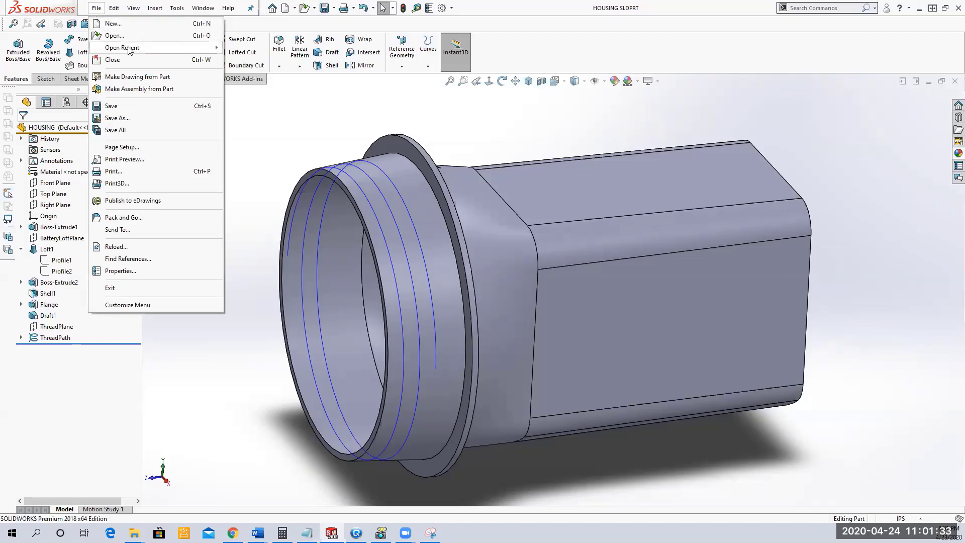
{"action": "mouse_move", "coordinate": [129, 51]}
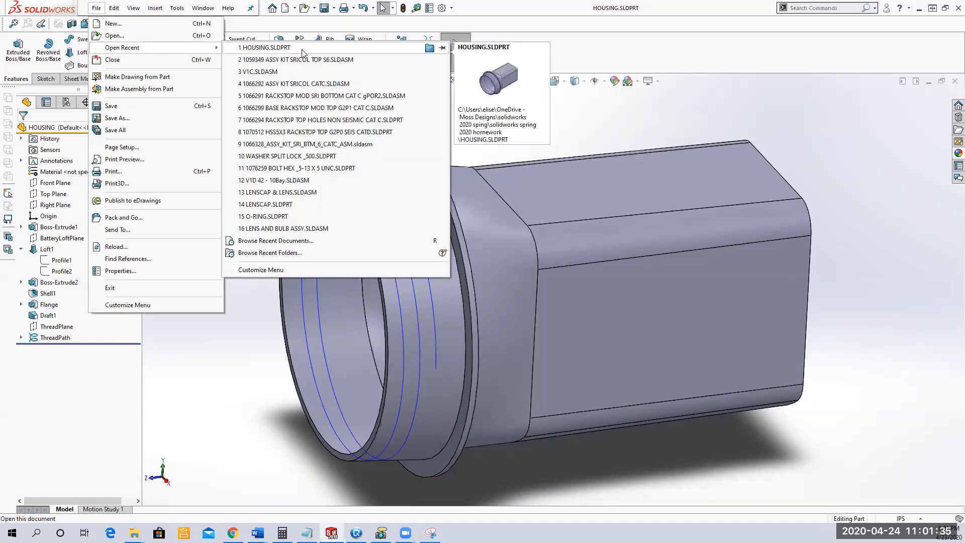
{"action": "left_click", "coordinate": [295, 209]}
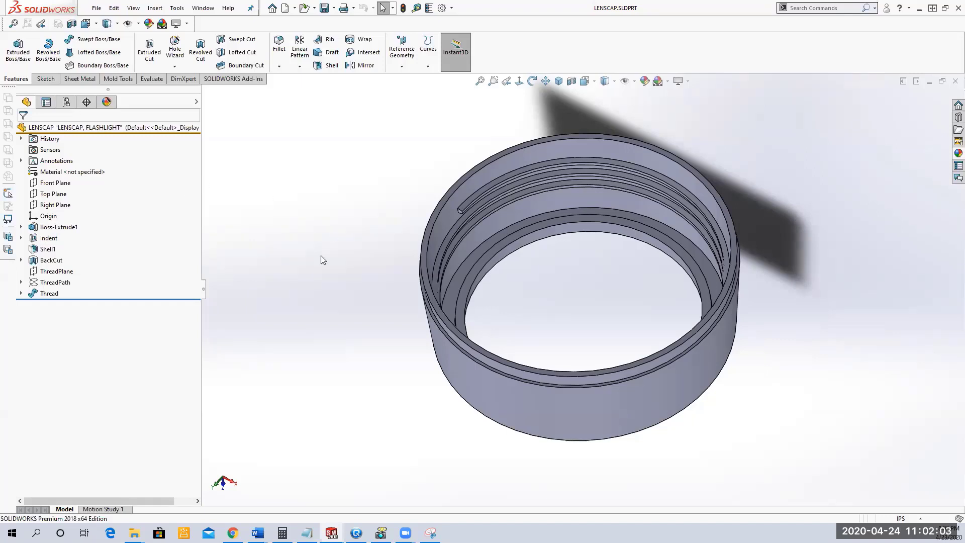
- Filter the LENSCAP feature tree for "prof" and copy the ThreadProfile sketch found beneath the Thread feature
{"action": "left_click", "coordinate": [21, 295]}
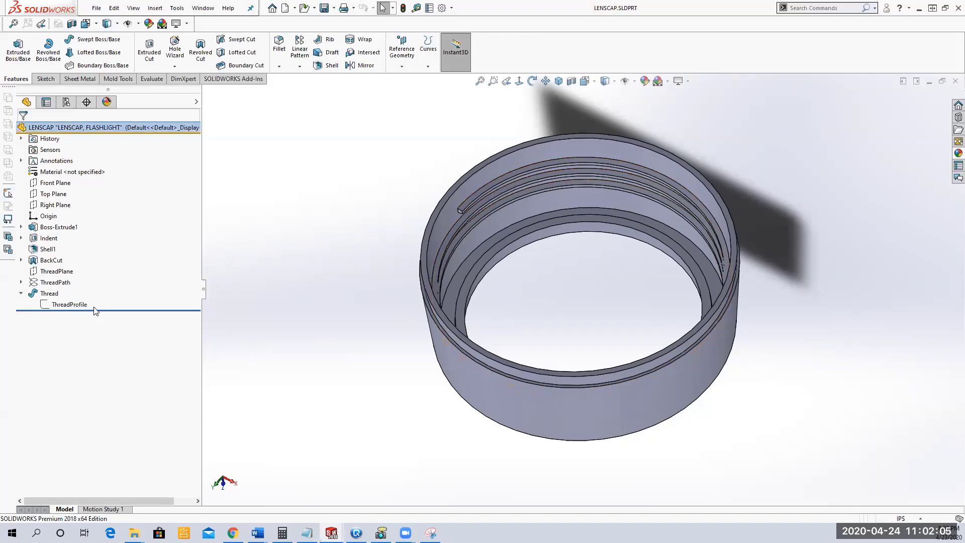
{"action": "left_click", "coordinate": [119, 309]}
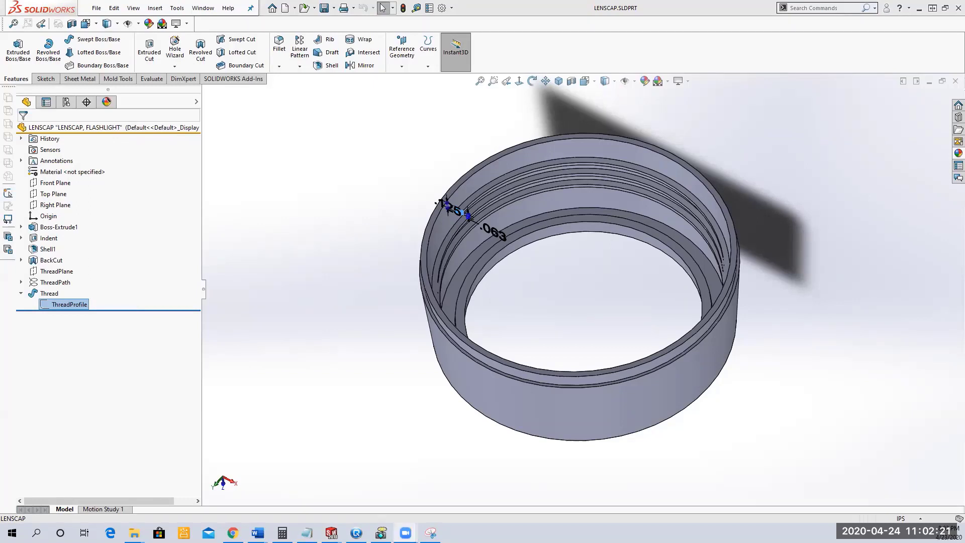
{"action": "left_click", "coordinate": [22, 294]}
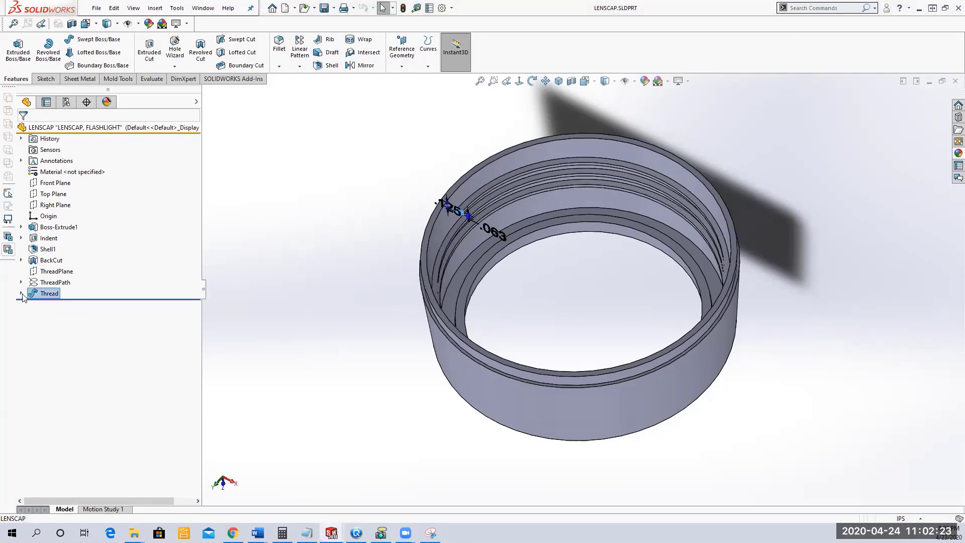
{"action": "left_click", "coordinate": [67, 115]}
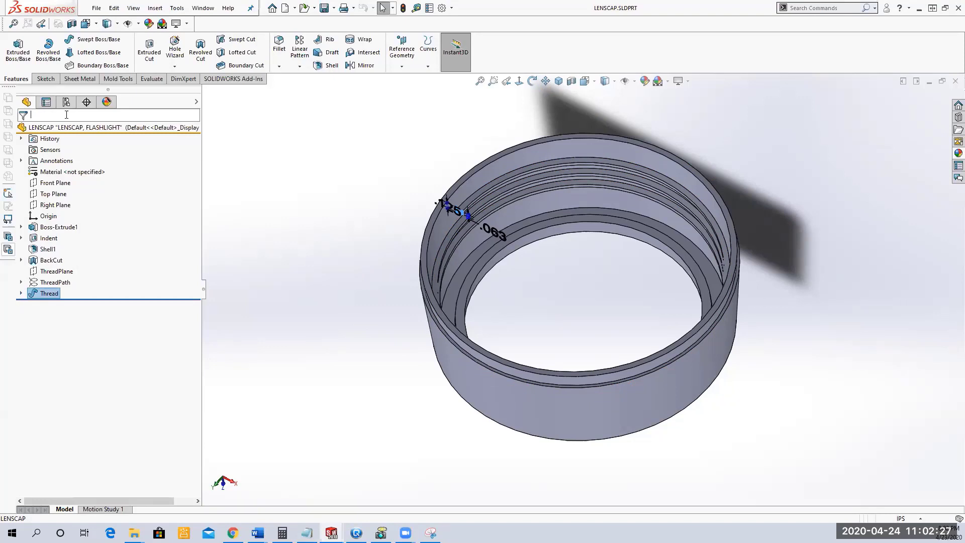
{"action": "type", "text": "prof"}
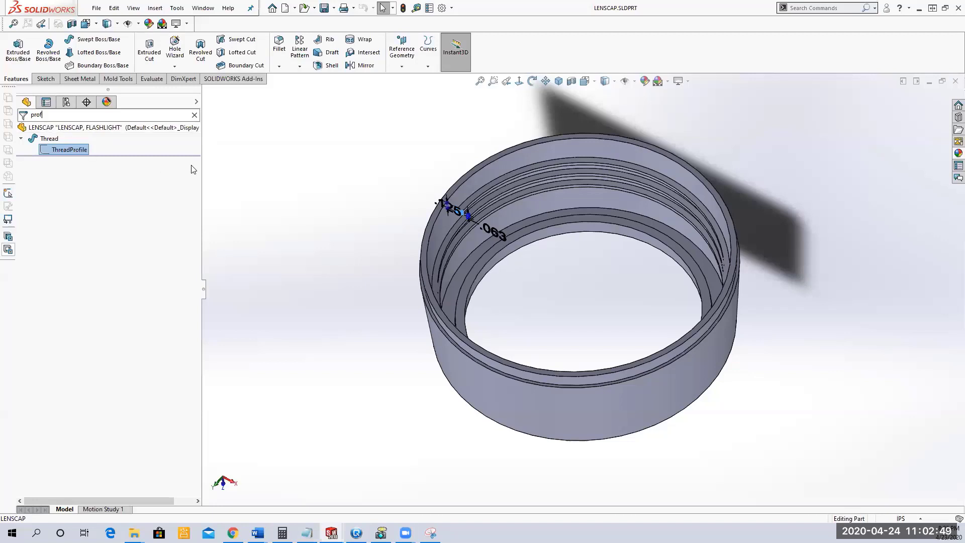
{"action": "right_click", "coordinate": [58, 154]}
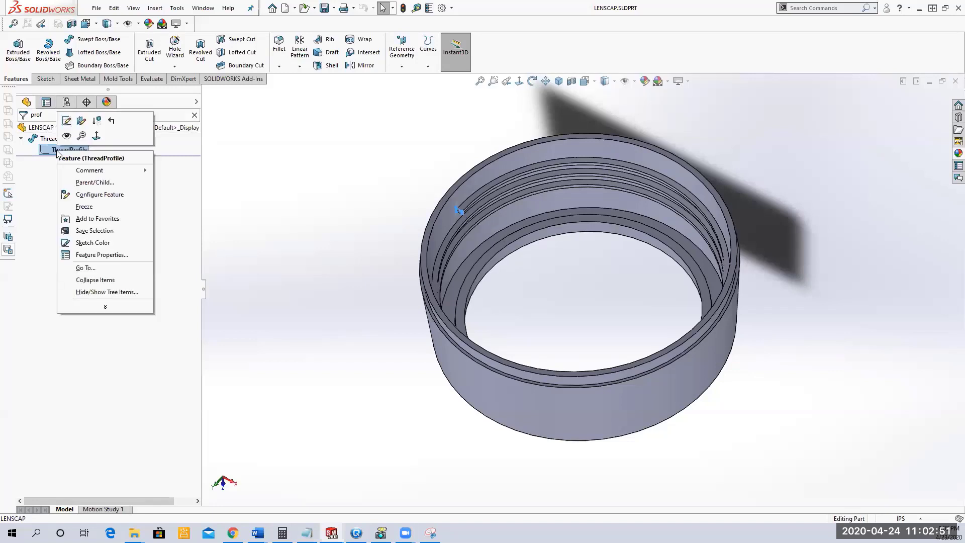
{"action": "left_click", "coordinate": [114, 10]}
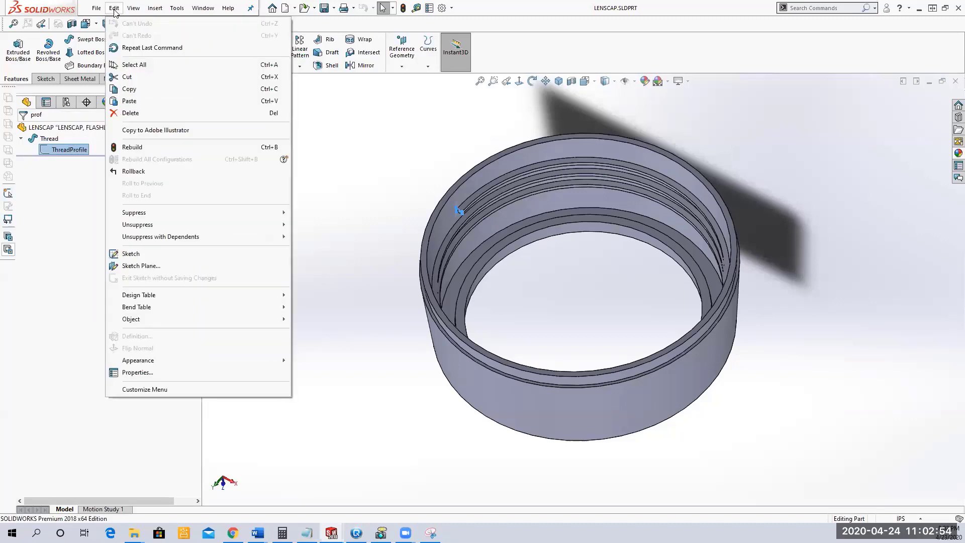
{"action": "left_click", "coordinate": [144, 92]}
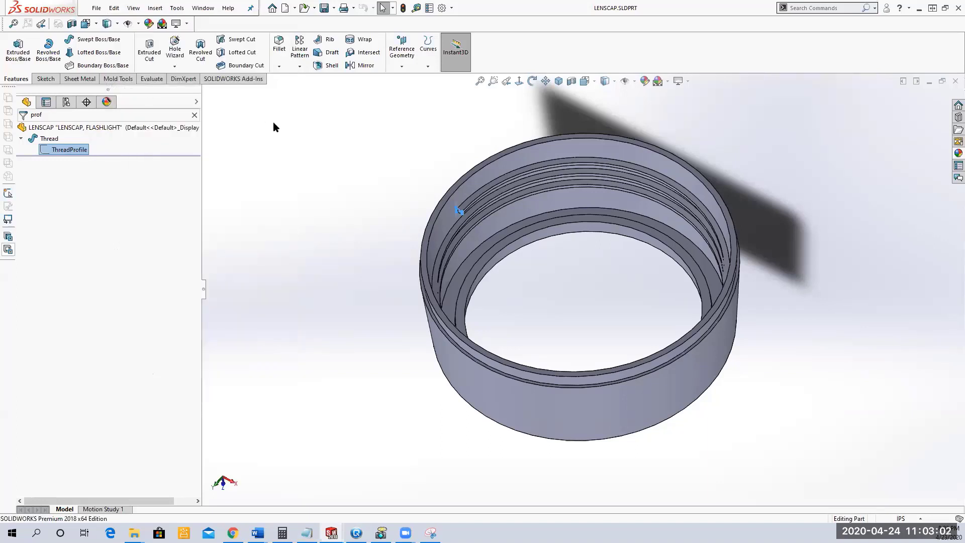
- Switch to HOUSING.SLDPRT and paste the copied thread profile sketch onto the Top Plane
{"action": "left_click", "coordinate": [197, 9]}
{"action": "left_click", "coordinate": [229, 129]}
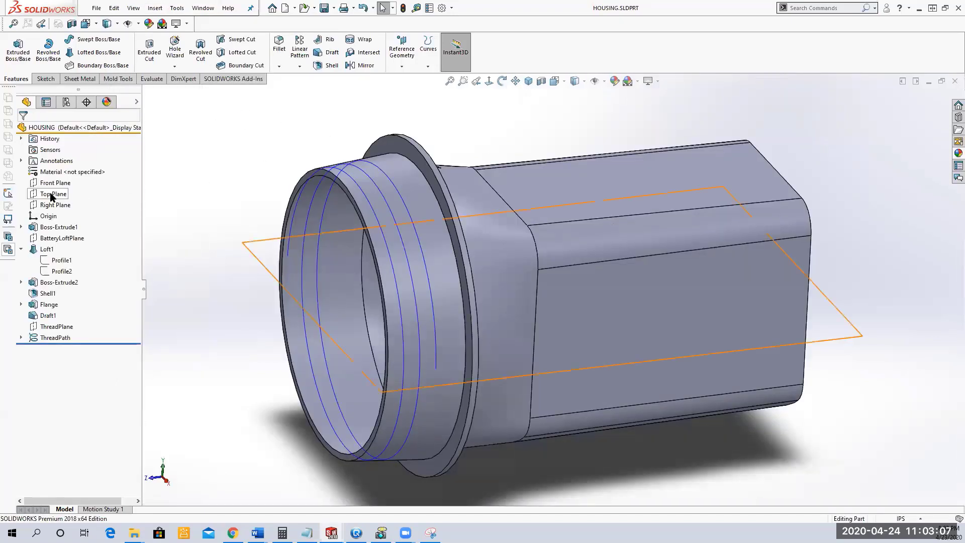
{"action": "left_click", "coordinate": [51, 194]}
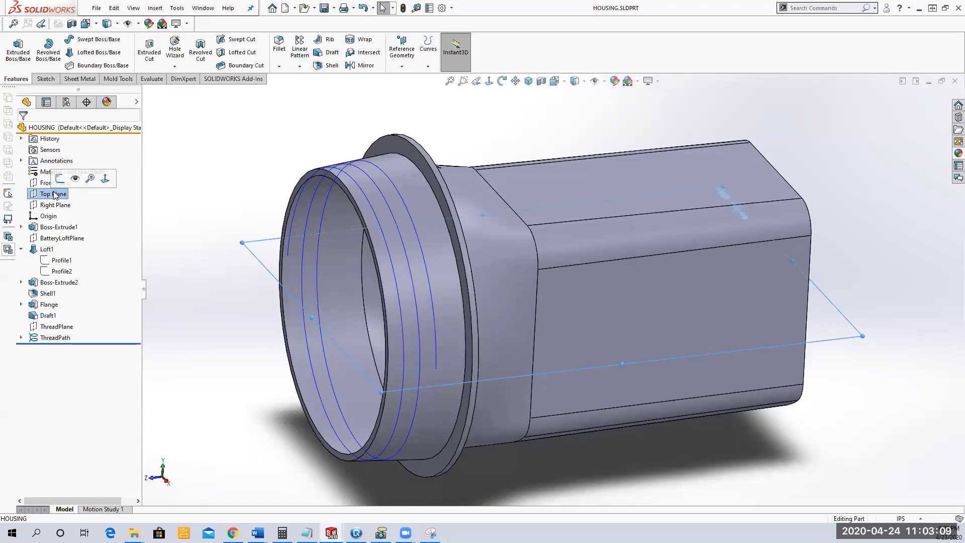
{"action": "left_click", "coordinate": [115, 9]}
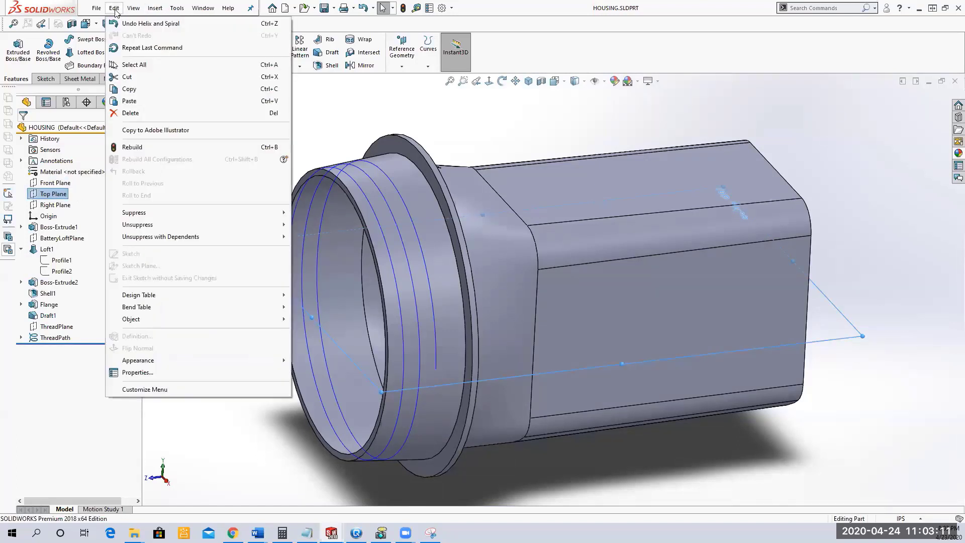
{"action": "left_click", "coordinate": [140, 104]}
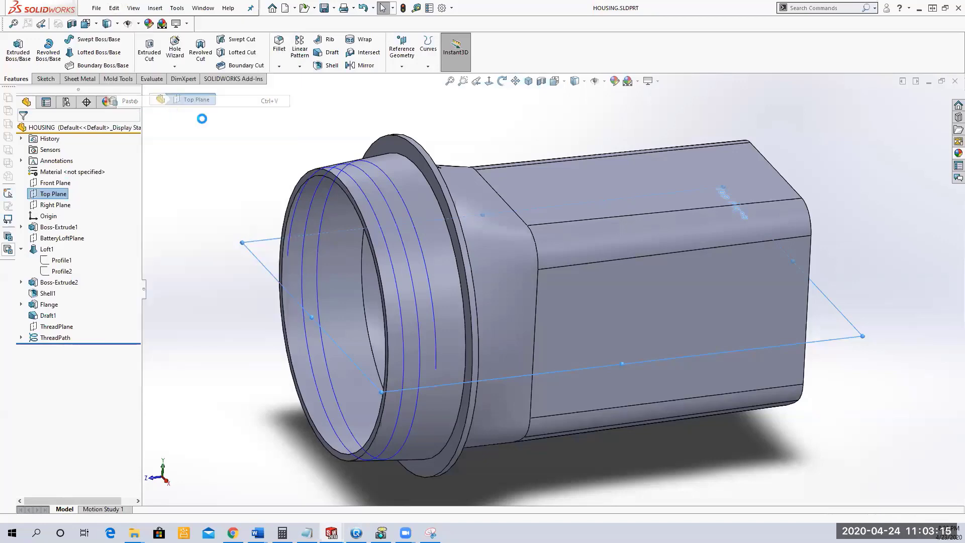
- Rename the pasted sketch as ThreadProfile and save the HOUSING part
{"action": "middle_click_drag", "start_coordinate": [235, 138], "coordinate": [419, 196]}
{"action": "scroll", "coordinate": [419, 196], "scroll_direction": "down", "scroll_amount": 4}
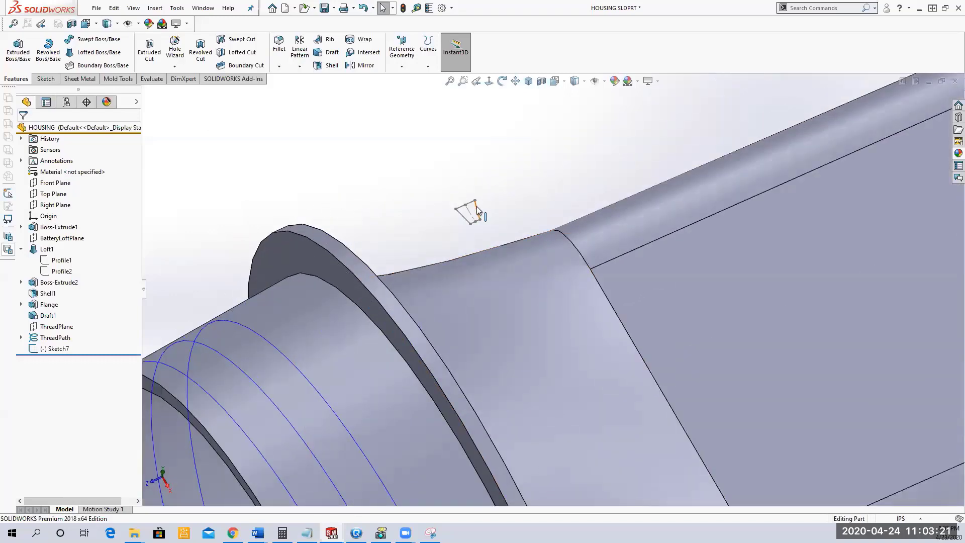
{"action": "left_click", "coordinate": [52, 349]}
{"action": "left_click", "coordinate": [58, 349]}
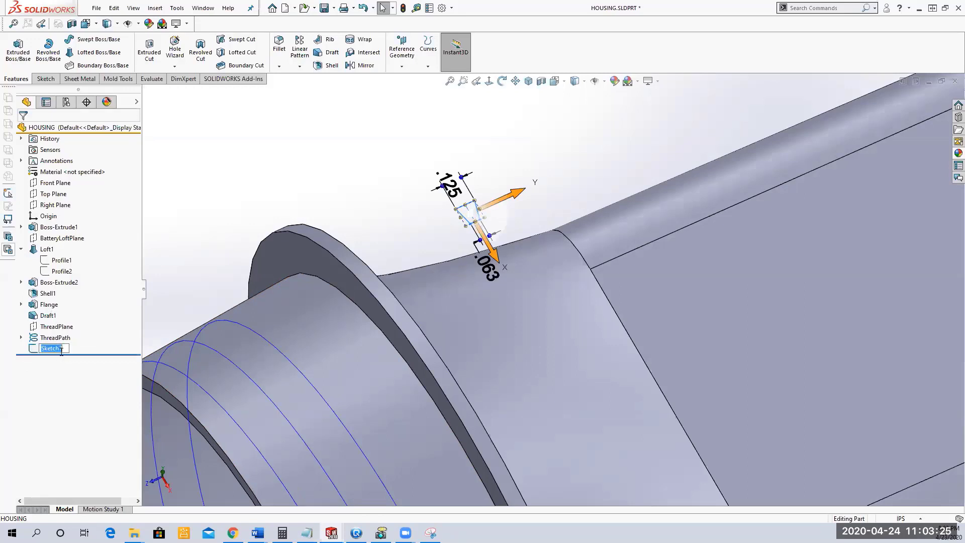
{"action": "type", "text": "ThreadProfile"}
{"action": "key", "text": "Return"}
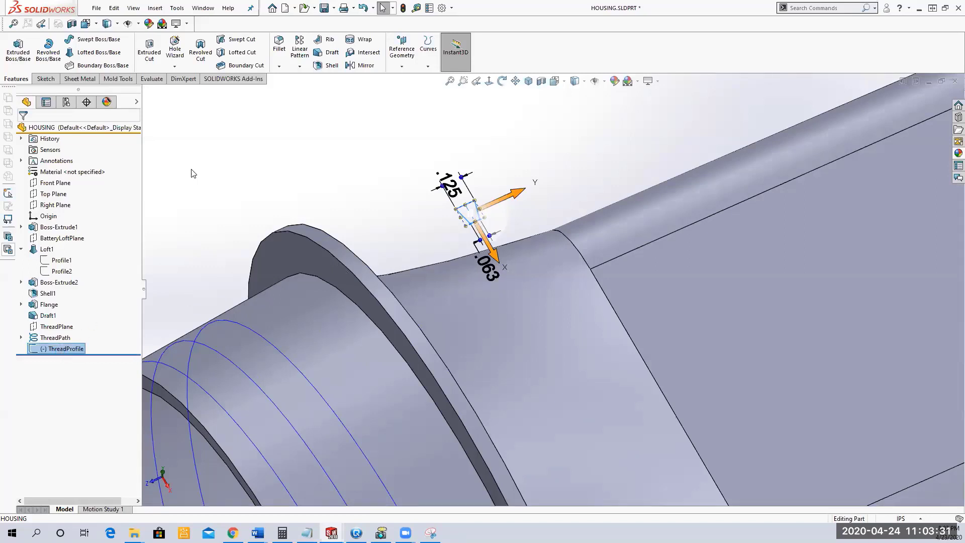
{"action": "left_click", "coordinate": [246, 190]}
{"action": "left_click", "coordinate": [325, 7]}
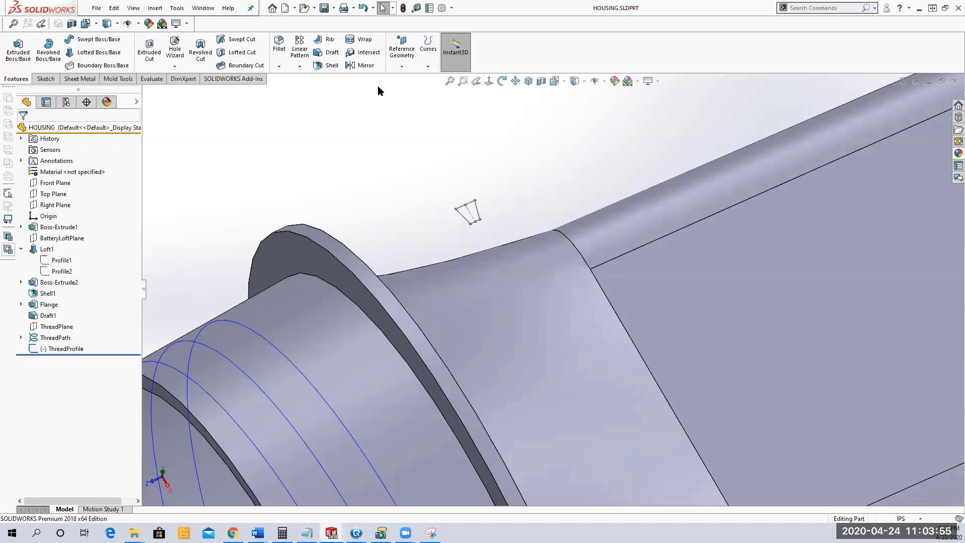
- Return to LENSCAP.SLDPRT and review the Copy command on the ThreadProfile sketch beneath the Thread feature
{"action": "left_click", "coordinate": [203, 8]}
{"action": "left_click", "coordinate": [223, 142]}
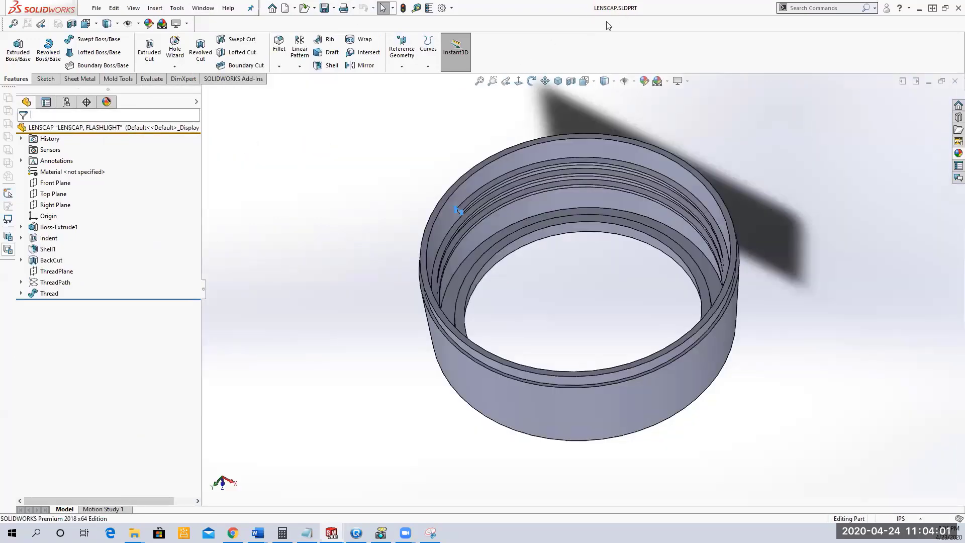
{"action": "left_click", "coordinate": [20, 293]}
{"action": "double_click", "coordinate": [64, 305]}
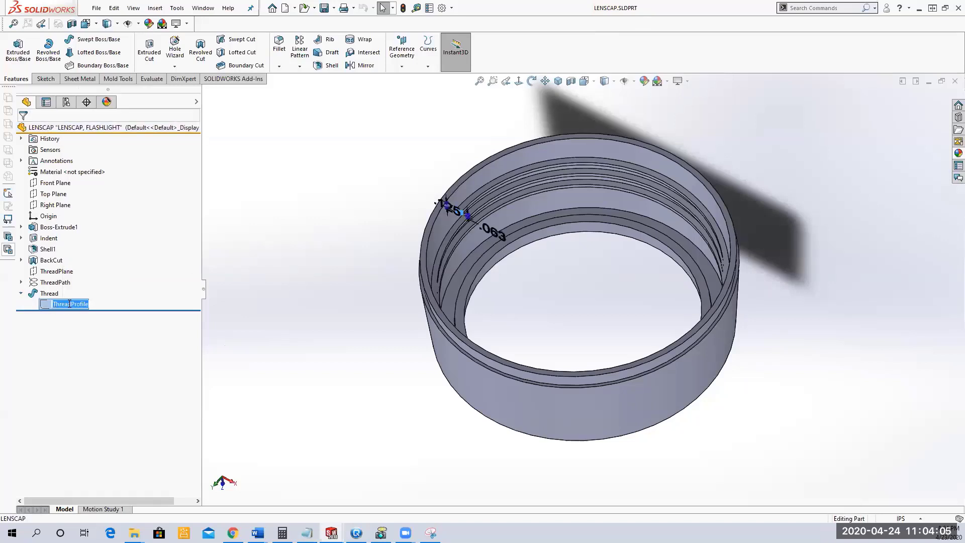
{"action": "key", "text": "Return"}
{"action": "left_click", "coordinate": [114, 8]}
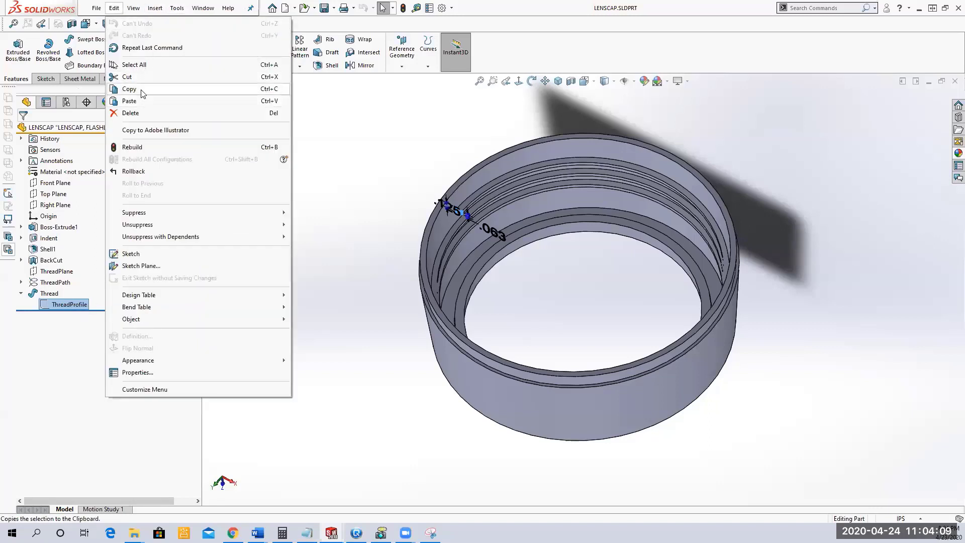
{"action": "left_click", "coordinate": [350, 116]}
- Switch back to the HOUSING.SLDPRT document
{"action": "left_click", "coordinate": [202, 8]}
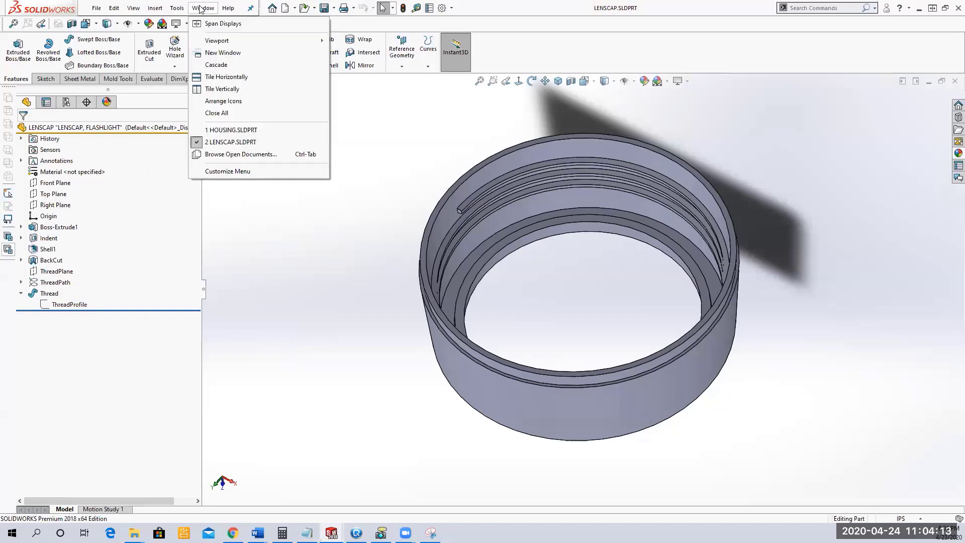
{"action": "mouse_move", "coordinate": [246, 131]}
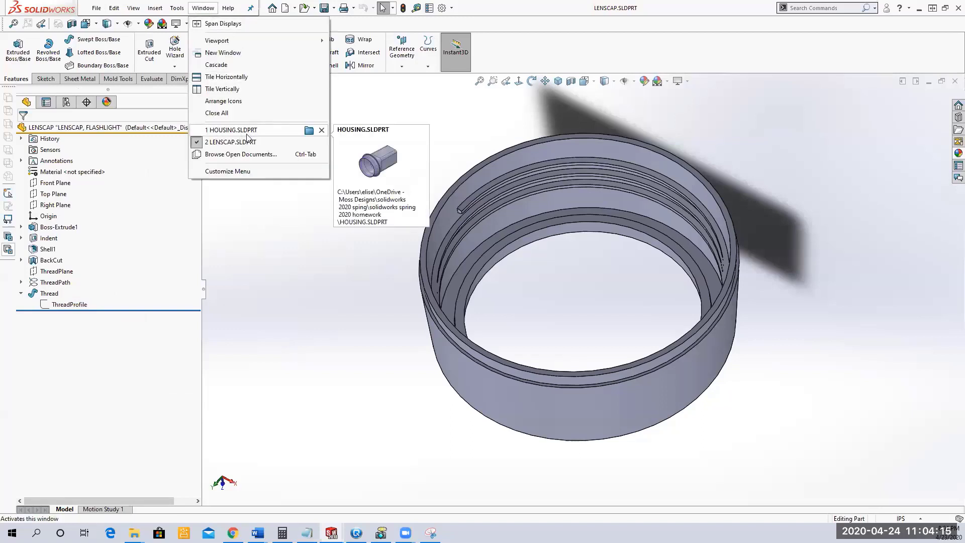
{"action": "left_click", "coordinate": [249, 131]}
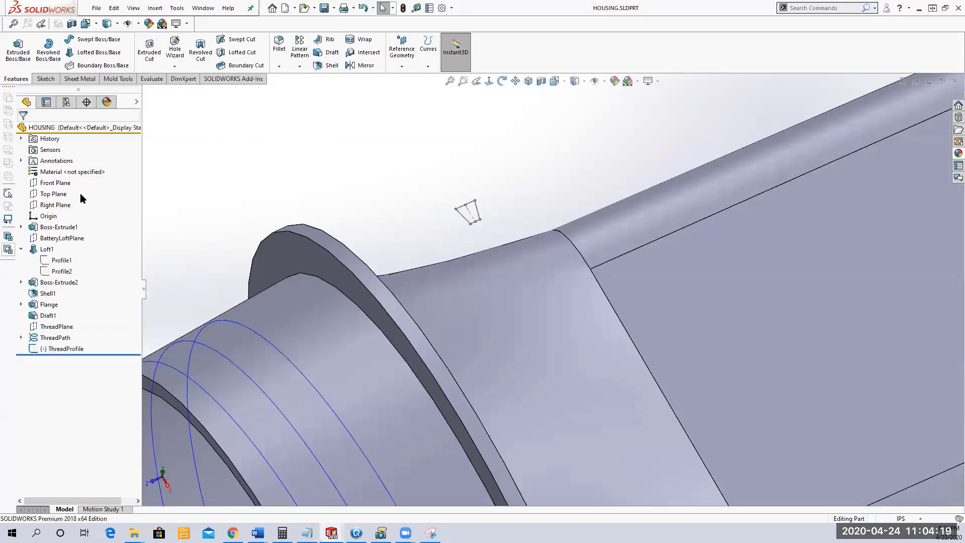
- Review the Paste command with the Top Plane selected, without pasting again
{"action": "left_click", "coordinate": [53, 194]}
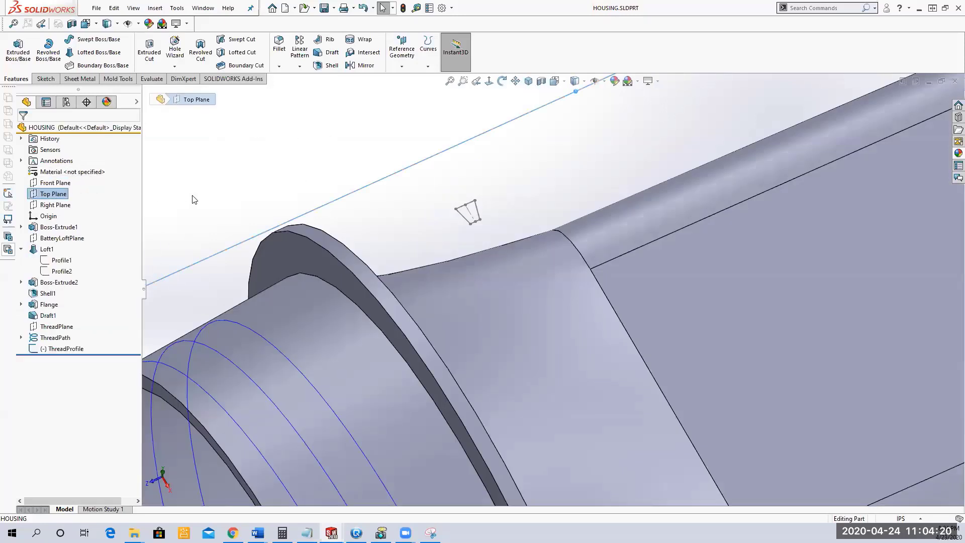
{"action": "left_click", "coordinate": [115, 10]}
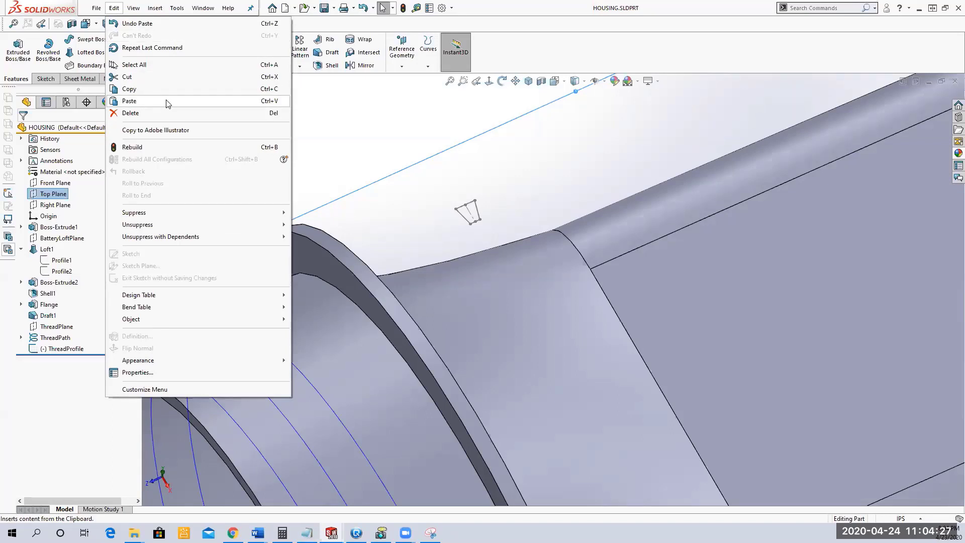
{"action": "left_click", "coordinate": [351, 115]}
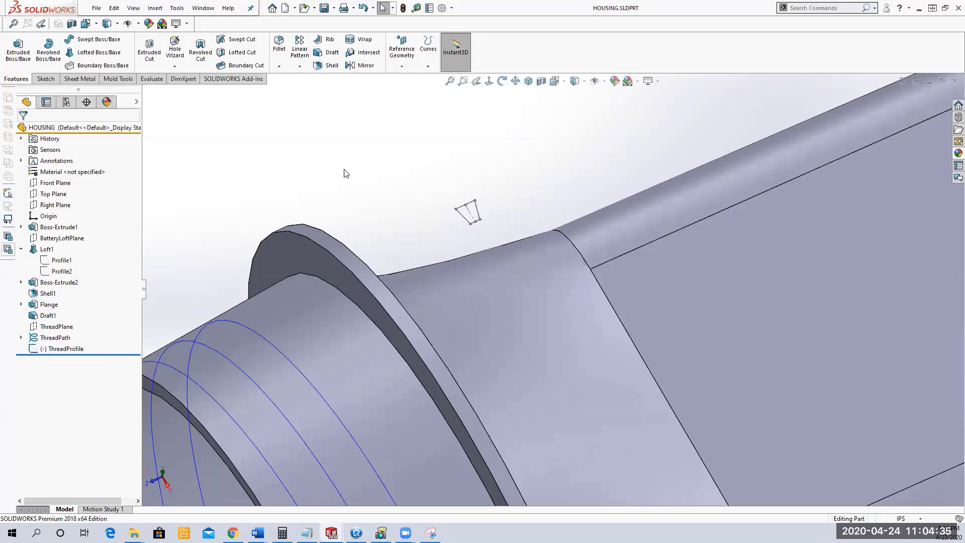
- Open the ThreadProfile sketch for editing
{"action": "scroll", "coordinate": [427, 170], "scroll_direction": "up", "scroll_amount": 5}
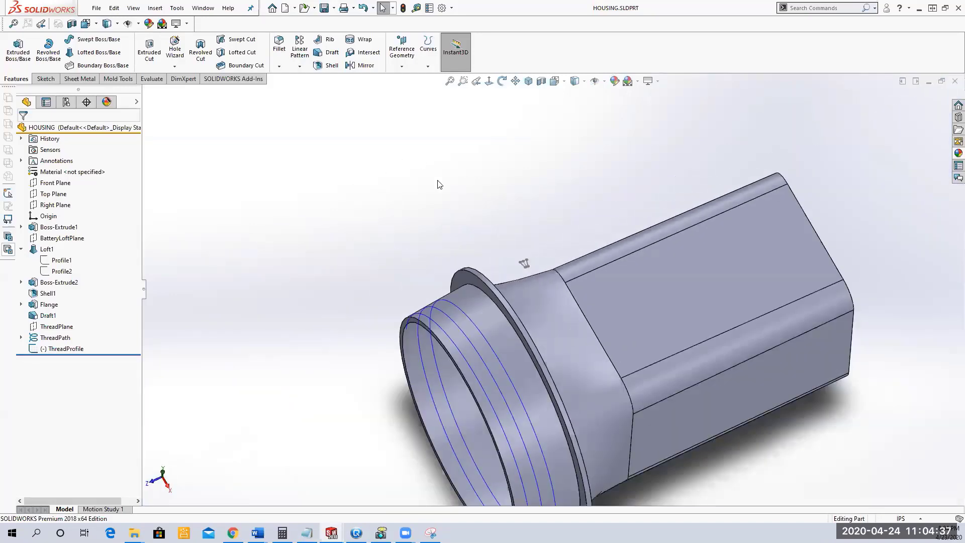
{"action": "scroll", "coordinate": [444, 332], "scroll_direction": "down", "scroll_amount": 4}
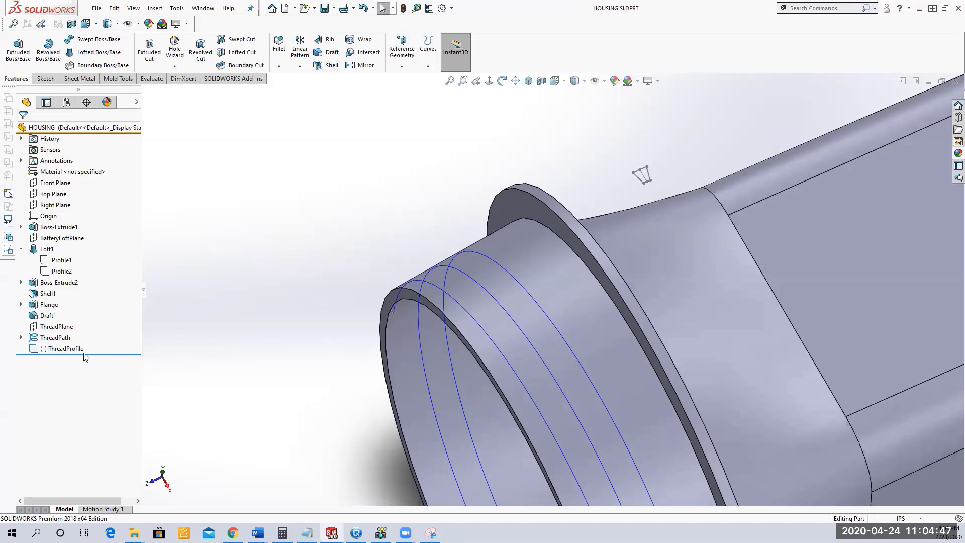
{"action": "left_click", "coordinate": [68, 350]}
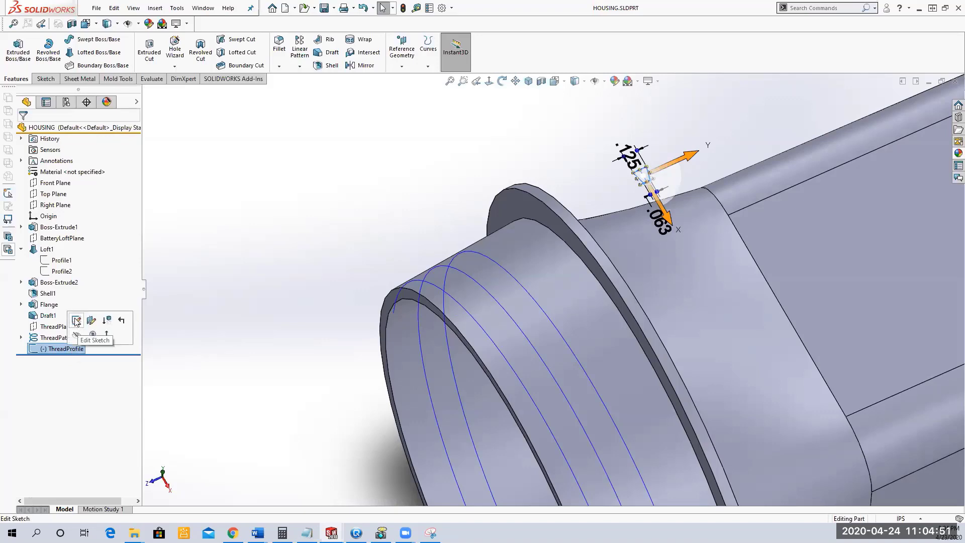
{"action": "left_click", "coordinate": [76, 321]}
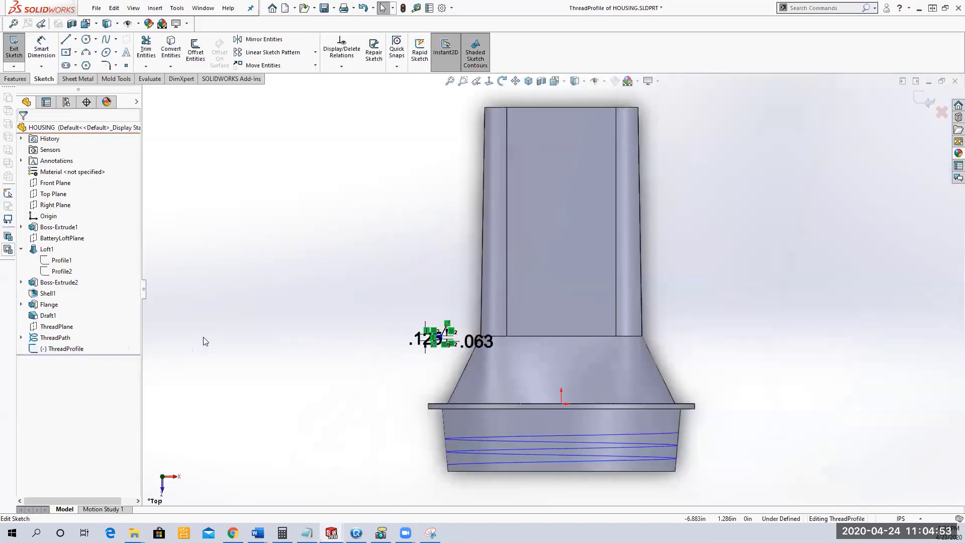
- Examine the thread profile's shape and its position relative to the start of the ThreadPath helix on the neck
{"action": "scroll", "coordinate": [648, 490], "scroll_direction": "down", "scroll_amount": 3}
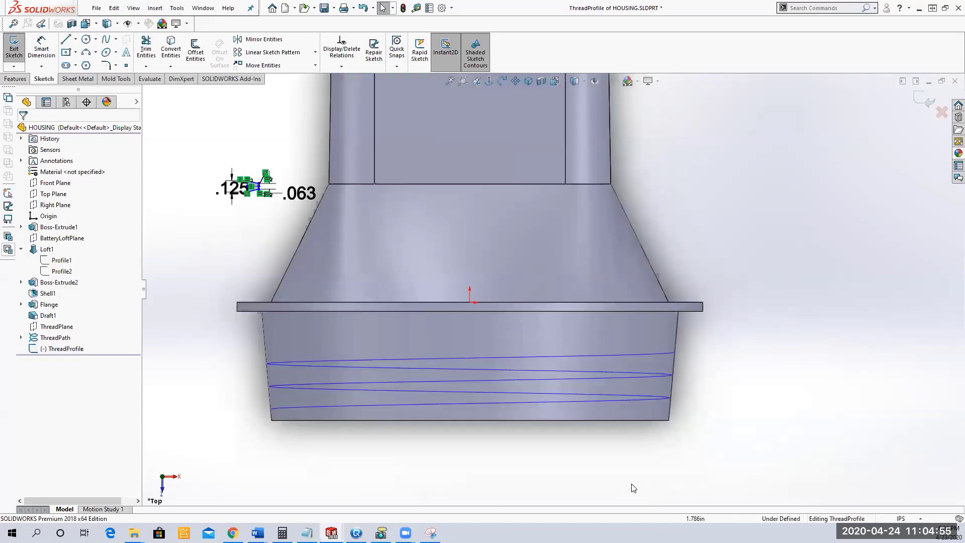
{"action": "scroll", "coordinate": [431, 248], "scroll_direction": "up", "scroll_amount": 3}
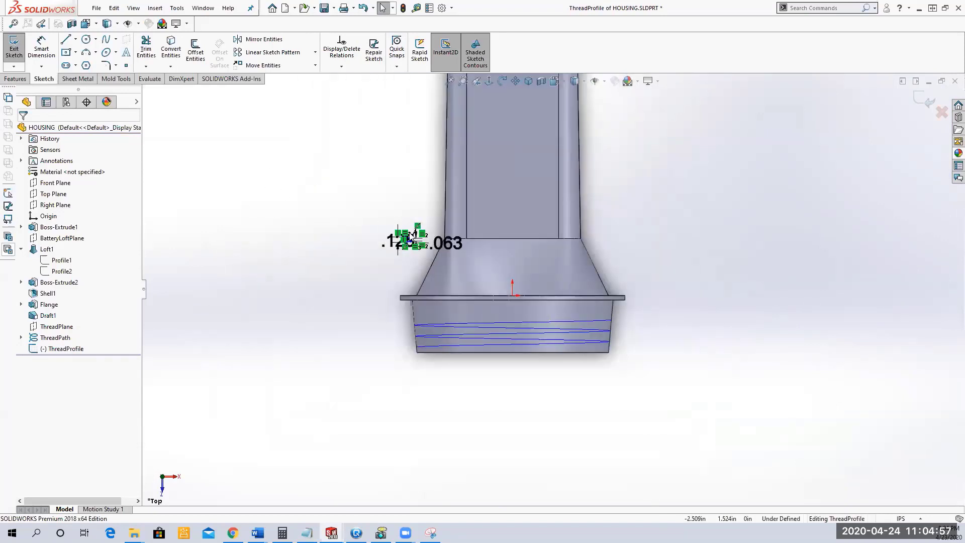
{"action": "scroll", "coordinate": [431, 247], "scroll_direction": "down", "scroll_amount": 3}
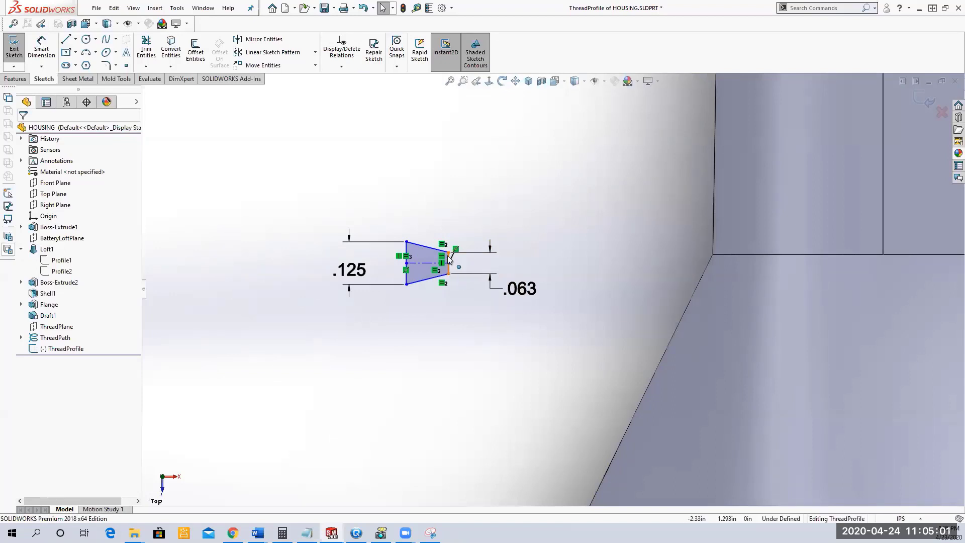
{"action": "scroll", "coordinate": [444, 333], "scroll_direction": "up", "scroll_amount": 3}
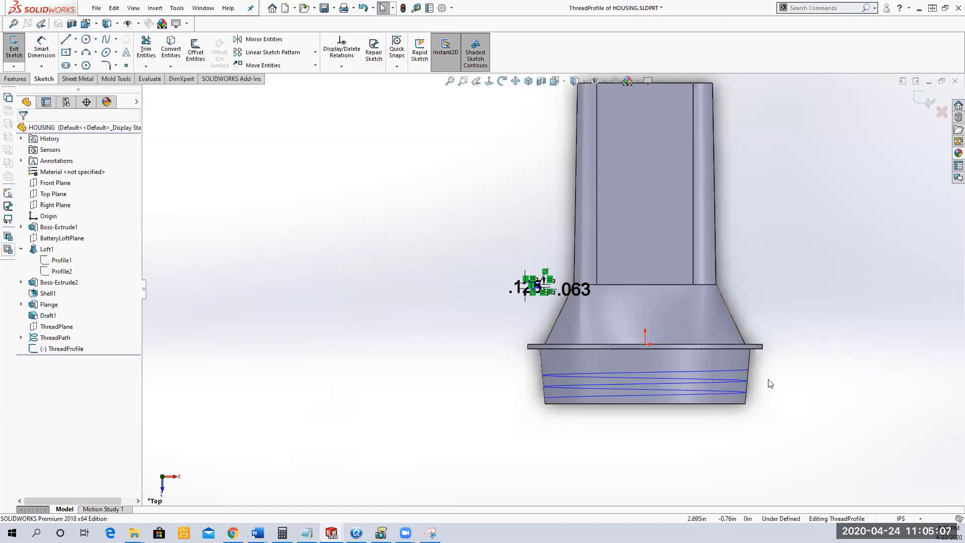
{"action": "scroll", "coordinate": [557, 373], "scroll_direction": "down", "scroll_amount": 3}
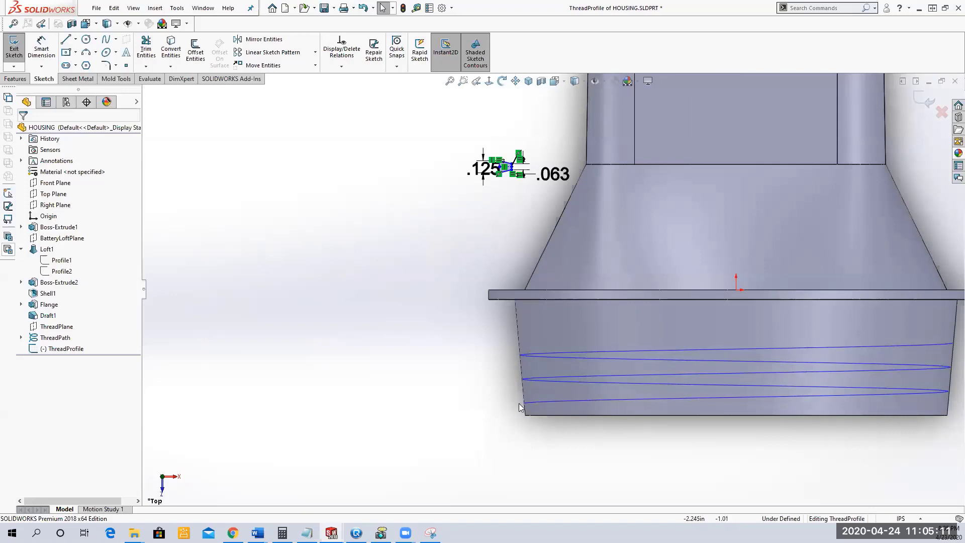
{"action": "scroll", "coordinate": [532, 216], "scroll_direction": "down", "scroll_amount": 5}
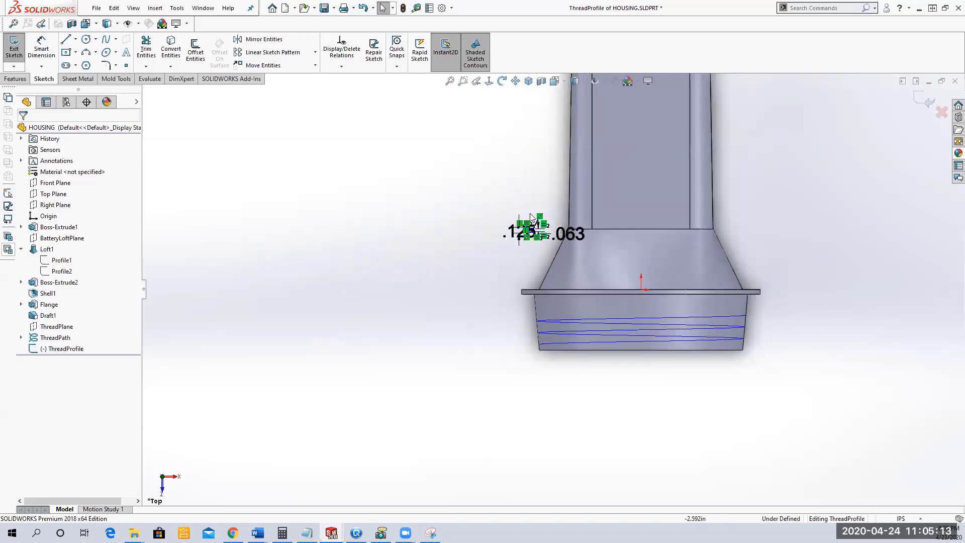
{"action": "scroll", "coordinate": [598, 317], "scroll_direction": "down", "scroll_amount": 3}
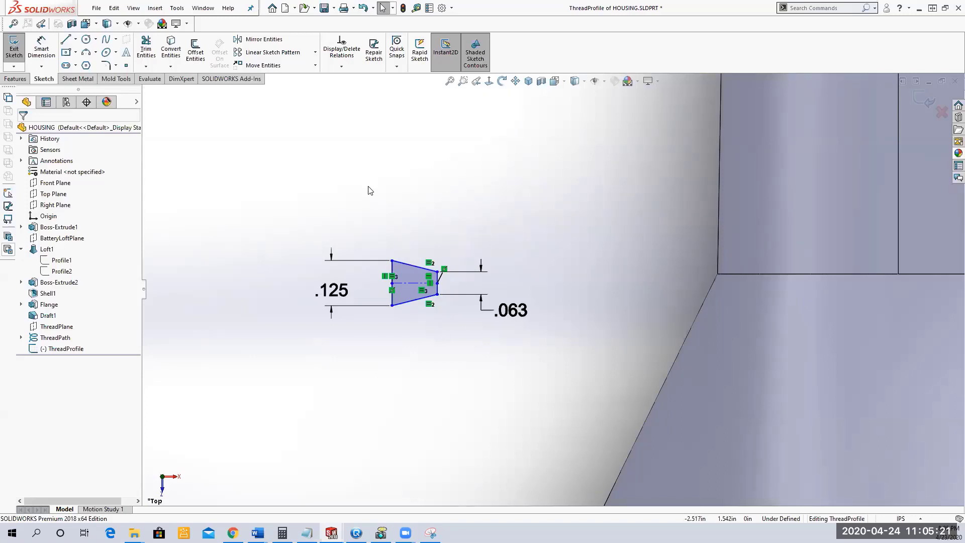
{"action": "scroll", "coordinate": [474, 209], "scroll_direction": "up", "scroll_amount": 5}
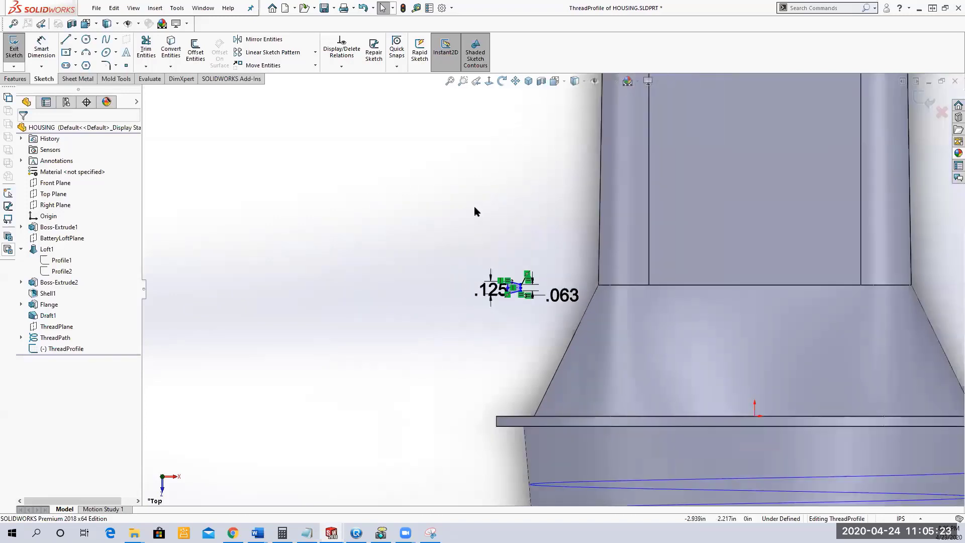
{"action": "scroll", "coordinate": [475, 211], "scroll_direction": "up", "scroll_amount": 2}
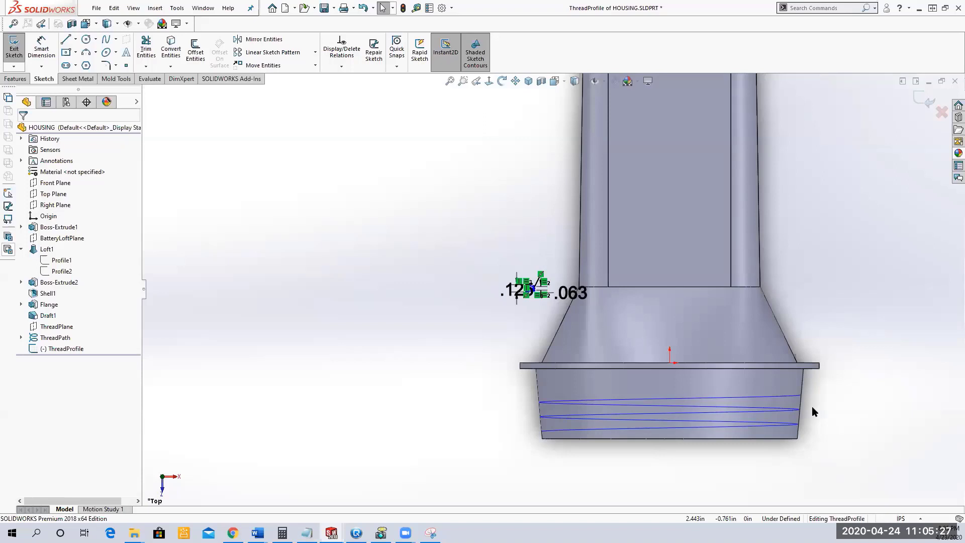
{"action": "scroll", "coordinate": [608, 292], "scroll_direction": "down", "scroll_amount": 3}
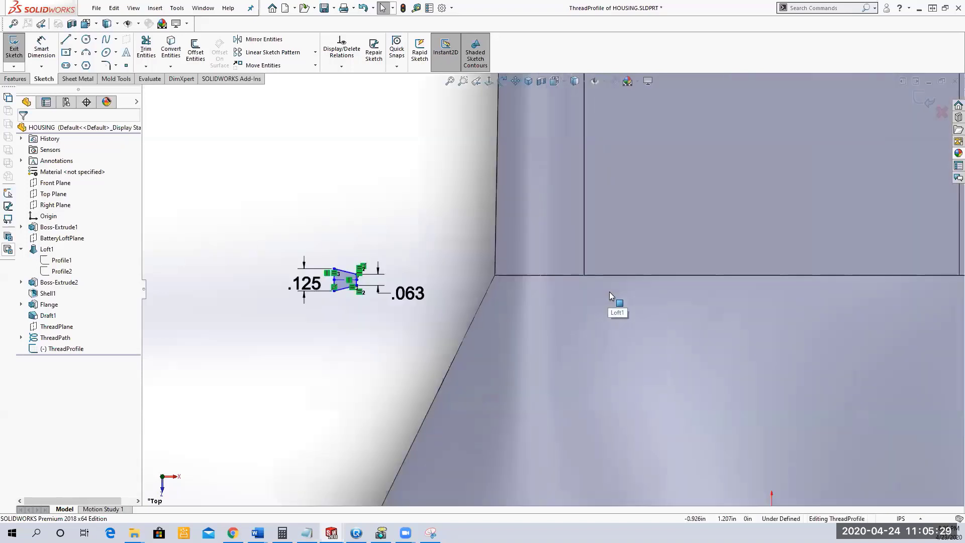
{"action": "mouse_move", "coordinate": [265, 202]}
{"action": "left_mouse_down"}
{"action": "mouse_move", "coordinate": [408, 318]}
{"action": "mouse_move", "coordinate": [442, 323]}
{"action": "mouse_move", "coordinate": [327, 340]}
{"action": "left_mouse_up"}
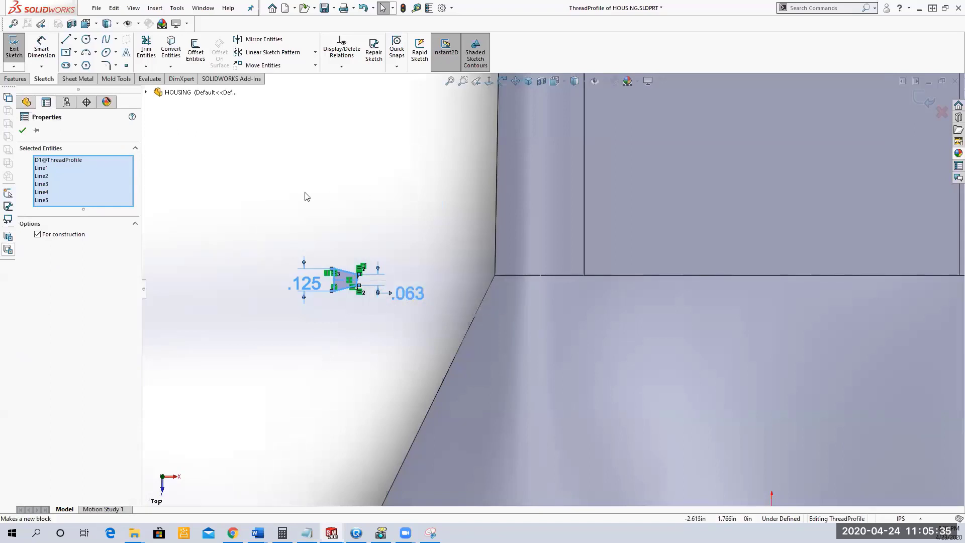
{"action": "left_click", "coordinate": [315, 65]}
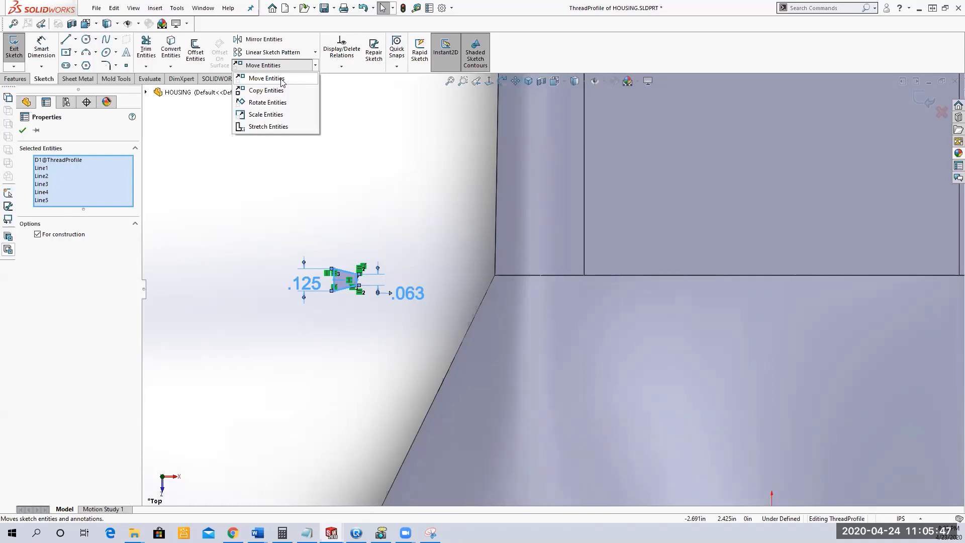
{"action": "mouse_move", "coordinate": [245, 174]}
{"action": "left_mouse_down"}
{"action": "mouse_move", "coordinate": [412, 343]}
{"action": "mouse_move", "coordinate": [435, 345]}
{"action": "left_mouse_up"}
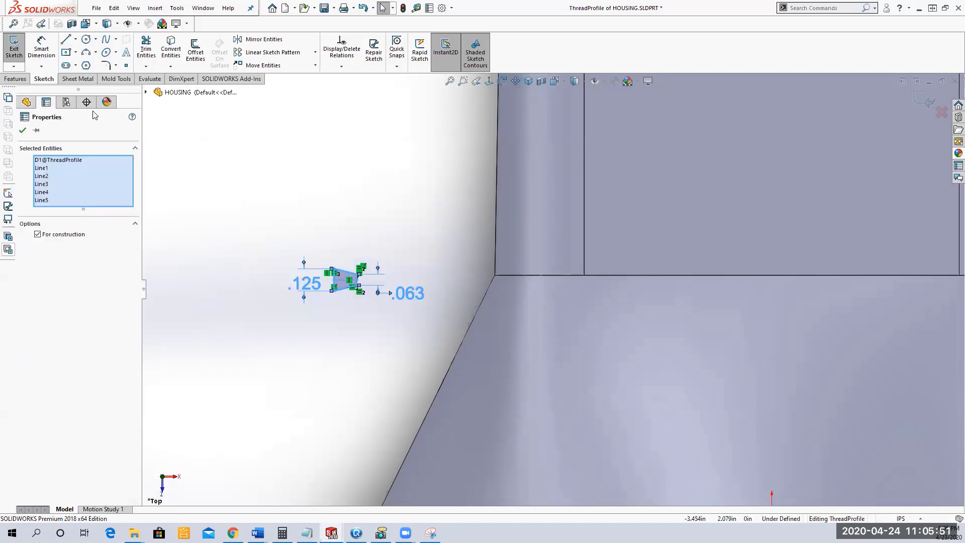
{"action": "left_click", "coordinate": [23, 130]}
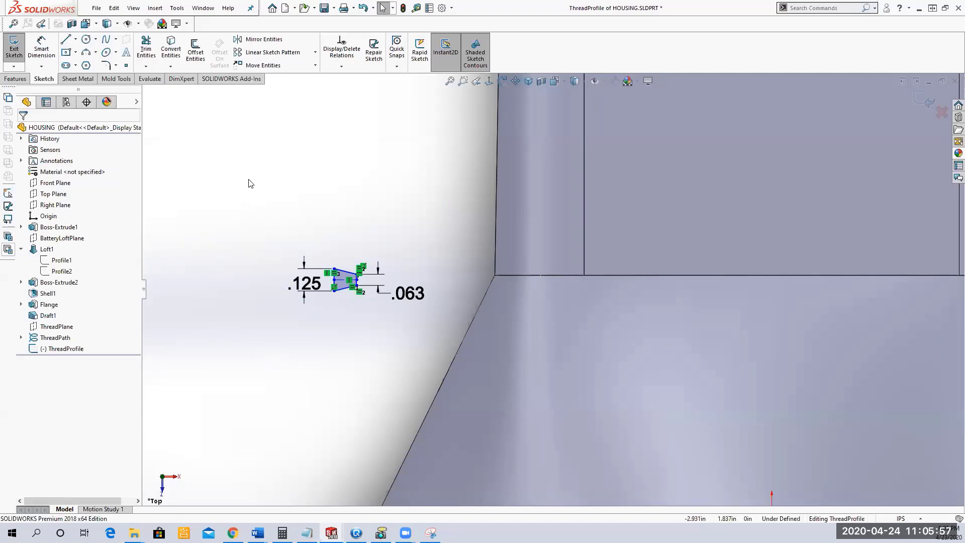
- Move the whole thread profile with Move Entities, from the midpoint of its 0.125 edge to just outside the neck beside the helix's upper end
{"action": "left_click_drag", "start_coordinate": [245, 187], "coordinate": [438, 324]}
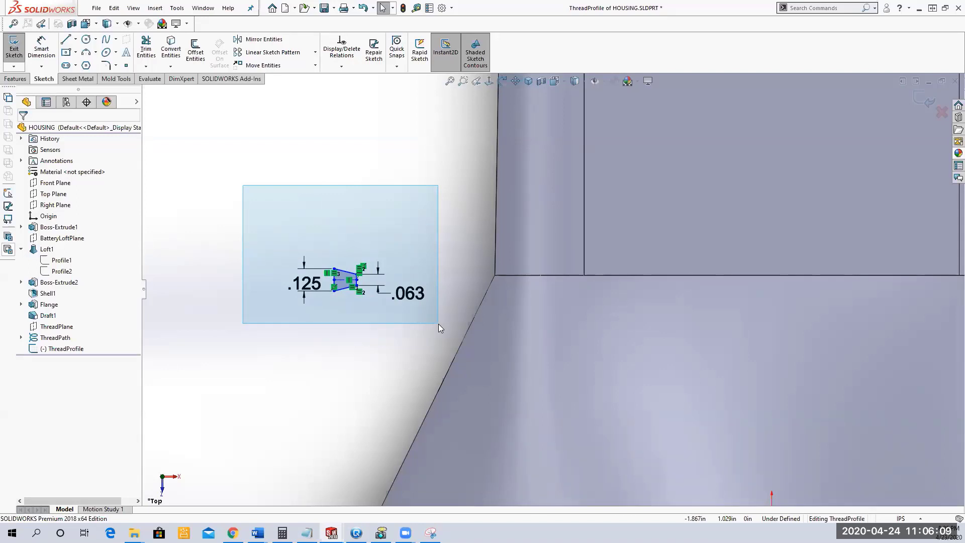
{"action": "left_click_drag", "start_coordinate": [438, 324], "coordinate": [438, 323]}
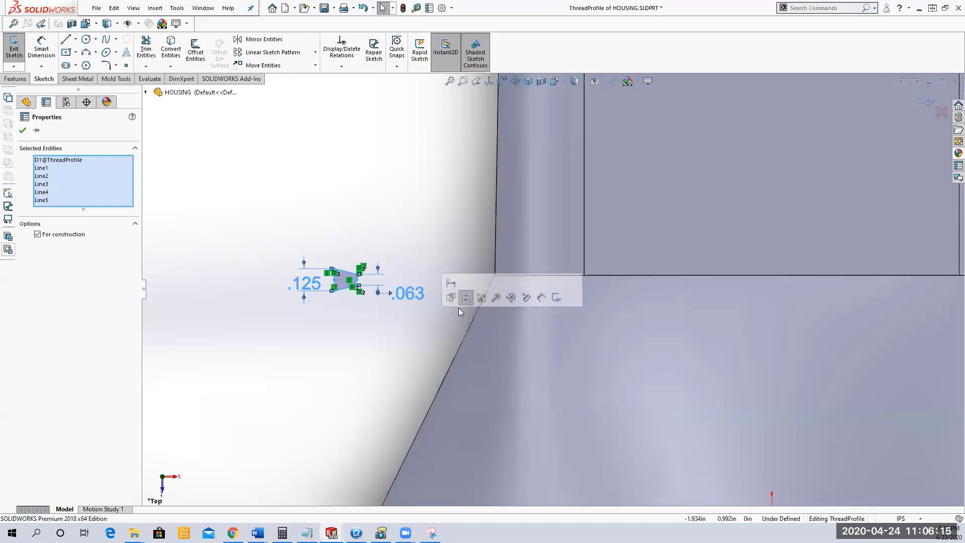
{"action": "left_click", "coordinate": [250, 65]}
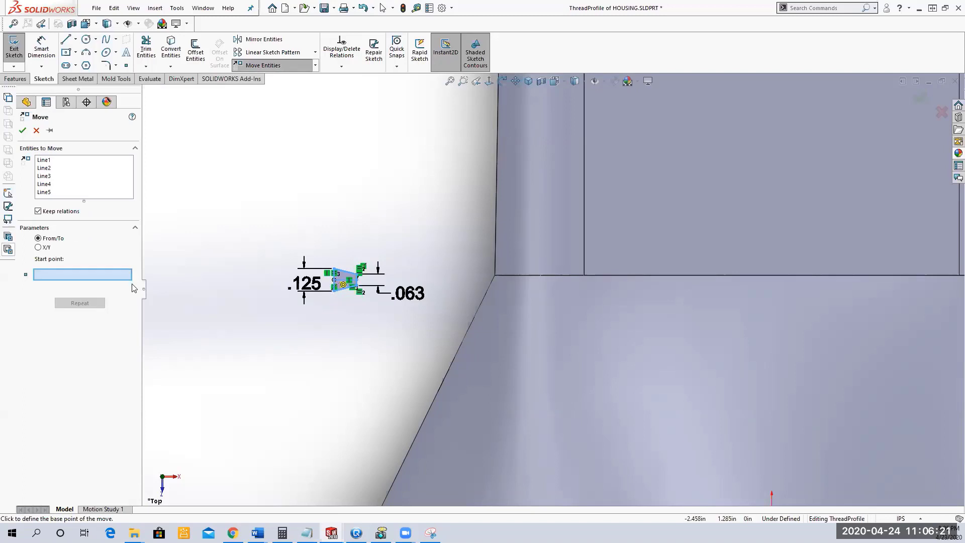
{"action": "left_click", "coordinate": [334, 280]}
{"action": "scroll", "coordinate": [628, 302], "scroll_direction": "up", "scroll_amount": 5}
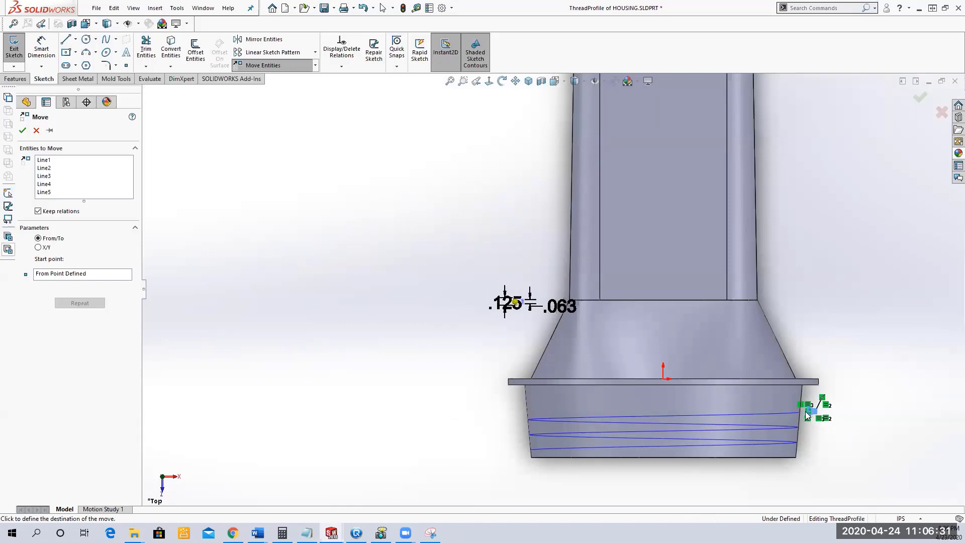
{"action": "left_click", "coordinate": [809, 412]}
- Add a Pierce relation between the midpoint of the profile's 0.125 edge and the ThreadPath helix
{"action": "scroll", "coordinate": [804, 452], "scroll_direction": "down", "scroll_amount": 3}
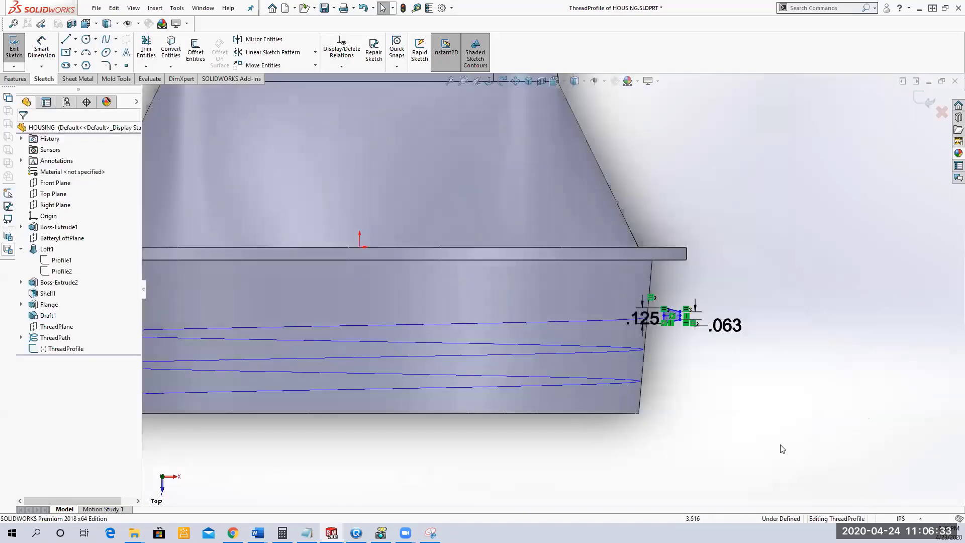
{"action": "mouse_move", "coordinate": [577, 446]}
{"action": "middle_mouse_down"}
{"action": "mouse_move", "coordinate": [561, 345]}
{"action": "mouse_move", "coordinate": [821, 468]}
{"action": "middle_mouse_up"}
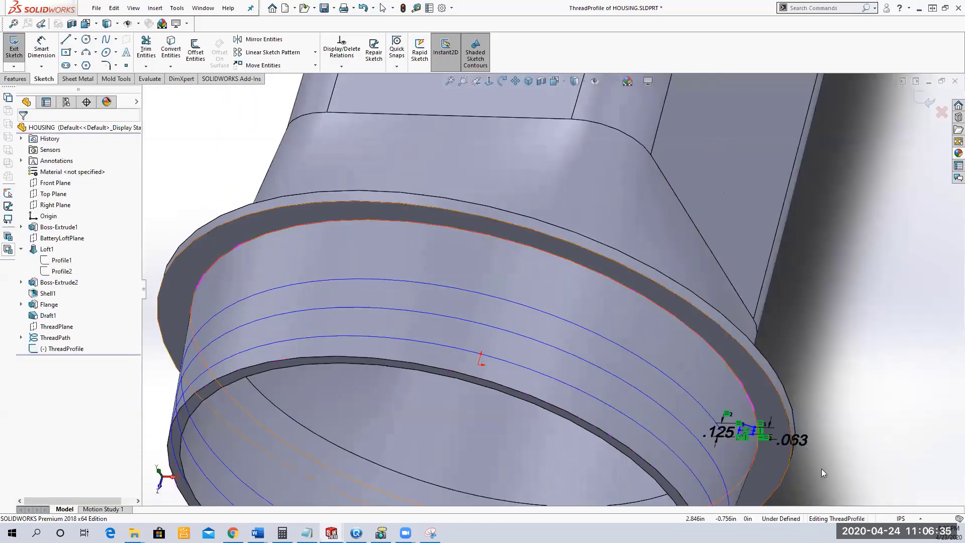
{"action": "scroll", "coordinate": [753, 451], "scroll_direction": "down", "scroll_amount": 5}
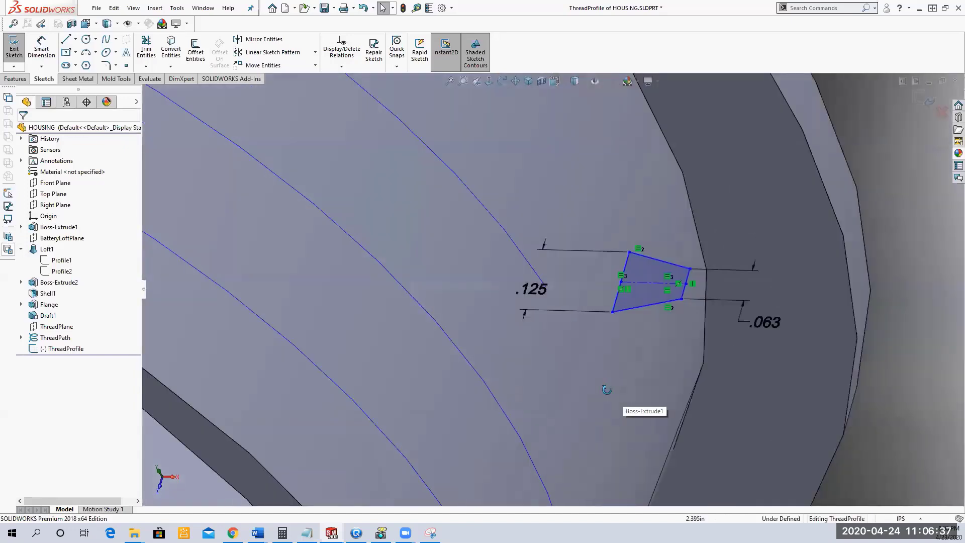
{"action": "mouse_move", "coordinate": [624, 404]}
{"action": "middle_mouse_down"}
{"action": "mouse_move", "coordinate": [616, 415]}
{"action": "mouse_move", "coordinate": [590, 334]}
{"action": "mouse_move", "coordinate": [644, 402]}
{"action": "mouse_move", "coordinate": [643, 419]}
{"action": "middle_mouse_up"}
{"action": "key", "text": "Escape"}
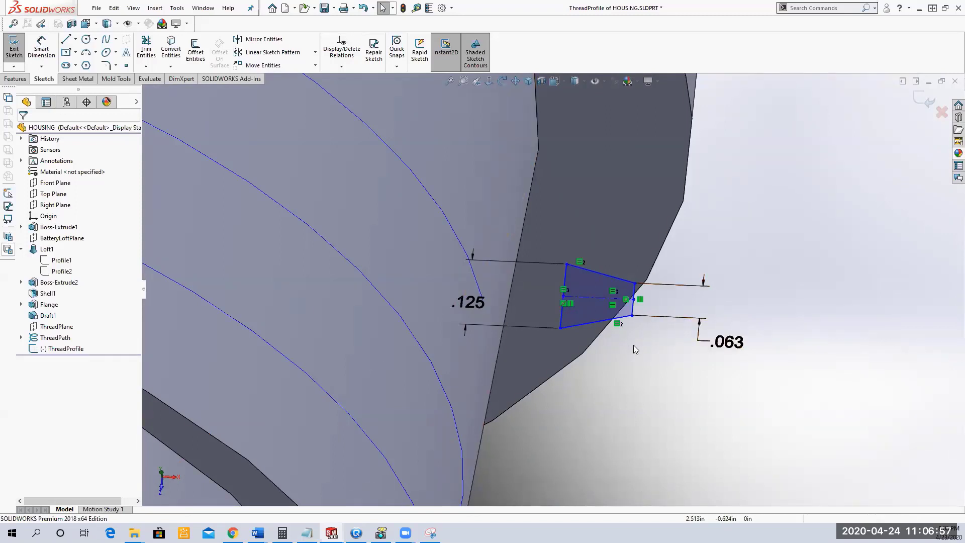
{"action": "mouse_move", "coordinate": [634, 385]}
{"action": "middle_mouse_down"}
{"action": "mouse_move", "coordinate": [605, 331]}
{"action": "mouse_move", "coordinate": [612, 367]}
{"action": "middle_mouse_up"}
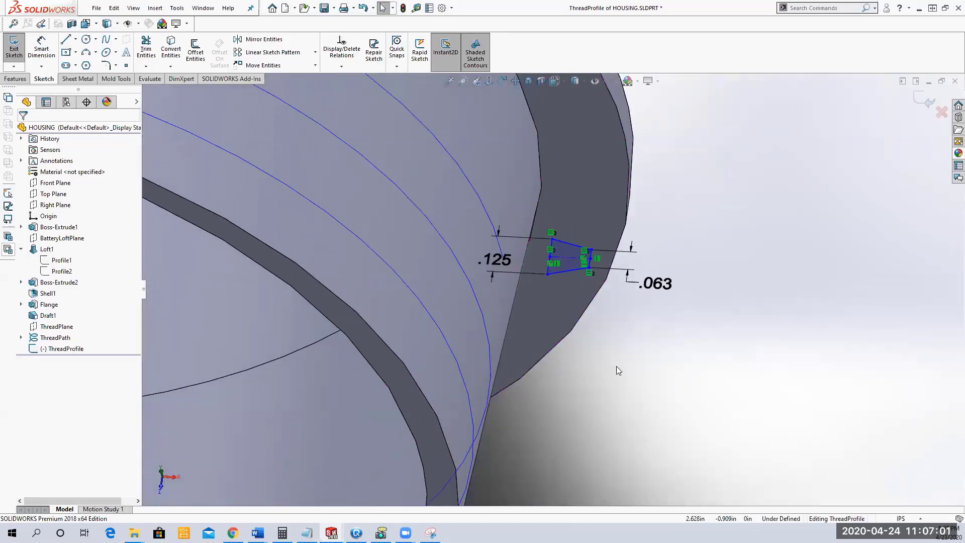
{"action": "left_click", "coordinate": [341, 66]}
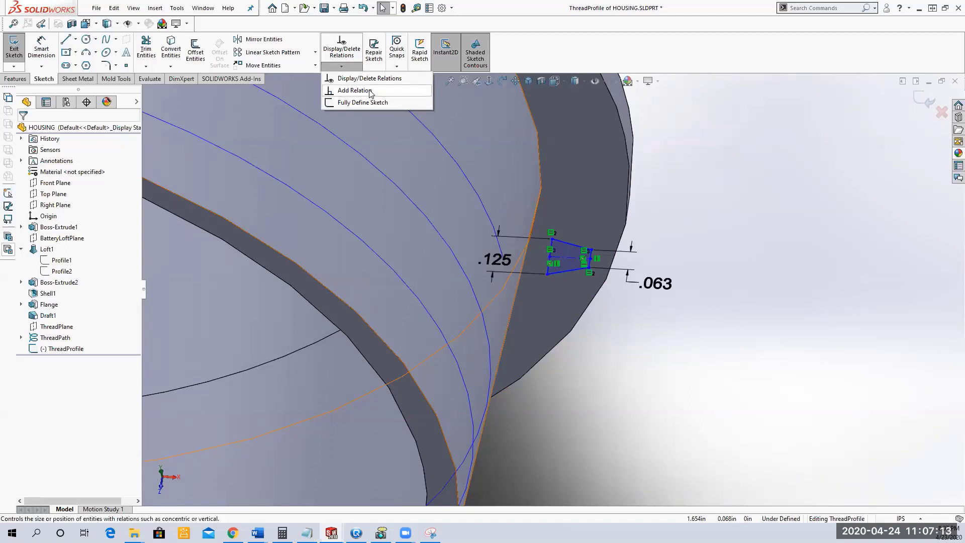
{"action": "left_click", "coordinate": [397, 91]}
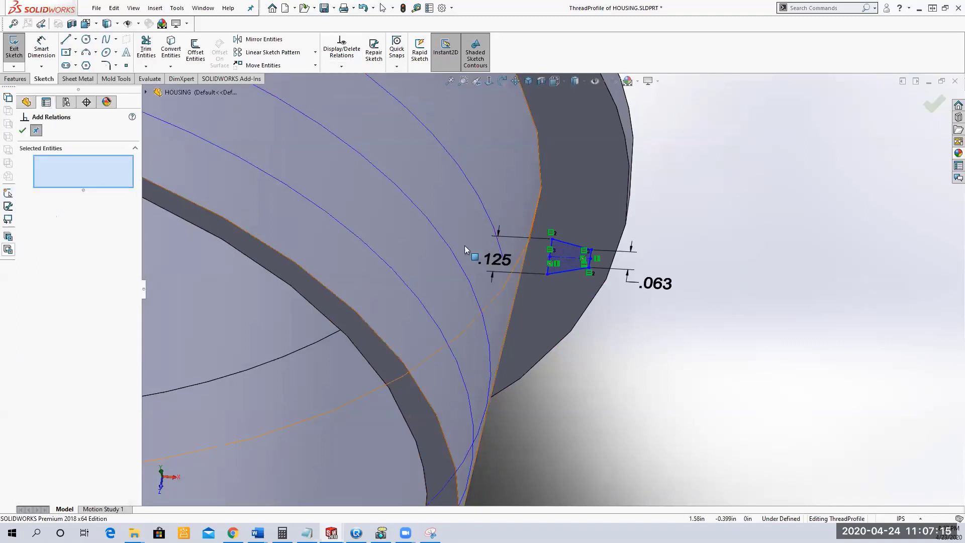
{"action": "left_click", "coordinate": [550, 257]}
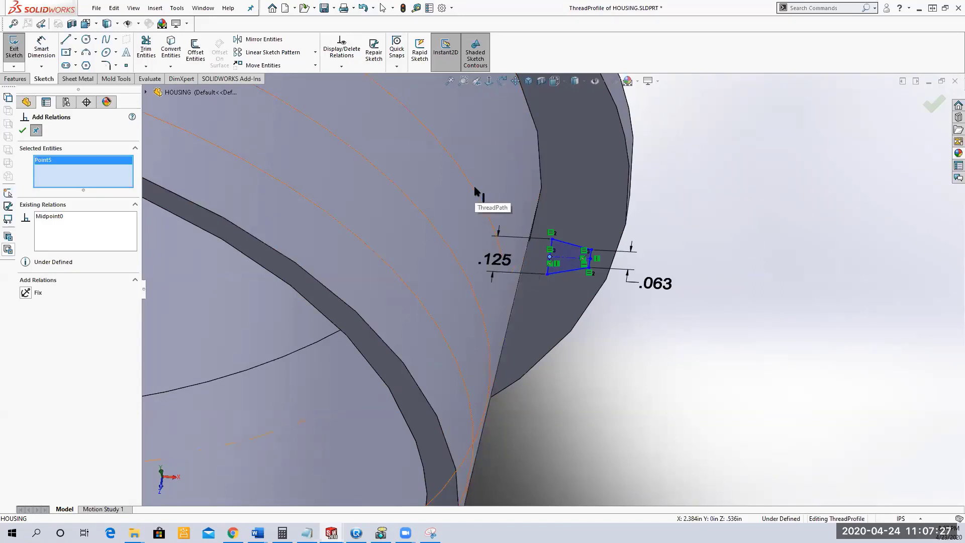
{"action": "left_click", "coordinate": [497, 243]}
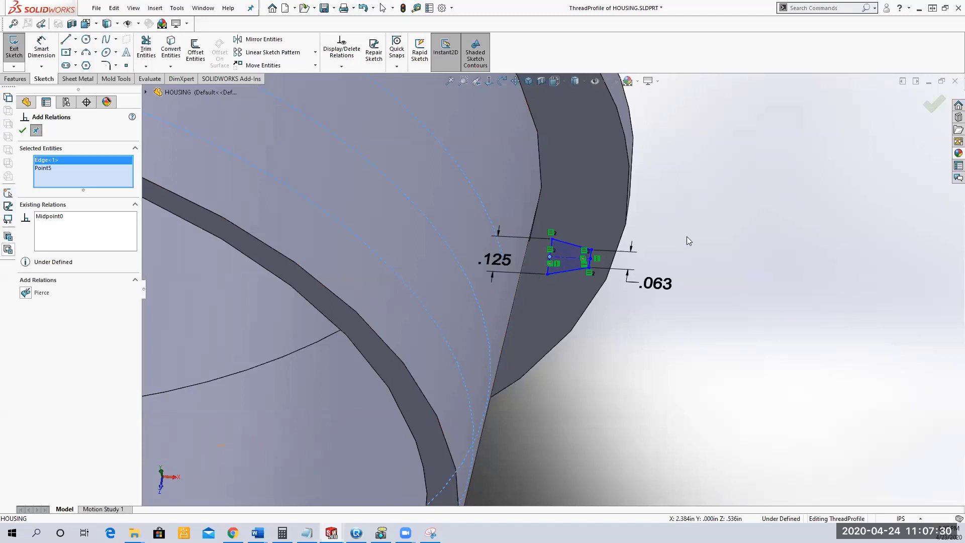
{"action": "left_click", "coordinate": [28, 296]}
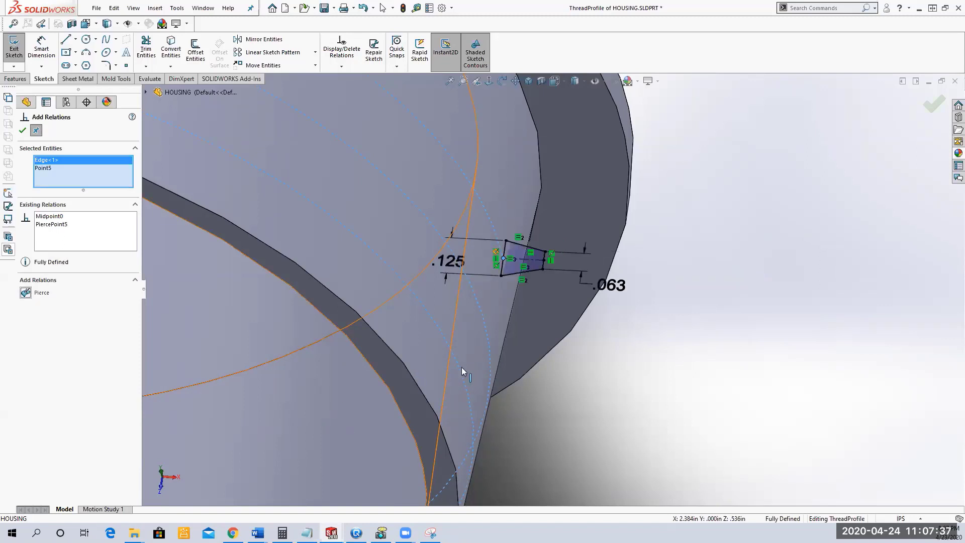
- Accept the Pierce relation and exit the ThreadProfile sketch
{"action": "left_click", "coordinate": [22, 130]}
{"action": "left_click", "coordinate": [700, 286]}
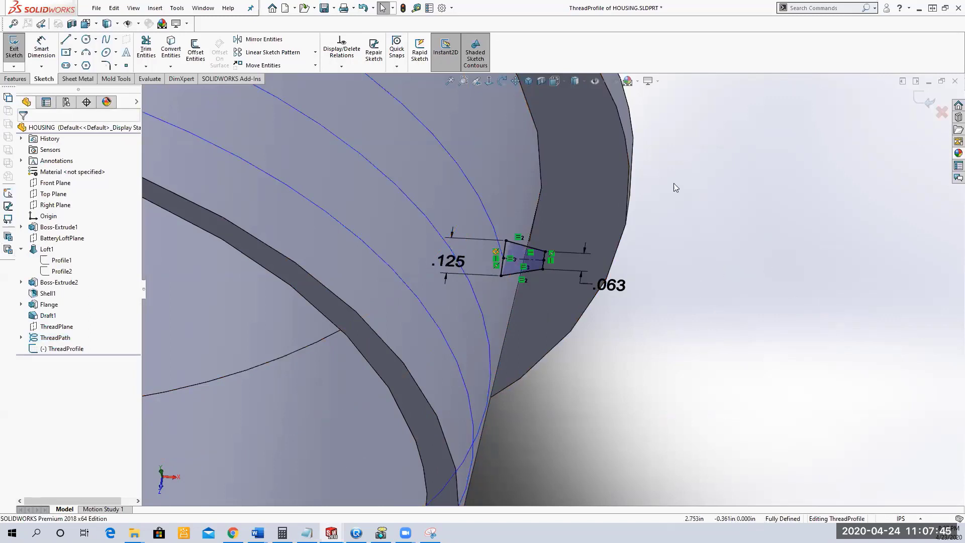
{"action": "left_click", "coordinate": [918, 98]}
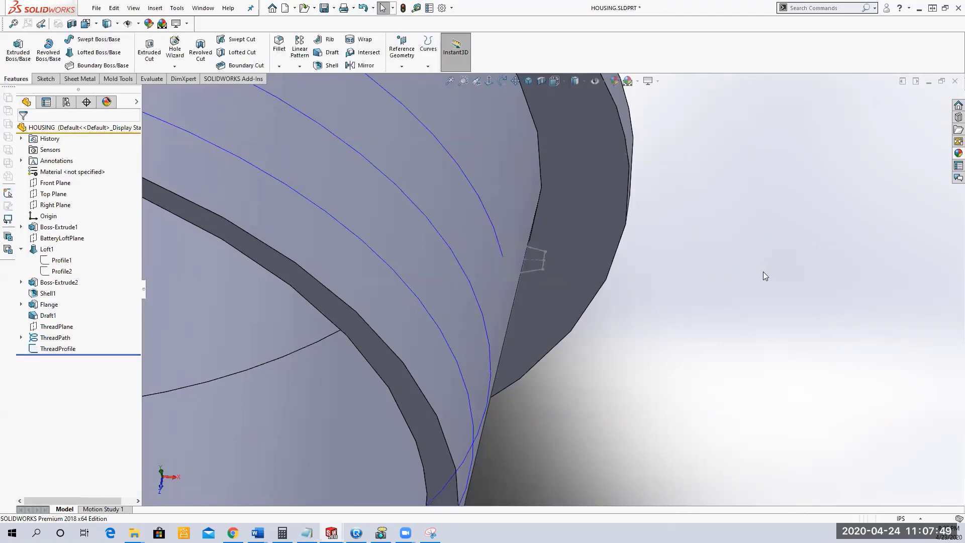
- Create a swept boss with ThreadProfile as the profile and the ThreadPath helix as the path
{"action": "key", "text": "z"}
{"action": "key", "text": "z"}
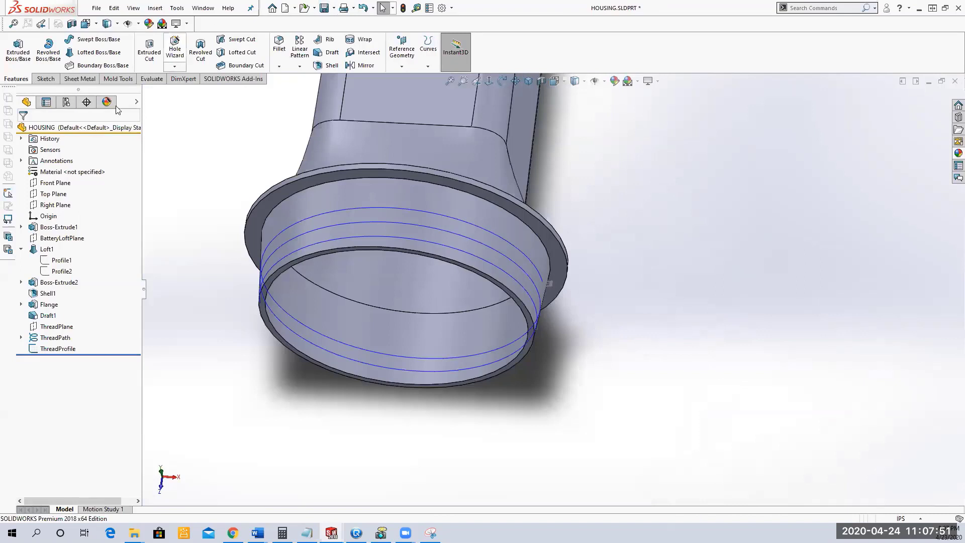
{"action": "left_click", "coordinate": [87, 44]}
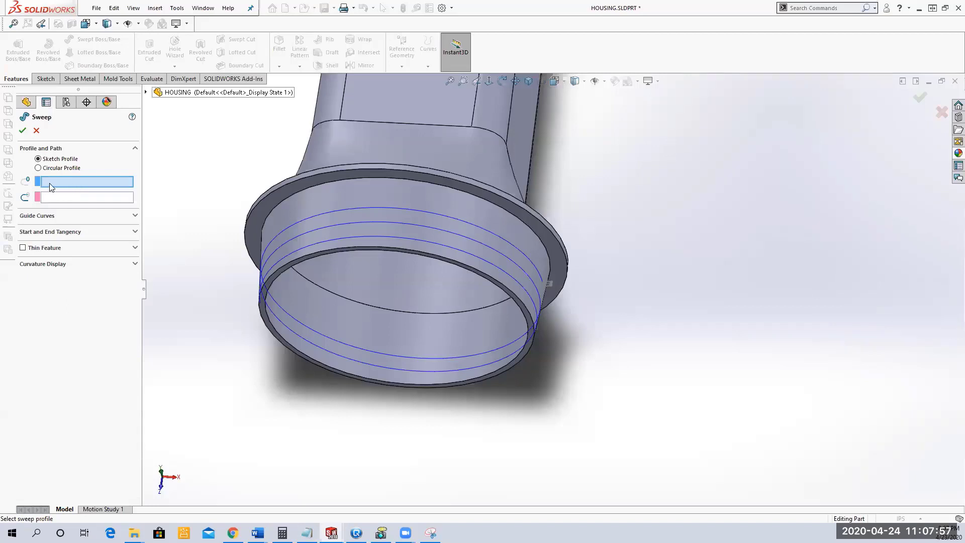
{"action": "left_click", "coordinate": [145, 92]}
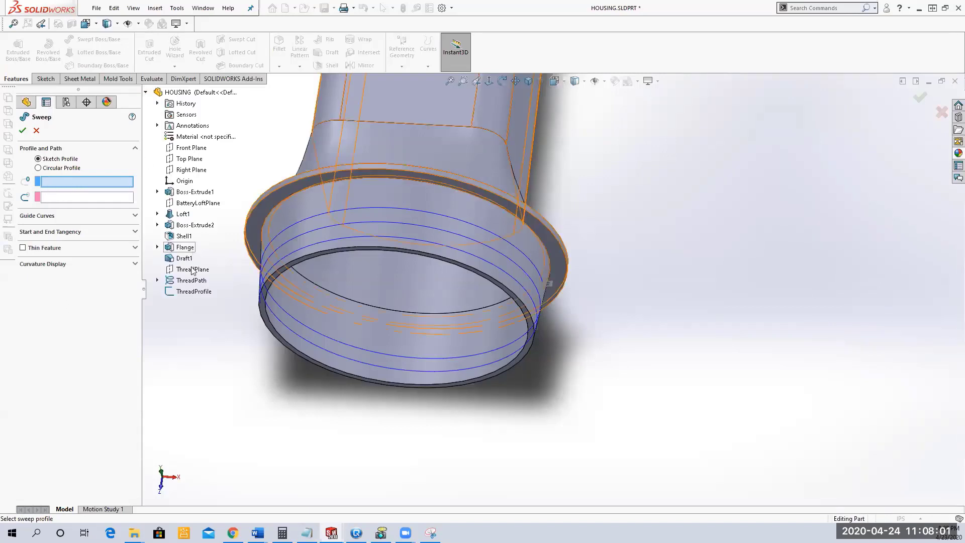
{"action": "left_click", "coordinate": [193, 292]}
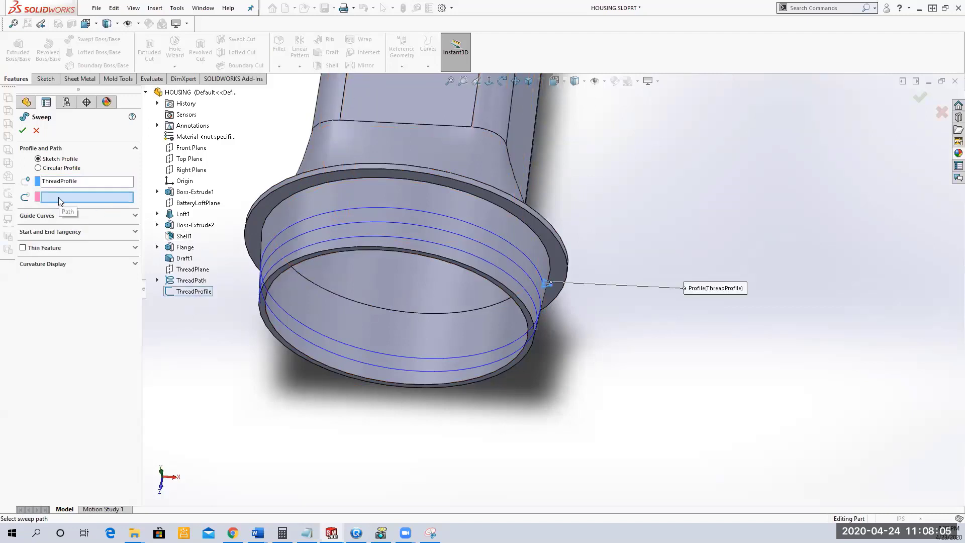
{"action": "left_click", "coordinate": [185, 282]}
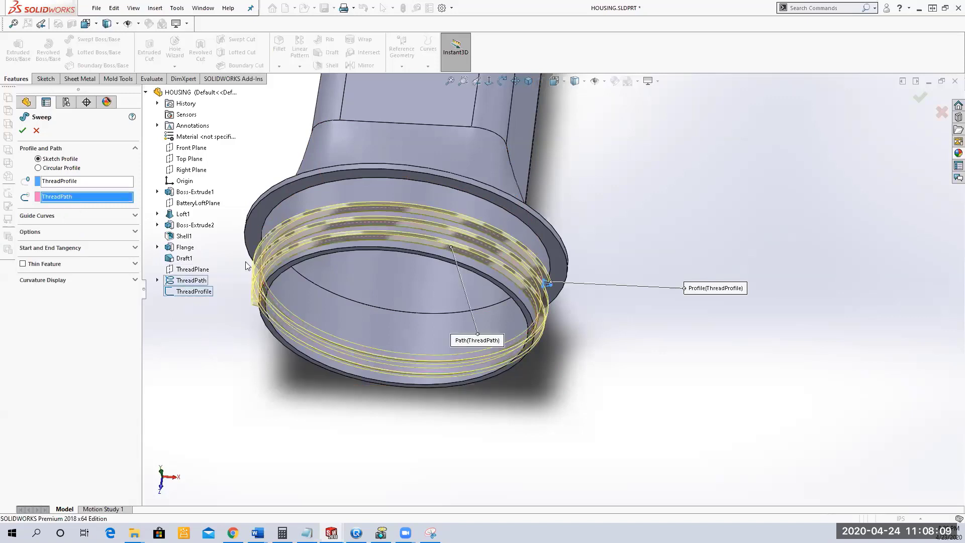
{"action": "left_click", "coordinate": [23, 130]}
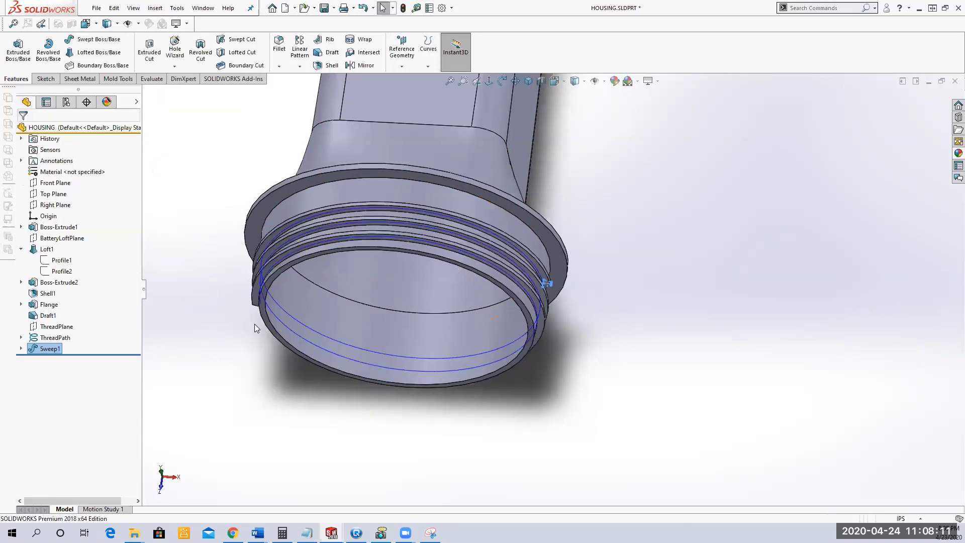
- Hide the ThreadPath helix and save the part
{"action": "left_click", "coordinate": [69, 337]}
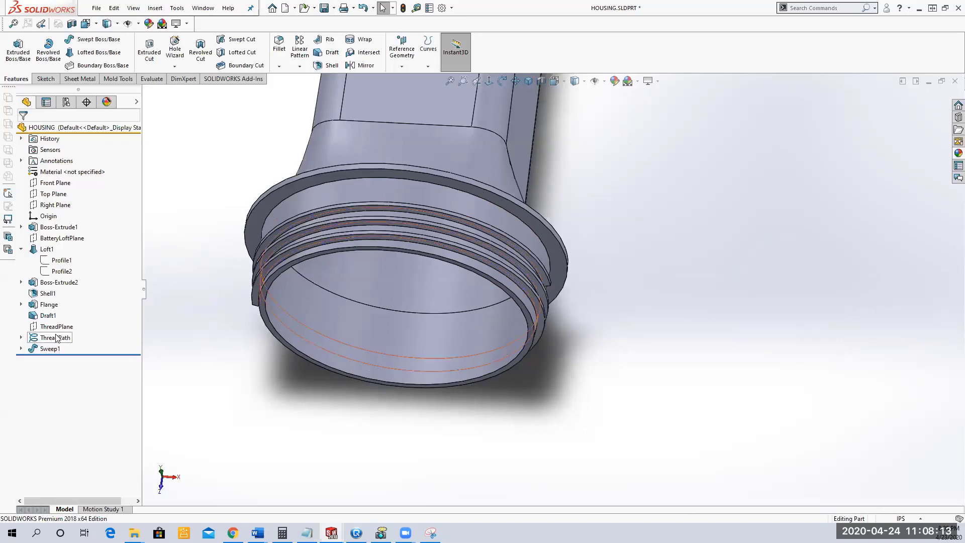
{"action": "left_click", "coordinate": [189, 367]}
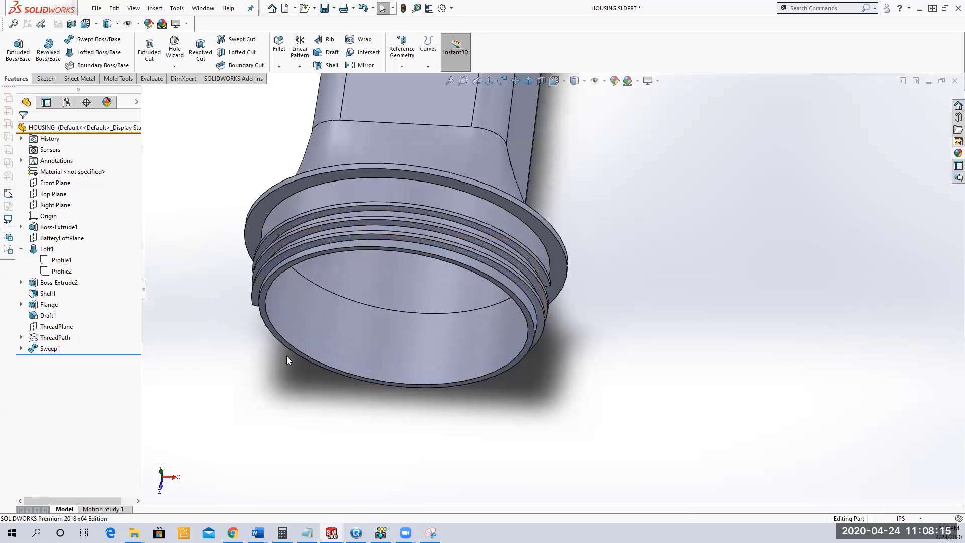
{"action": "middle_click_drag", "start_coordinate": [286, 356], "coordinate": [196, 265]}
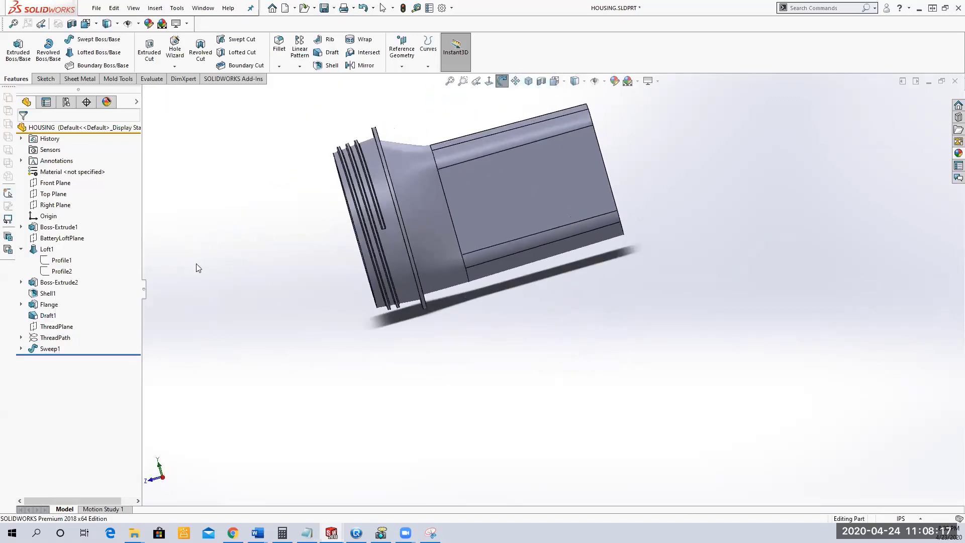
{"action": "left_click", "coordinate": [324, 8]}
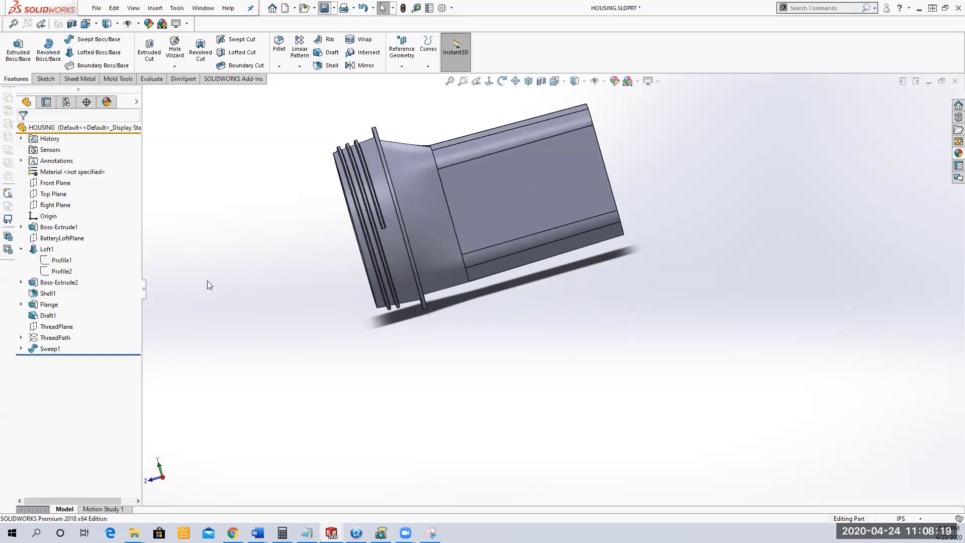
- Rename the swept feature to Thread and save the part
{"action": "left_click", "coordinate": [50, 348]}
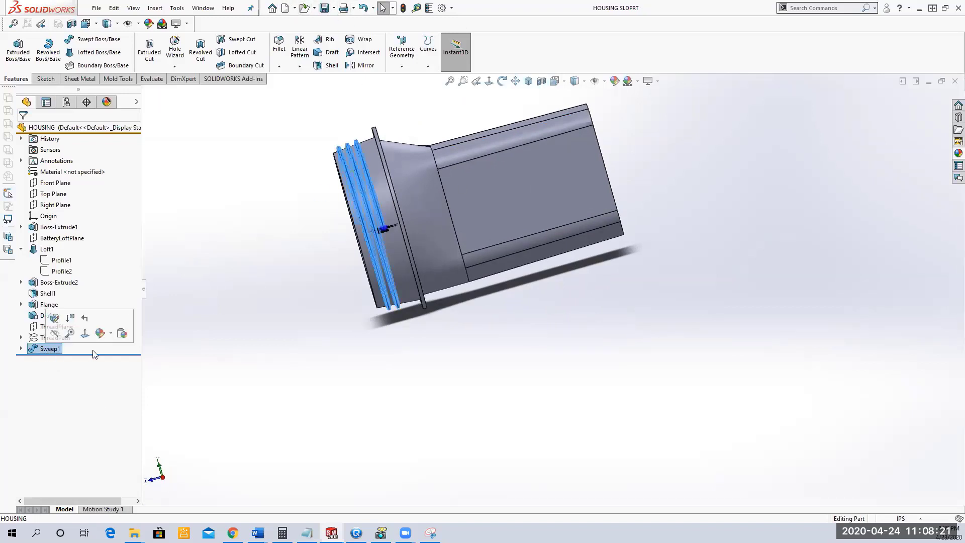
{"action": "key", "text": "F2"}
{"action": "type", "text": "Thread"}
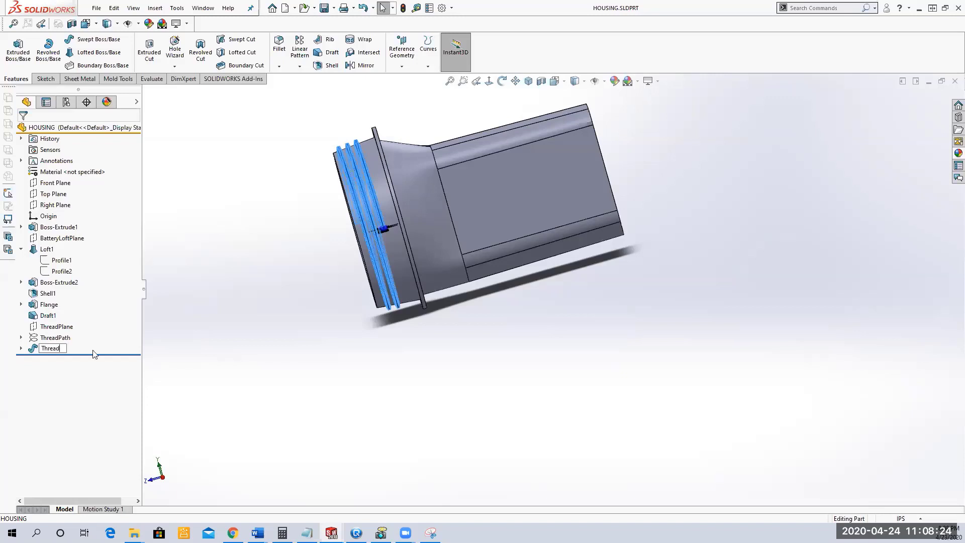
{"action": "key", "text": "Return"}
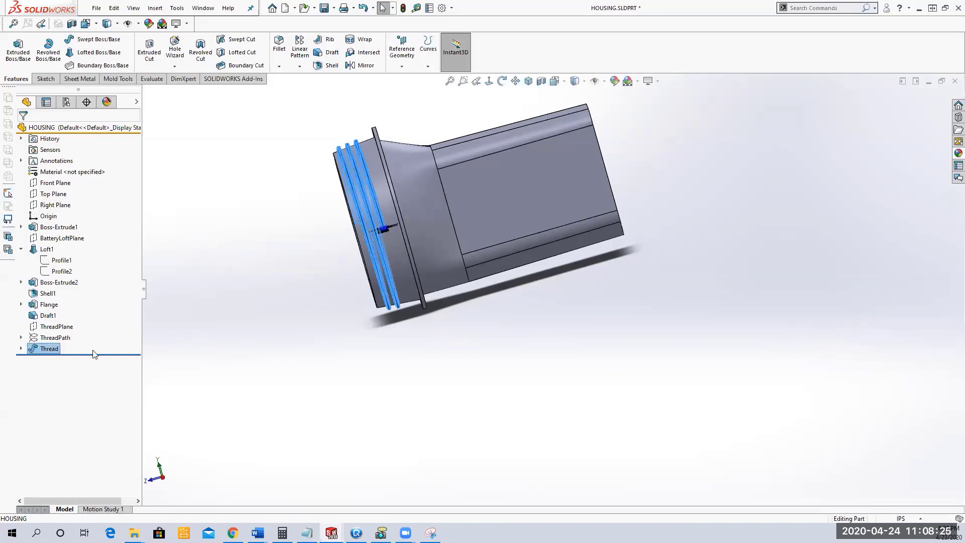
{"action": "left_click", "coordinate": [271, 206]}
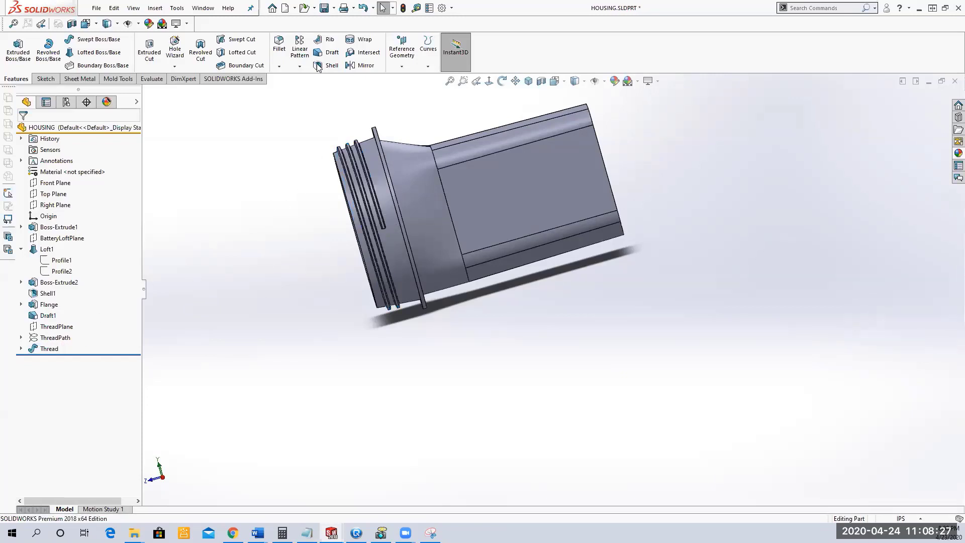
{"action": "left_click", "coordinate": [323, 8]}
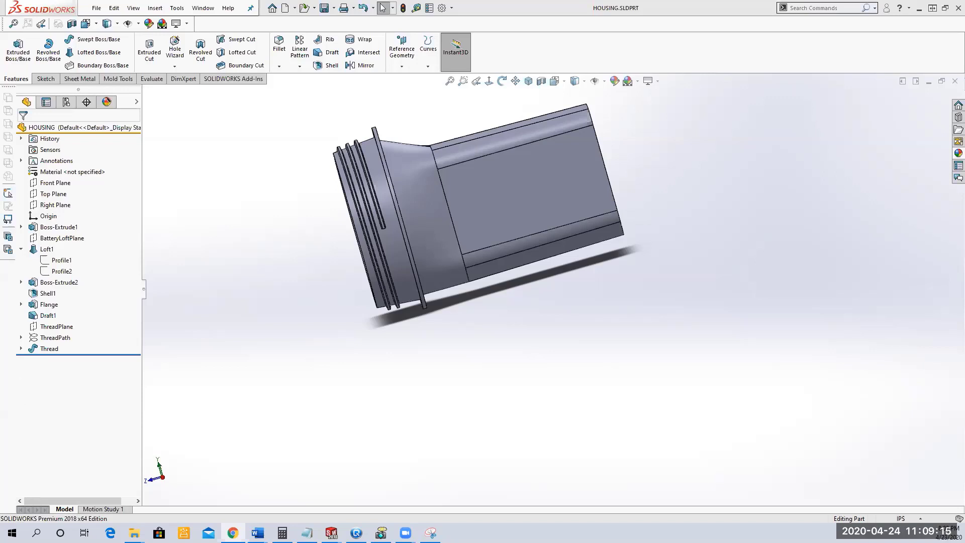
- Reopen the ThreadProfile sketch, examine how the profile's 0.125 edge overlaps the tapered neck wall, and exit the sketch
{"action": "left_click", "coordinate": [20, 348]}
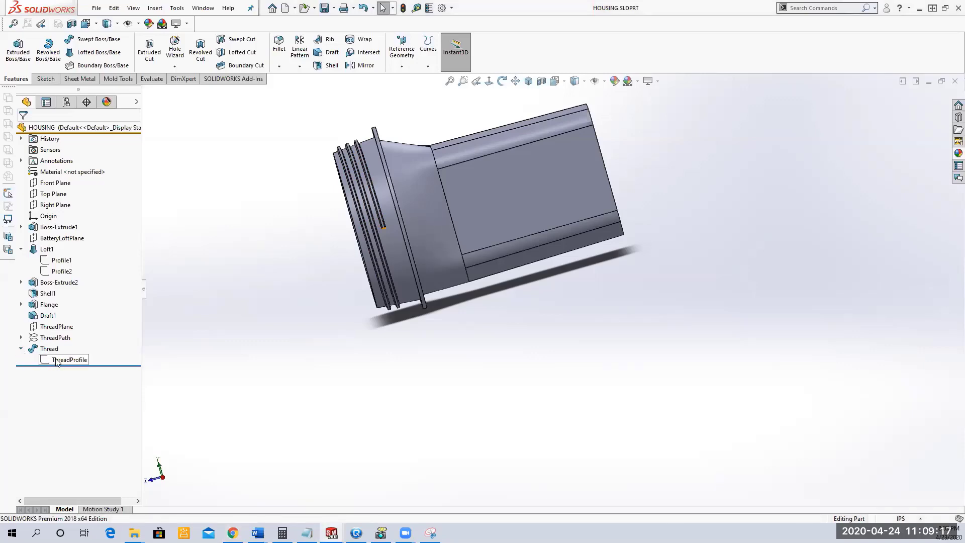
{"action": "left_click", "coordinate": [63, 360]}
{"action": "left_click", "coordinate": [66, 329]}
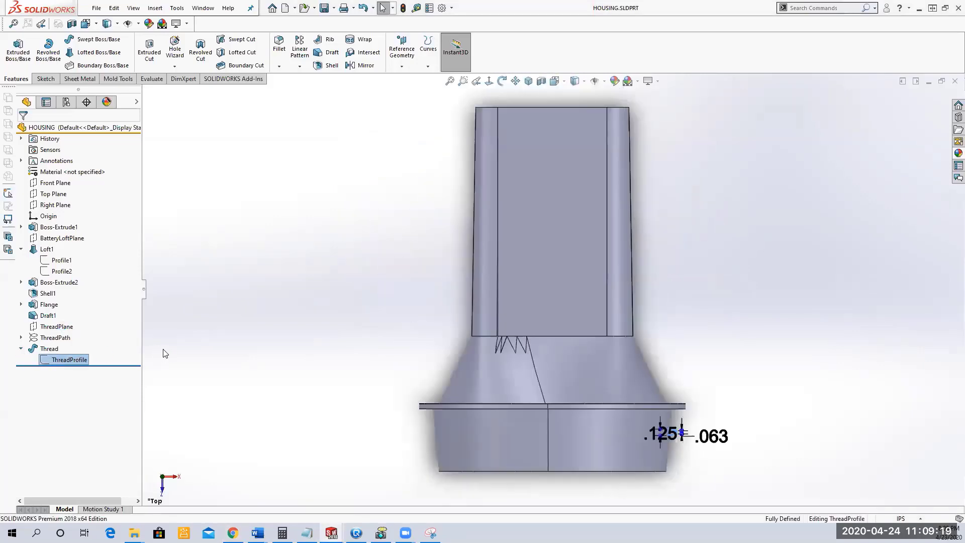
{"action": "scroll", "coordinate": [601, 315], "scroll_direction": "down", "scroll_amount": 6}
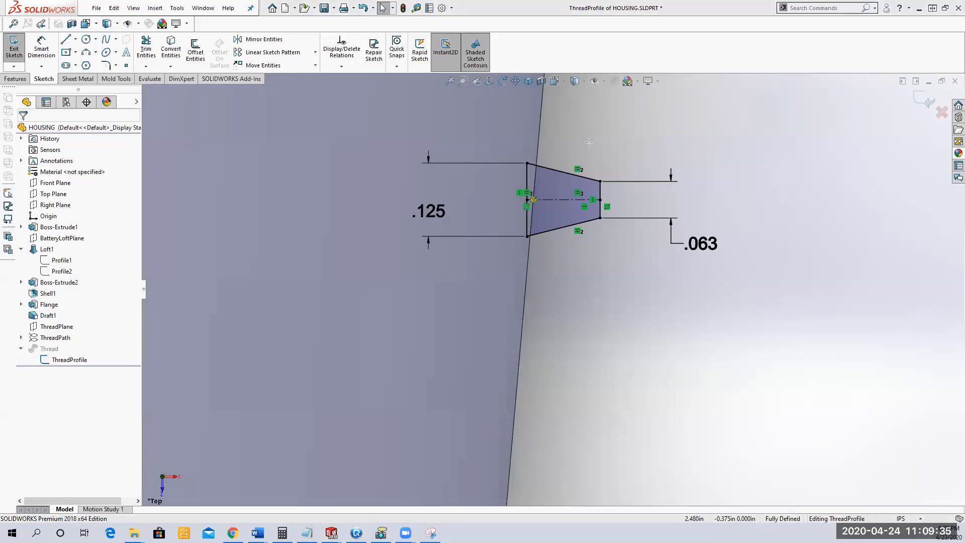
{"action": "left_click_drag", "start_coordinate": [589, 143], "coordinate": [561, 172]}
{"action": "left_click_drag", "start_coordinate": [564, 229], "coordinate": [585, 266]}
{"action": "left_click_drag", "start_coordinate": [499, 211], "coordinate": [525, 210]}
{"action": "left_click_drag", "start_coordinate": [542, 179], "coordinate": [547, 195]}
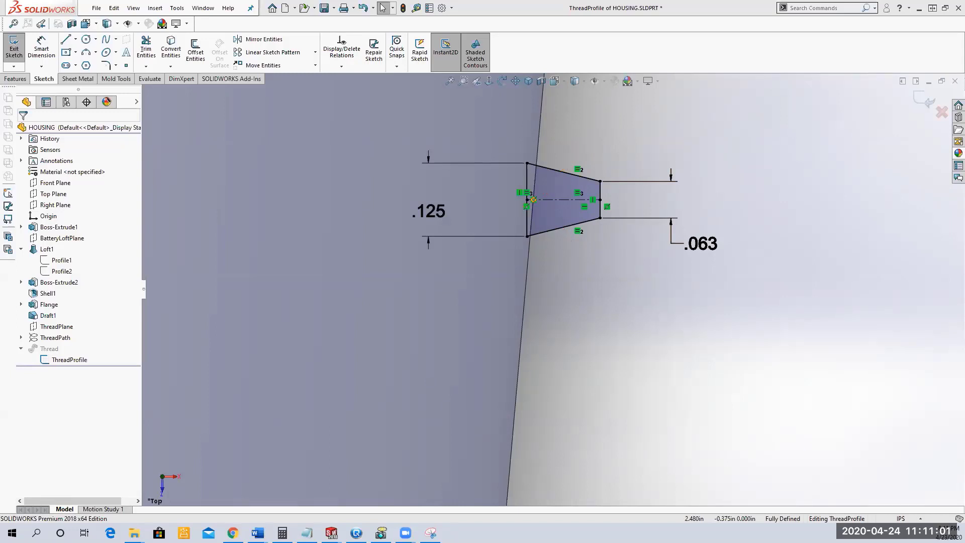
{"action": "left_click", "coordinate": [926, 100]}
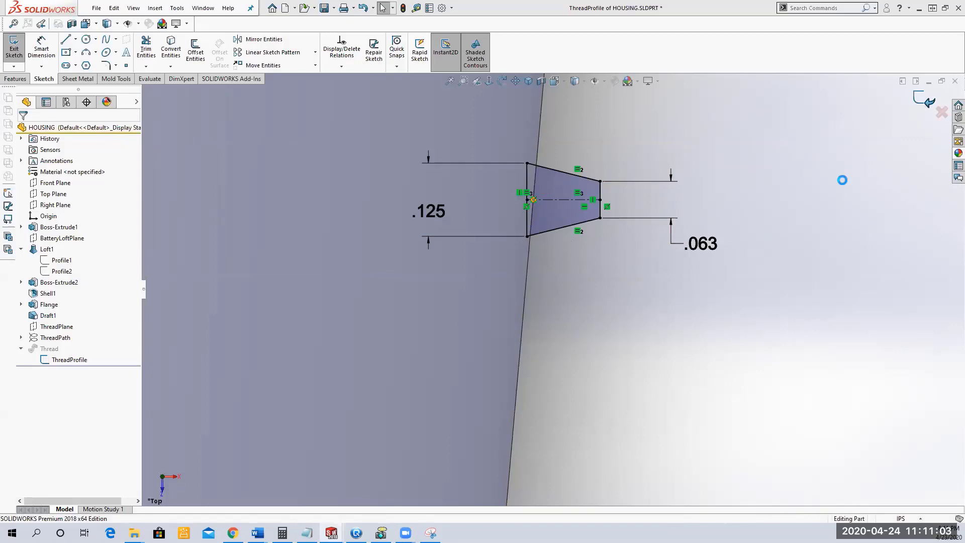
- Inspect the swept thread and its start on the neck from several sides of the housing
{"action": "left_click", "coordinate": [453, 81]}
{"action": "middle_click_drag", "start_coordinate": [598, 361], "coordinate": [445, 297]}
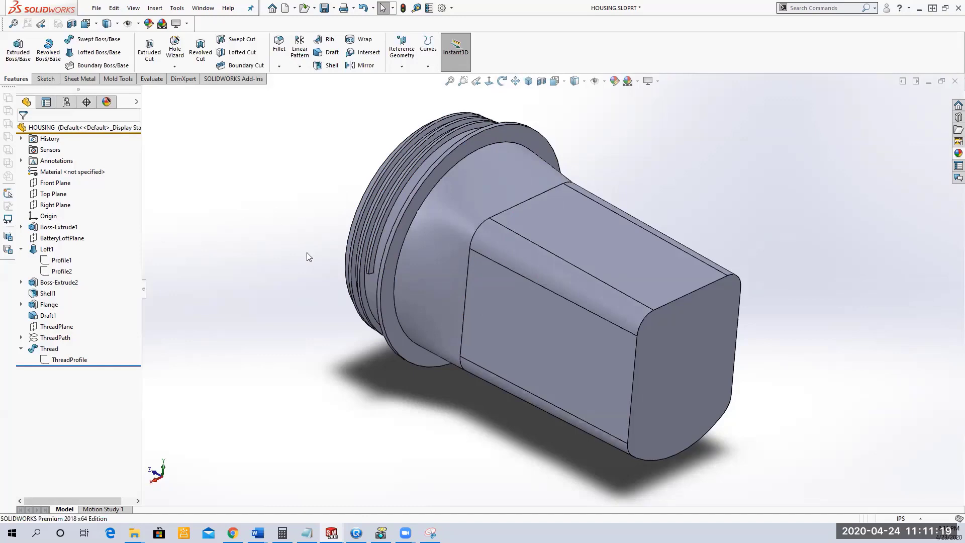
{"action": "middle_click_drag", "start_coordinate": [454, 258], "coordinate": [472, 333]}
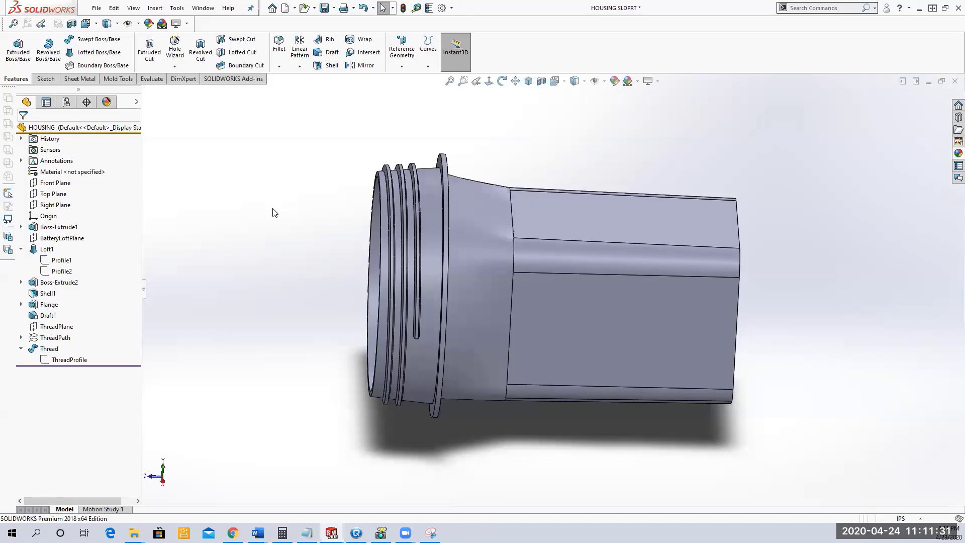
{"action": "middle_click_drag", "start_coordinate": [537, 320], "coordinate": [517, 298]}
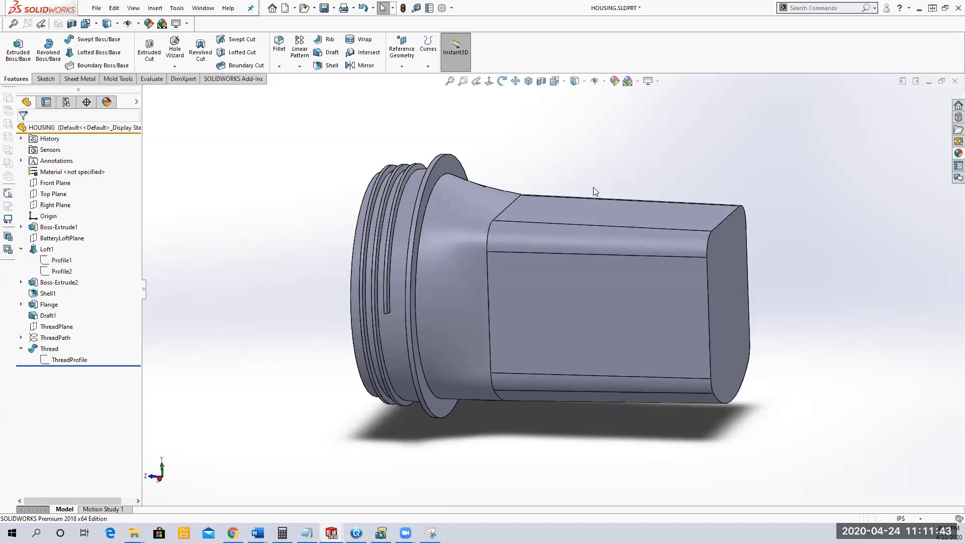
{"action": "left_click", "coordinate": [56, 206]}
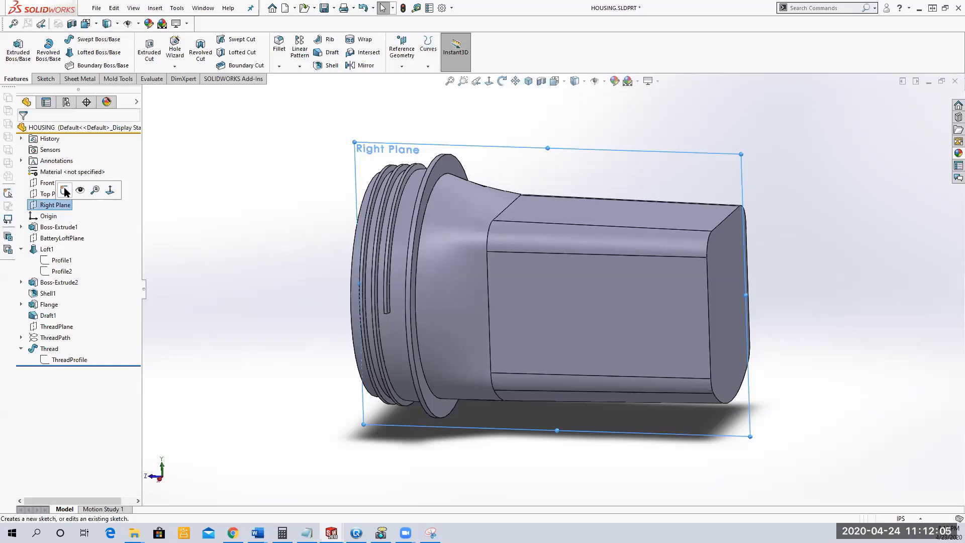
- Expand the Flange feature to show Sketch5 and roll the model back to just before Draft1
{"action": "left_click", "coordinate": [21, 304]}
{"action": "left_click", "coordinate": [62, 315]}
{"action": "mouse_move", "coordinate": [242, 300]}
{"action": "middle_mouse_down"}
{"action": "mouse_move", "coordinate": [275, 266]}
{"action": "mouse_move", "coordinate": [308, 316]}
{"action": "mouse_move", "coordinate": [311, 277]}
{"action": "mouse_move", "coordinate": [307, 303]}
{"action": "middle_mouse_up"}
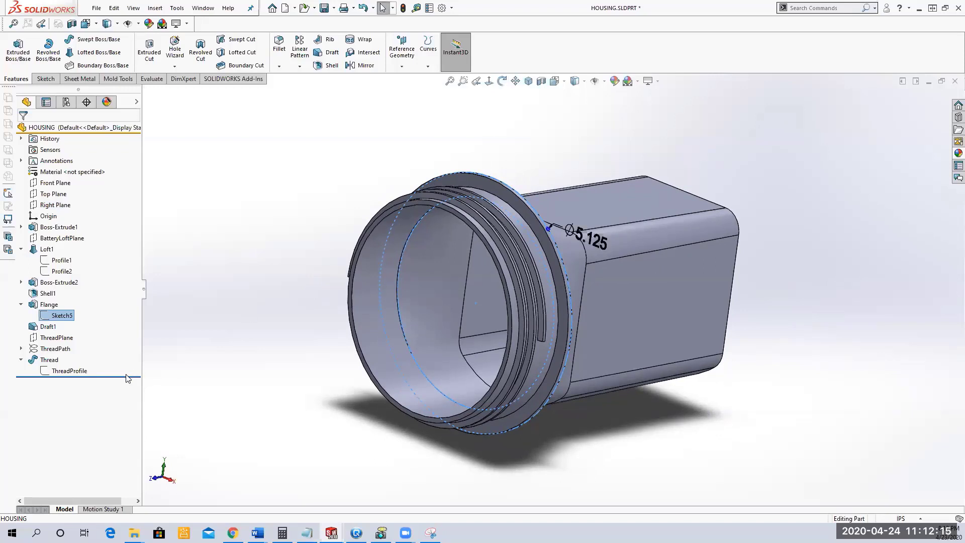
{"action": "left_click_drag", "start_coordinate": [127, 377], "coordinate": [125, 324]}
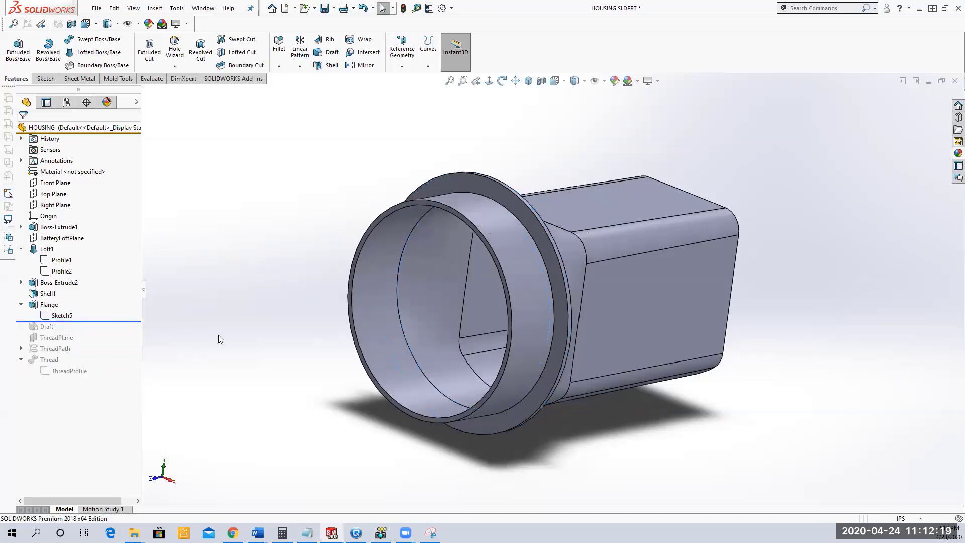
- Open the Flange's Sketch5 for editing and add a driven diameter dimension to its inner circle
{"action": "left_click", "coordinate": [71, 315]}
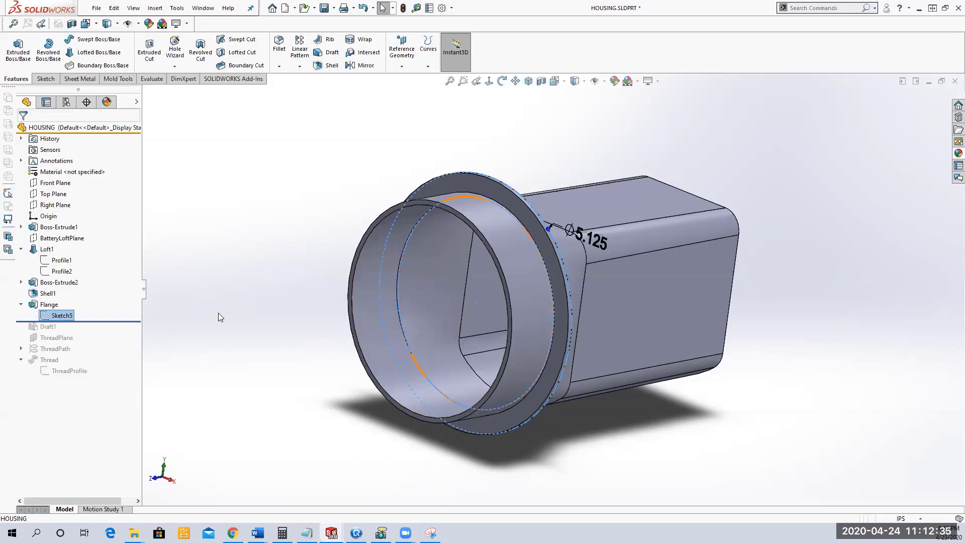
{"action": "right_click", "coordinate": [62, 315]}
{"action": "left_click", "coordinate": [75, 285]}
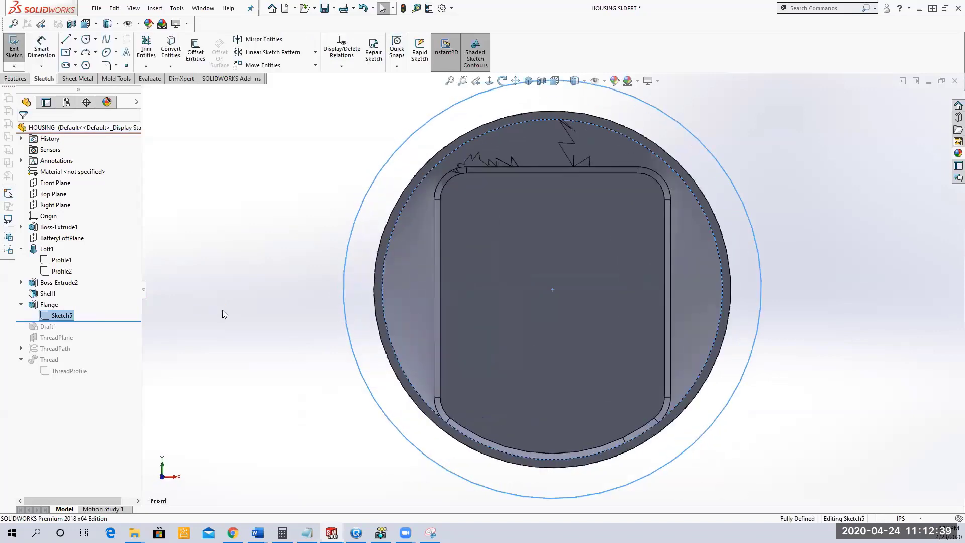
{"action": "left_click", "coordinate": [55, 51]}
{"action": "left_click", "coordinate": [458, 157]}
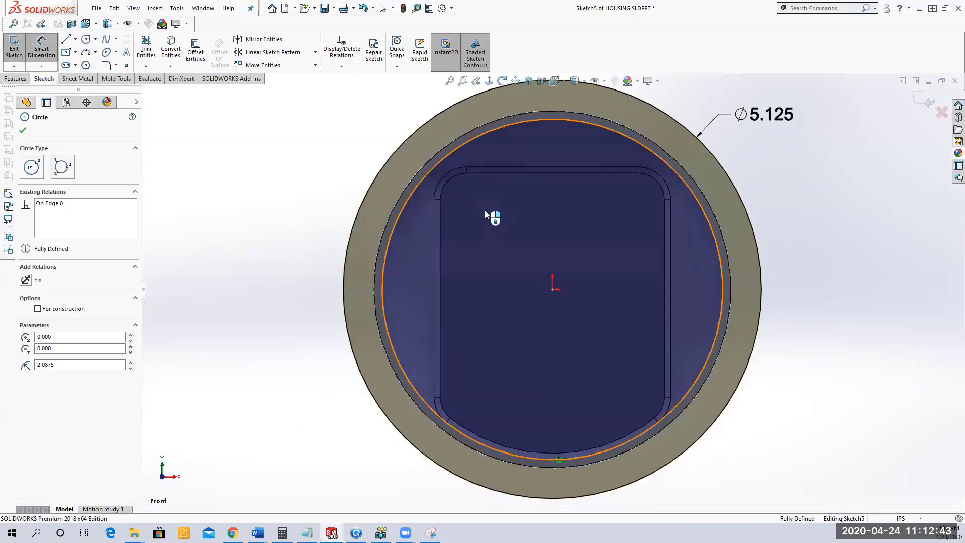
{"action": "left_click", "coordinate": [484, 210]}
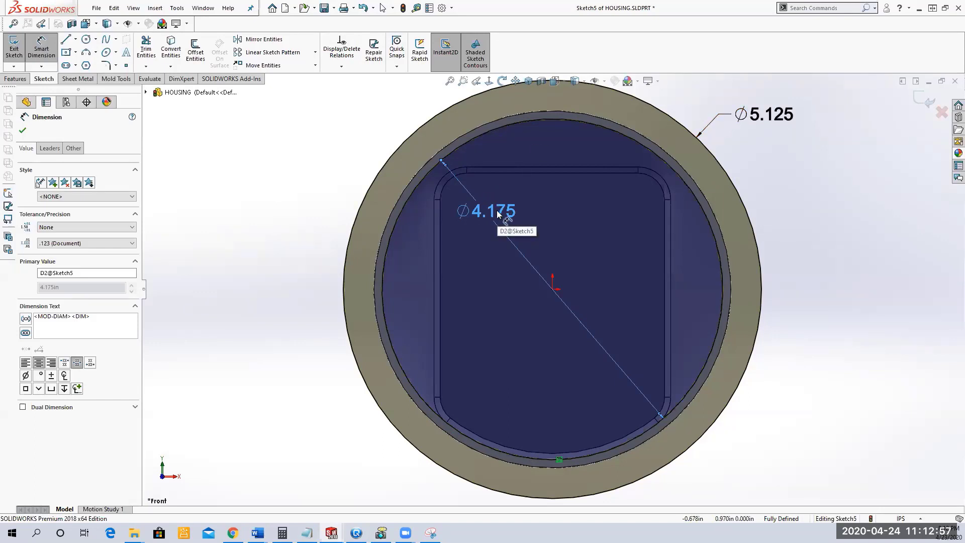
- Exit the Flange's sketch and roll the model forward to include Draft1 through the Thread feature
{"action": "right_click", "coordinate": [784, 139]}
{"action": "left_click", "coordinate": [797, 152]}
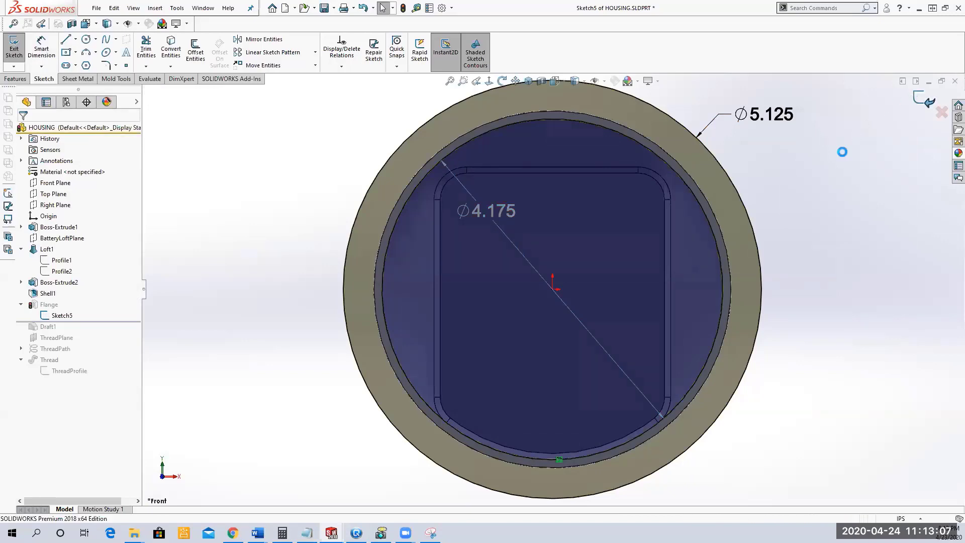
{"action": "key", "text": "ctrl+7"}
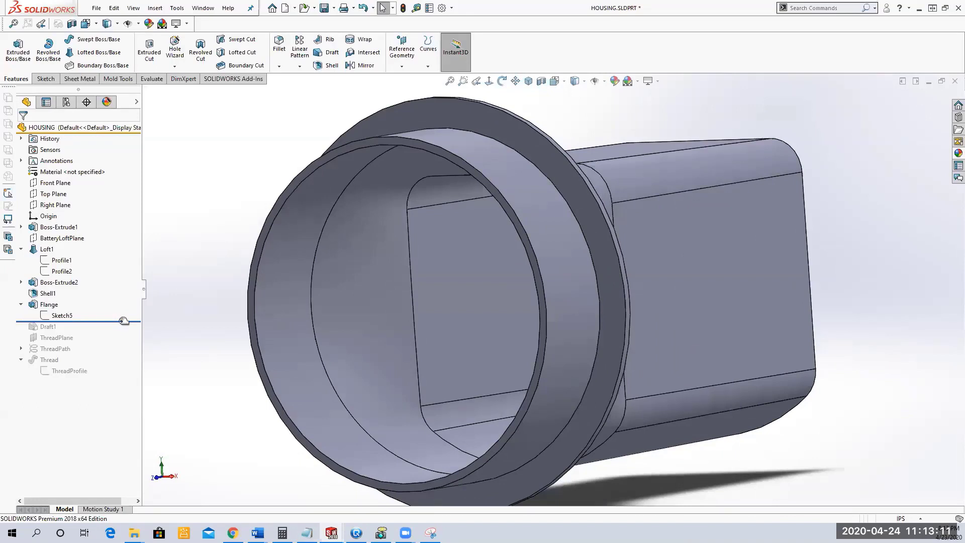
{"action": "left_click", "coordinate": [117, 322]}
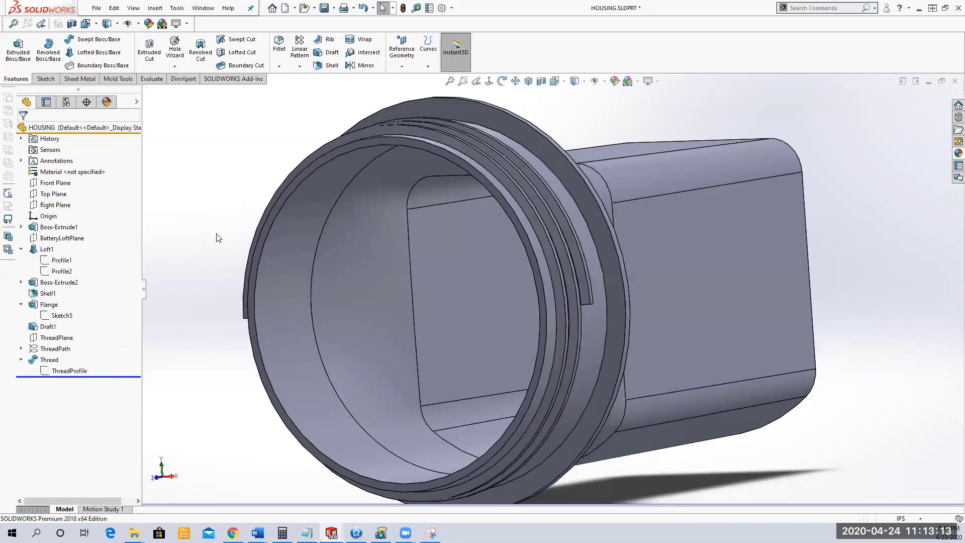
- Save the HOUSING part and start a new sketch on the Right Plane
{"action": "key", "text": "f"}
{"action": "left_click", "coordinate": [324, 7]}
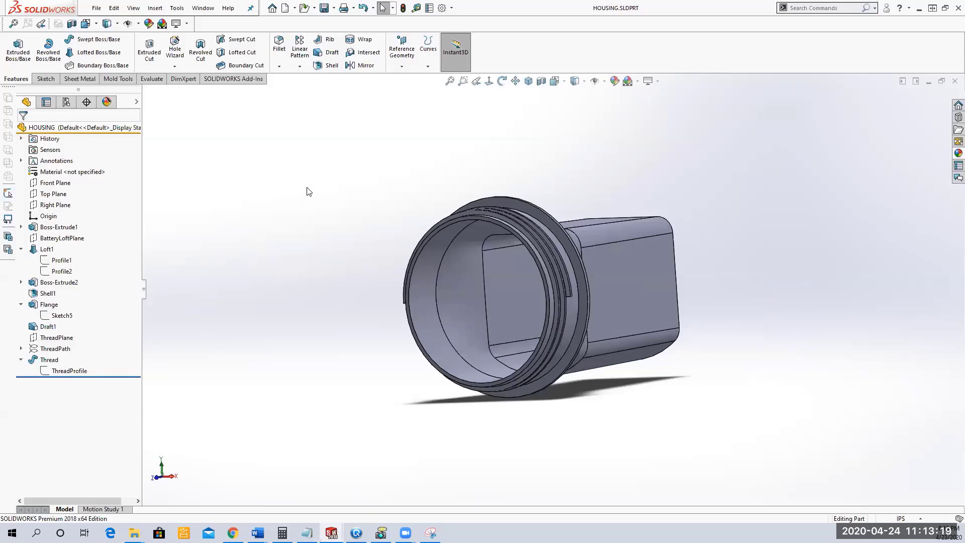
{"action": "middle_click_drag", "start_coordinate": [405, 191], "coordinate": [280, 216]}
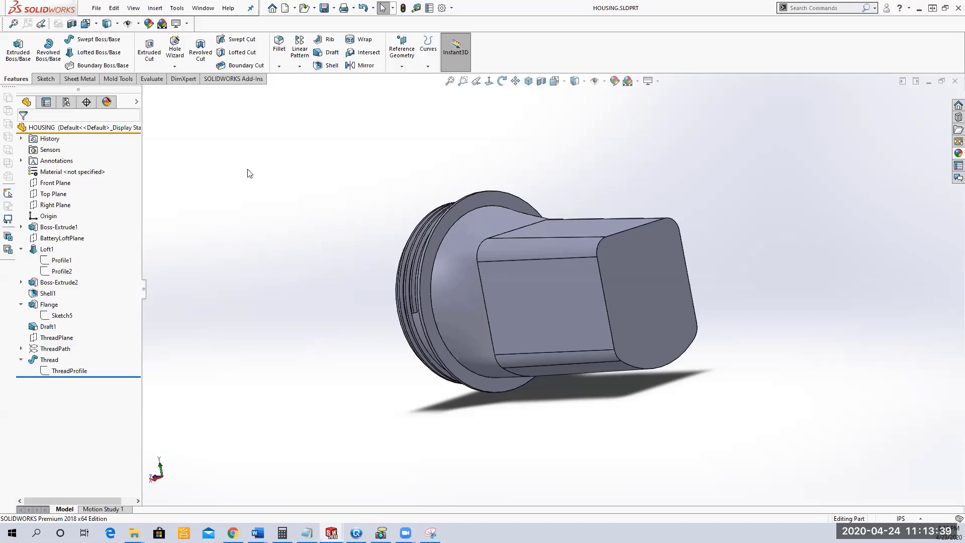
{"action": "left_click", "coordinate": [55, 204]}
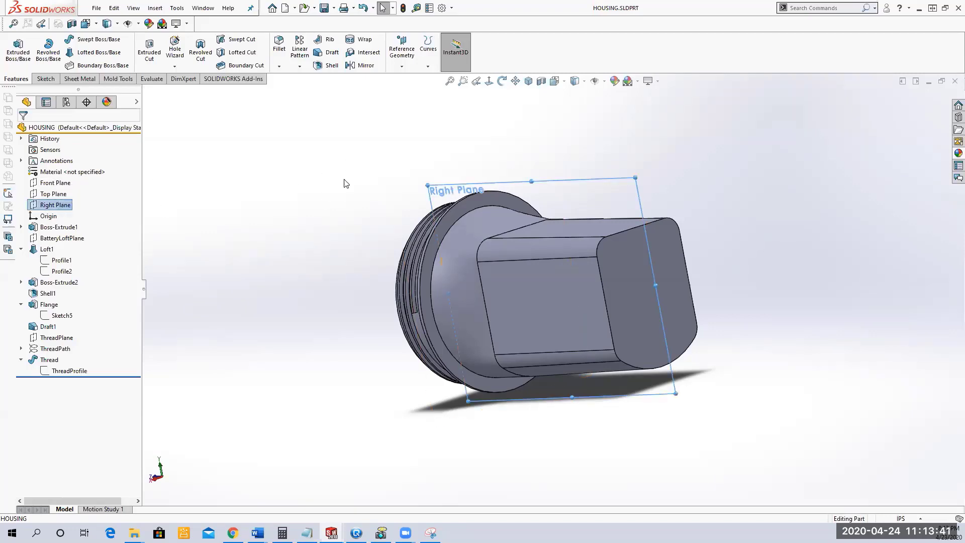
{"action": "middle_click_drag", "start_coordinate": [346, 183], "coordinate": [369, 259]}
{"action": "right_click", "coordinate": [52, 206]}
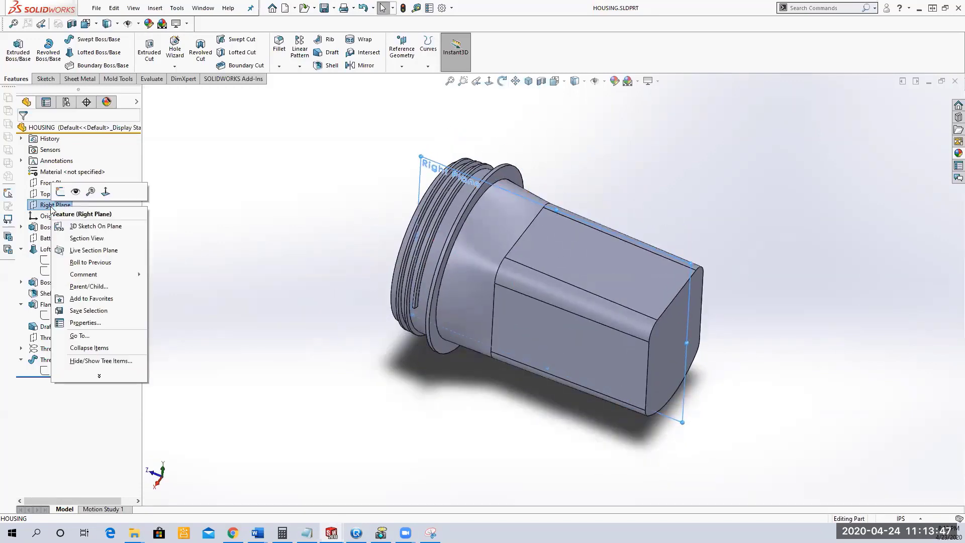
{"action": "left_click", "coordinate": [60, 192]}
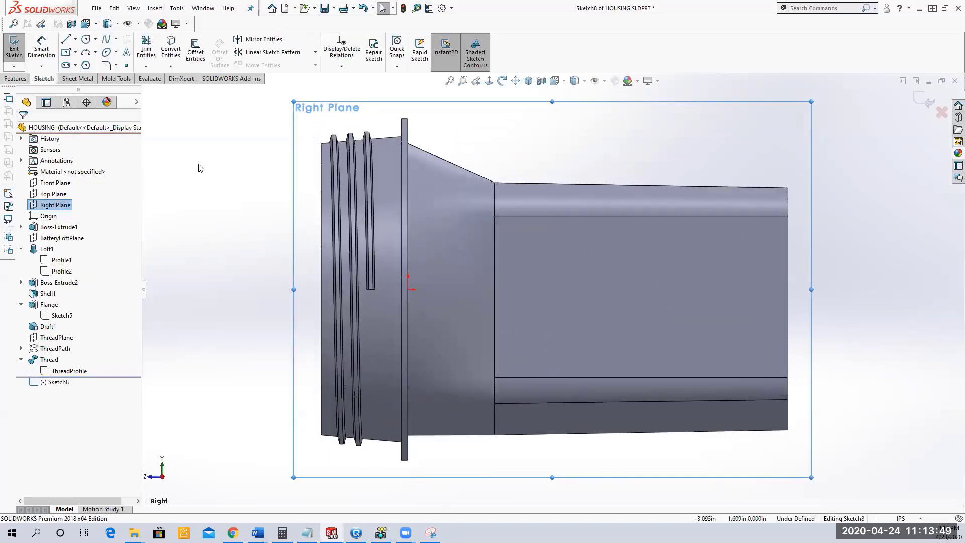
- Sketch a horizontal centerline from the origin to just beyond the closed rear end of the housing
{"action": "left_click", "coordinate": [74, 43]}
{"action": "left_click", "coordinate": [86, 60]}
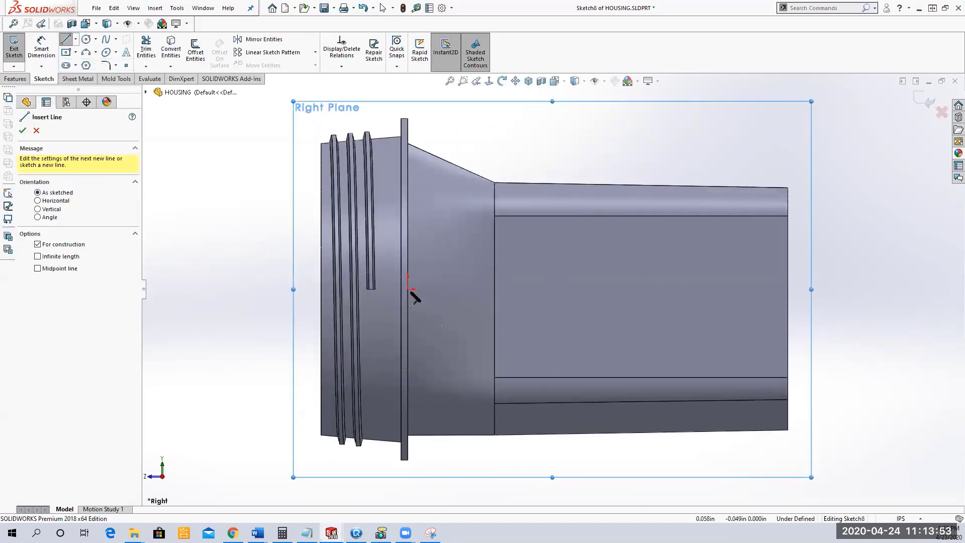
{"action": "left_click", "coordinate": [407, 288]}
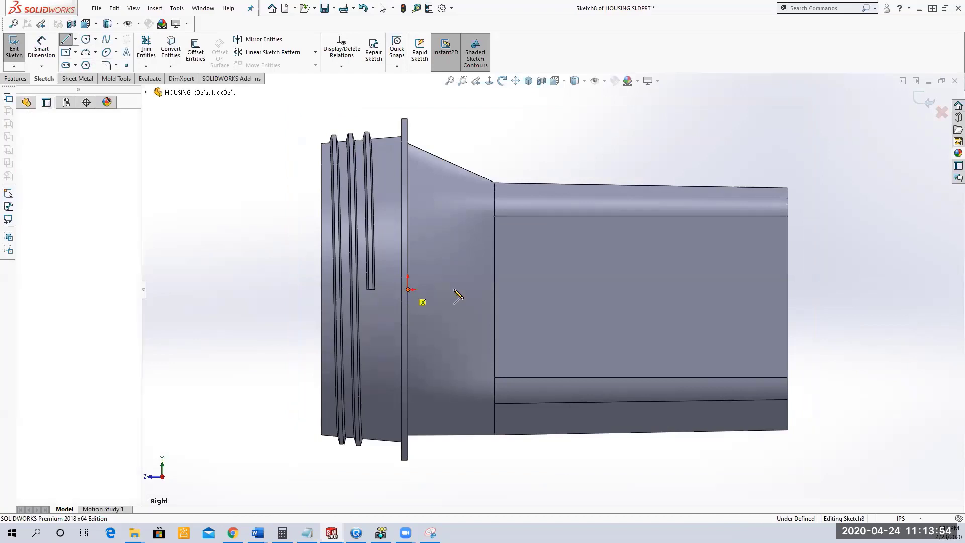
{"action": "left_click", "coordinate": [817, 290]}
{"action": "right_click", "coordinate": [817, 285]}
{"action": "left_click", "coordinate": [843, 301]}
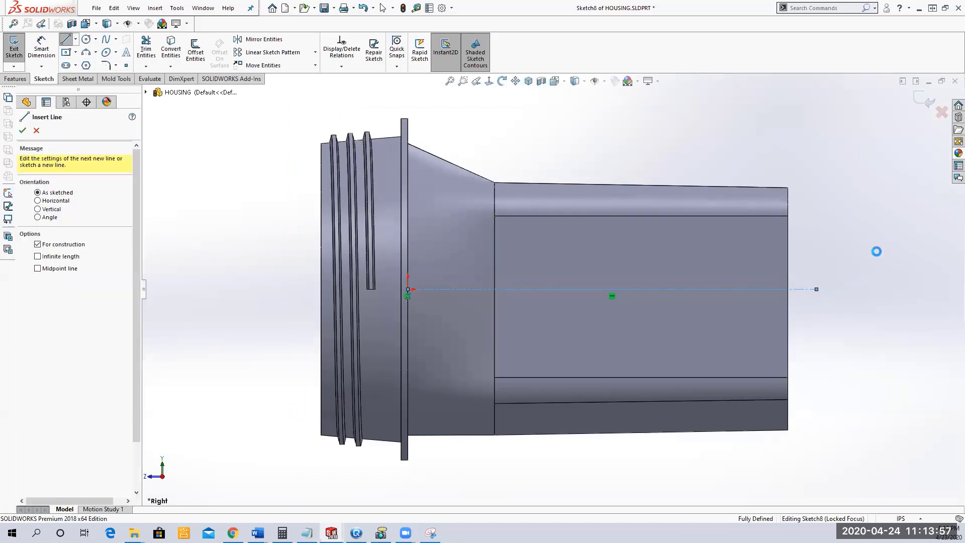
- Sketch a horizontal line about 5.7 in long from the flange's rear face, and a line about 0.885 in long down to the housing's upper rear corner
{"action": "left_click", "coordinate": [66, 39]}
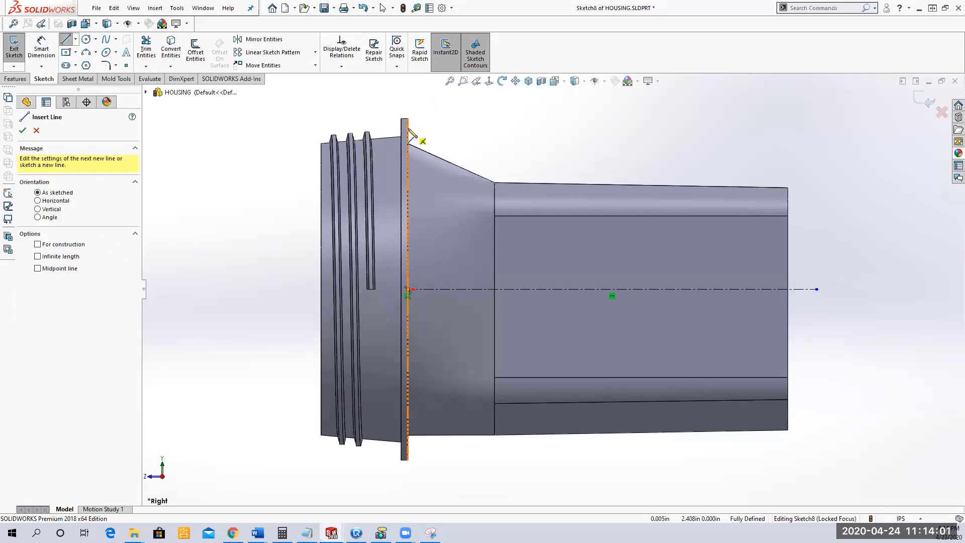
{"action": "left_click", "coordinate": [408, 129]}
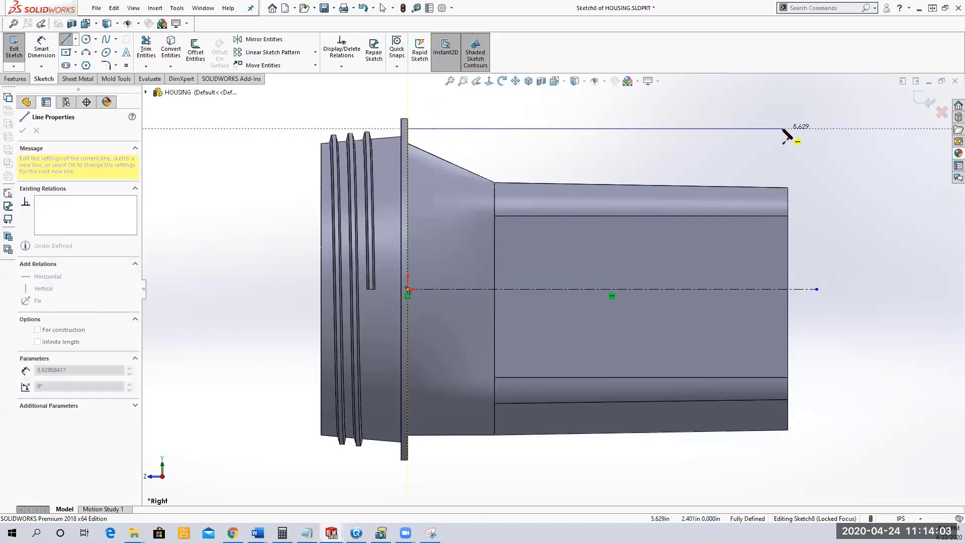
{"action": "left_click", "coordinate": [787, 128]}
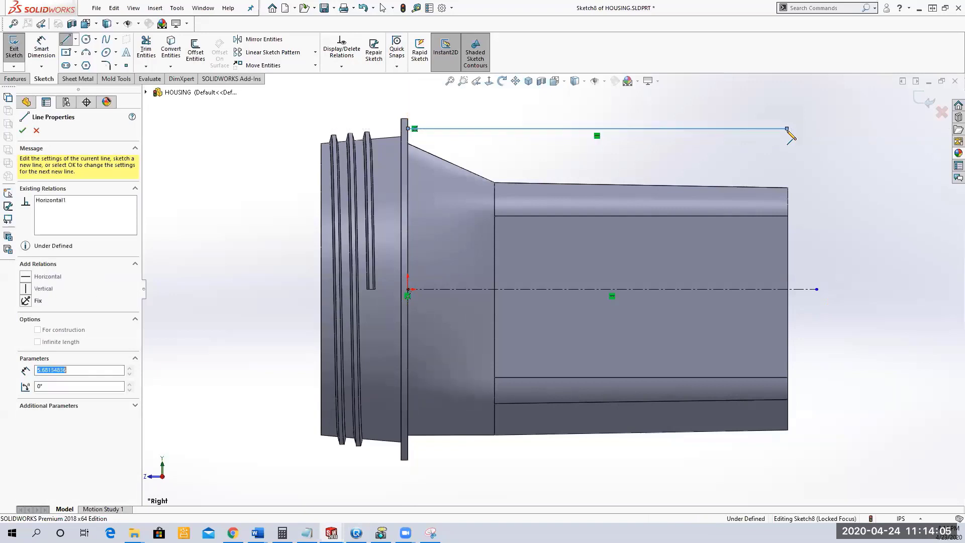
{"action": "right_click", "coordinate": [789, 189]}
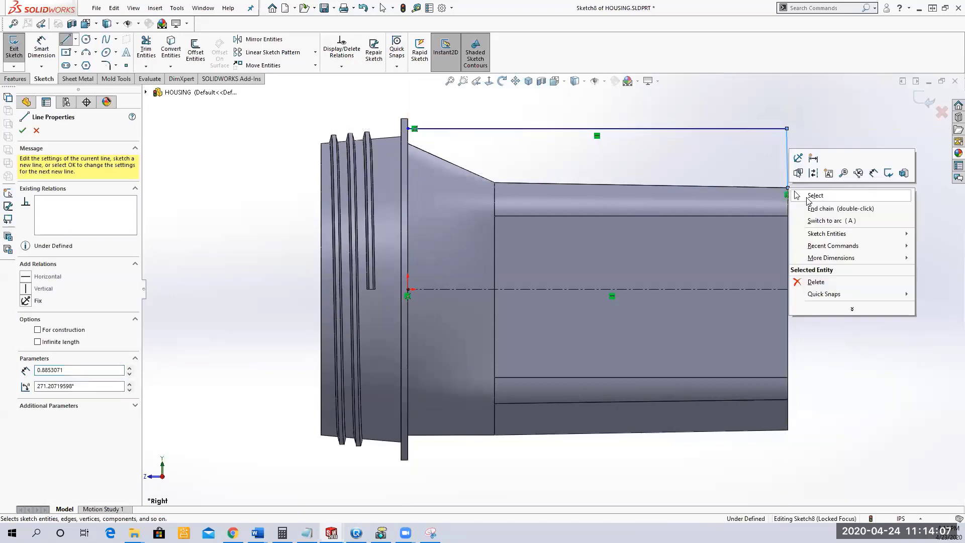
{"action": "left_click", "coordinate": [807, 197]}
- Add a Vertical relation to the short line at the housing's rear end
{"action": "left_click", "coordinate": [341, 68]}
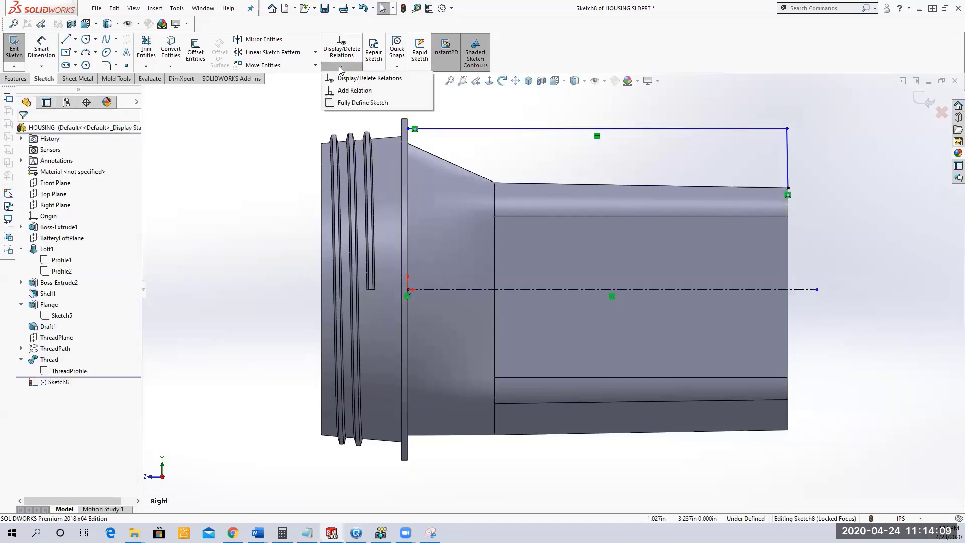
{"action": "left_click", "coordinate": [354, 90]}
{"action": "left_click", "coordinate": [787, 152]}
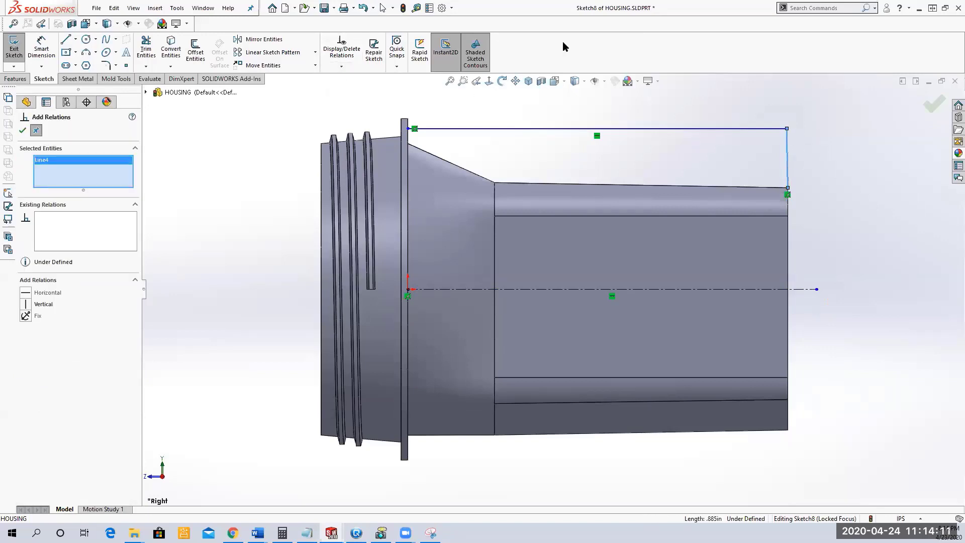
{"action": "left_click", "coordinate": [25, 304]}
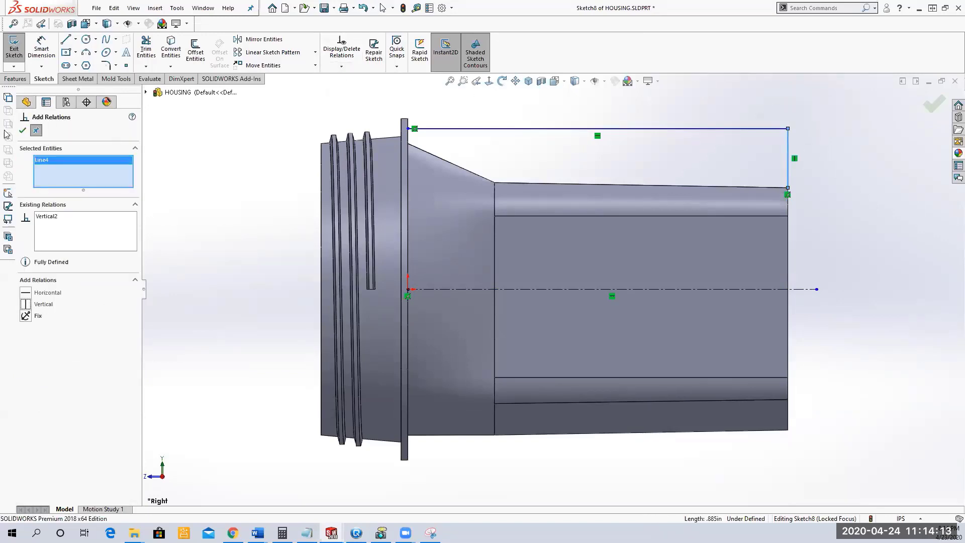
{"action": "left_click", "coordinate": [22, 130]}
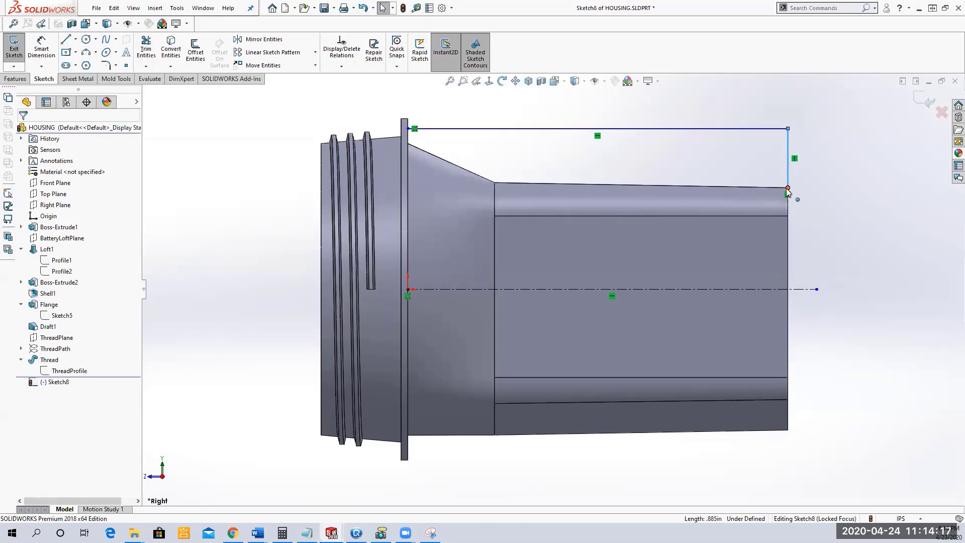
{"action": "left_click", "coordinate": [844, 230]}
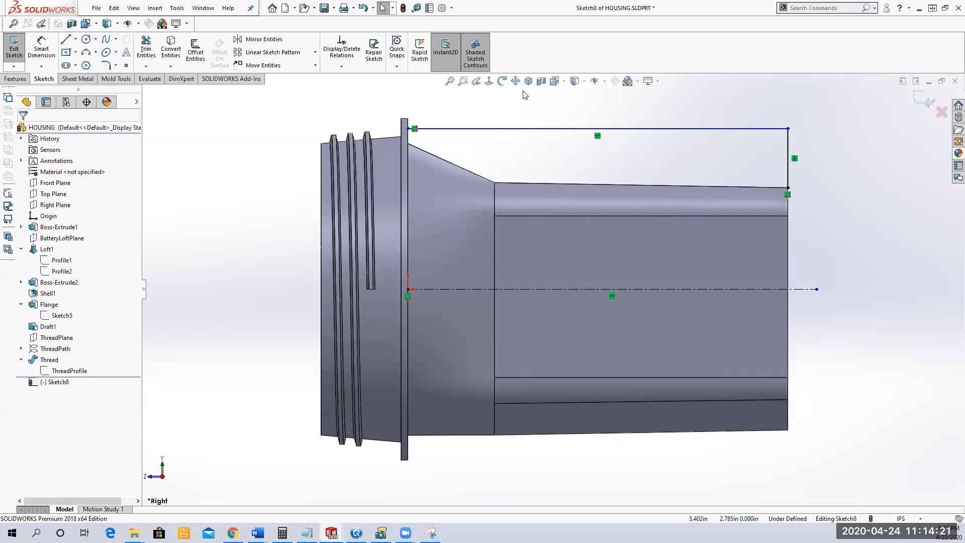
- Round the corner between the horizontal line and the short vertical line with a 0.500 in sketch fillet
{"action": "left_click", "coordinate": [106, 66]}
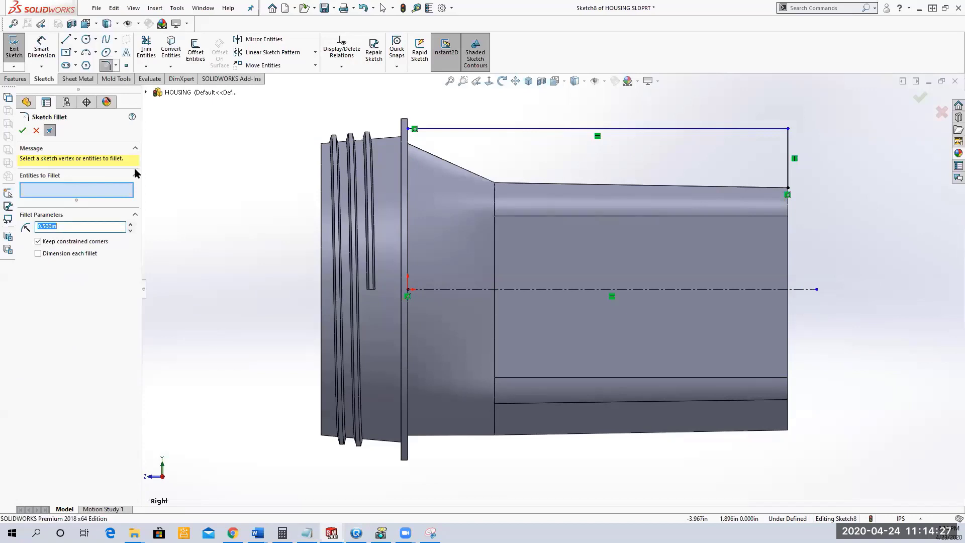
{"action": "left_click", "coordinate": [799, 127]}
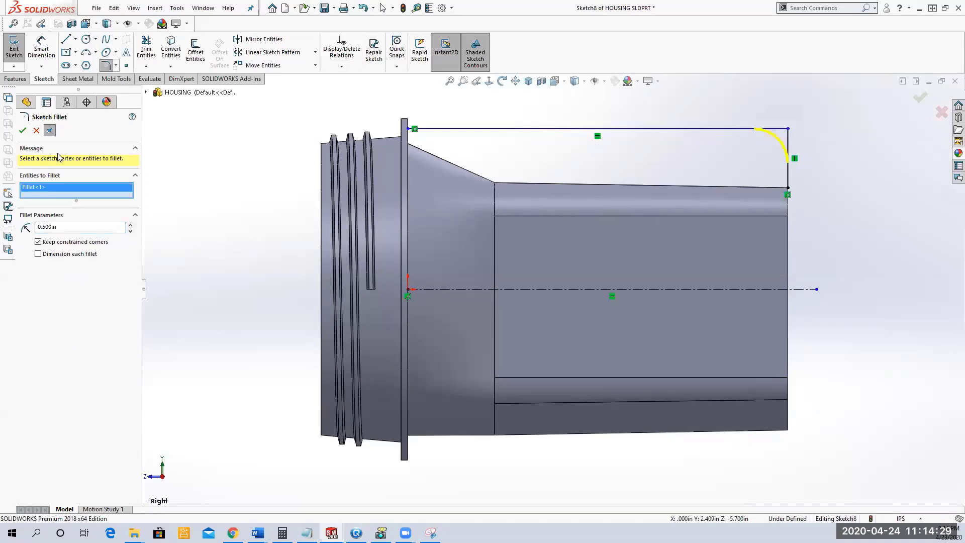
{"action": "left_click", "coordinate": [22, 131]}
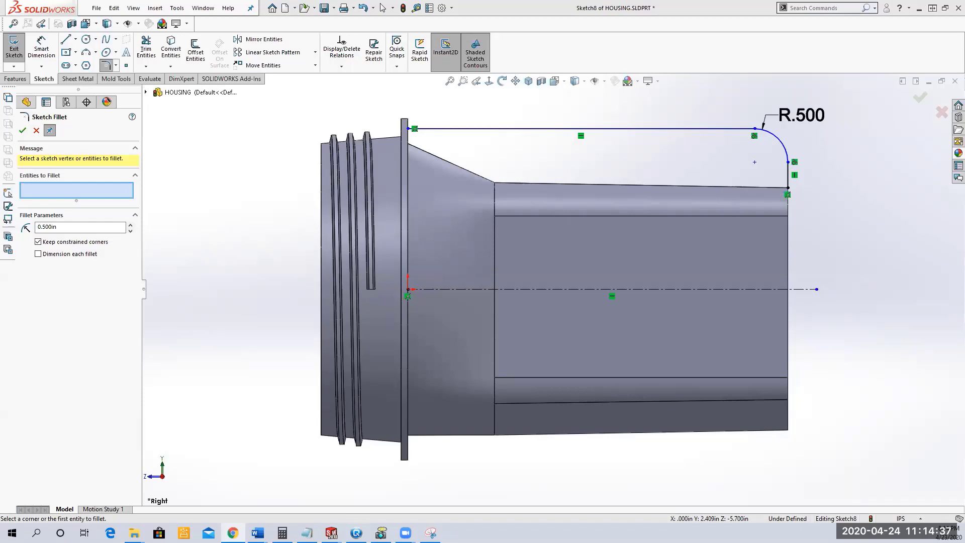
- Dimension the upper horizontal line 2.5 in from the centerline
{"action": "left_click", "coordinate": [41, 49]}
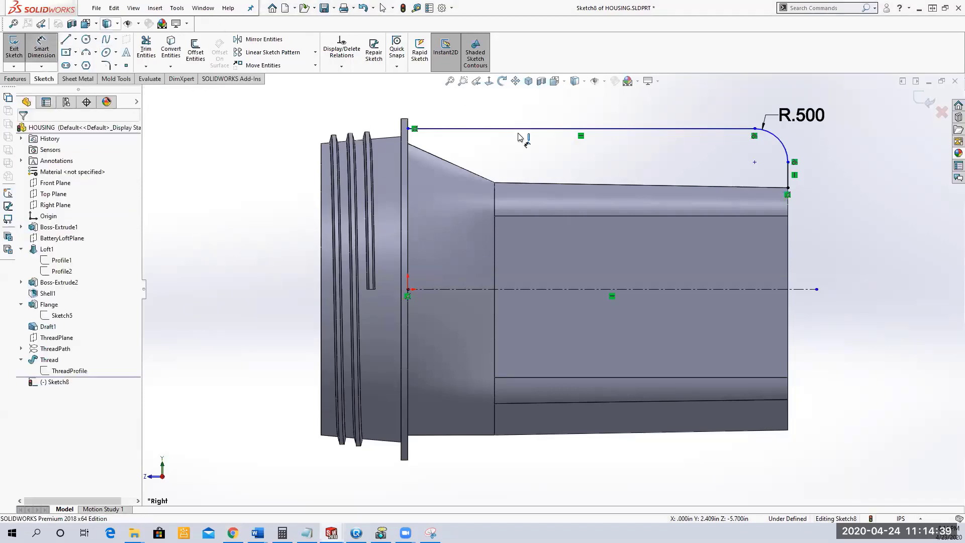
{"action": "left_click", "coordinate": [511, 129]}
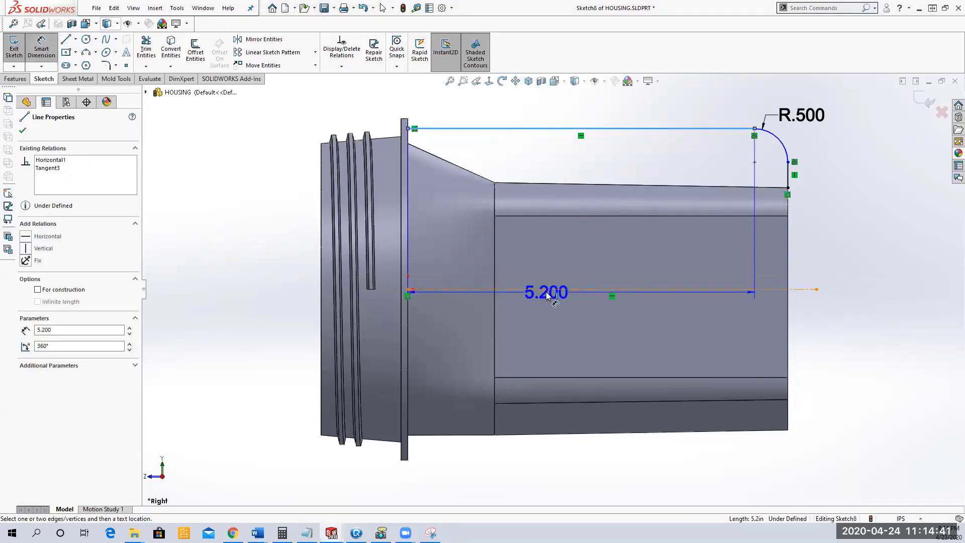
{"action": "left_click", "coordinate": [406, 289]}
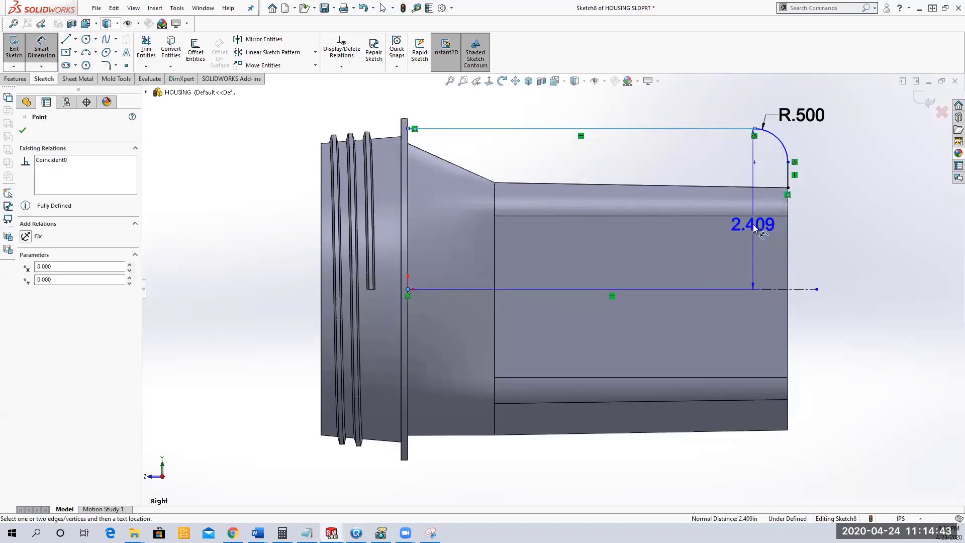
{"action": "left_click", "coordinate": [836, 229]}
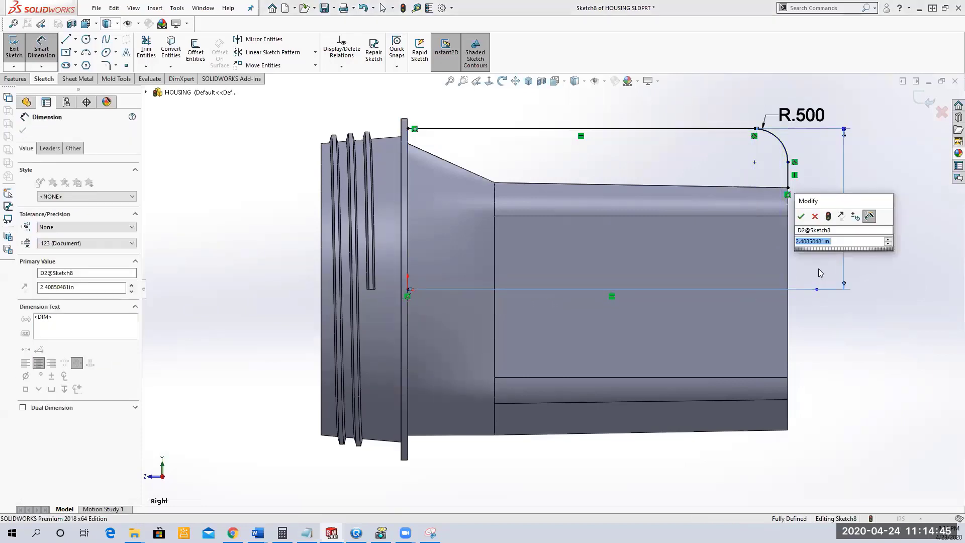
{"action": "type", "text": "2.5"}
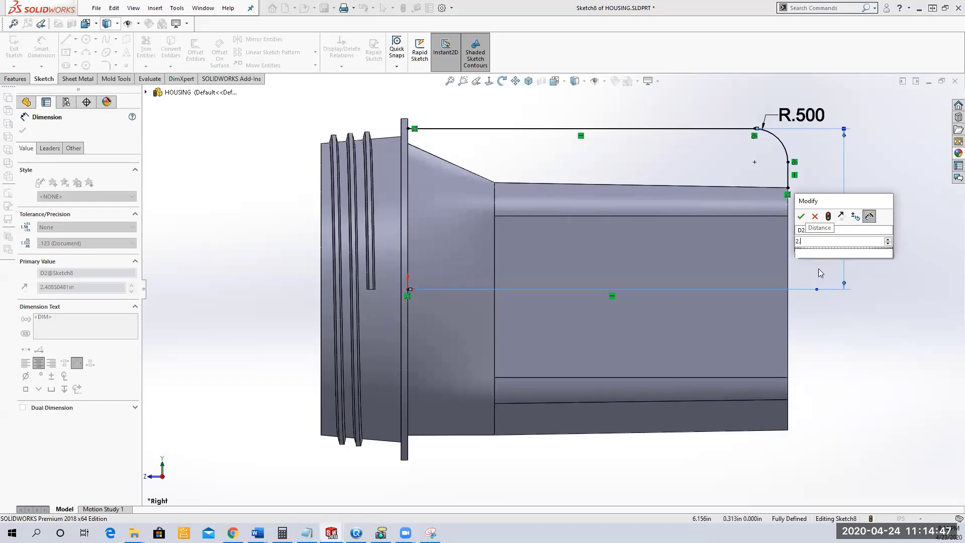
{"action": "key", "text": "Return"}
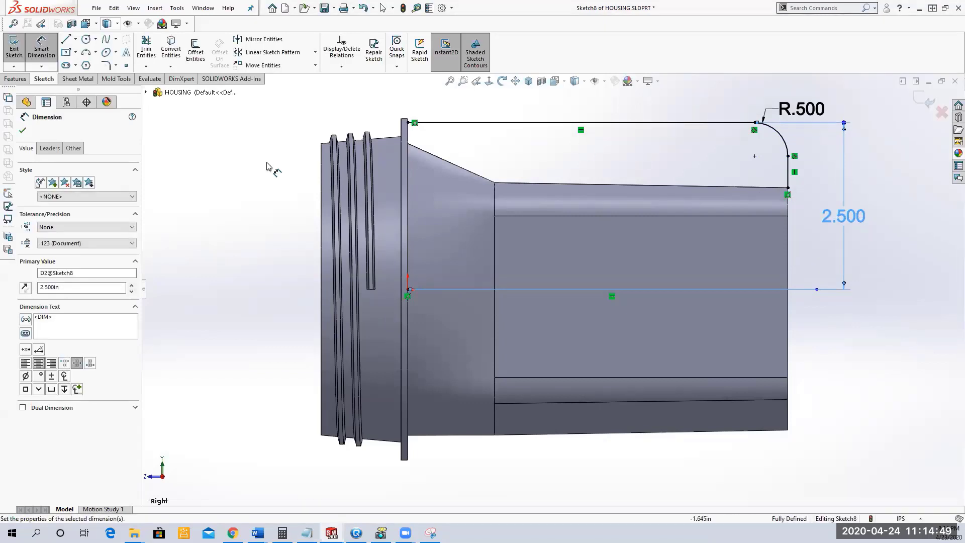
{"action": "right_click", "coordinate": [232, 155]}
{"action": "left_click", "coordinate": [258, 186]}
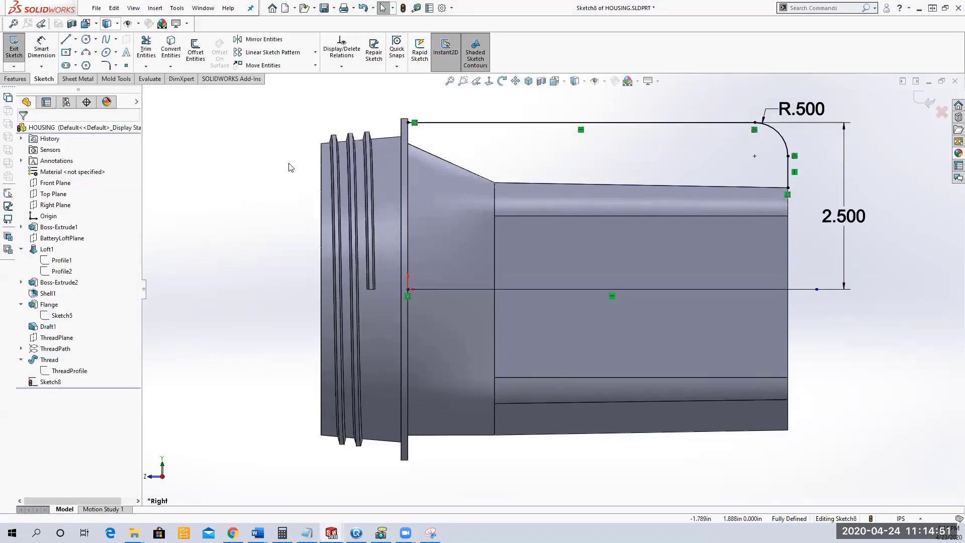
- Reposition the fillet's radius dimension clear of the 2.500 height dimension
{"action": "left_click_drag", "start_coordinate": [820, 109], "coordinate": [847, 102]}
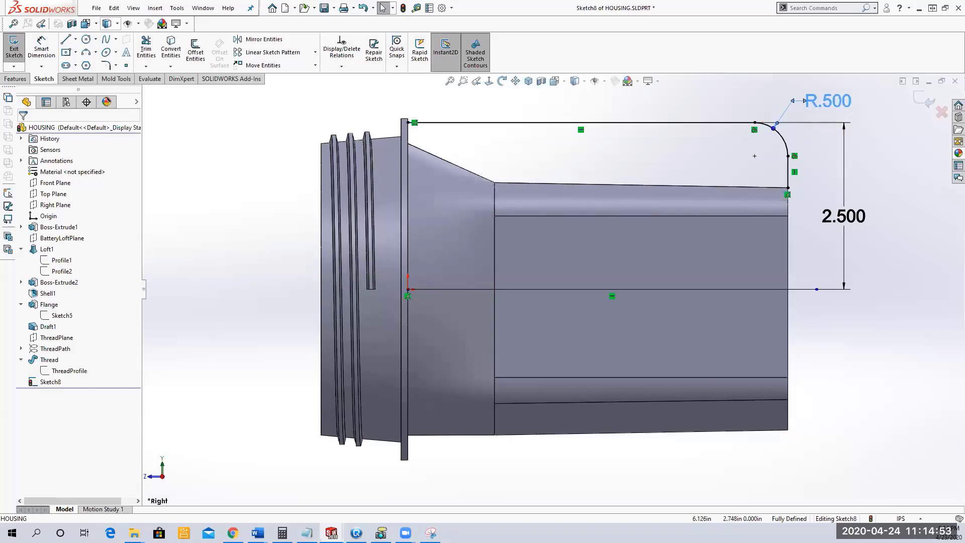
{"action": "left_click", "coordinate": [450, 81]}
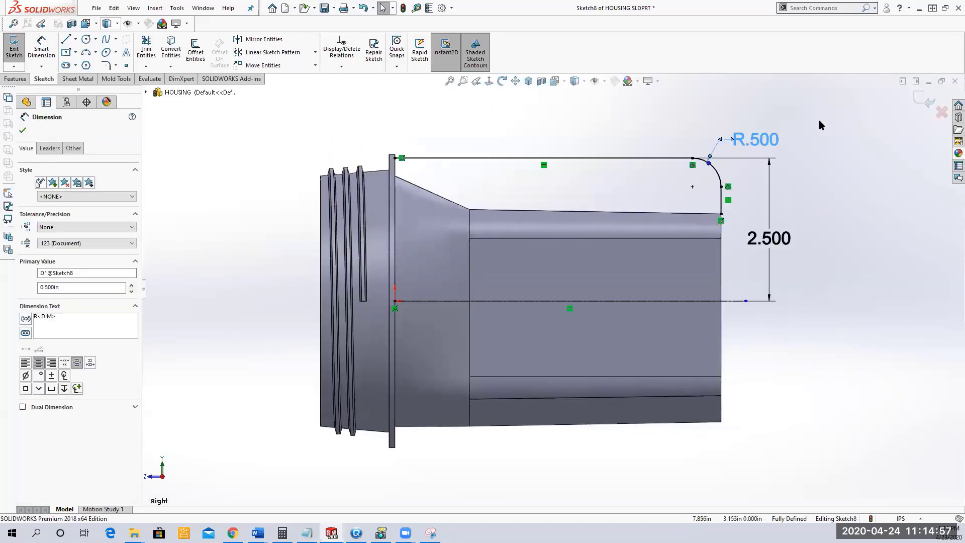
{"action": "left_click", "coordinate": [817, 180]}
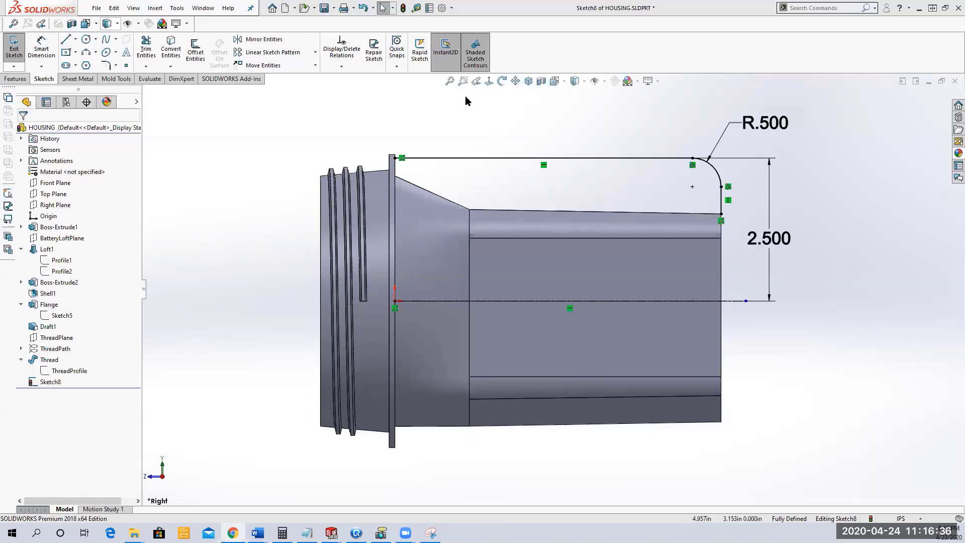
- Exit the sketch and rename it HandlePath
{"action": "left_click", "coordinate": [15, 60]}
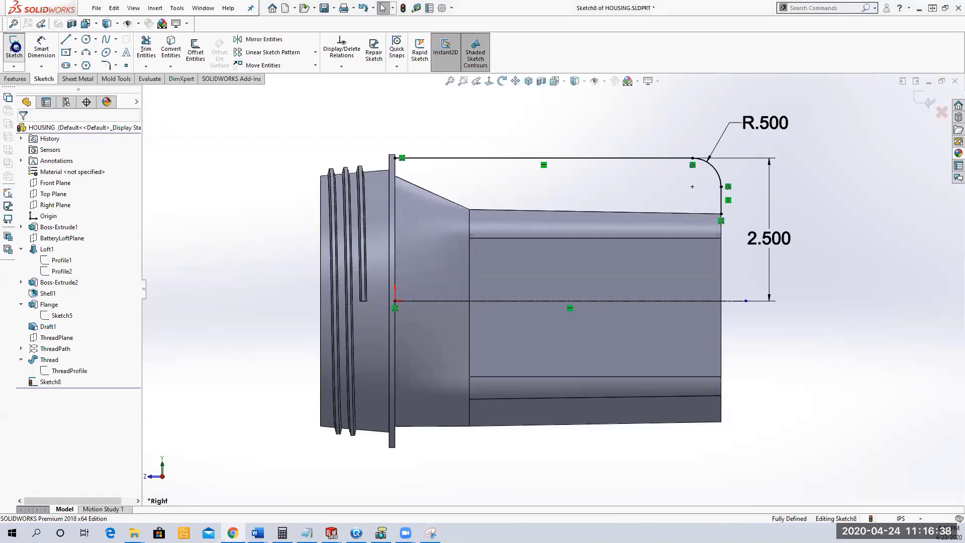
{"action": "left_click", "coordinate": [59, 382]}
{"action": "type", "text": "Han"}
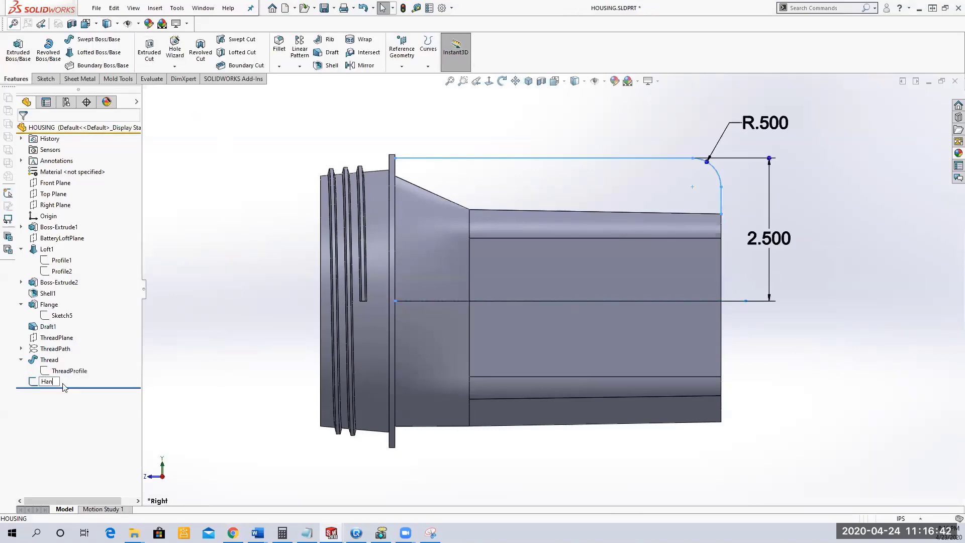
{"action": "type", "text": "dlePath"}
{"action": "key", "text": "Return"}
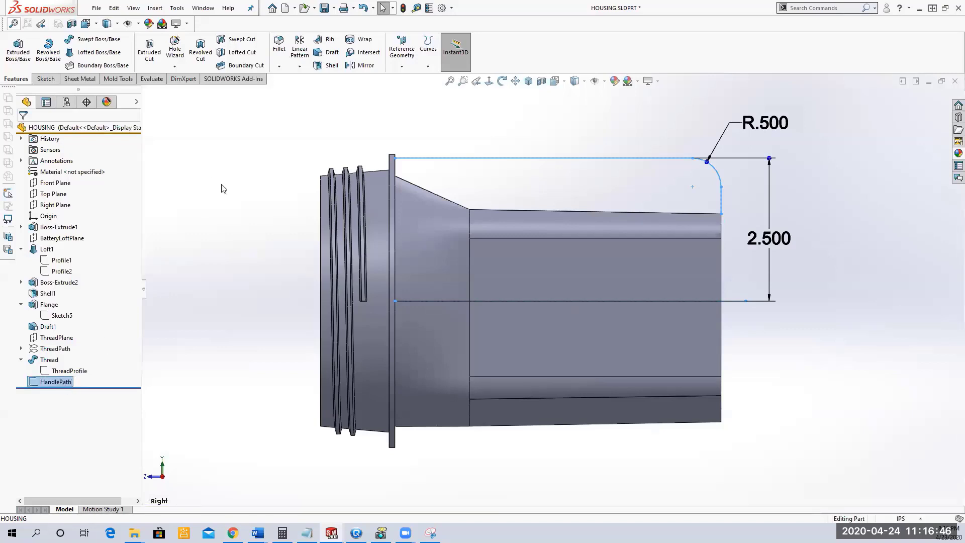
- Save the HOUSING part with the finished handle path sketch
{"action": "left_click", "coordinate": [221, 188]}
{"action": "key", "text": "ctrl+s"}
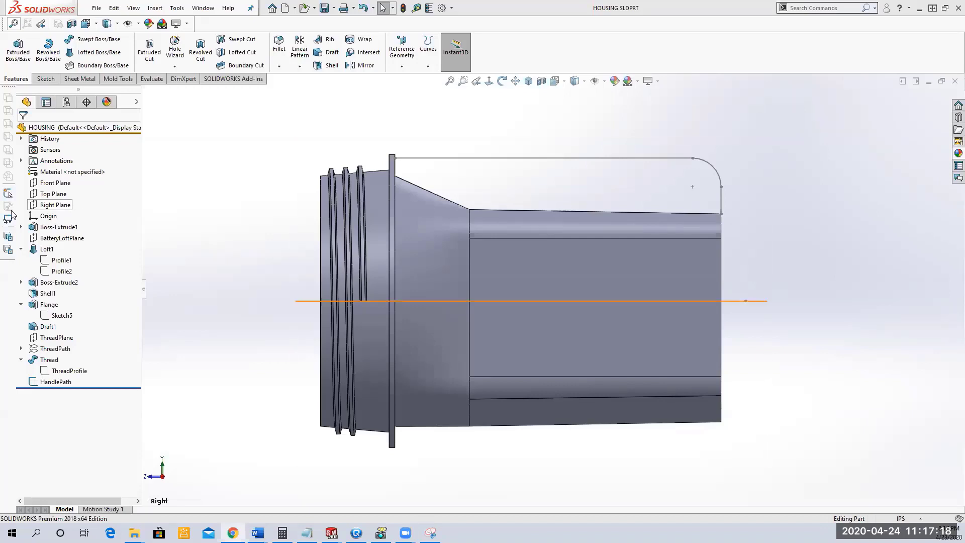
{"action": "middle_click_drag", "start_coordinate": [312, 318], "coordinate": [247, 252]}
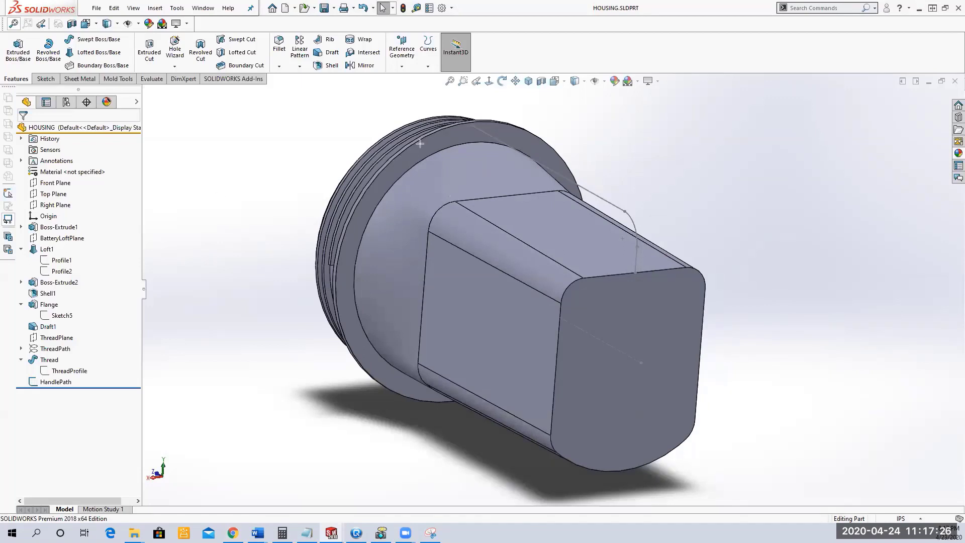
- Start a new sketch on the flange's flat annular face on the battery side of the housing
{"action": "mouse_move", "coordinate": [423, 150]}
{"action": "left_mouse_down"}
{"action": "mouse_move", "coordinate": [448, 172]}
{"action": "mouse_move", "coordinate": [453, 195]}
{"action": "left_mouse_up"}
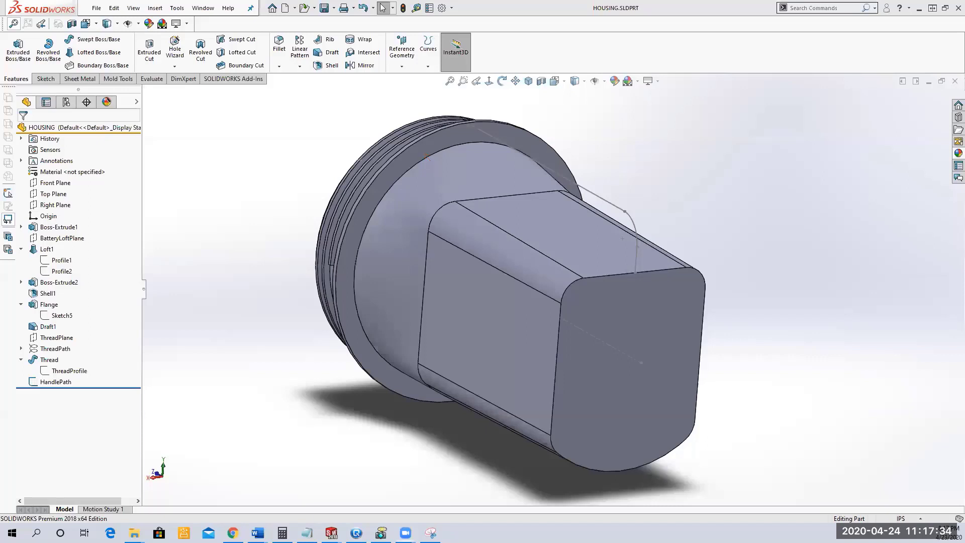
{"action": "left_click", "coordinate": [423, 147]}
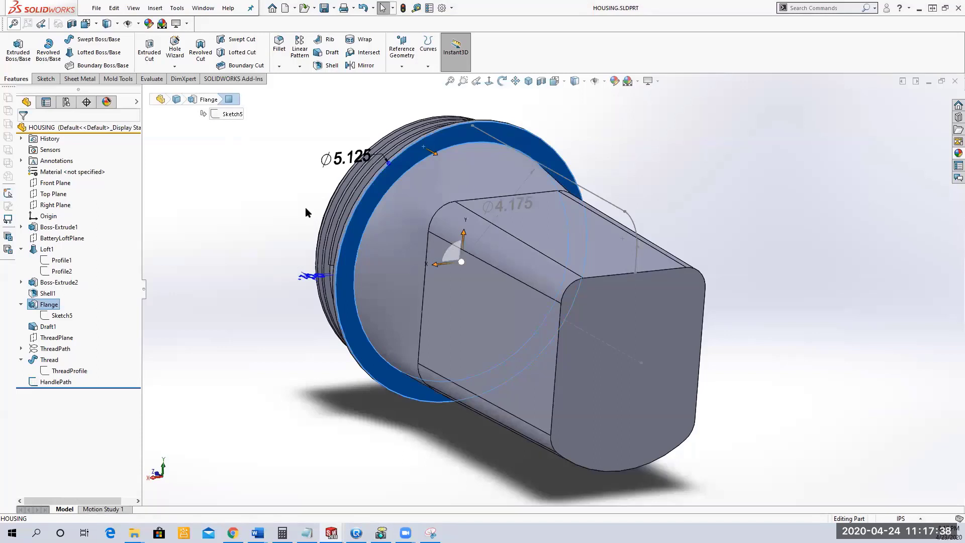
{"action": "right_click", "coordinate": [448, 139]}
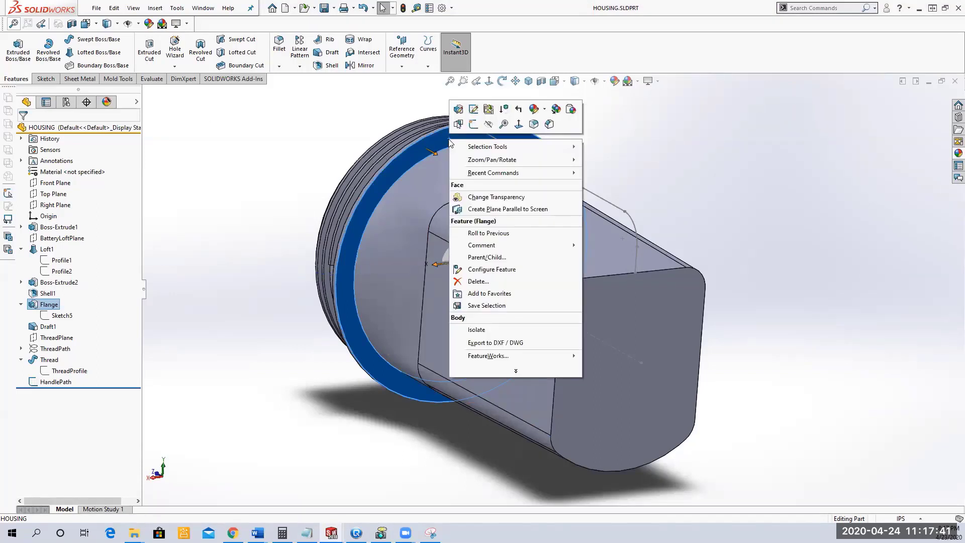
{"action": "left_click", "coordinate": [473, 124]}
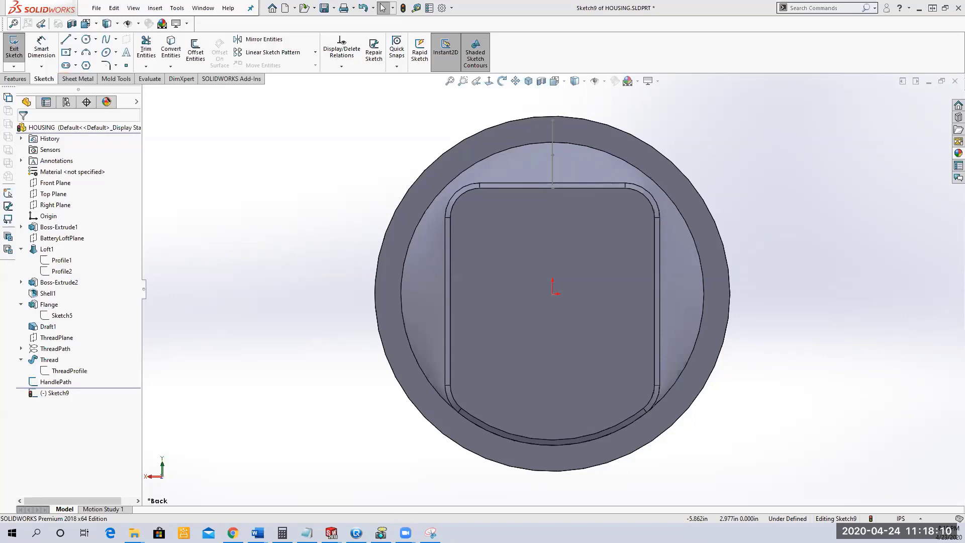
- Sketch a horizontal straight slot about 0.57 in between centers and 0.30 in wide, clear of the housing
{"action": "left_click", "coordinate": [66, 65]}
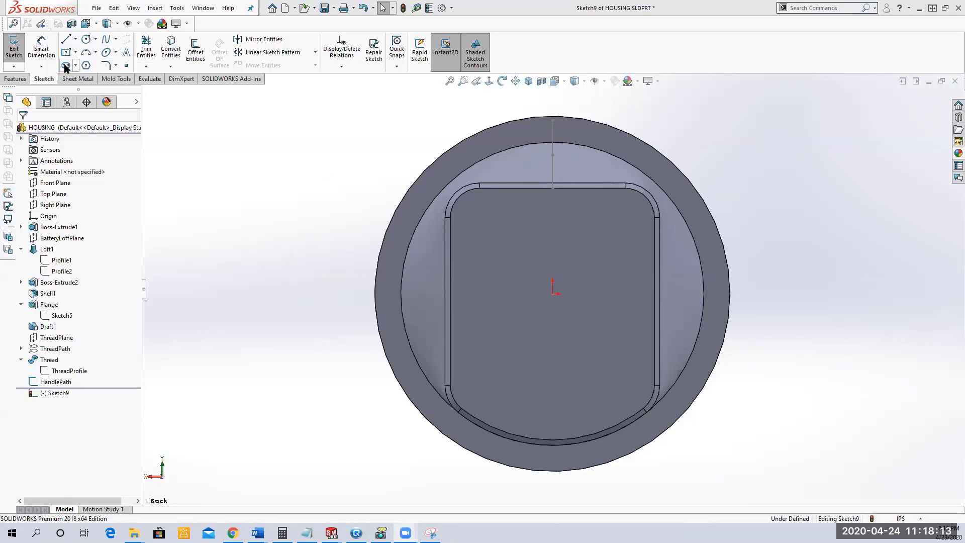
{"action": "left_click", "coordinate": [251, 160]}
{"action": "left_click", "coordinate": [291, 159]}
{"action": "left_click", "coordinate": [301, 170]}
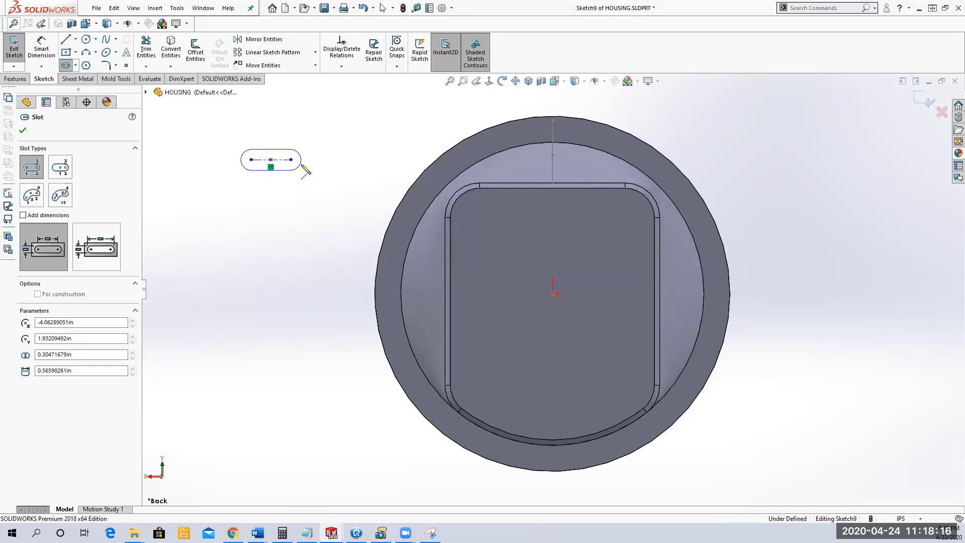
{"action": "left_click", "coordinate": [23, 130]}
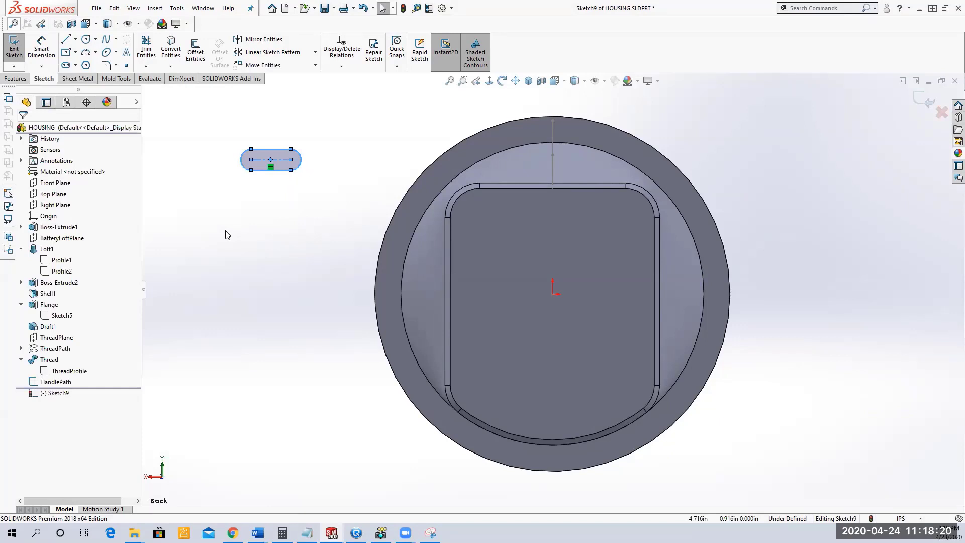
- Dimension the slot's center-to-center length as 1 in
{"action": "left_click", "coordinate": [41, 49]}
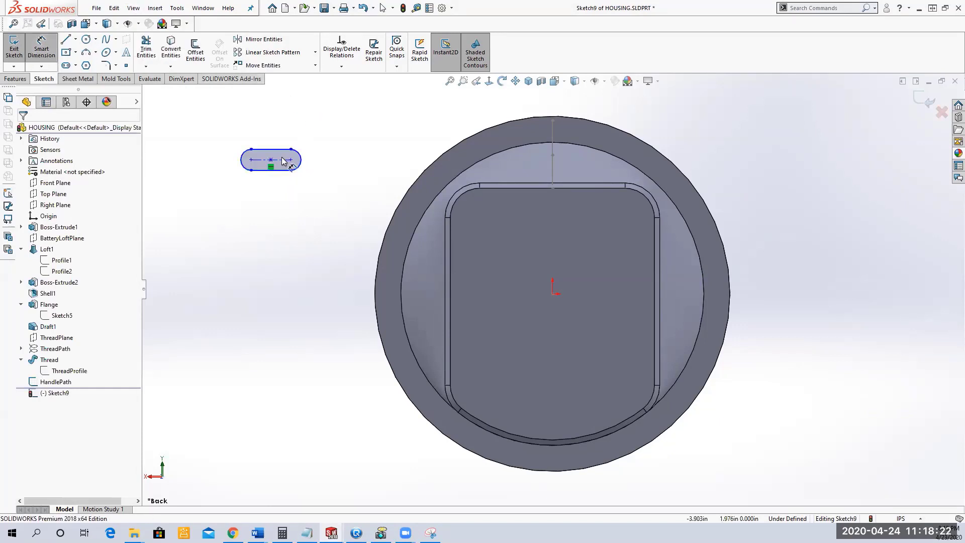
{"action": "left_click", "coordinate": [271, 160]}
{"action": "left_click", "coordinate": [194, 125]}
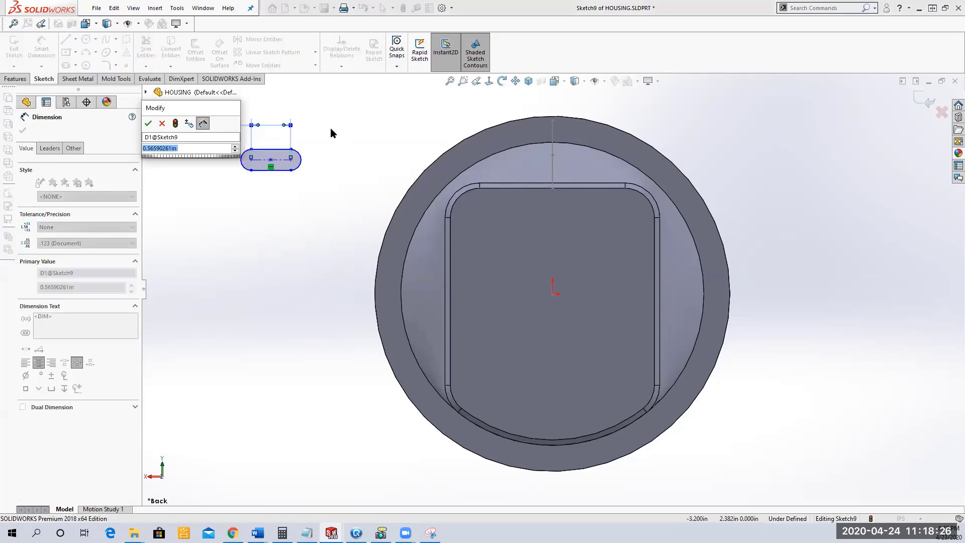
{"action": "type", "text": "1"}
{"action": "key", "text": "Return"}
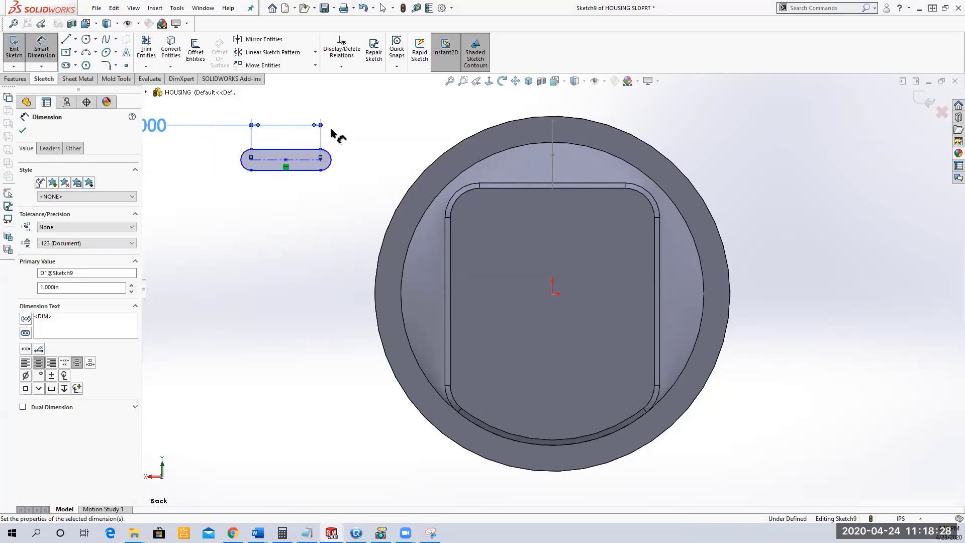
- Dimension the slot's end arc with a radius of 0.1 in and leave the dimension command
{"action": "left_click", "coordinate": [331, 158]}
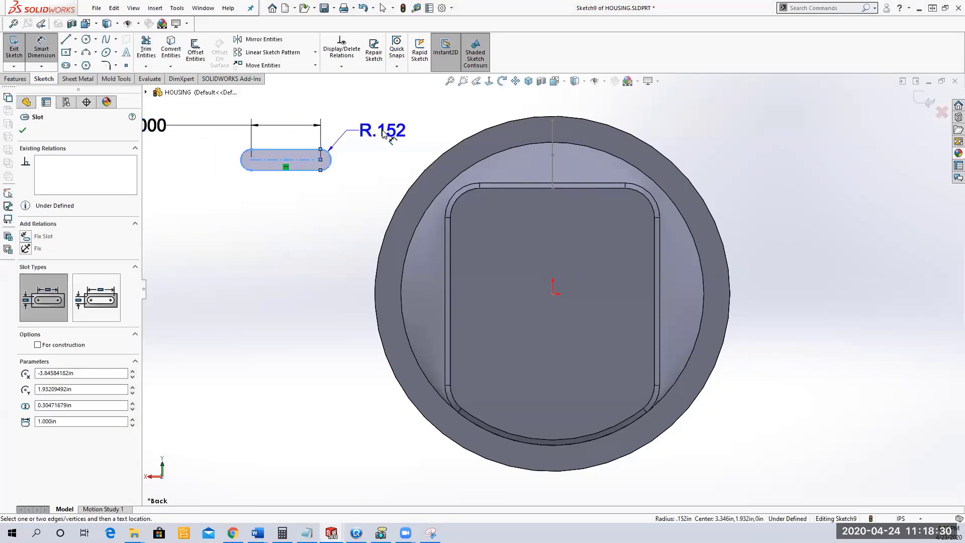
{"action": "left_click", "coordinate": [384, 134]}
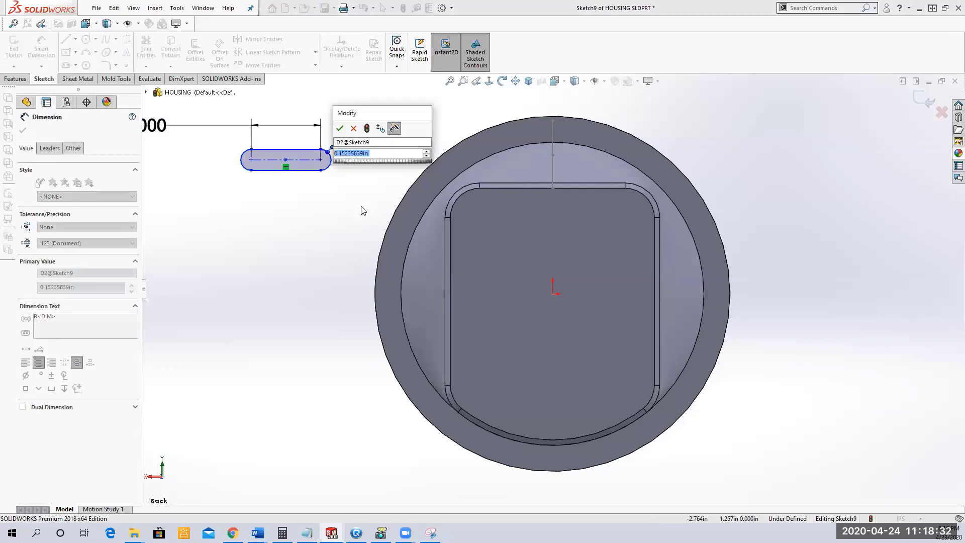
{"action": "type", "text": ".1"}
{"action": "key", "text": "Return"}
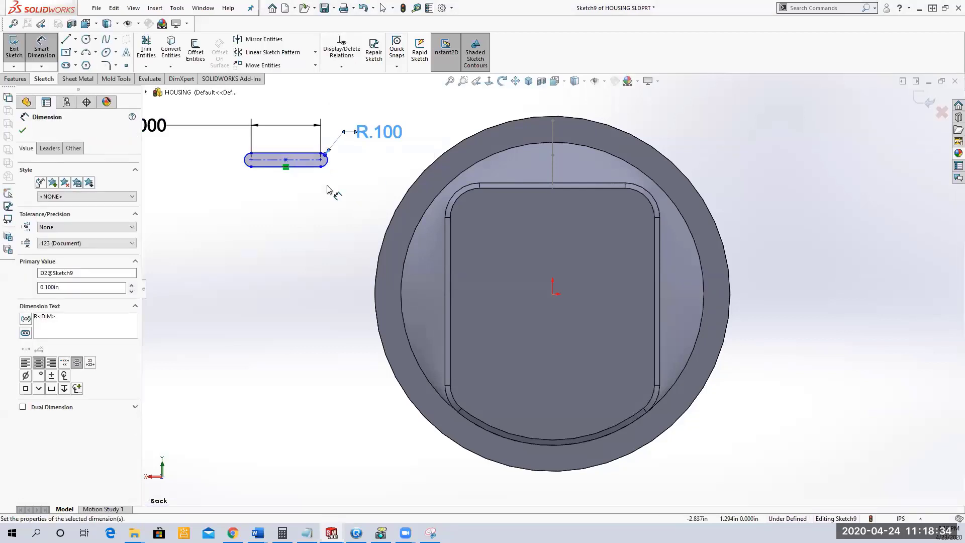
{"action": "right_click", "coordinate": [201, 183]}
{"action": "left_click", "coordinate": [218, 210]}
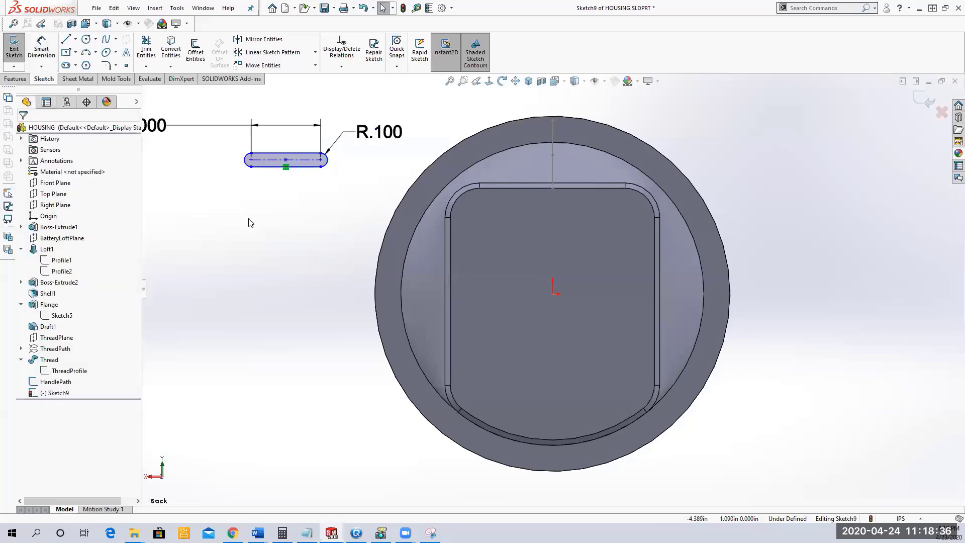
- Place a sketch point at the midpoint of the slot's upper horizontal line
{"action": "scroll", "coordinate": [259, 202], "scroll_direction": "up", "scroll_amount": 3}
{"action": "middle_click_drag", "start_coordinate": [256, 204], "coordinate": [301, 201]}
{"action": "scroll", "coordinate": [333, 142], "scroll_direction": "down", "scroll_amount": 2}
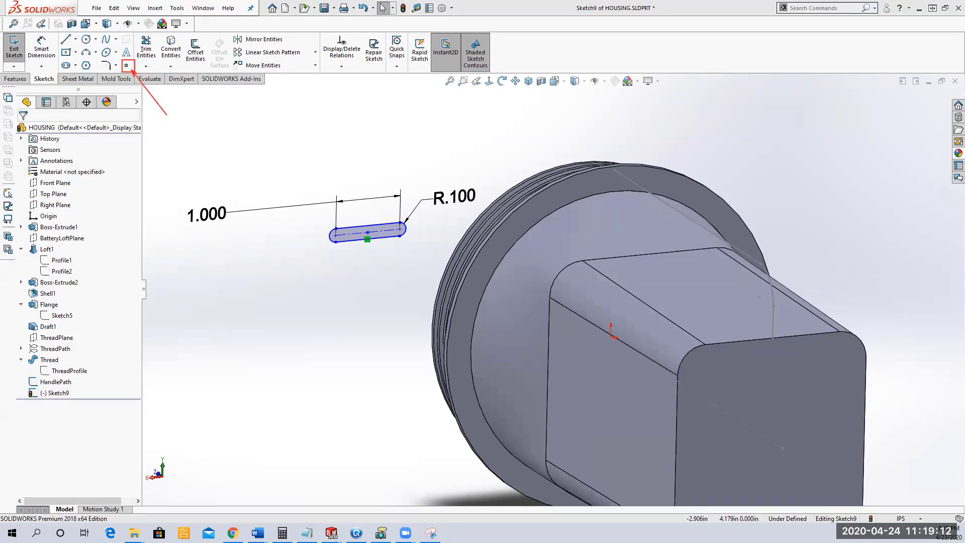
{"action": "left_click", "coordinate": [126, 65]}
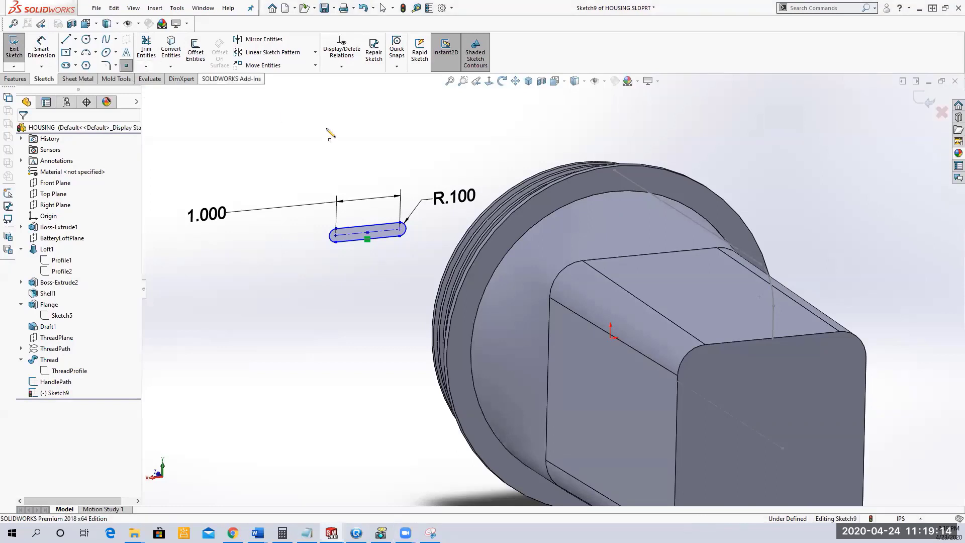
{"action": "left_click", "coordinate": [367, 225]}
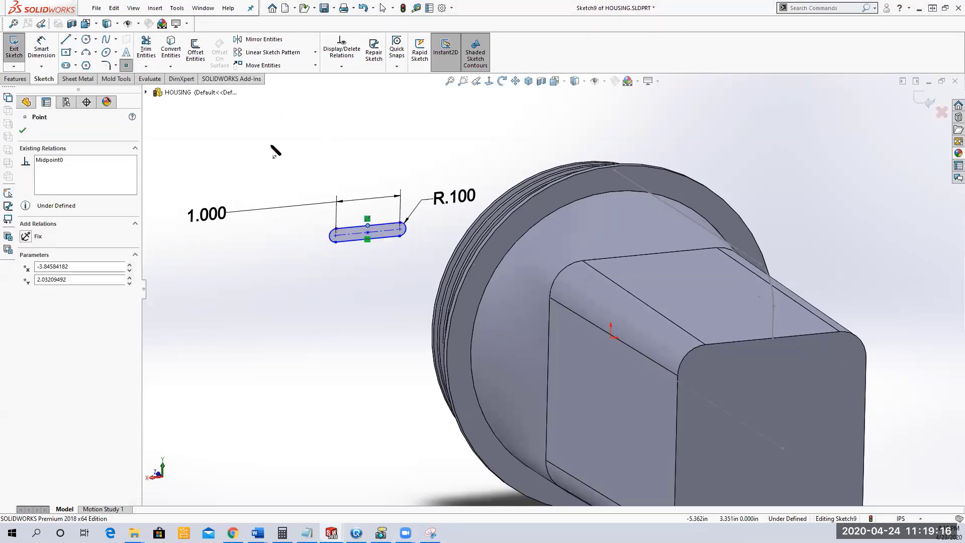
{"action": "left_click", "coordinate": [22, 131]}
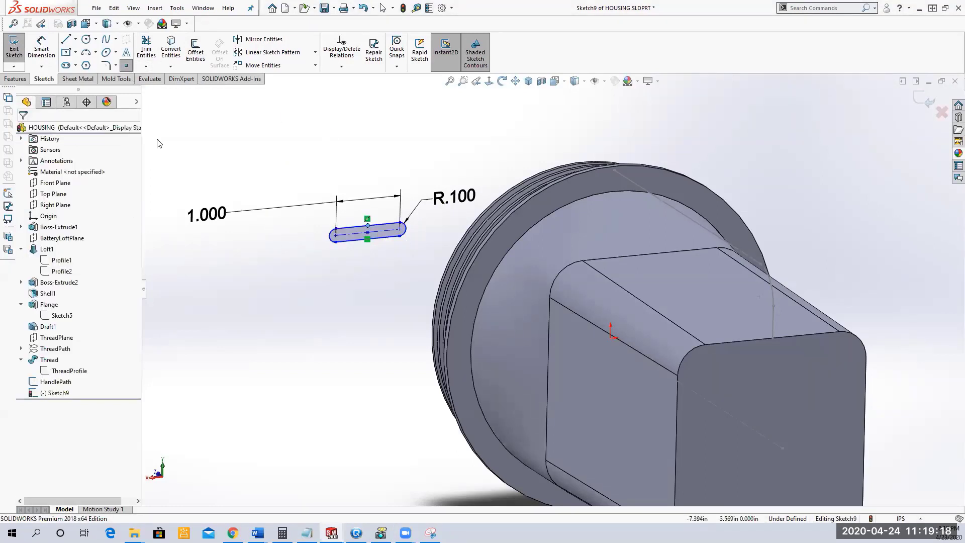
{"action": "right_click", "coordinate": [217, 141]}
{"action": "left_click", "coordinate": [232, 143]}
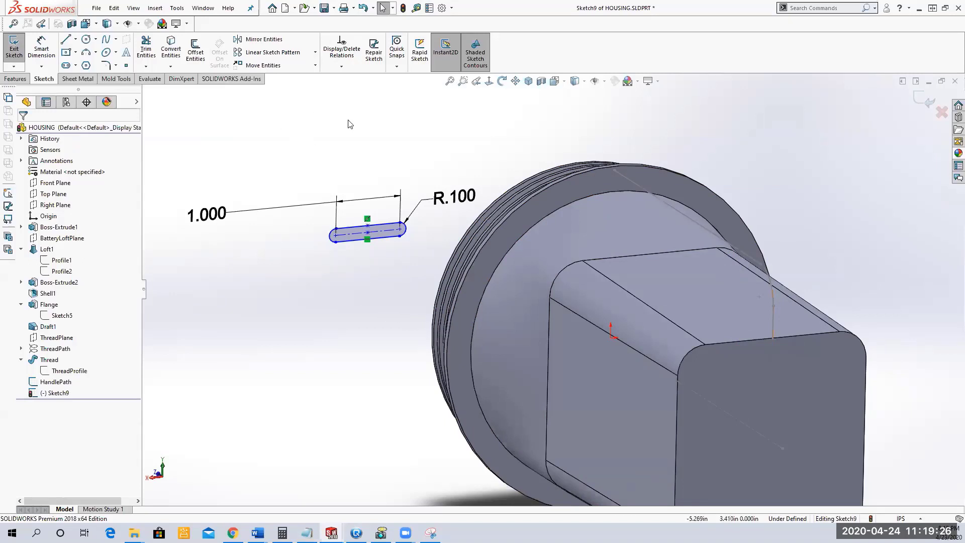
- Add a Pierce relation between the slot's upper midpoint and the long straight line of HandlePath
{"action": "left_click", "coordinate": [342, 66]}
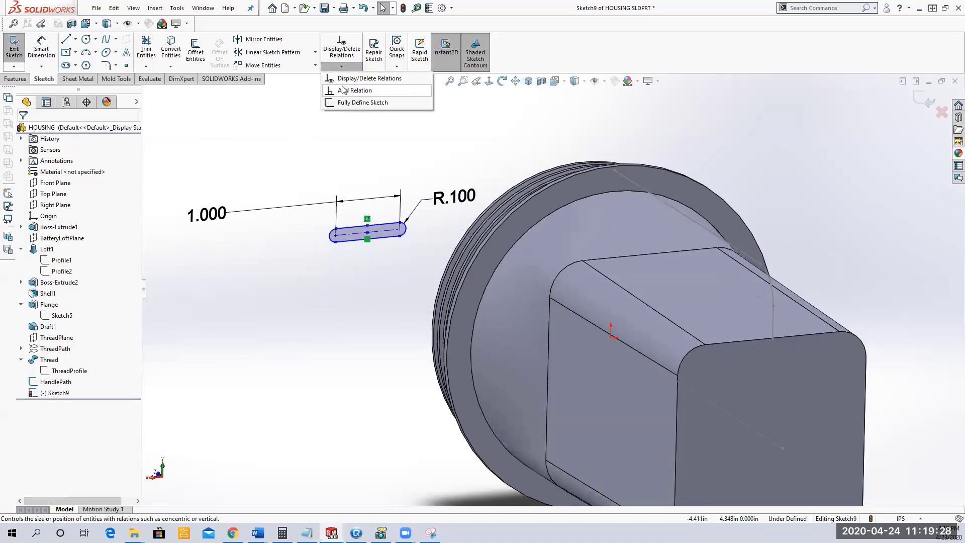
{"action": "left_click", "coordinate": [351, 90]}
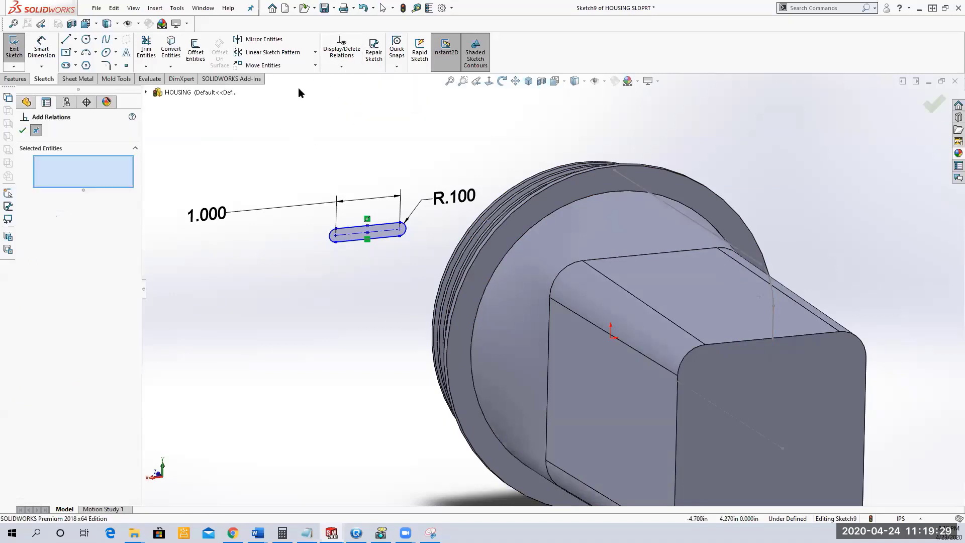
{"action": "left_click", "coordinate": [367, 225]}
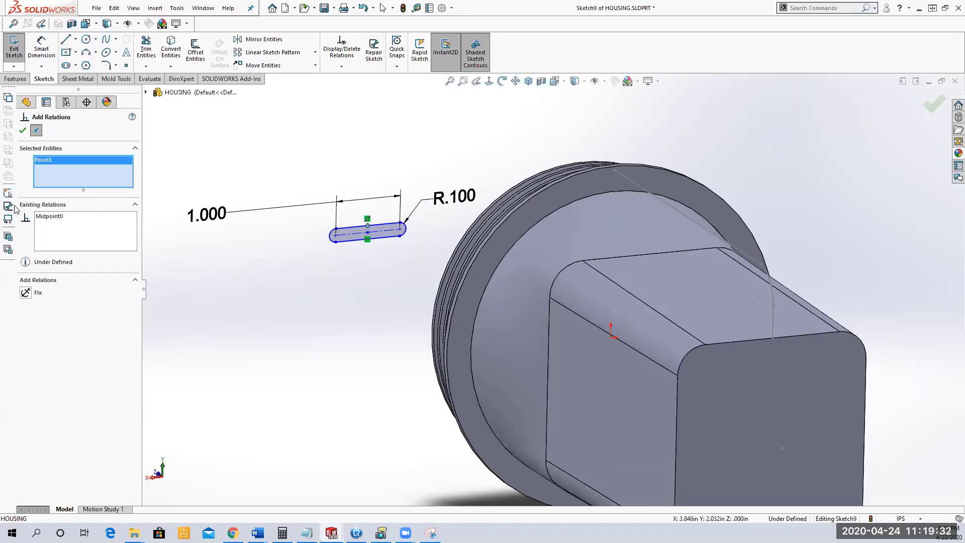
{"action": "left_click", "coordinate": [622, 180]}
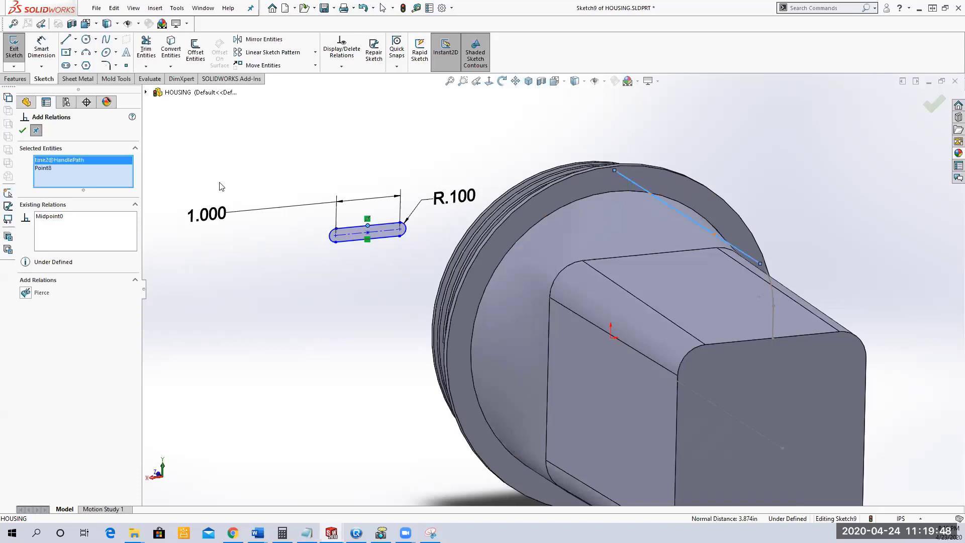
{"action": "left_click", "coordinate": [25, 293]}
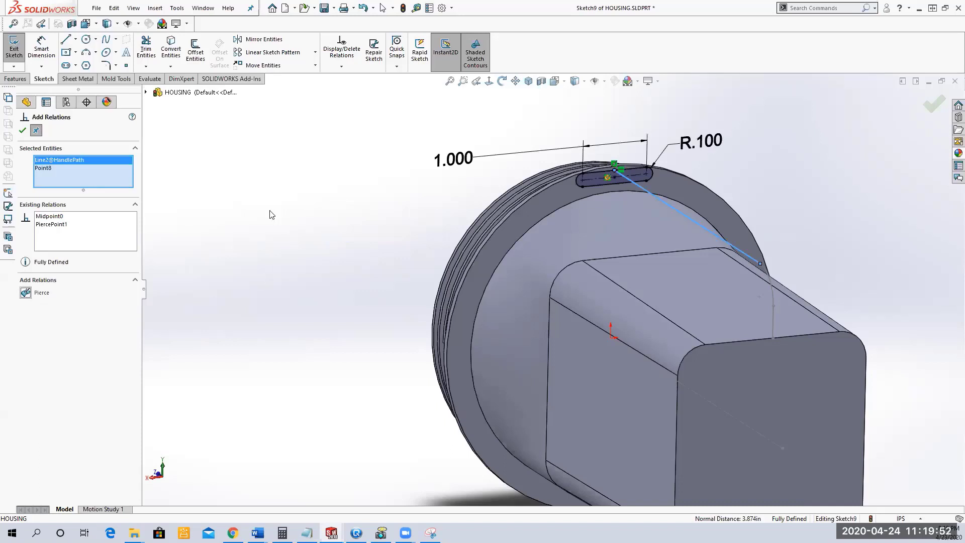
{"action": "left_click", "coordinate": [23, 132]}
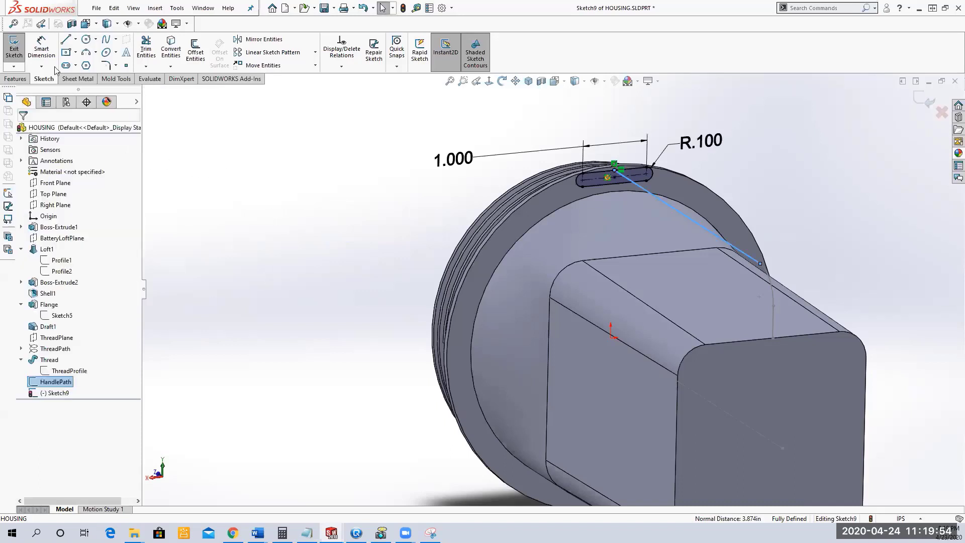
- Exit the slot sketch and rename it HandleProfile
{"action": "left_click", "coordinate": [15, 53]}
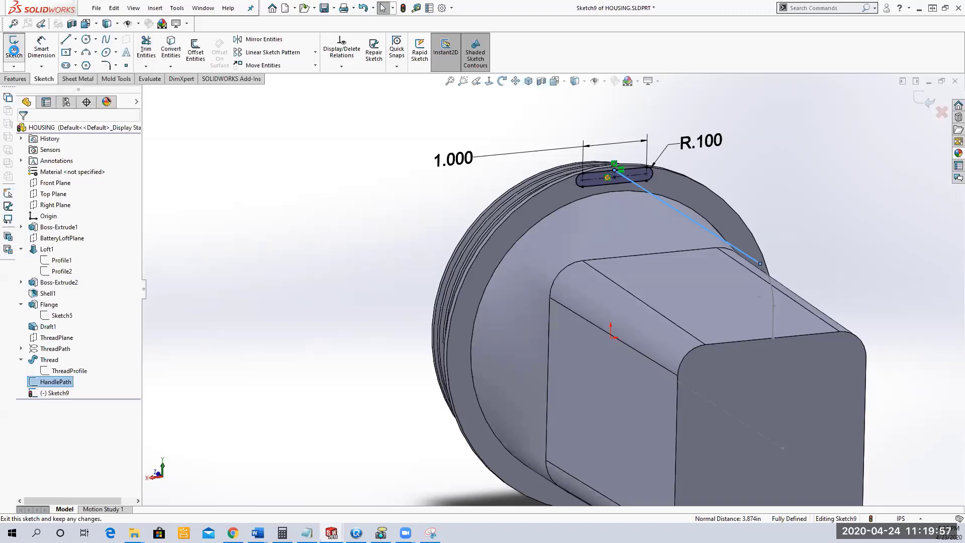
{"action": "left_click", "coordinate": [112, 397]}
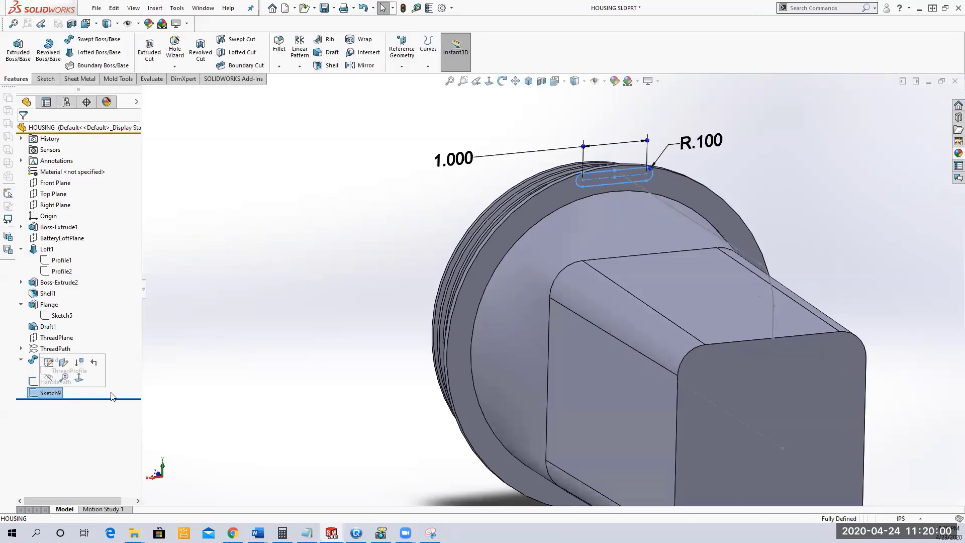
{"action": "left_click", "coordinate": [59, 395]}
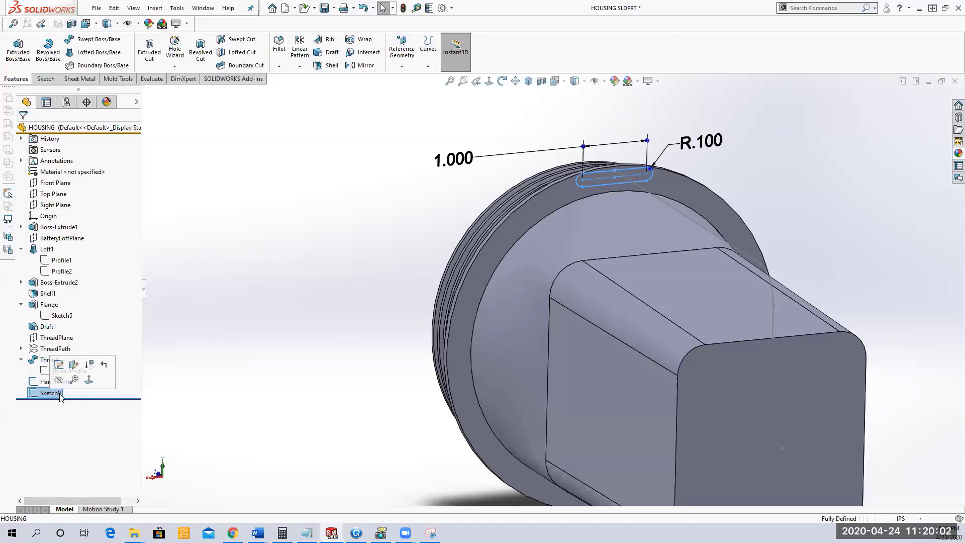
{"action": "type", "text": "H"}
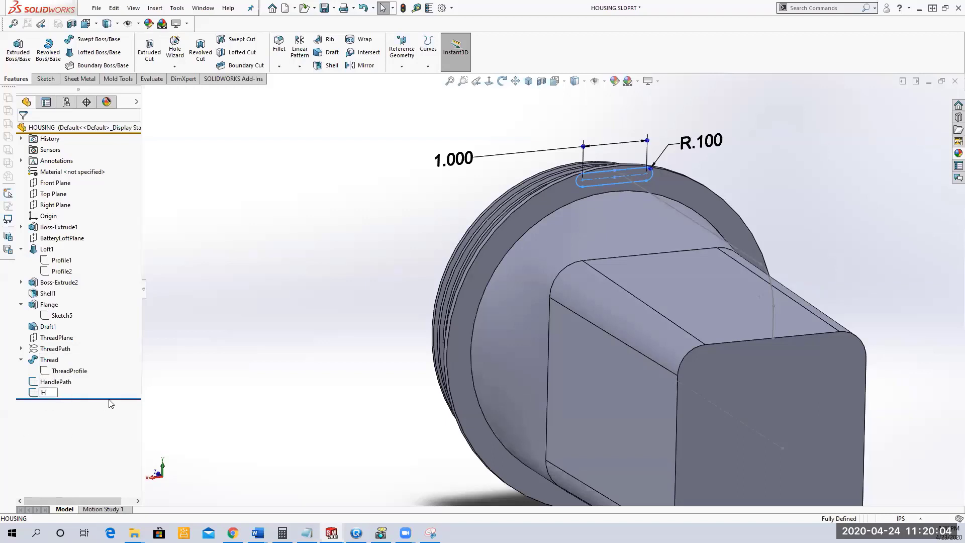
{"action": "type", "text": "andleProfile"}
{"action": "key", "text": "Return"}
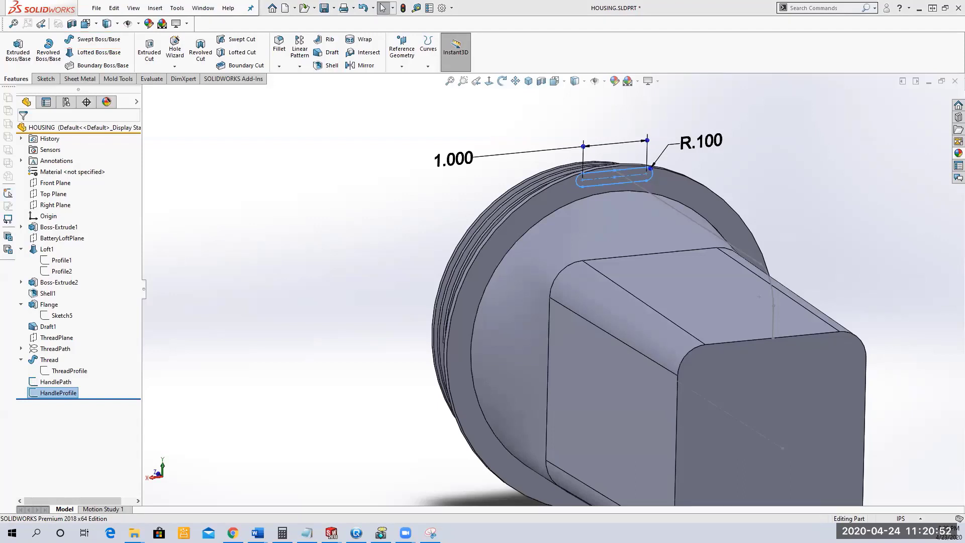
- Create a Swept Boss/Base with HandleProfile as the profile and HandlePath as the path
{"action": "left_click", "coordinate": [85, 42]}
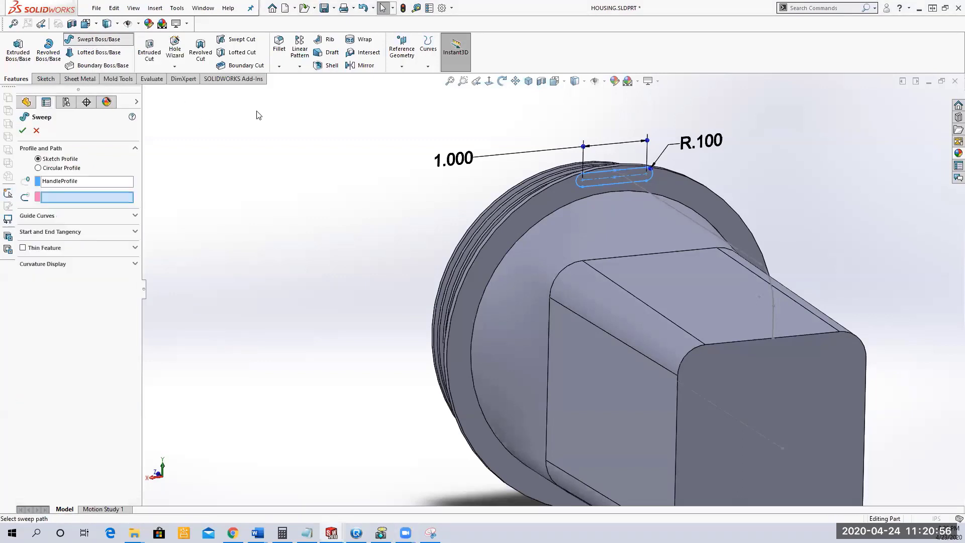
{"action": "left_click", "coordinate": [50, 200]}
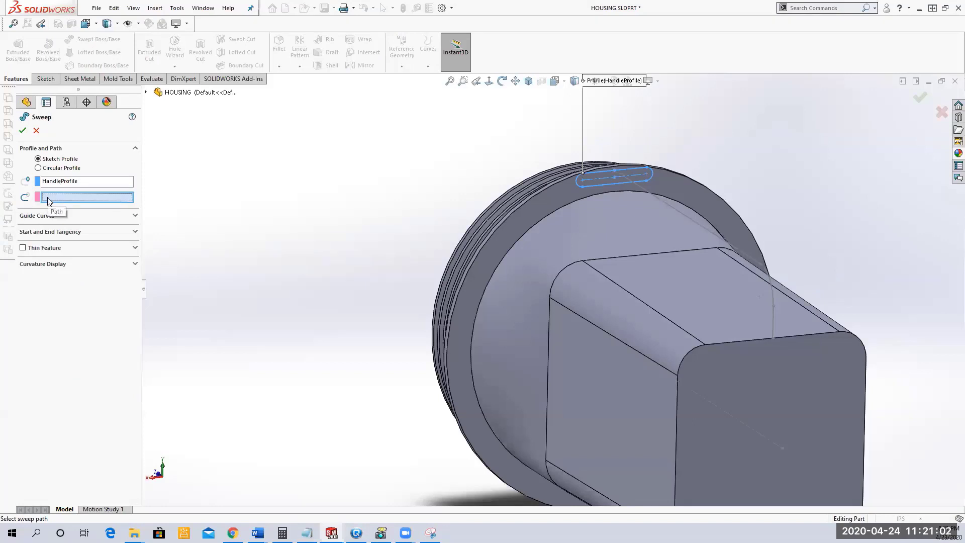
{"action": "left_click", "coordinate": [648, 188]}
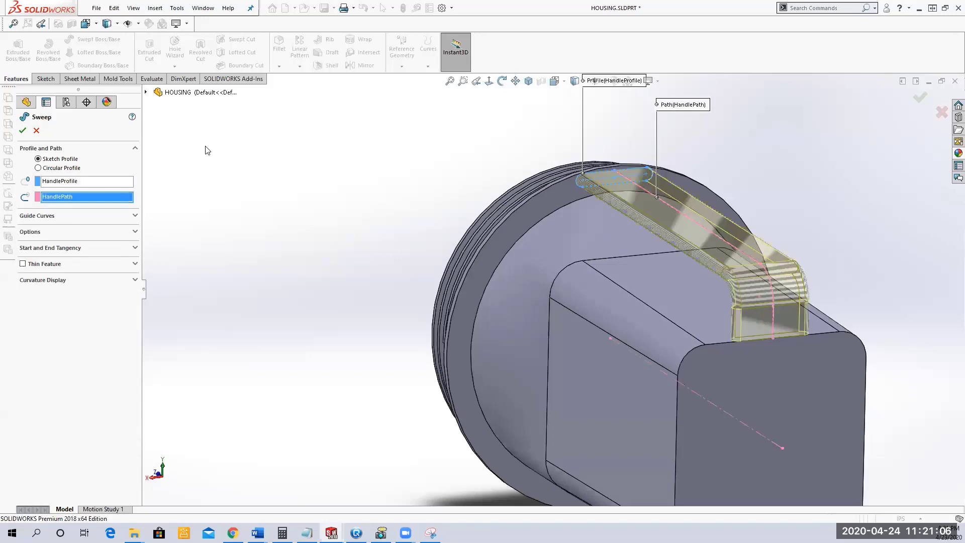
{"action": "left_click", "coordinate": [22, 130]}
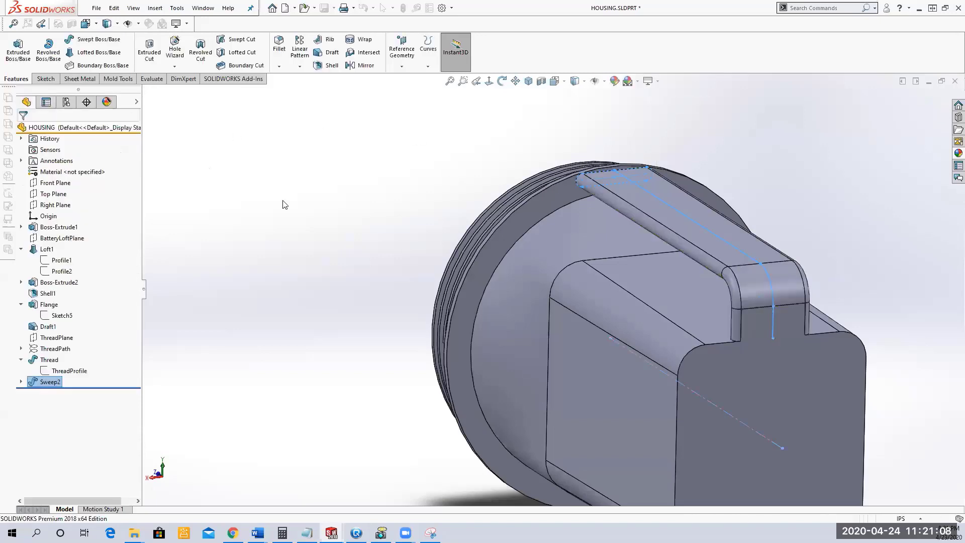
- Rename the new sweep feature Handle
{"action": "middle_click_drag", "start_coordinate": [365, 234], "coordinate": [417, 236]}
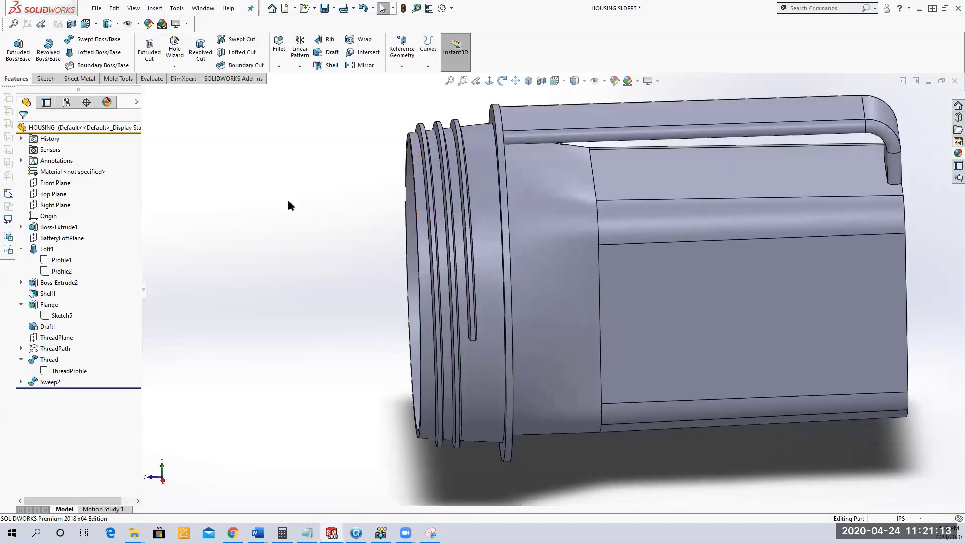
{"action": "left_click", "coordinate": [48, 381]}
{"action": "left_click", "coordinate": [48, 382]}
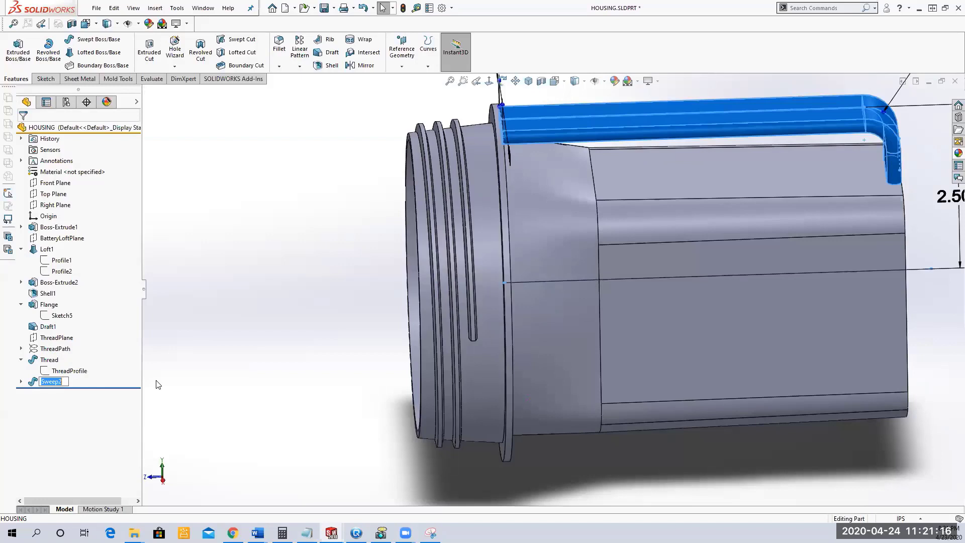
{"action": "type", "text": "Handle"}
{"action": "key", "text": "Return"}
- Save the HOUSING part with the swept handle and clear the feature selection
{"action": "left_click", "coordinate": [325, 8]}
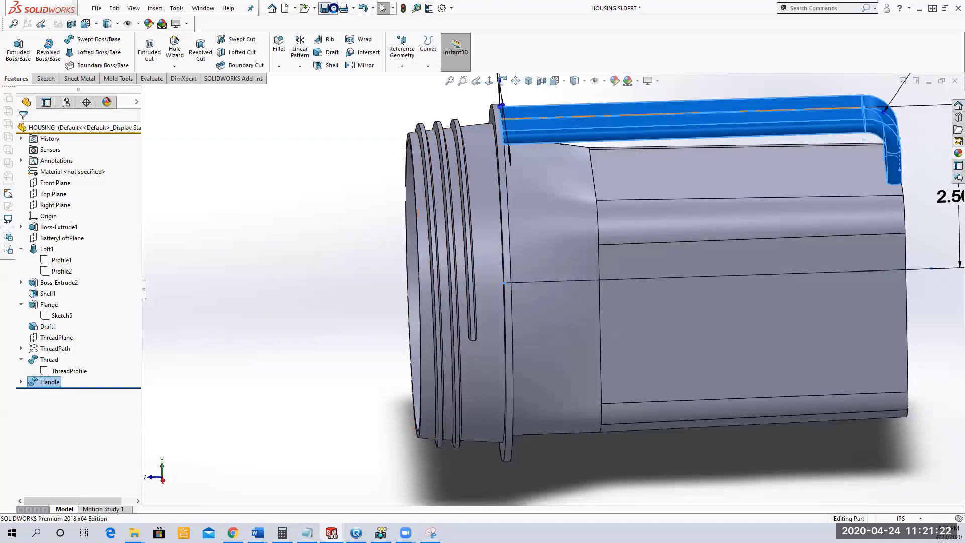
{"action": "left_click", "coordinate": [321, 252]}
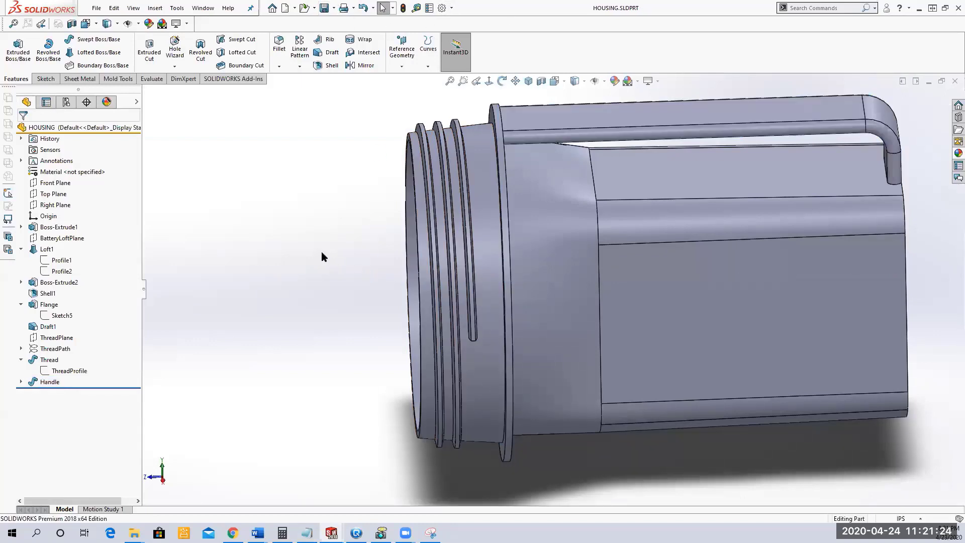
{"action": "middle_click_drag", "start_coordinate": [343, 237], "coordinate": [333, 326]}
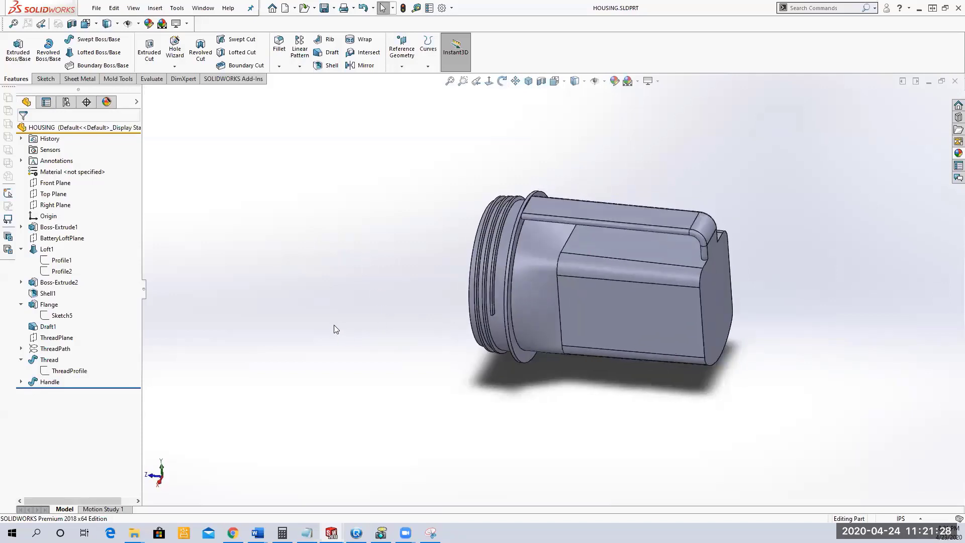